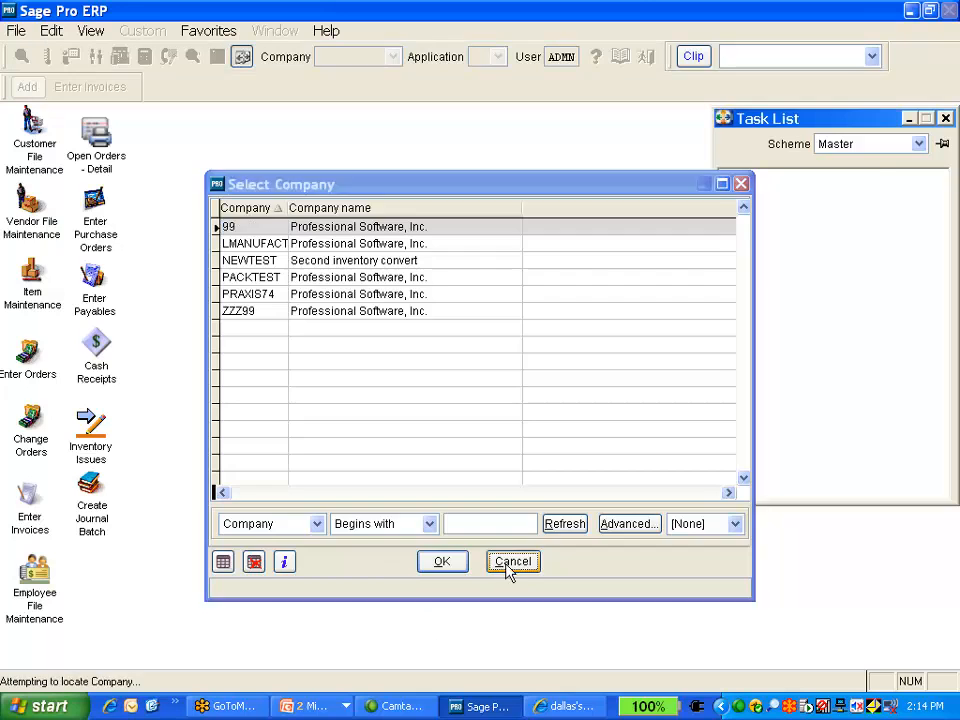
# Open the Data Center, expand Accounts Receivable, and select the ARCUST table
pyautogui.click(119, 56)
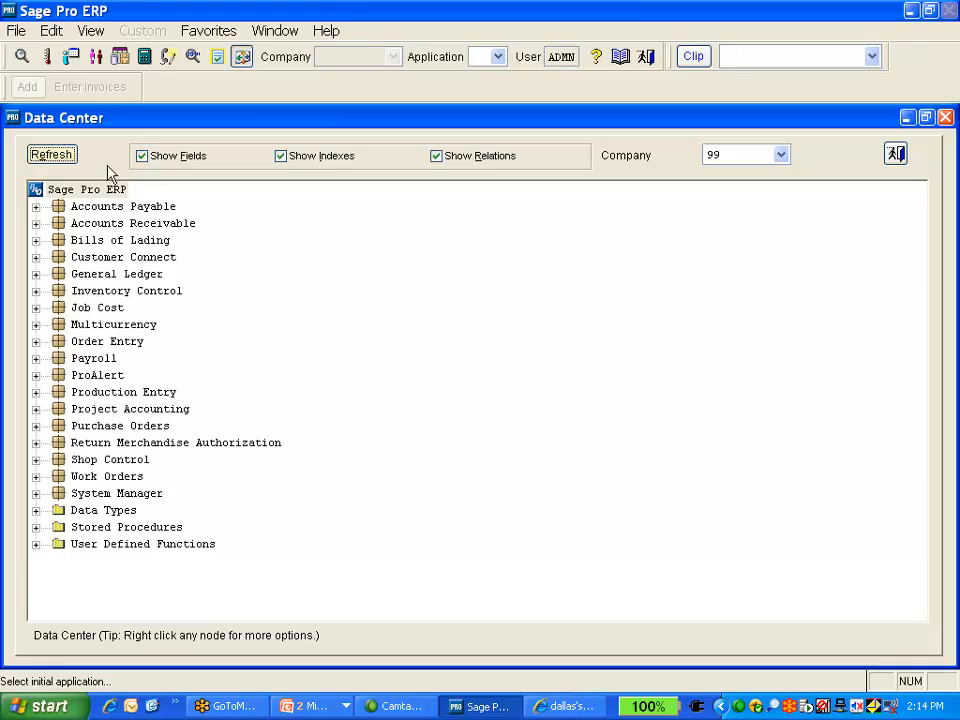
pyautogui.click(36, 224)
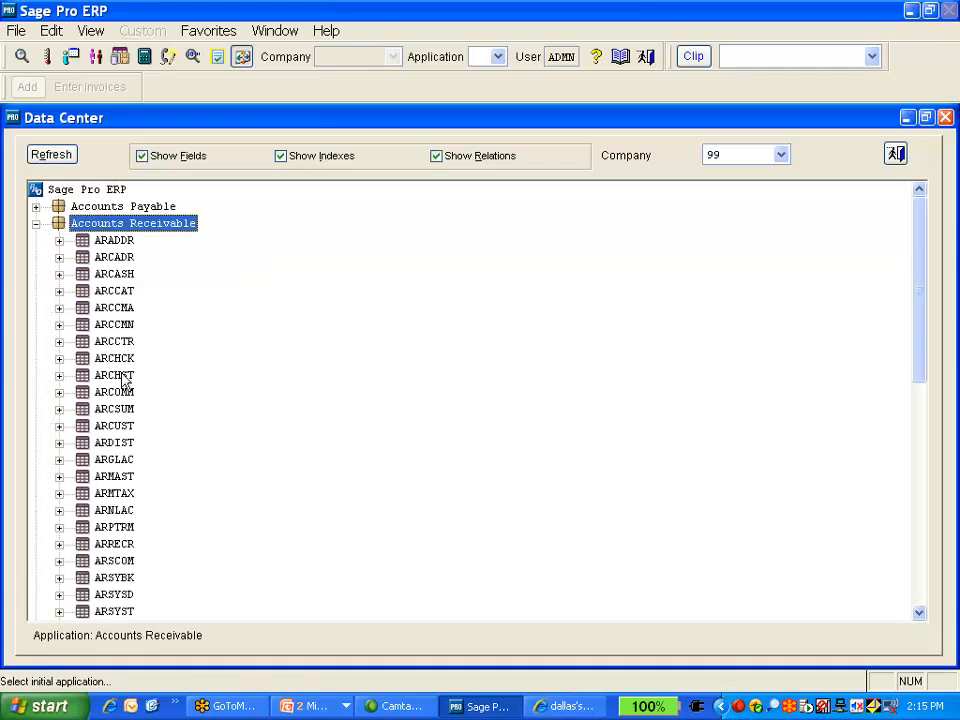
pyautogui.click(112, 445)
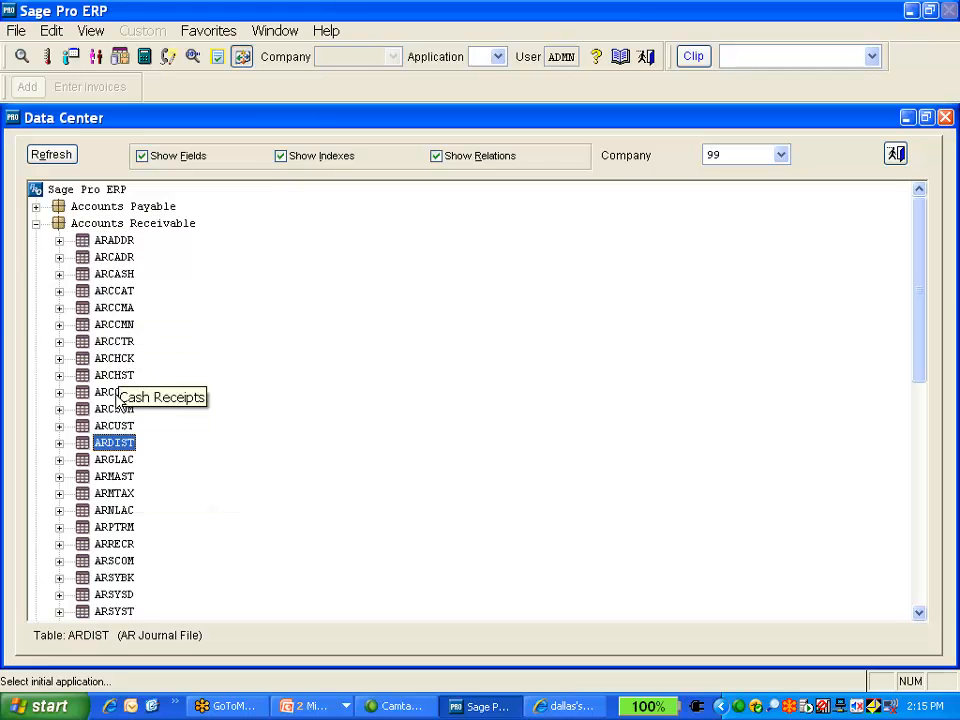
pyautogui.click(116, 427)
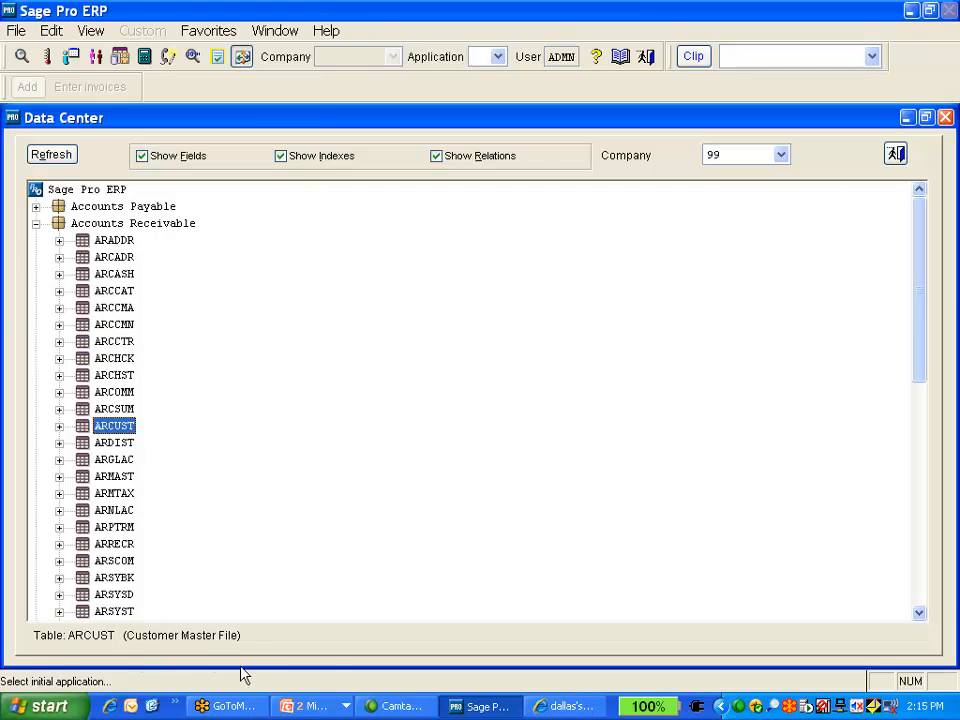
# Browse the ARCUST table's records, then close the browse window
pyautogui.rightClick(124, 434)
pyautogui.click(155, 466)
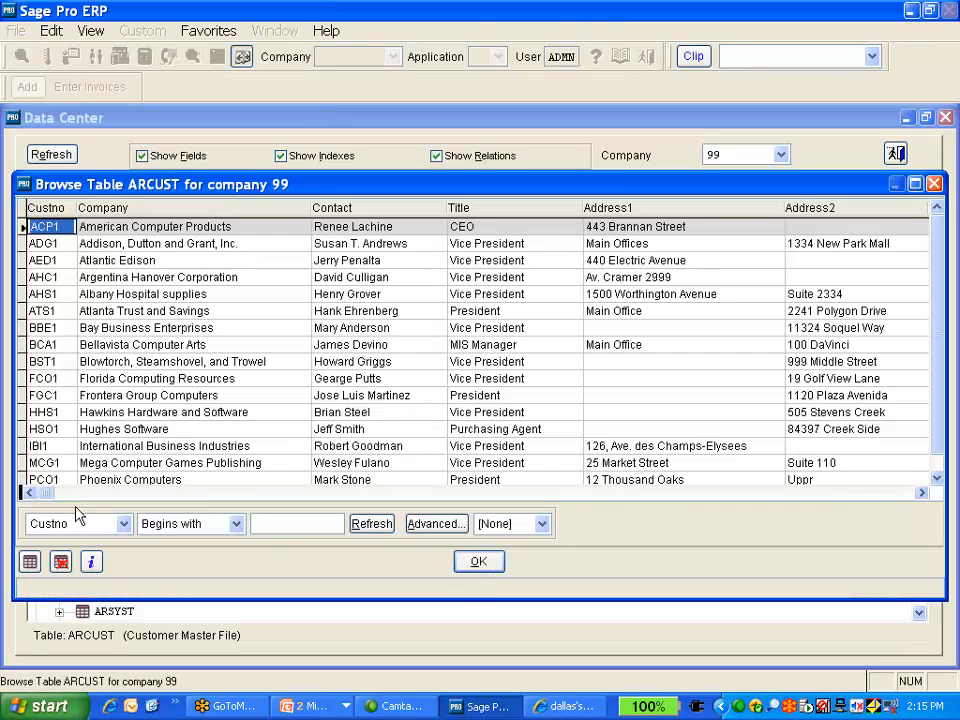
pyautogui.click(934, 183)
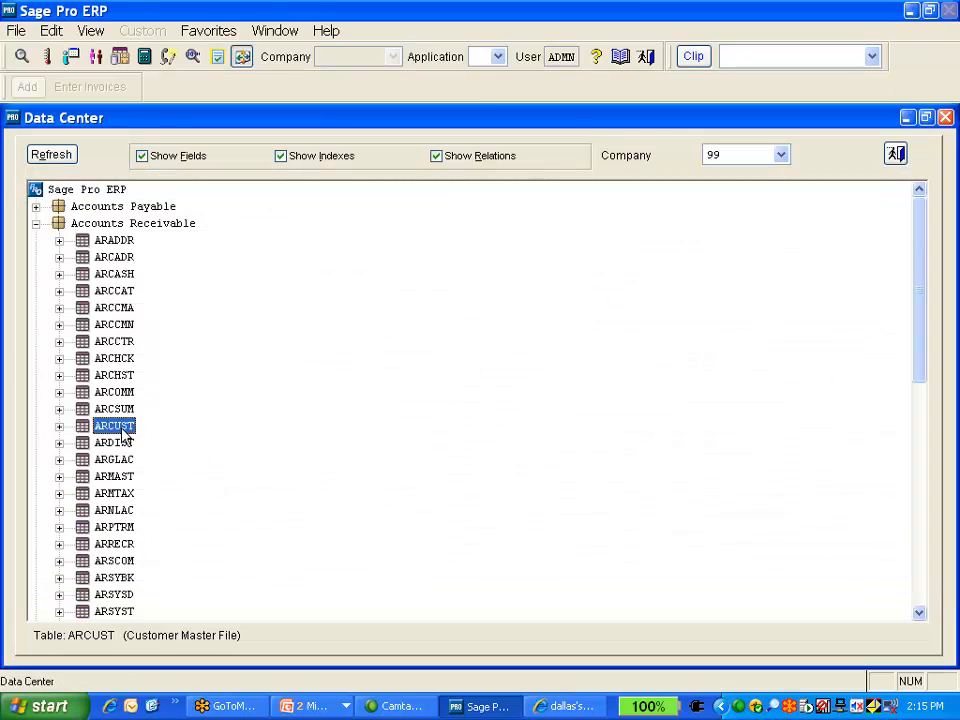
# Expand ARCUST's Fields folder to review its field definitions, then close the Data Center
pyautogui.click(59, 426)
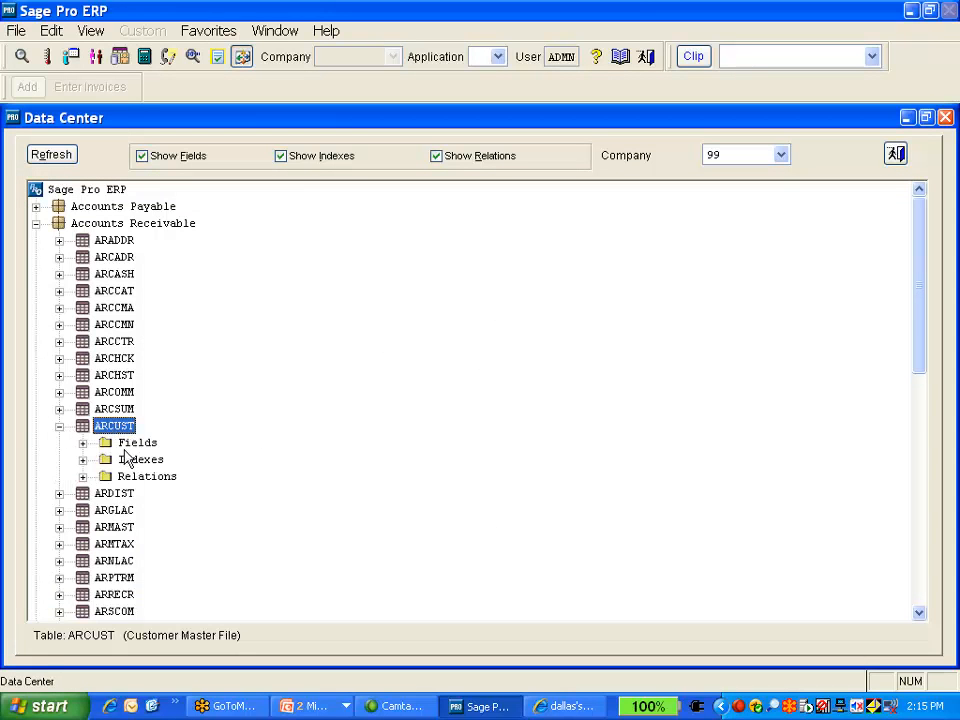
pyautogui.click(143, 448)
pyautogui.doubleClick(145, 450)
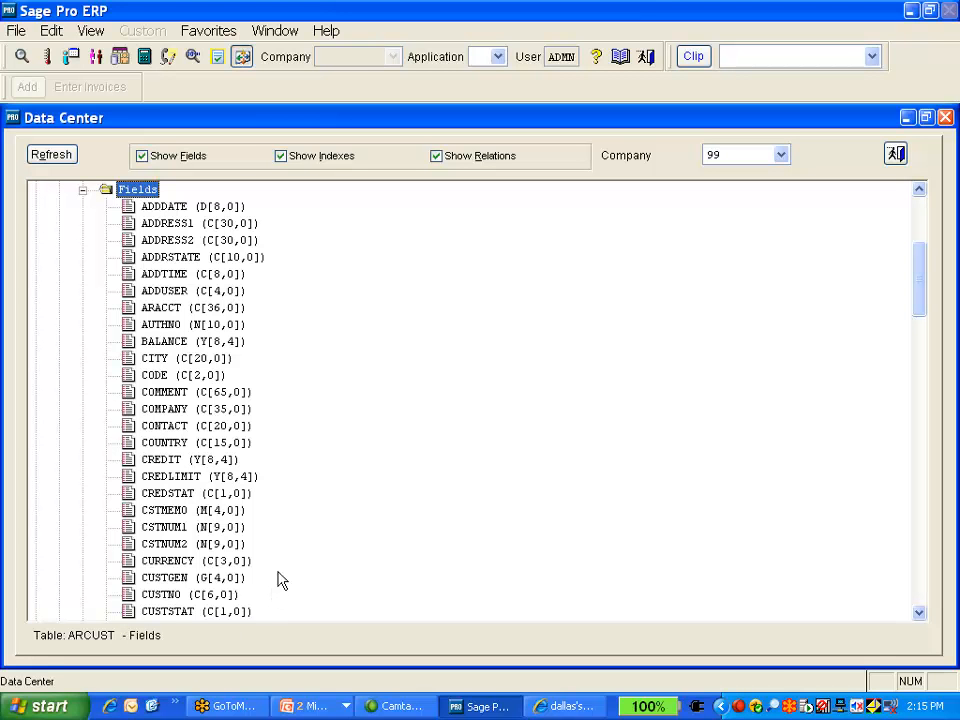
pyautogui.press('Escape')
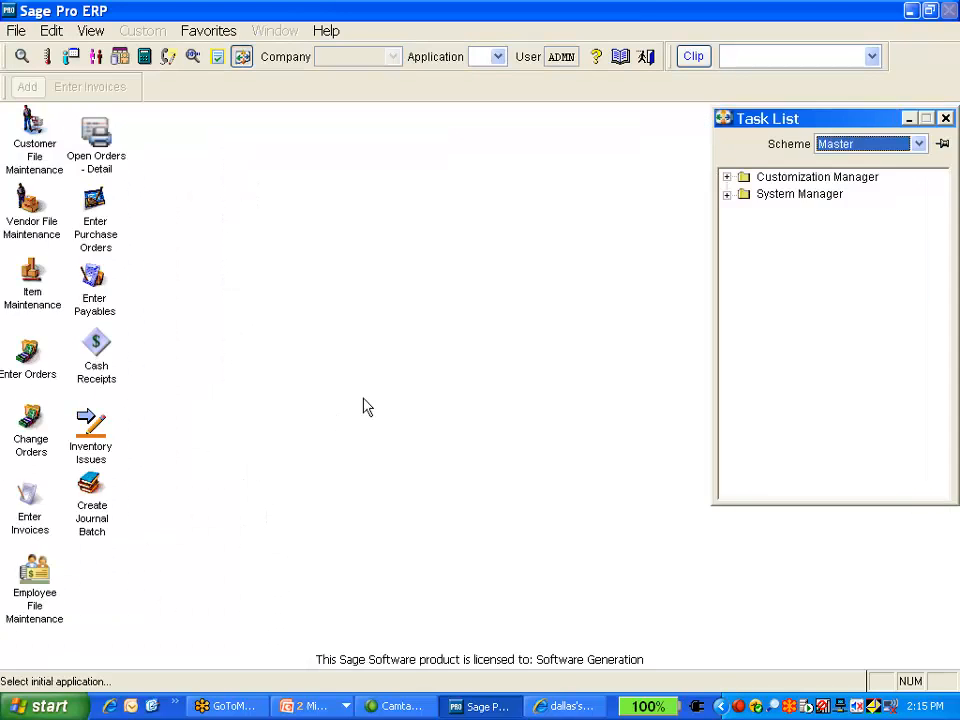
pyautogui.click(622, 64)
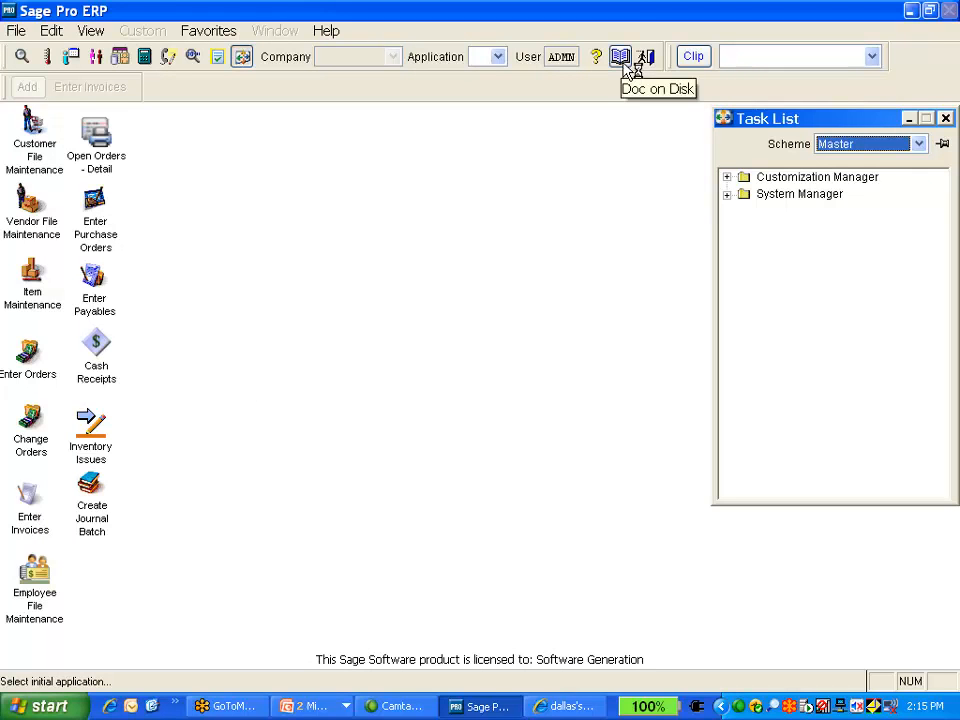
pyautogui.click(622, 60)
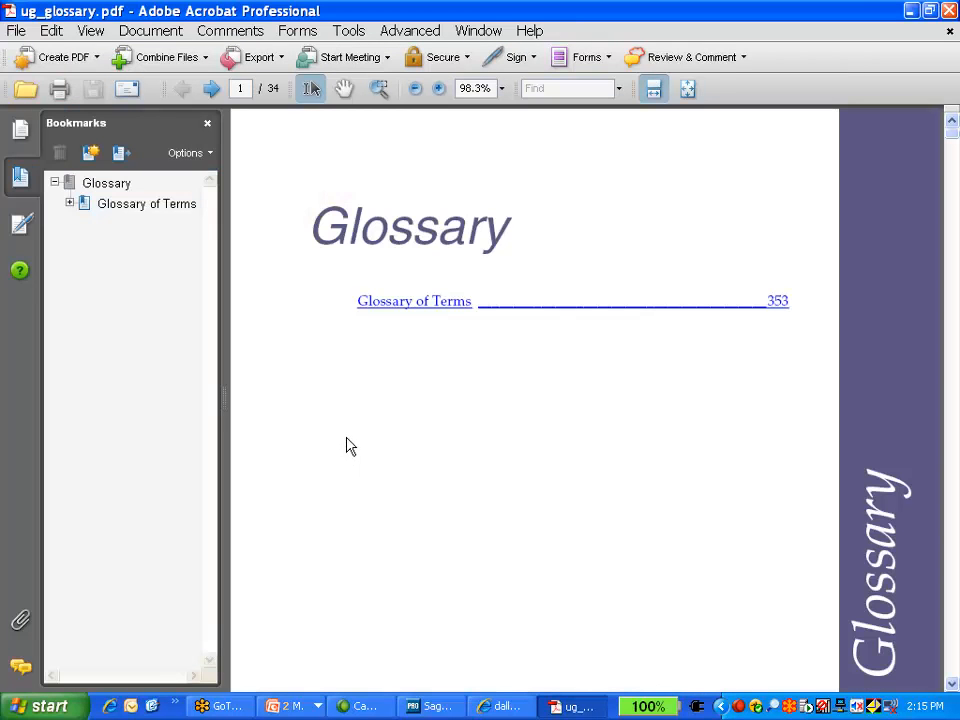
pyautogui.click(949, 10)
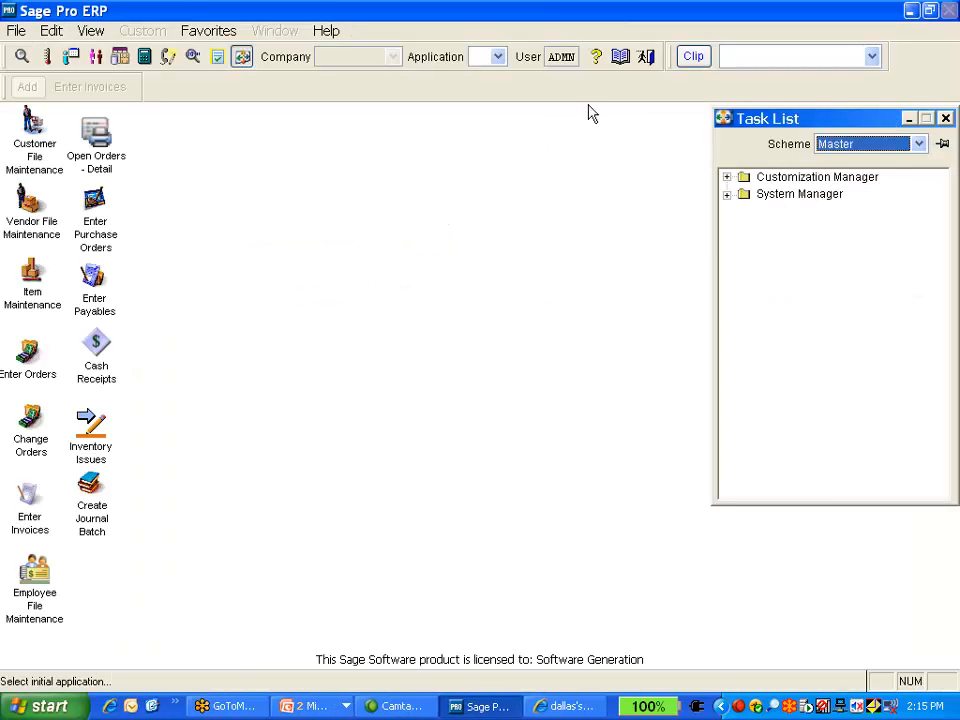
# Open the Doc on Disk and go through Information Guides, Technical Reference and Data Dictionary to Accounts Receivable
pyautogui.click(620, 56)
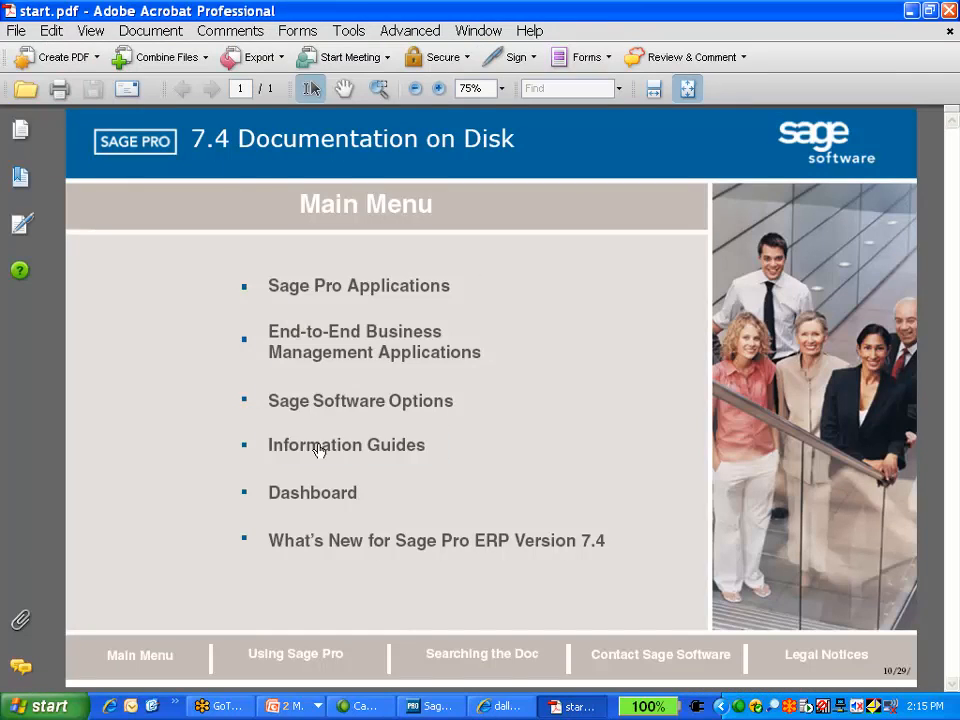
pyautogui.click(316, 447)
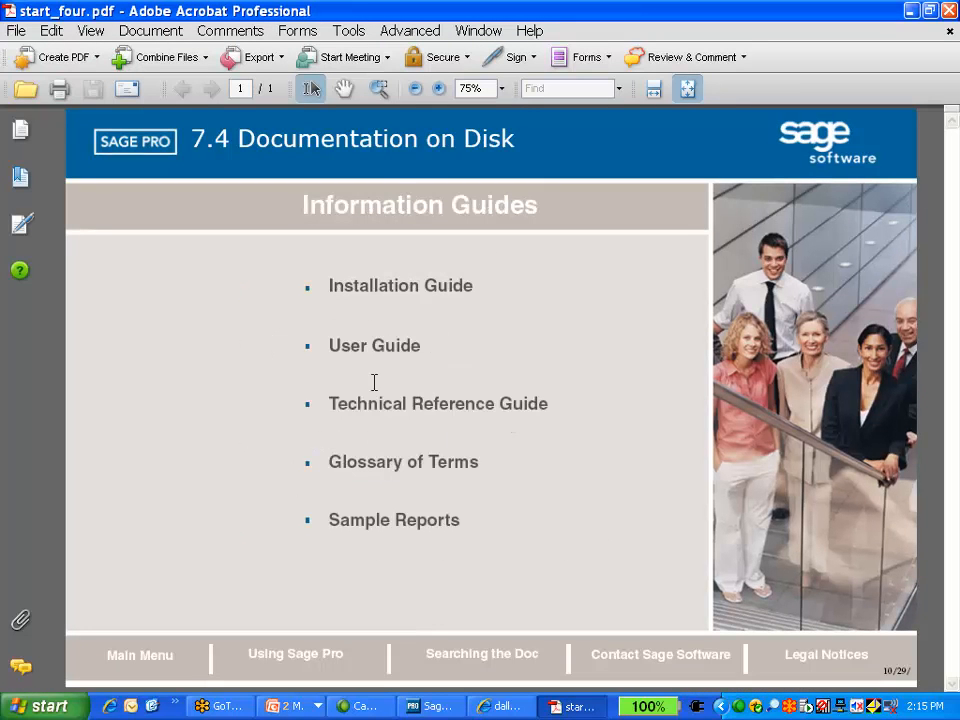
pyautogui.click(376, 404)
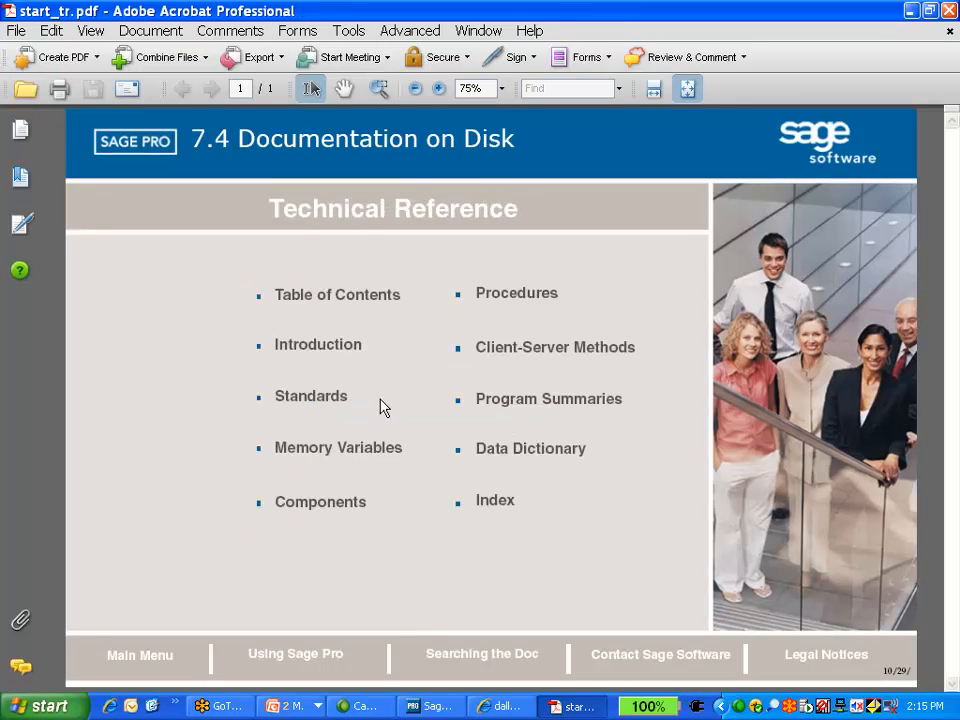
pyautogui.click(518, 452)
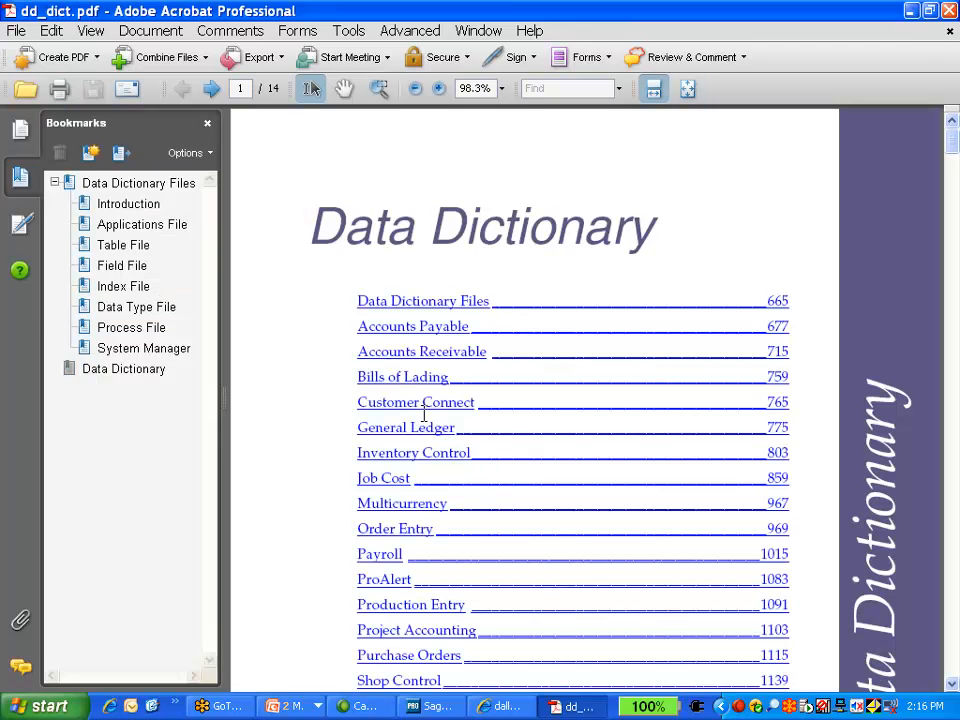
pyautogui.click(378, 358)
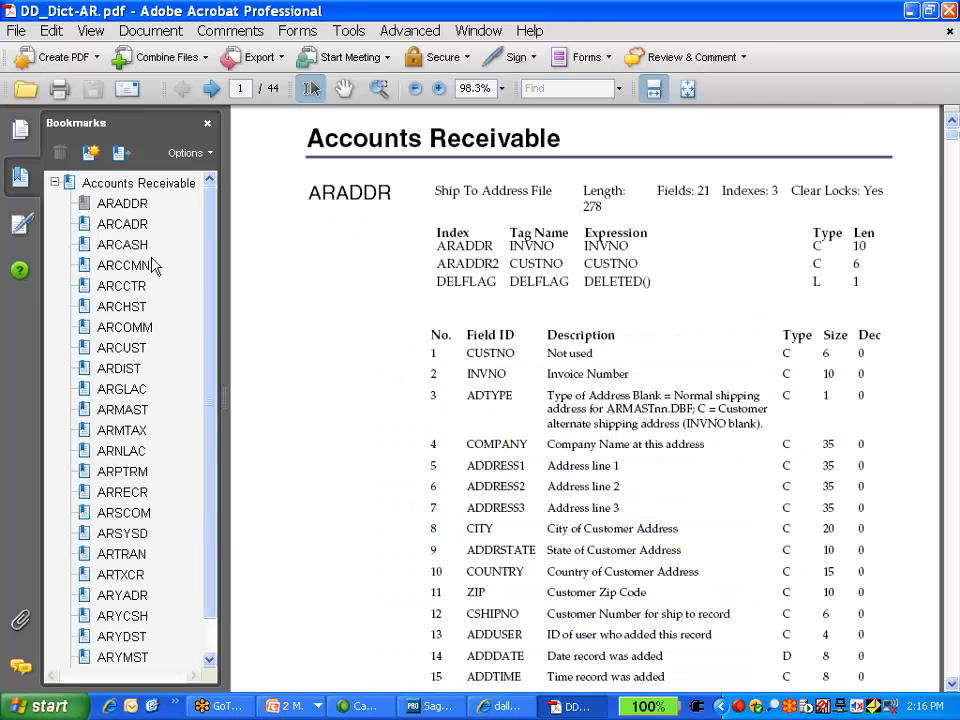
# Jump to the ARCUST bookmark, scroll through its field list, and close the PDF
pyautogui.click(137, 347)
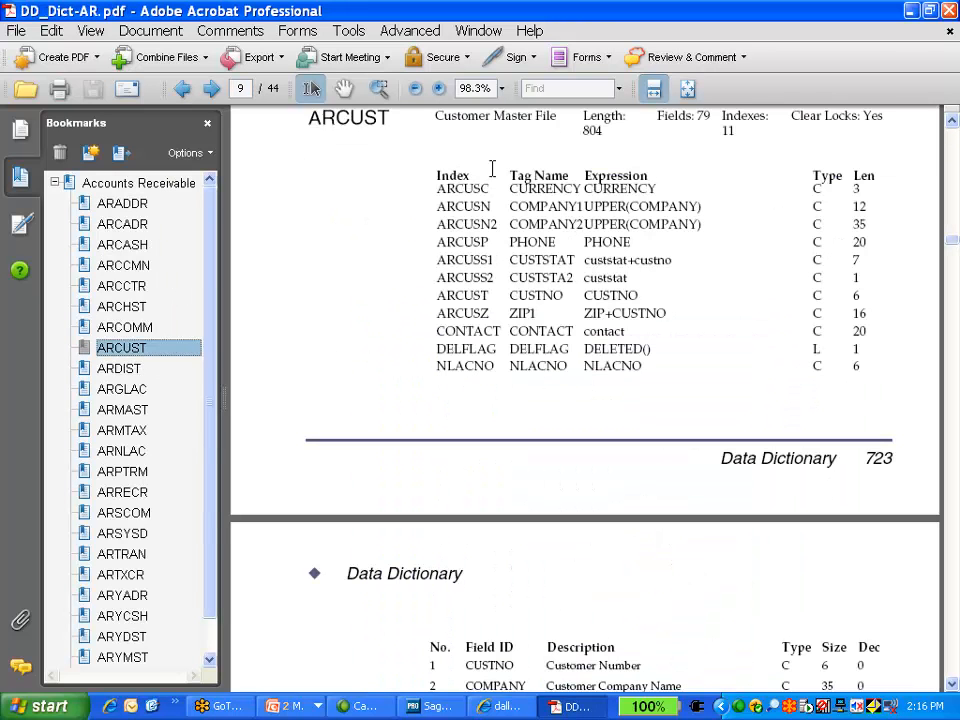
pyautogui.scroll(-3, 575, 585)
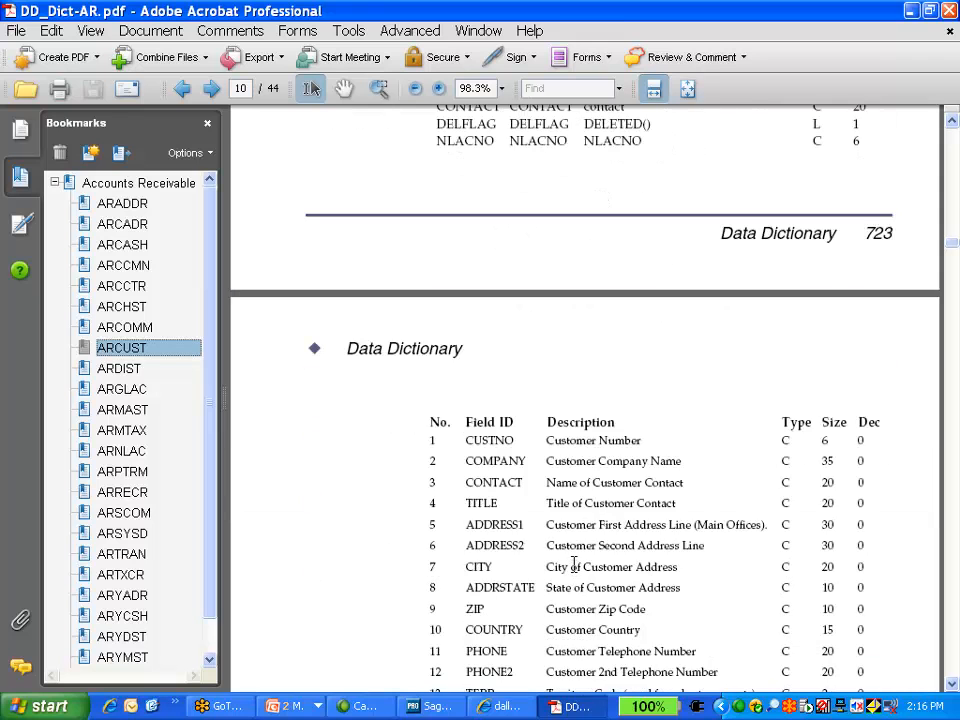
pyautogui.scroll(-2, 611, 578)
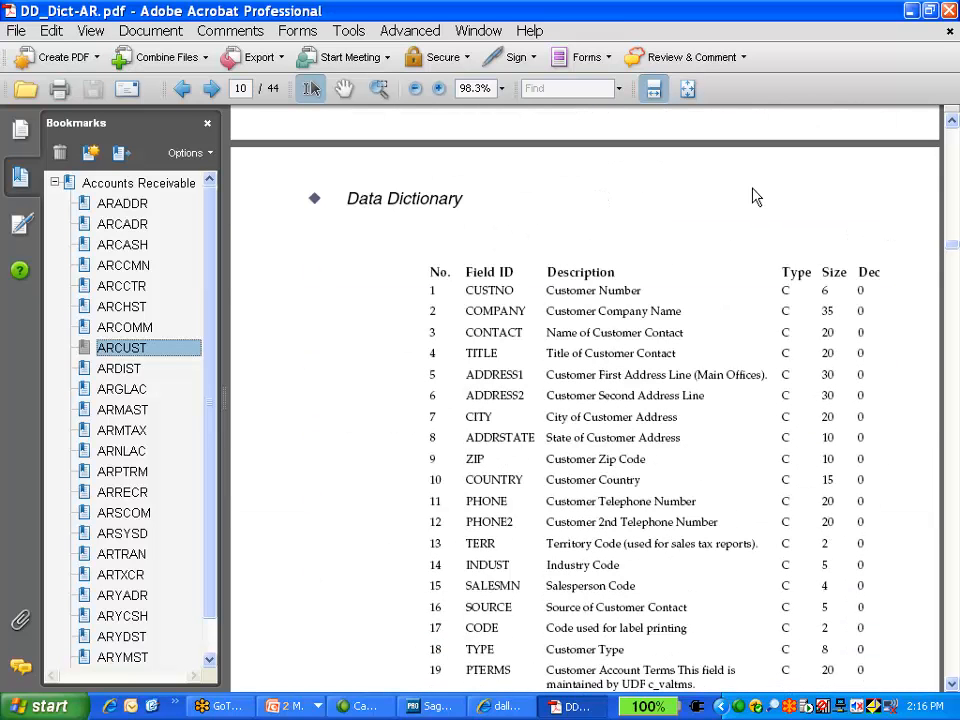
pyautogui.click(729, 197)
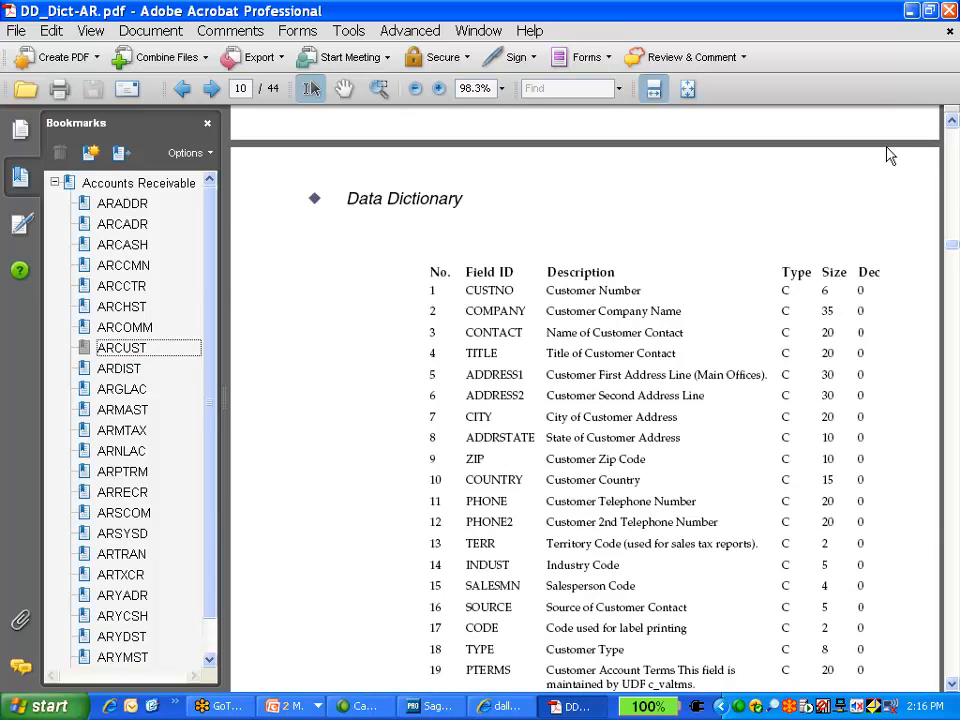
pyautogui.click(949, 10)
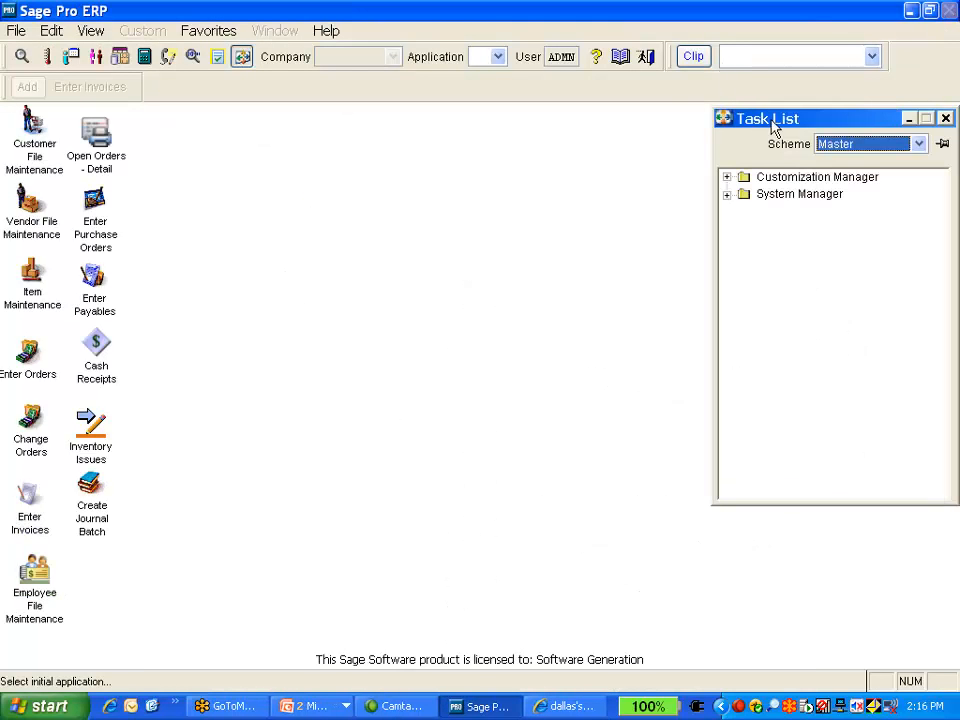
# Switch the application to System Manager and open Table File Maintenance from the dictionary maintenance options
pyautogui.click(497, 57)
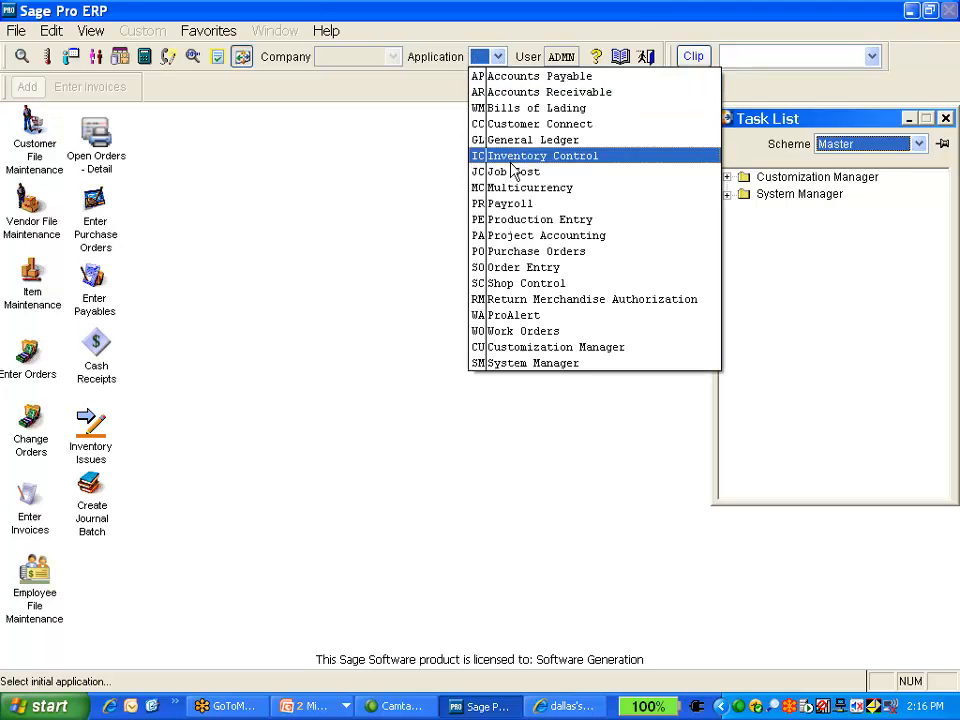
pyautogui.click(541, 366)
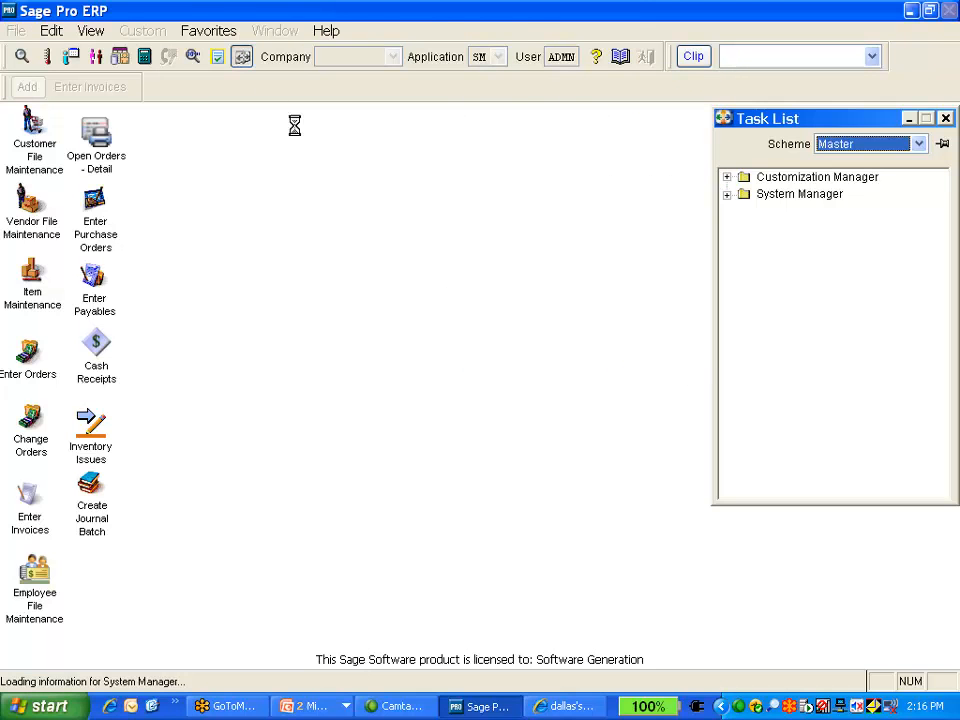
pyautogui.click(230, 36)
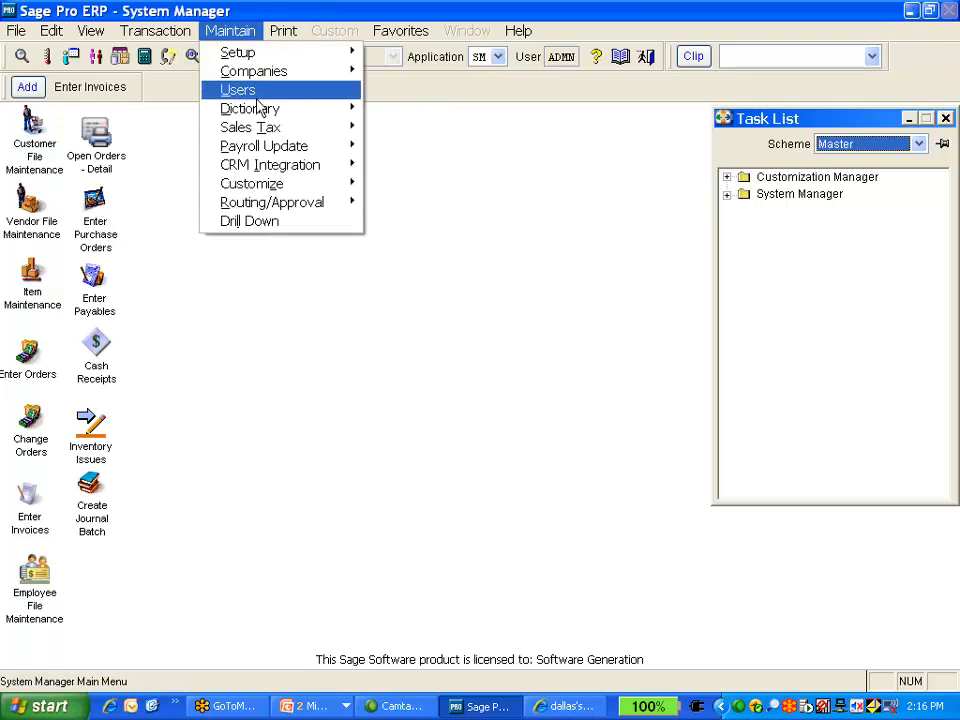
pyautogui.moveTo(258, 117)
pyautogui.click(445, 158)
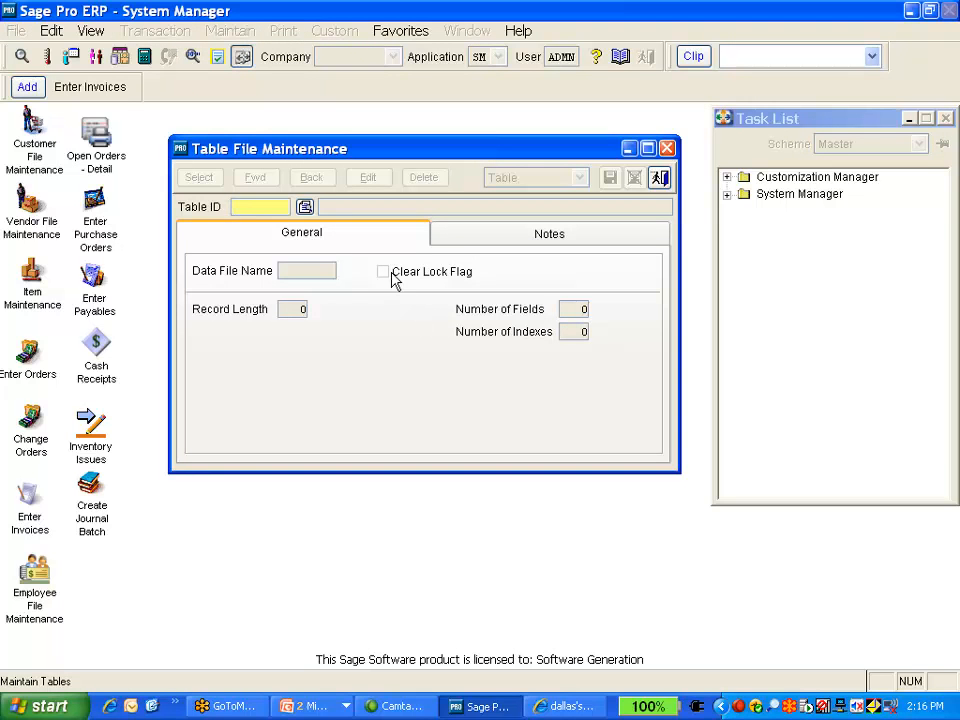
# Look up the Table ID list and load the ARCUST Customer Master File
pyautogui.click(305, 207)
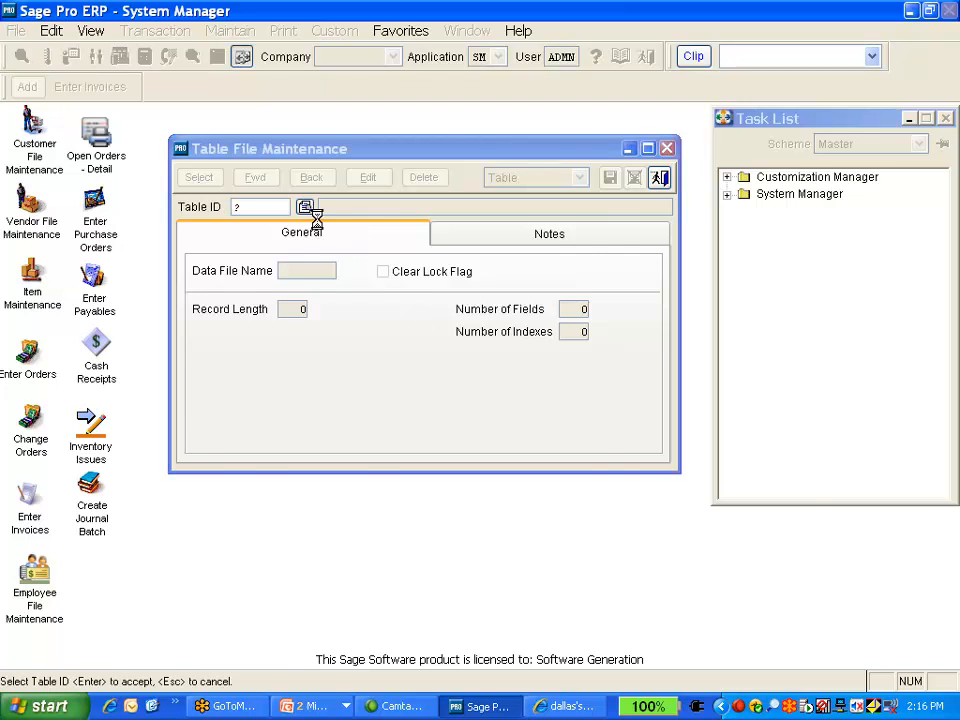
pyautogui.scroll(-4, 242, 343)
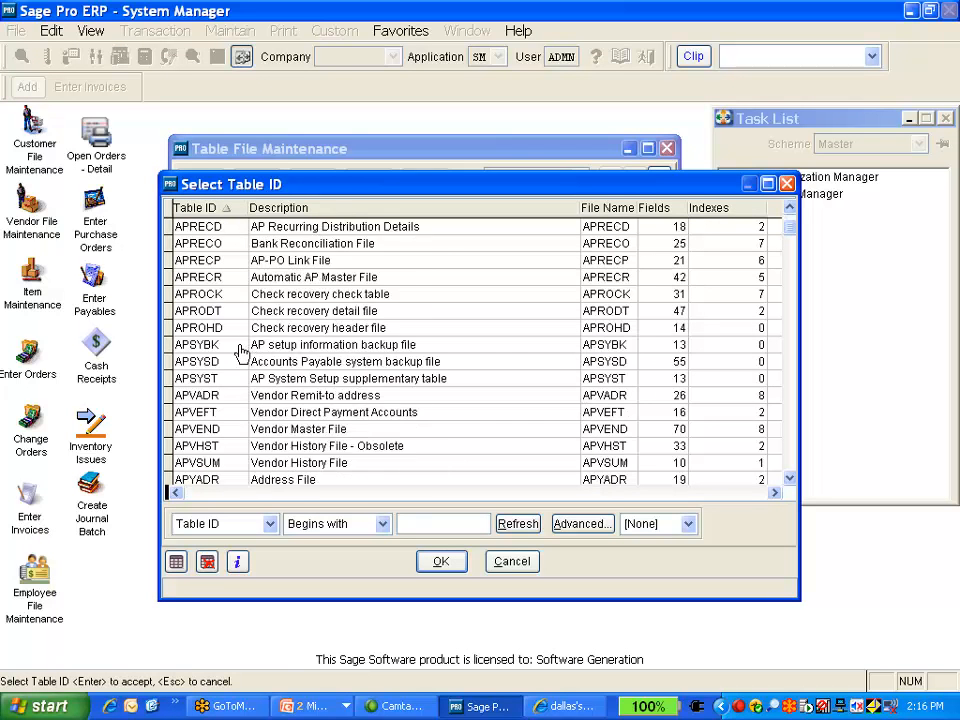
pyautogui.scroll(-2, 237, 360)
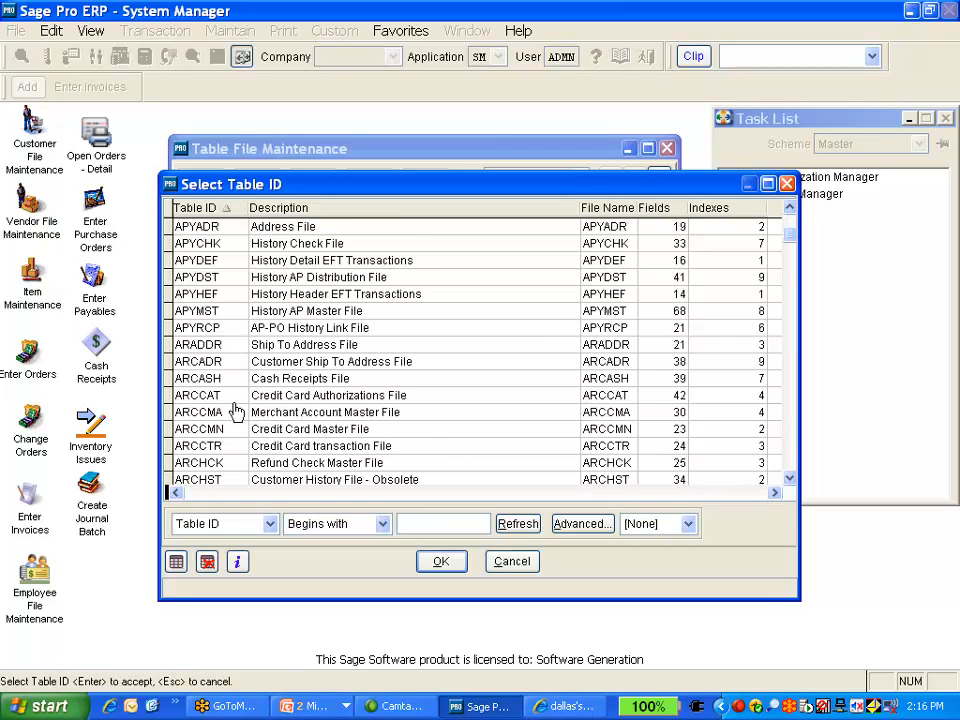
pyautogui.scroll(-2, 236, 446)
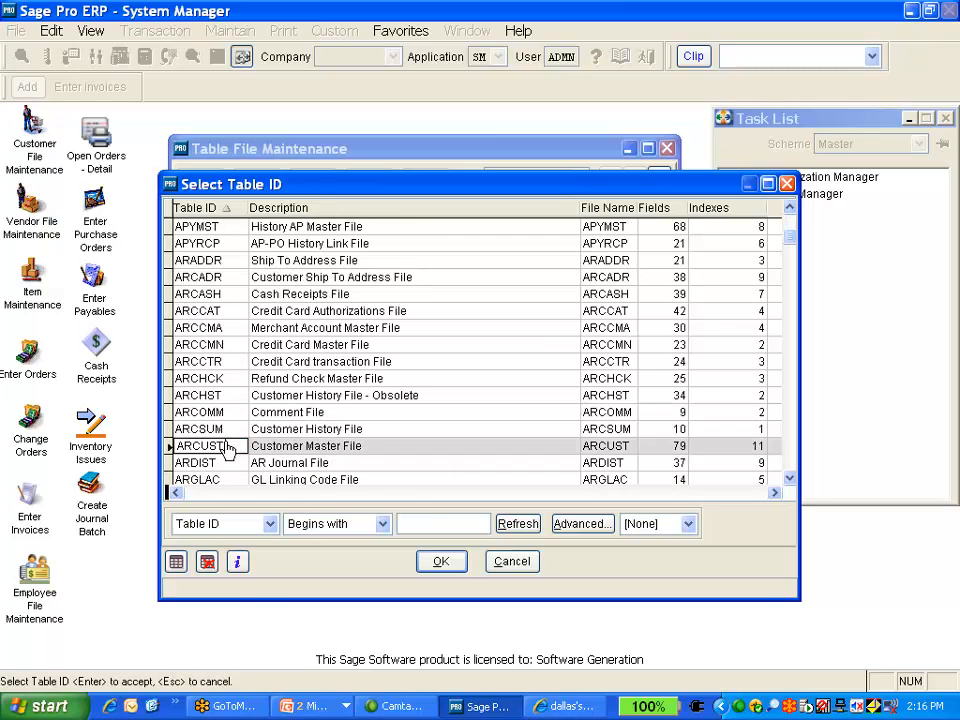
pyautogui.doubleClick(236, 446)
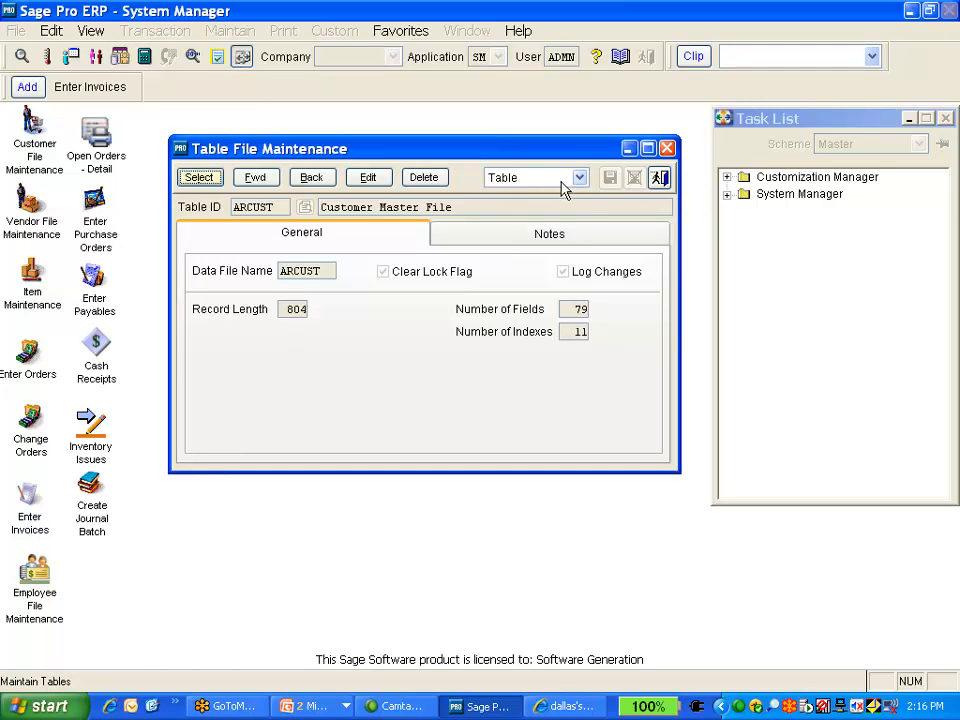
# Open Field maintenance for ARCUST and step forward through its field records
pyautogui.click(578, 178)
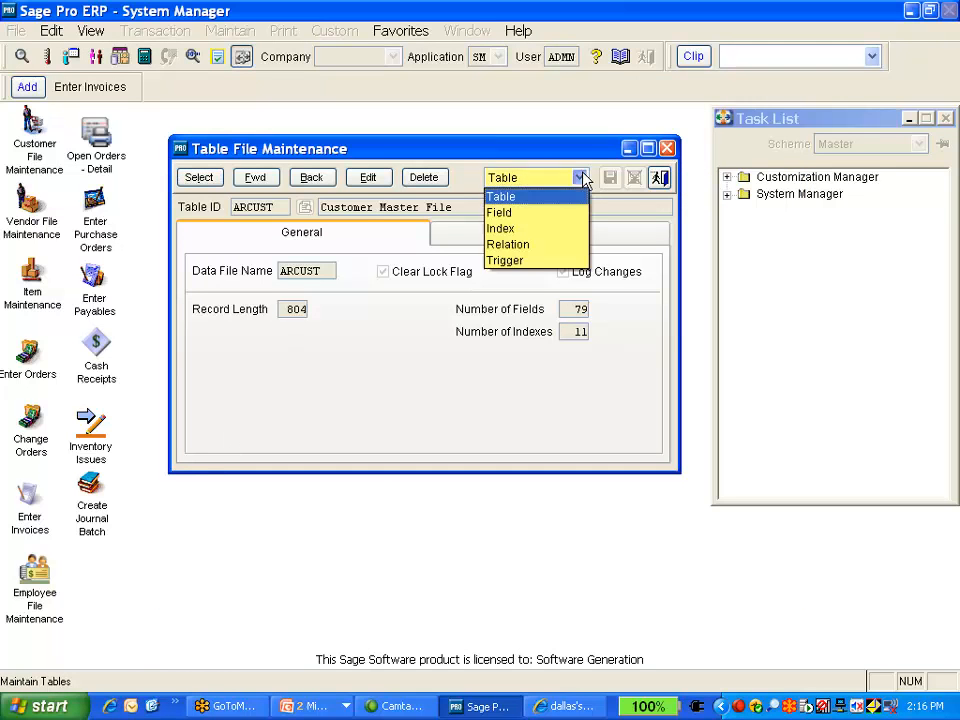
pyautogui.click(510, 213)
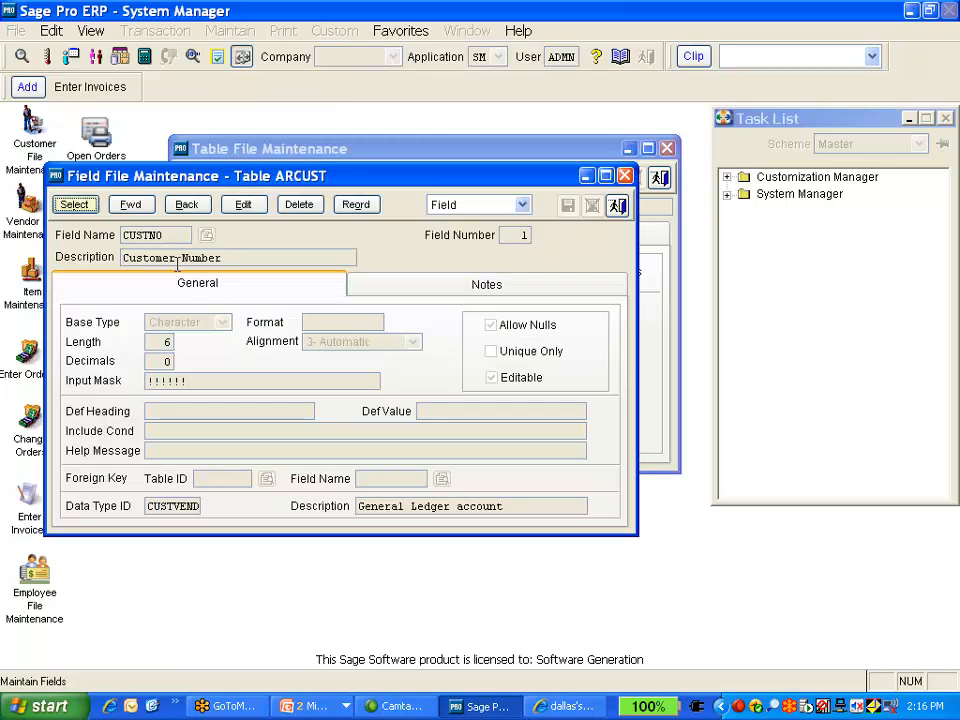
pyautogui.click(131, 205)
pyautogui.click(131, 205)
pyautogui.click(131, 205)
# Step back to the ADDRESS1 field and view its notes
pyautogui.click(199, 206)
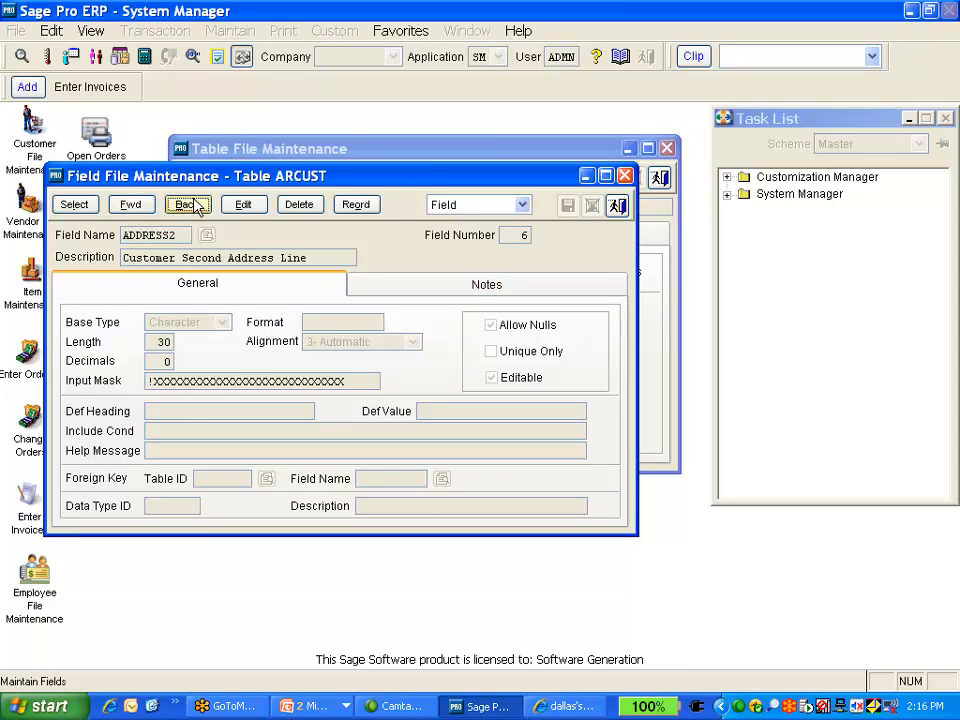
pyautogui.click(188, 205)
pyautogui.click(483, 283)
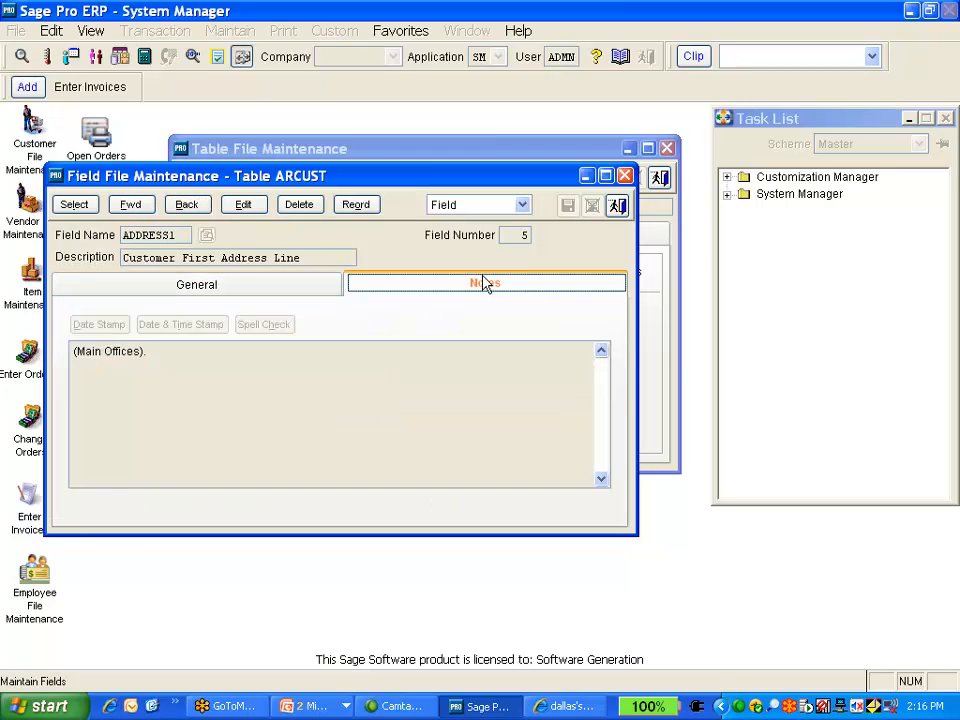
# Step back and forth through the ARCUST field records, then close Field and Table File Maintenance
pyautogui.click(188, 205)
pyautogui.click(188, 210)
pyautogui.click(148, 208)
pyautogui.click(148, 208)
pyautogui.click(148, 208)
pyautogui.click(148, 208)
pyautogui.click(148, 208)
pyautogui.click(148, 212)
pyautogui.click(148, 212)
pyautogui.click(148, 212)
pyautogui.click(148, 212)
pyautogui.click(148, 212)
pyautogui.click(148, 212)
pyautogui.click(148, 212)
pyautogui.click(148, 212)
pyautogui.click(616, 205)
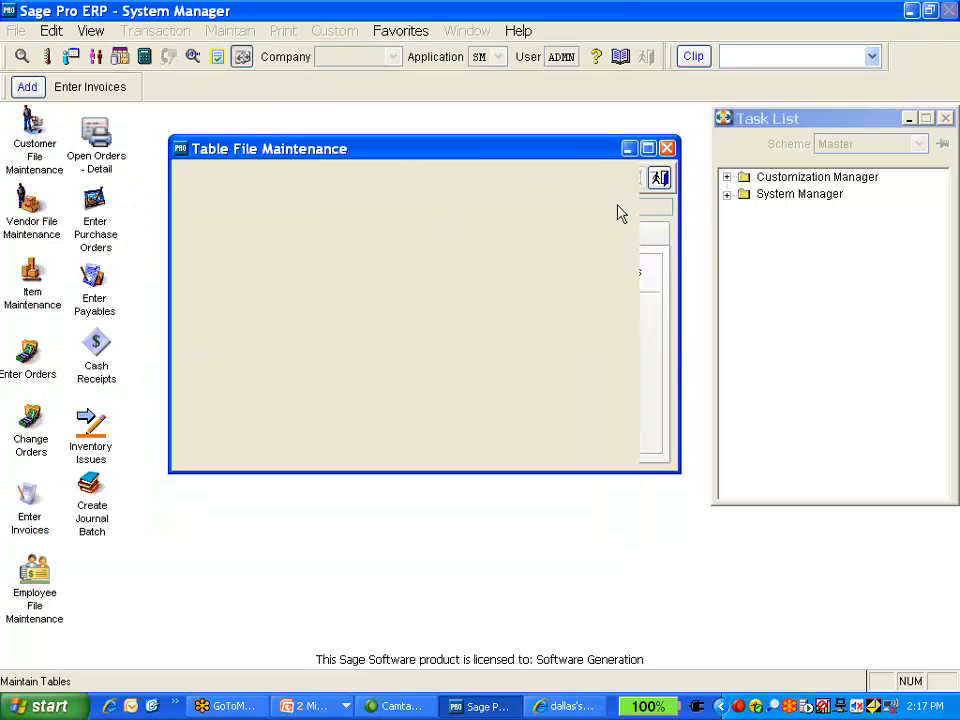
pyautogui.click(660, 178)
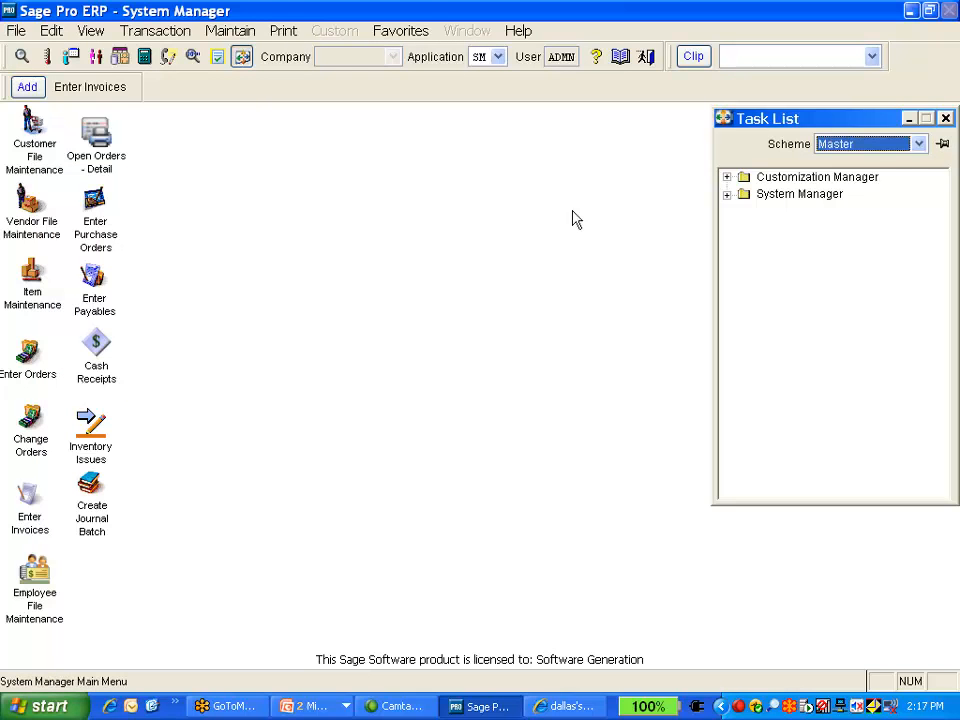
# Close the browser window and run the PowerPoint slide show through the DataDriller slides, then return to Sage Pro
pyautogui.click(565, 706)
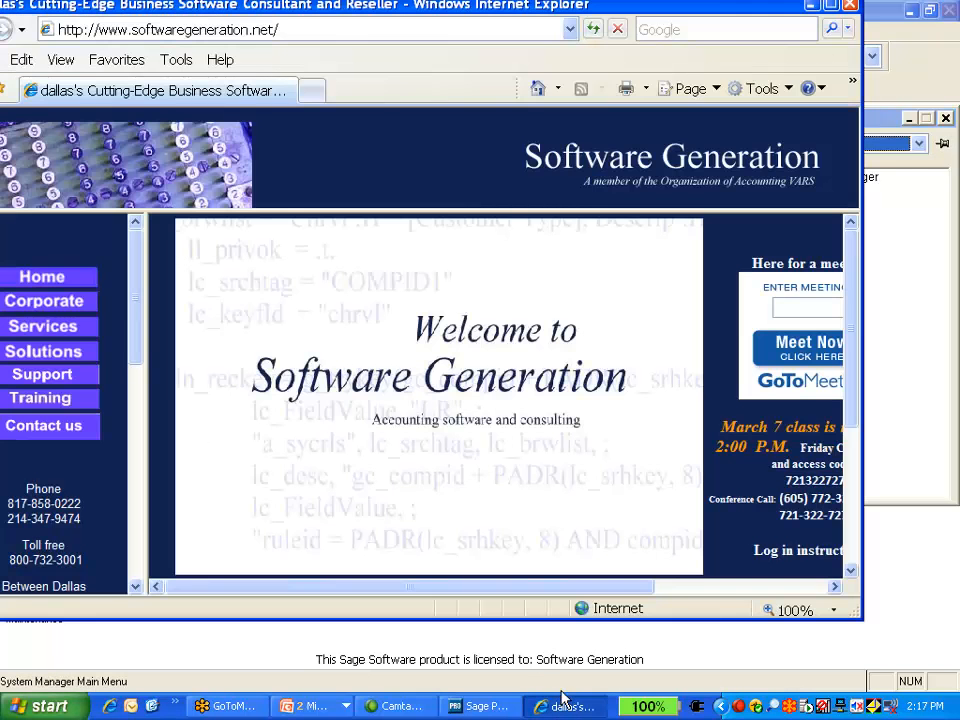
pyautogui.click(856, 5)
pyautogui.click(345, 705)
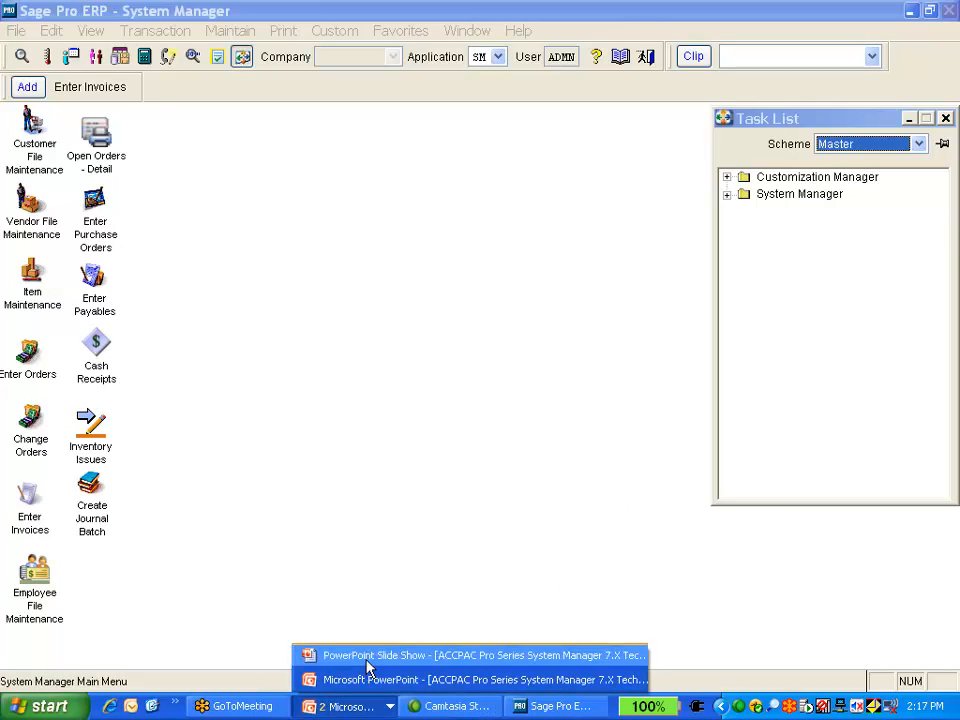
pyautogui.click(366, 657)
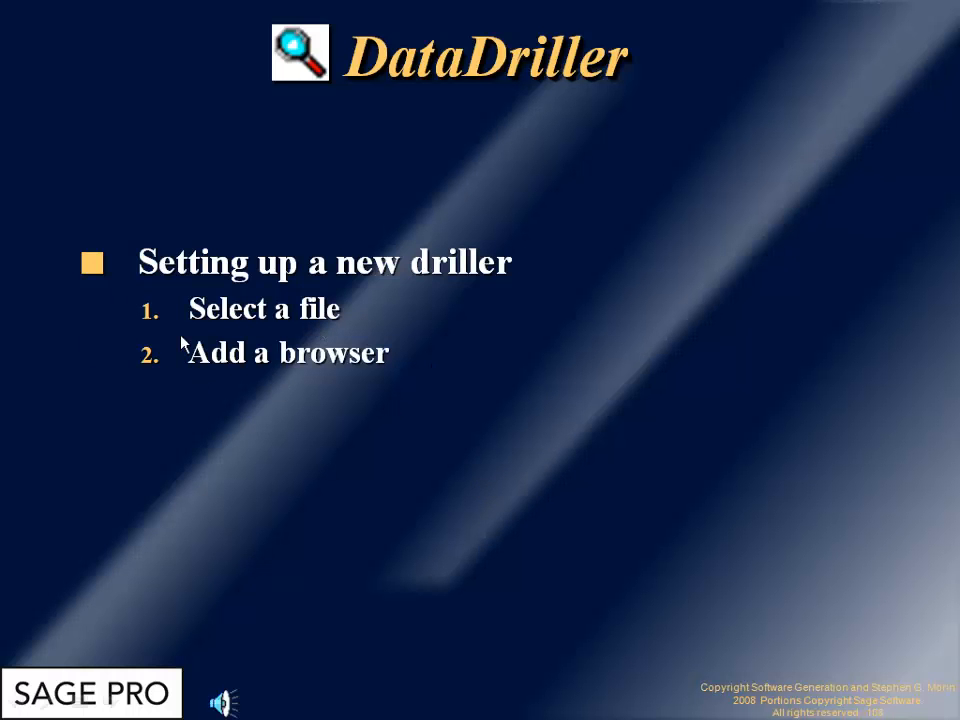
pyautogui.click(398, 438)
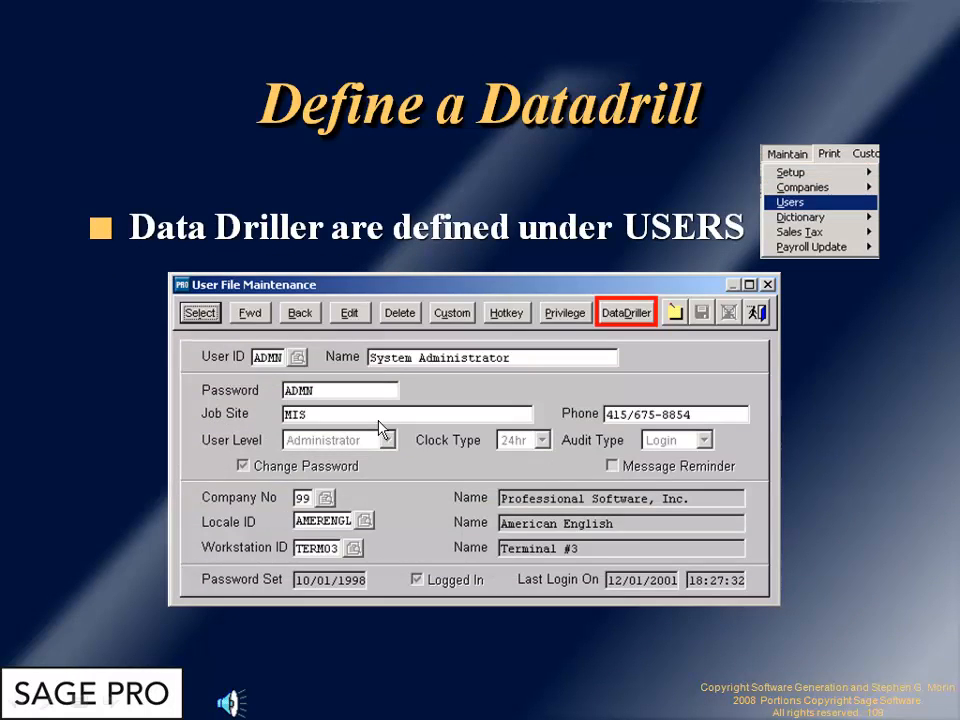
pyautogui.hotkey('alt', 'Tab')
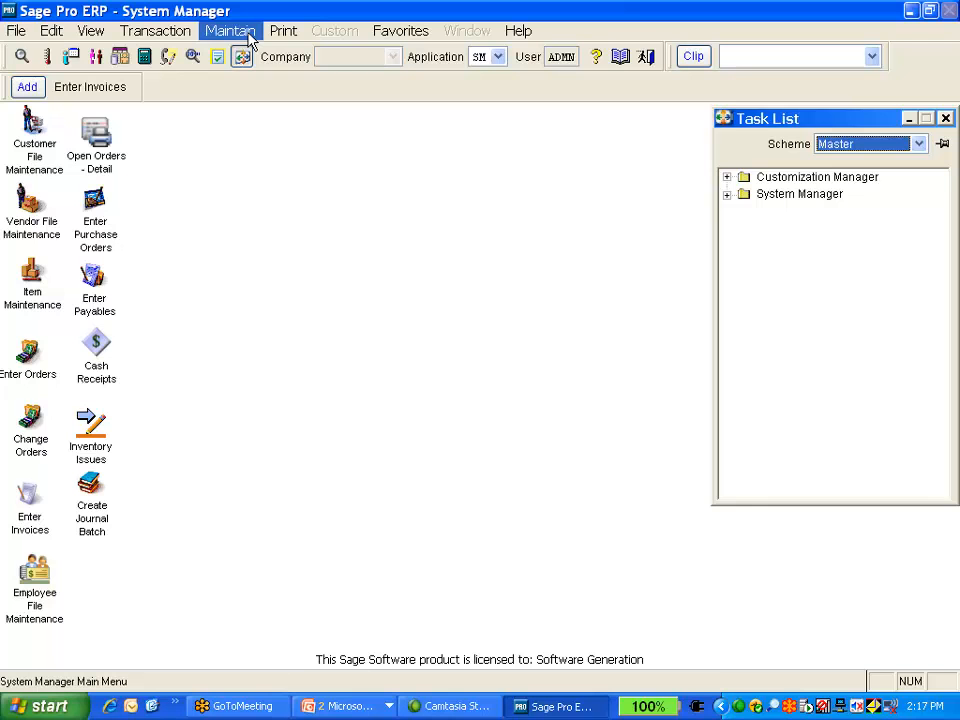
# Open Maintain Dataviews for setting up a new DataDriller
pyautogui.click(16, 30)
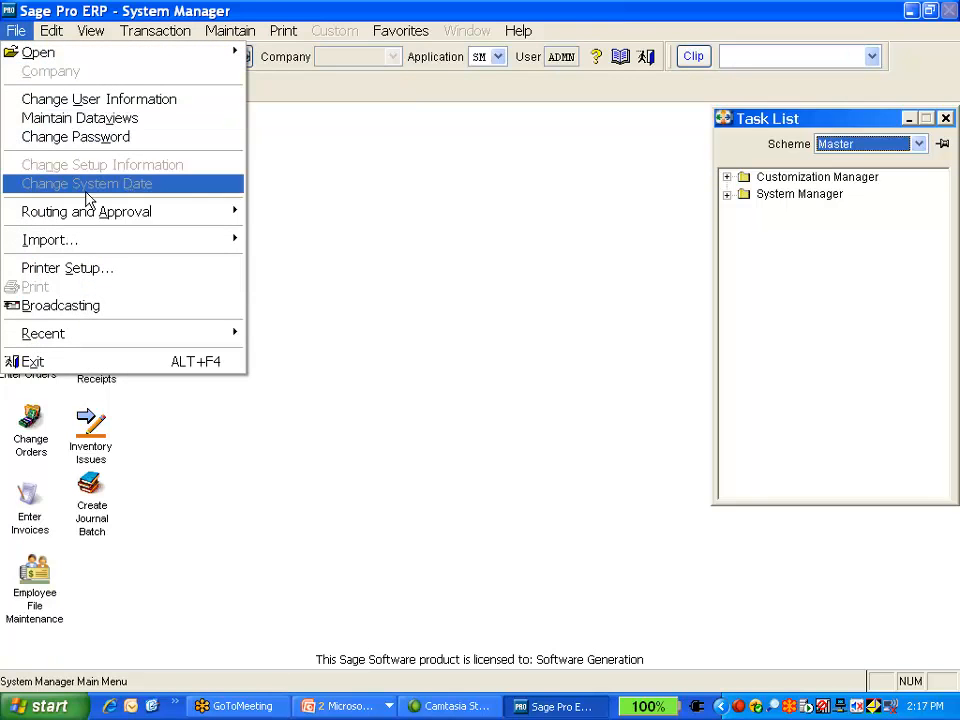
pyautogui.click(68, 118)
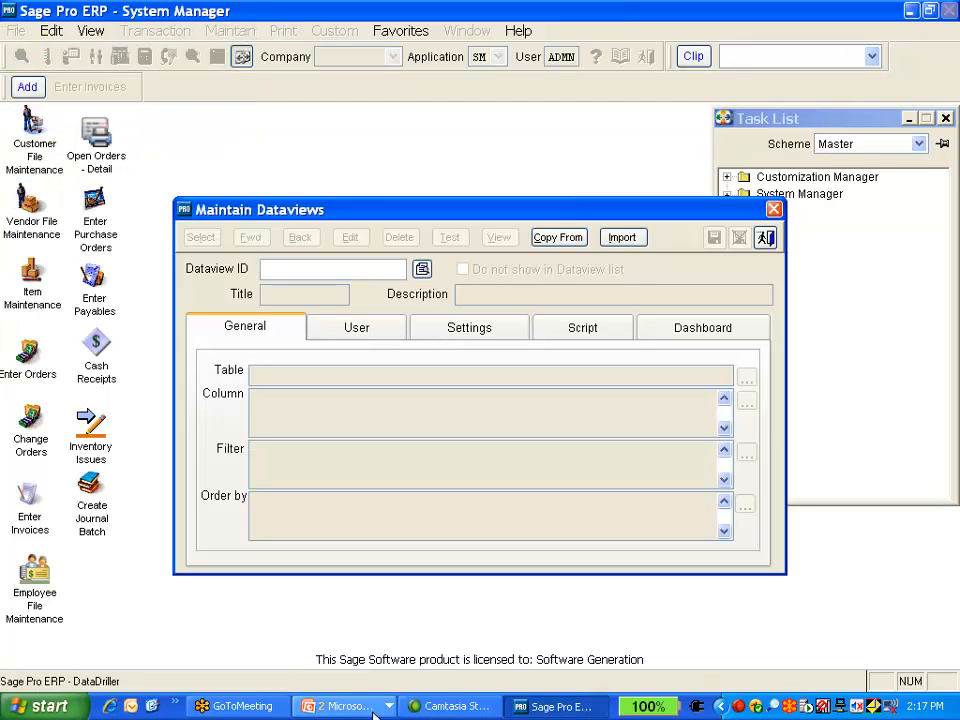
# Switch to the slide show, advance to the next Define a Datadrill slide, and return to Sage Pro
pyautogui.click(340, 706)
pyautogui.click(369, 657)
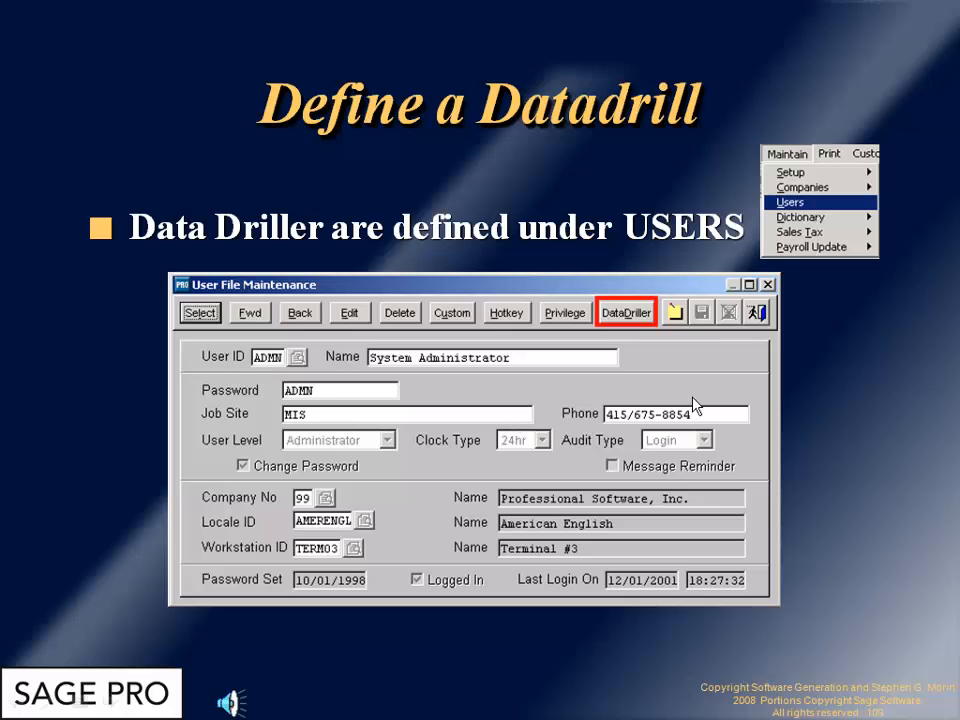
pyautogui.click(817, 354)
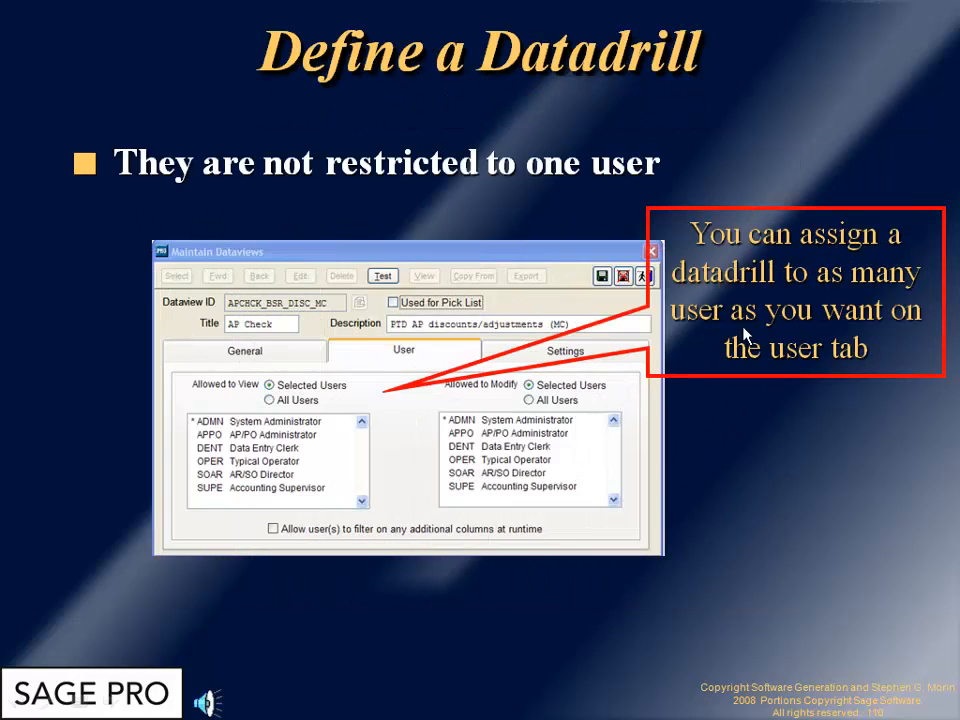
pyautogui.hotkey('alt', 'Tab')
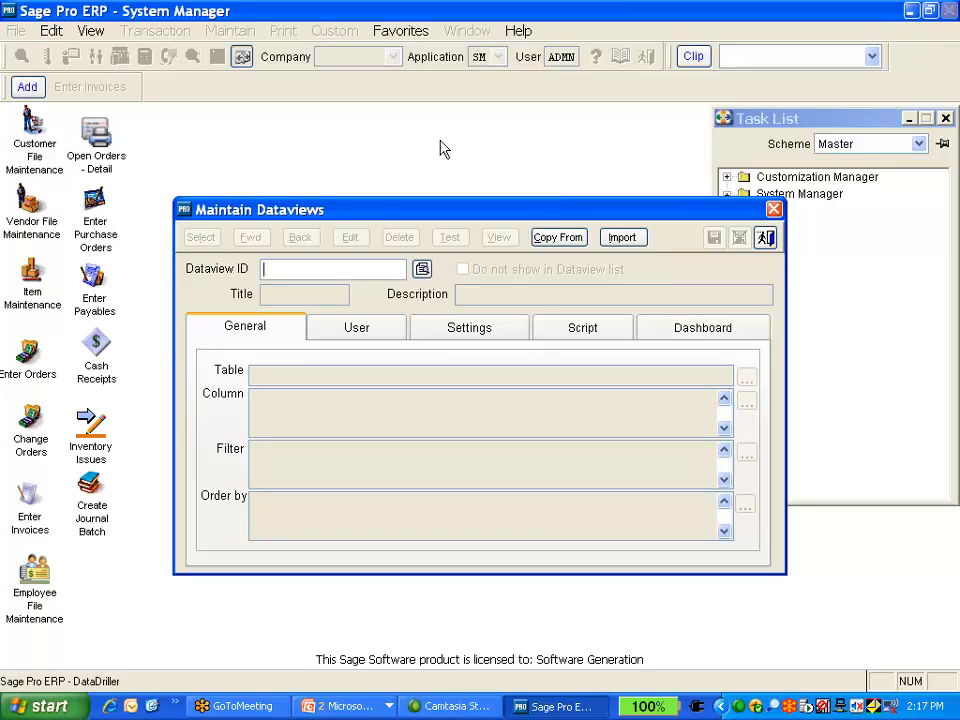
# Enter ANEWDRILLER as the Dataview ID and add it as a new dataview
pyautogui.press('BackSpace')
pyautogui.write('A NEW DRILLER')
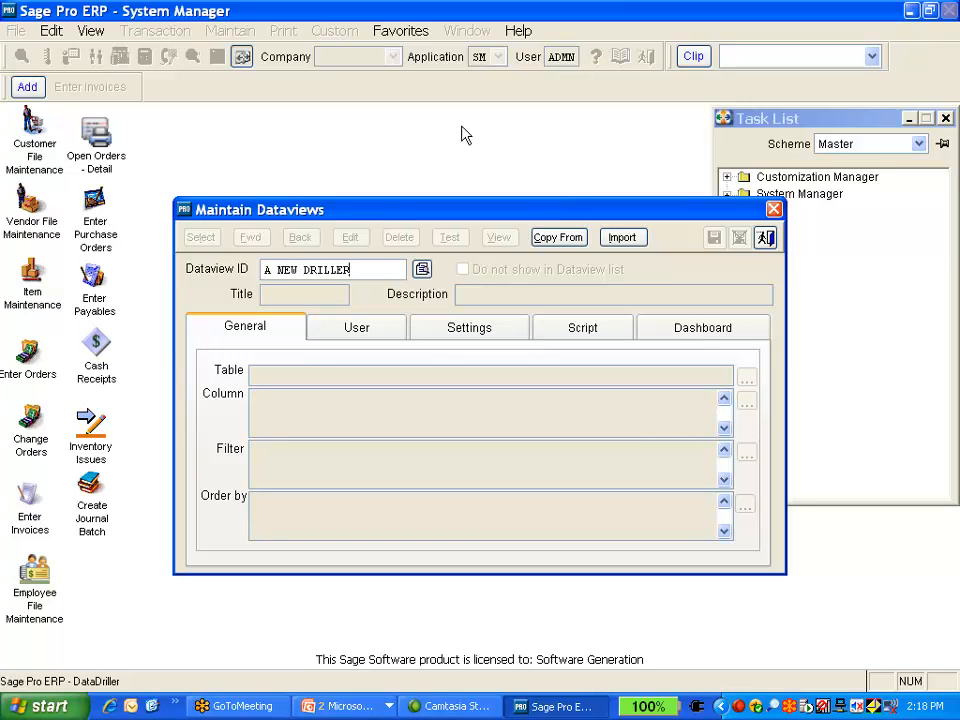
pyautogui.press('BackSpace')
pyautogui.press('BackSpace')
pyautogui.press('BackSpace')
pyautogui.press('BackSpace')
pyautogui.press('BackSpace')
pyautogui.press('BackSpace')
pyautogui.press('BackSpace')
pyautogui.press('BackSpace')
pyautogui.press('BackSpace')
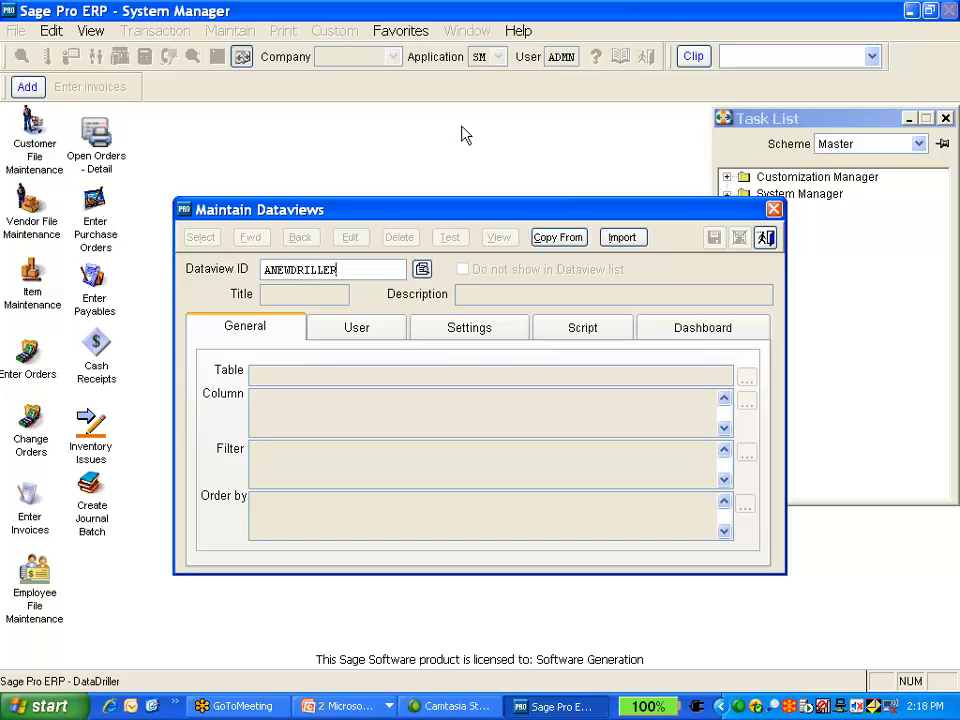
pyautogui.press('Tab')
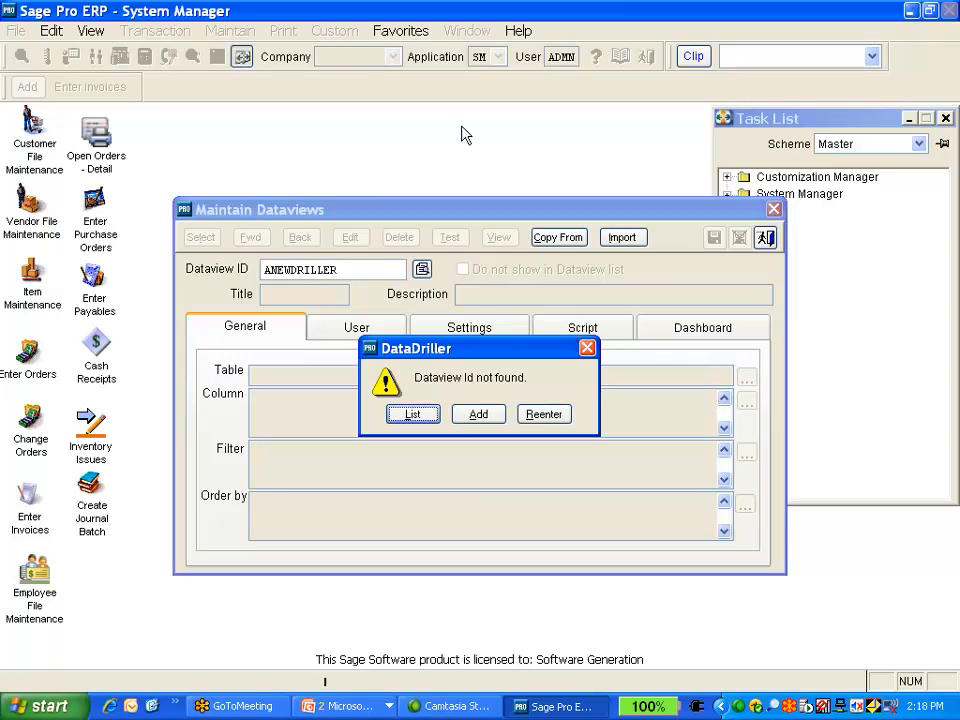
pyautogui.press('Tab')
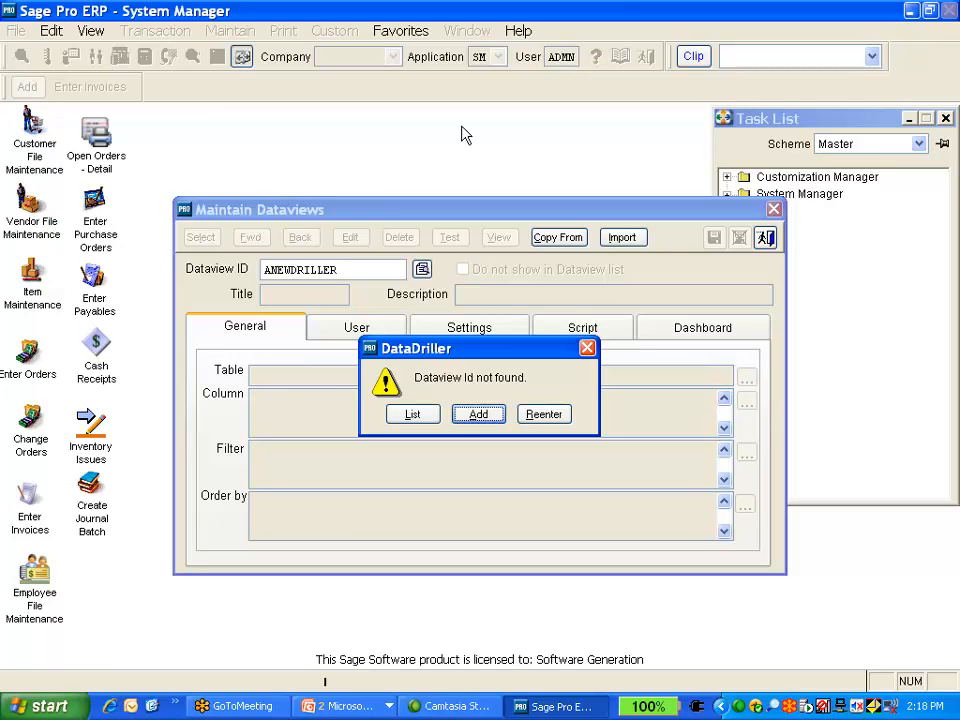
pyautogui.press('Return')
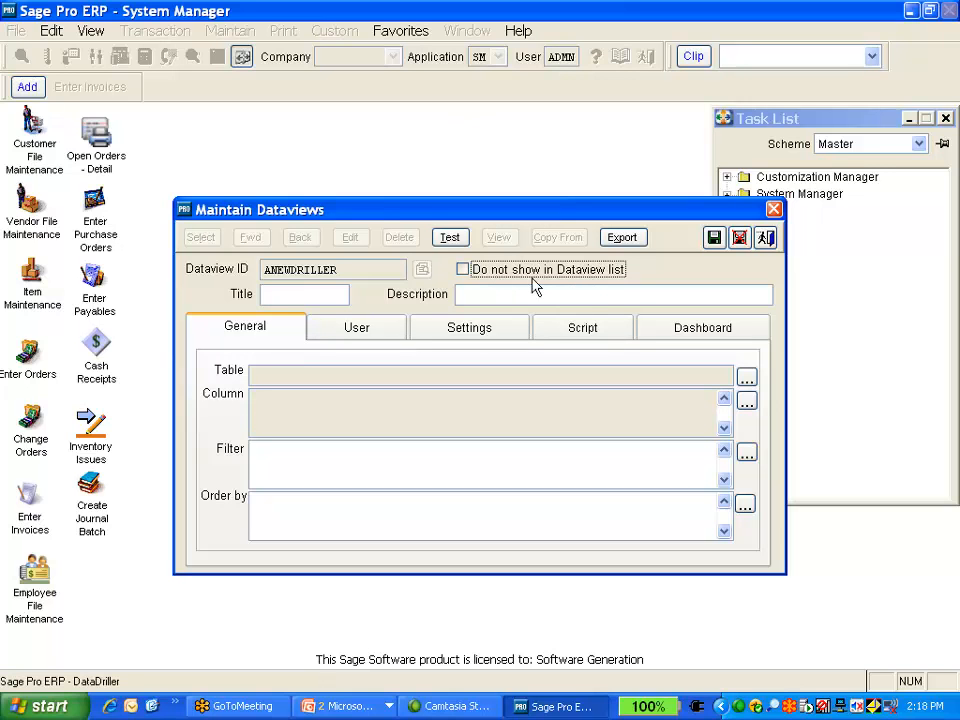
# Set the dataview title to anwedriller and the description to A customer file driller
pyautogui.click(295, 292)
pyautogui.write('anwedriller')
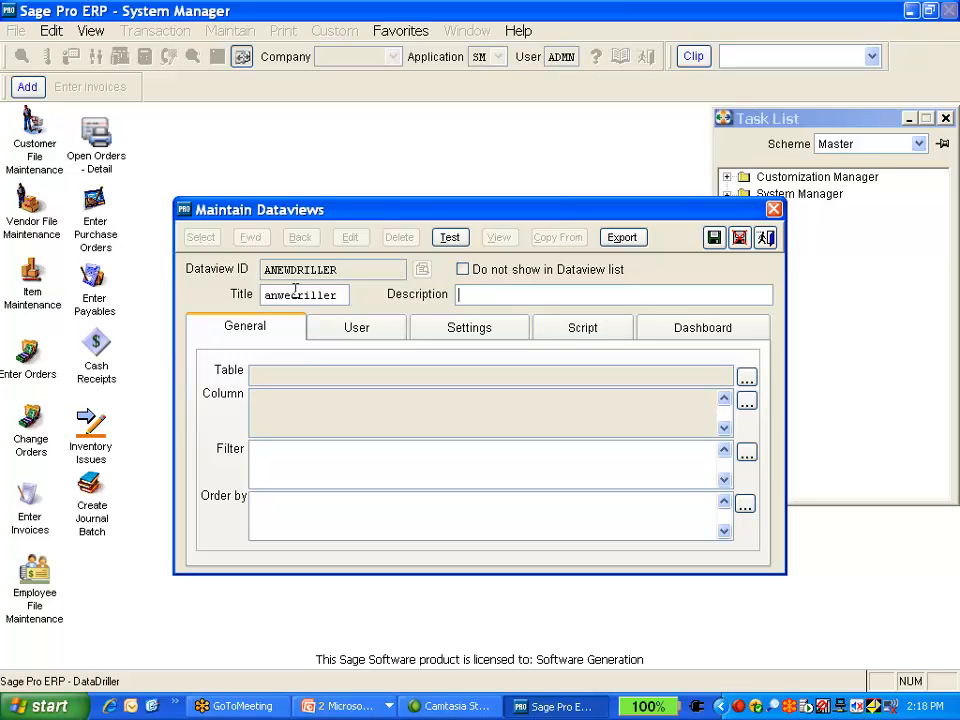
pyautogui.write('A customer file driller')
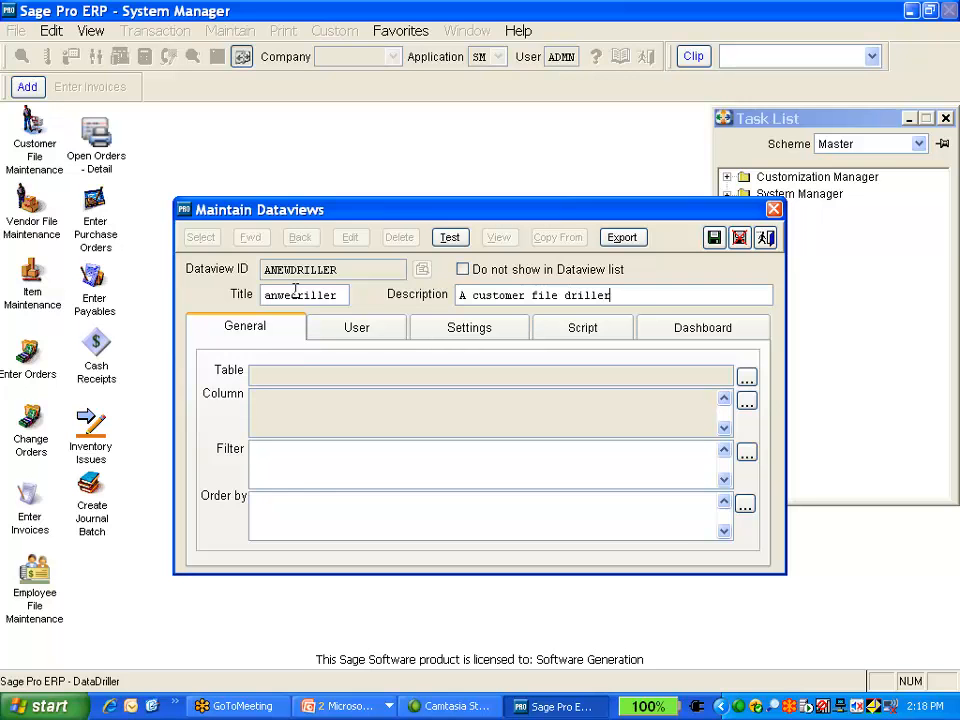
pyautogui.press('Tab')
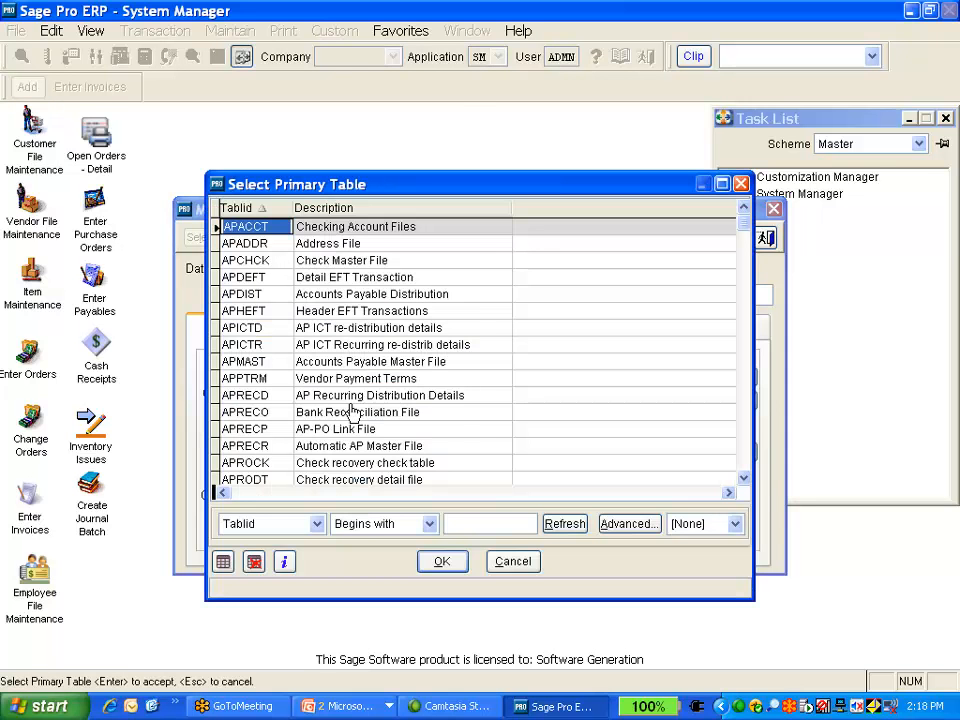
# Choose ARCUST Customer Master File as the primary table and accept the table selection without joins
pyautogui.scroll(-11, 355, 412)
pyautogui.scroll(-2, 307, 404)
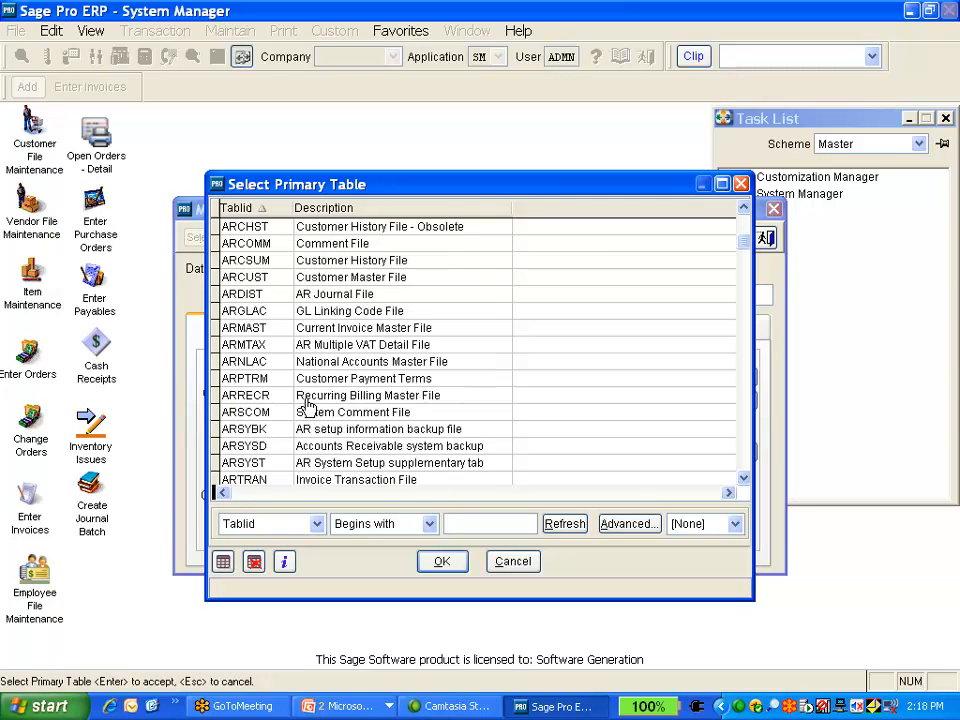
pyautogui.click(281, 287)
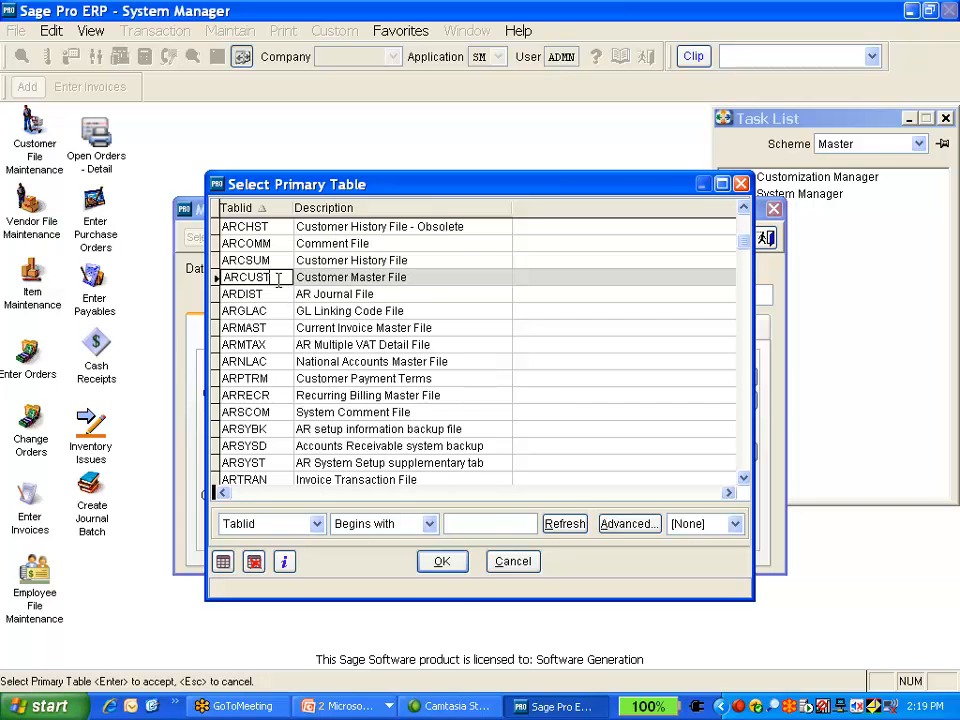
pyautogui.click(441, 562)
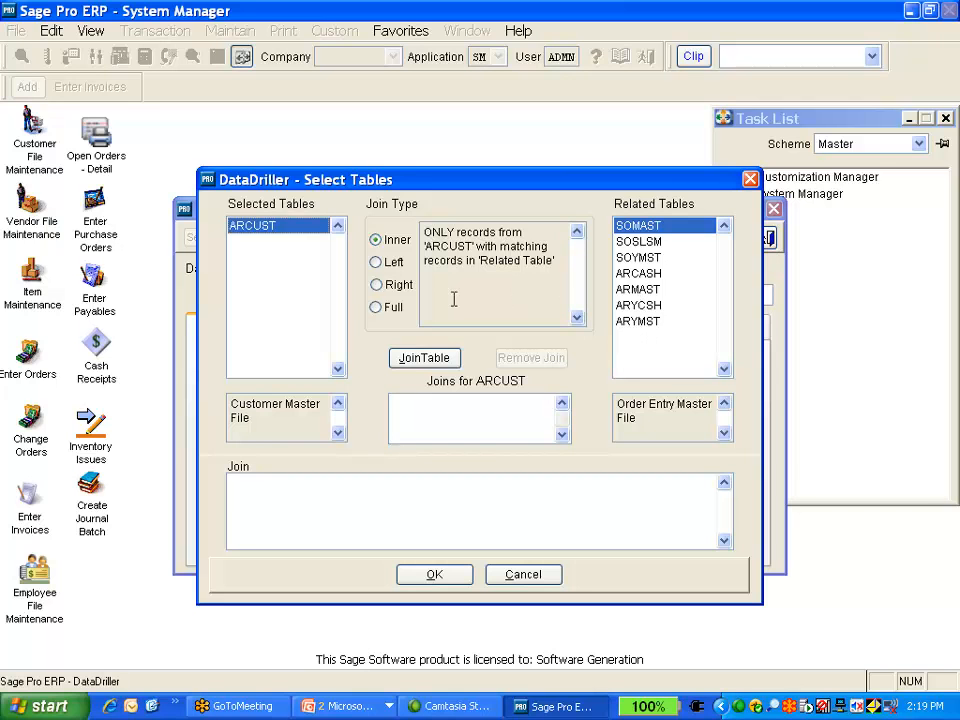
pyautogui.click(449, 580)
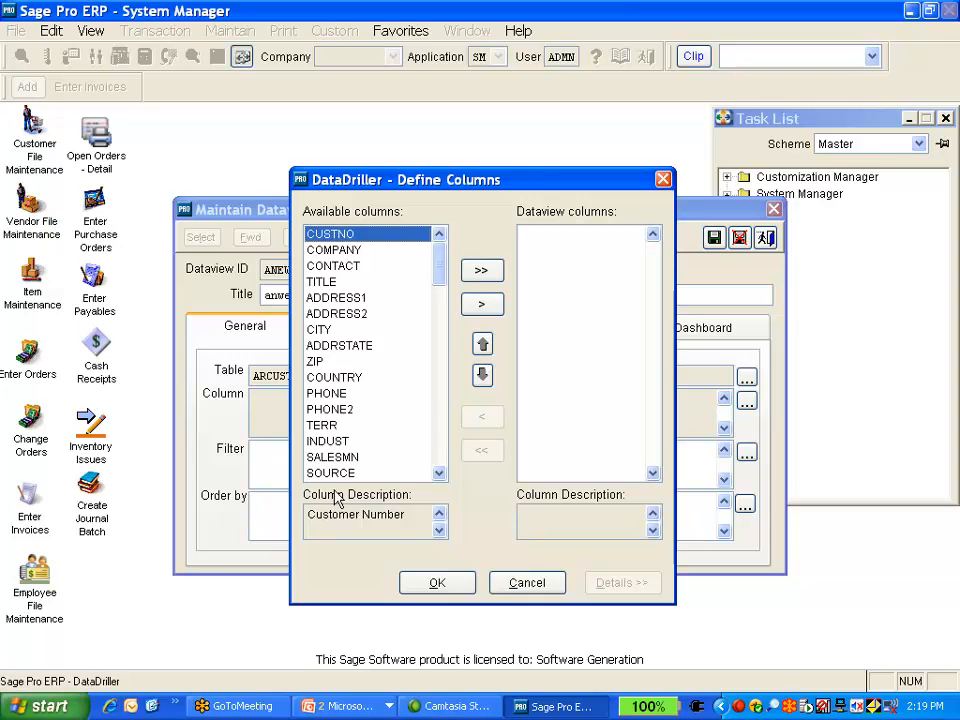
# Browse the available ARCUST columns and add CUSTNO and CONTACT to the dataview columns
pyautogui.click(340, 297)
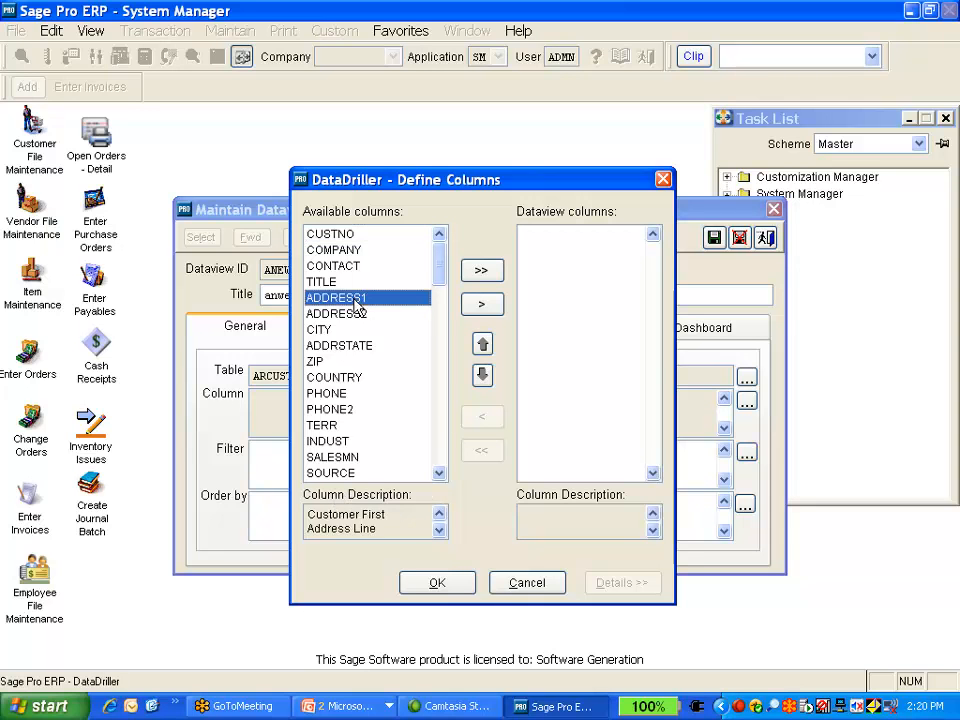
pyautogui.click(340, 313)
pyautogui.click(346, 331)
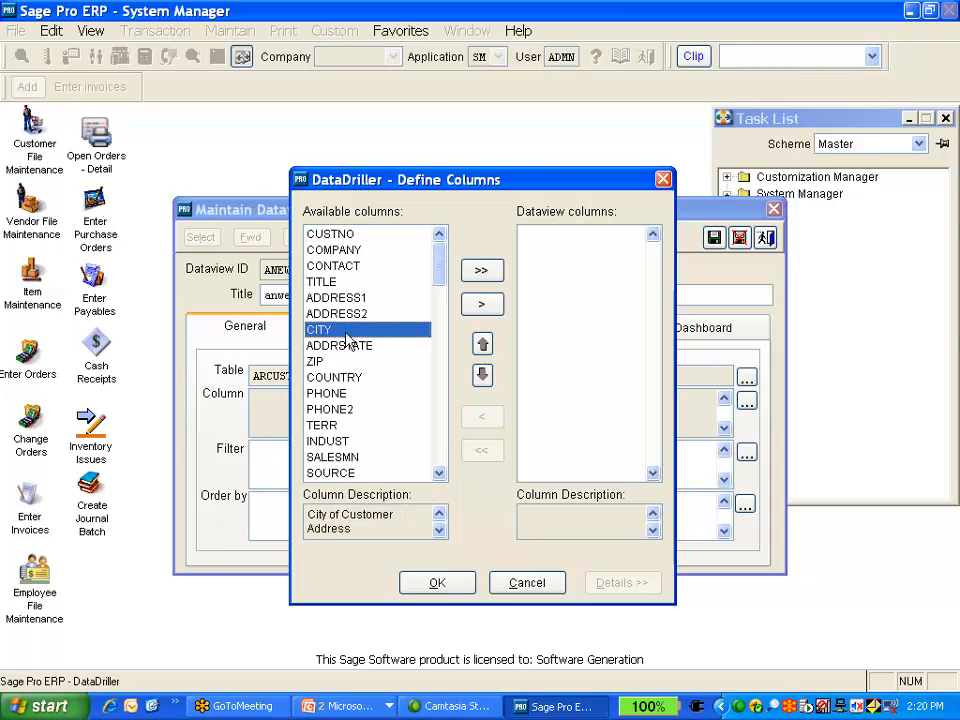
pyautogui.click(358, 236)
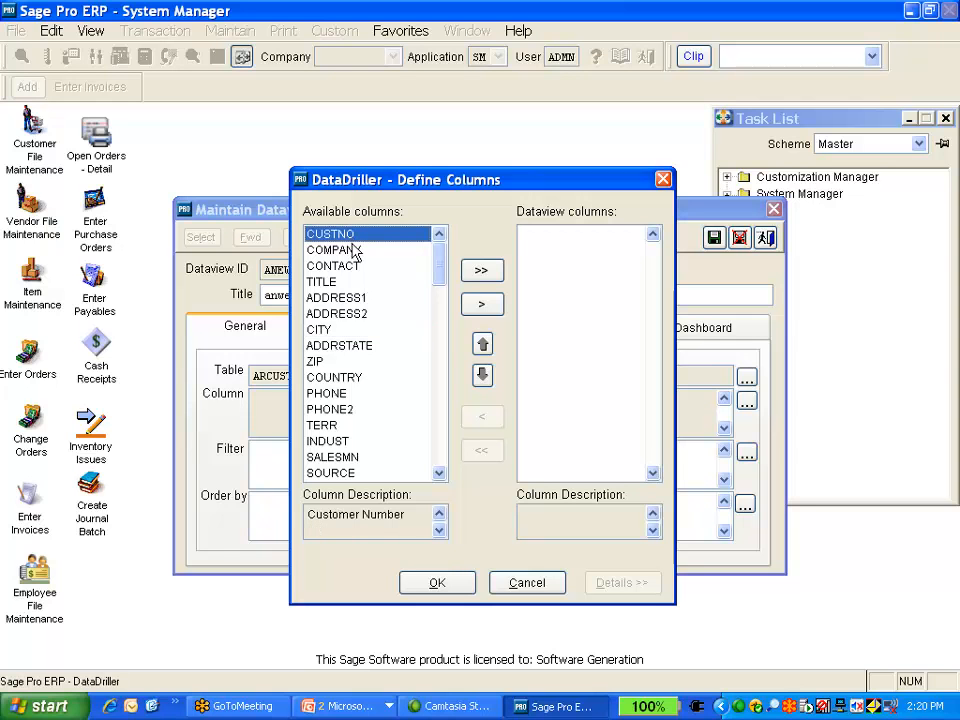
pyautogui.click(483, 306)
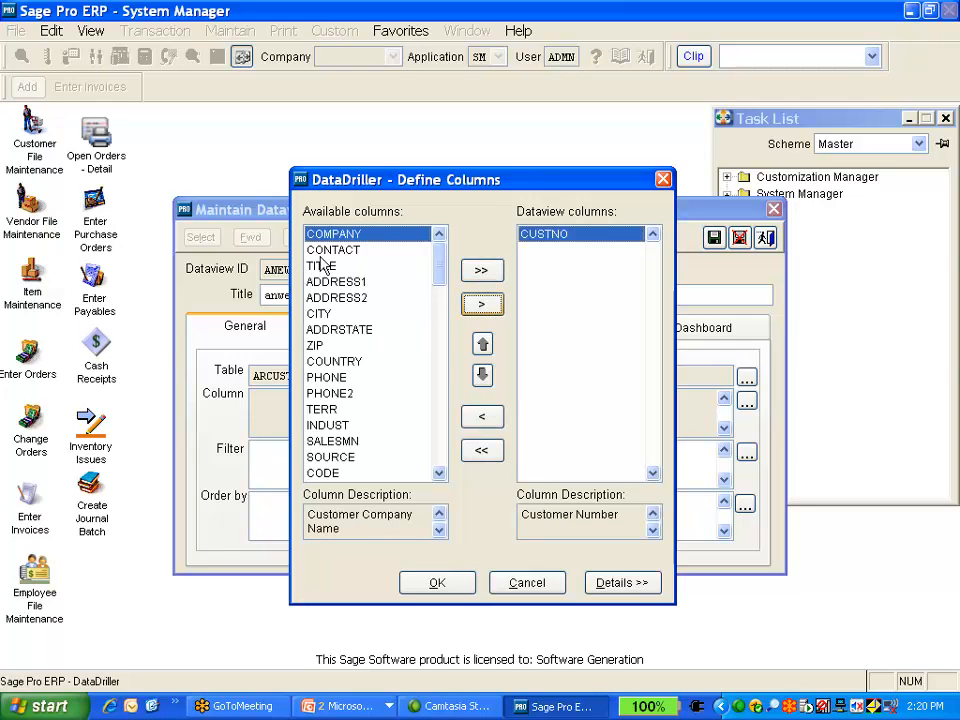
pyautogui.click(330, 250)
pyautogui.click(488, 309)
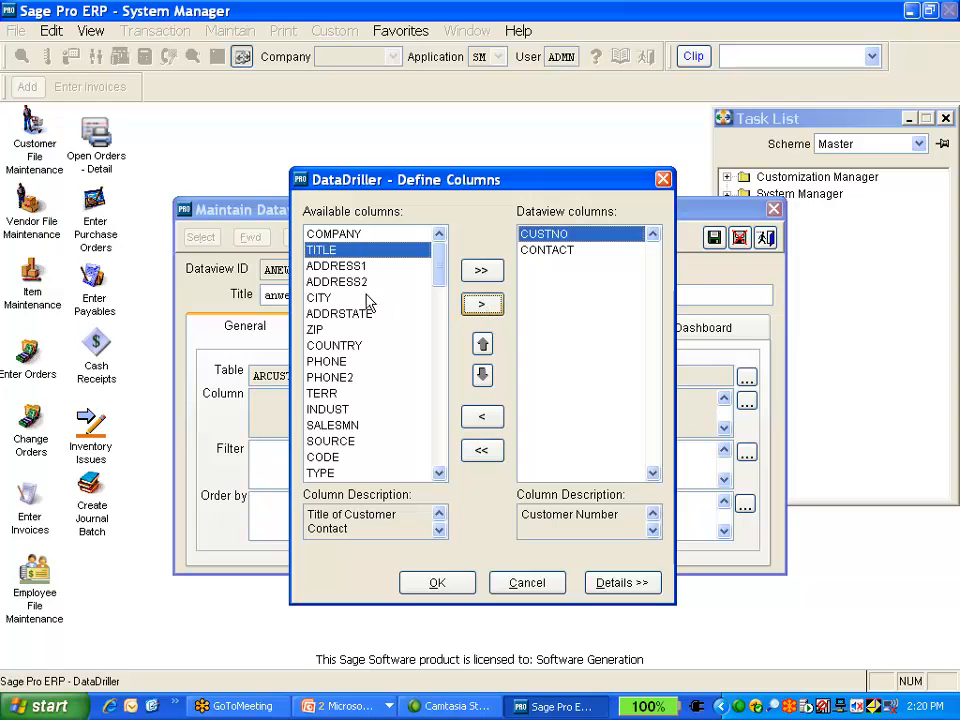
# Add the ZIP, PHONE and CITY columns to the dataview
pyautogui.click(340, 330)
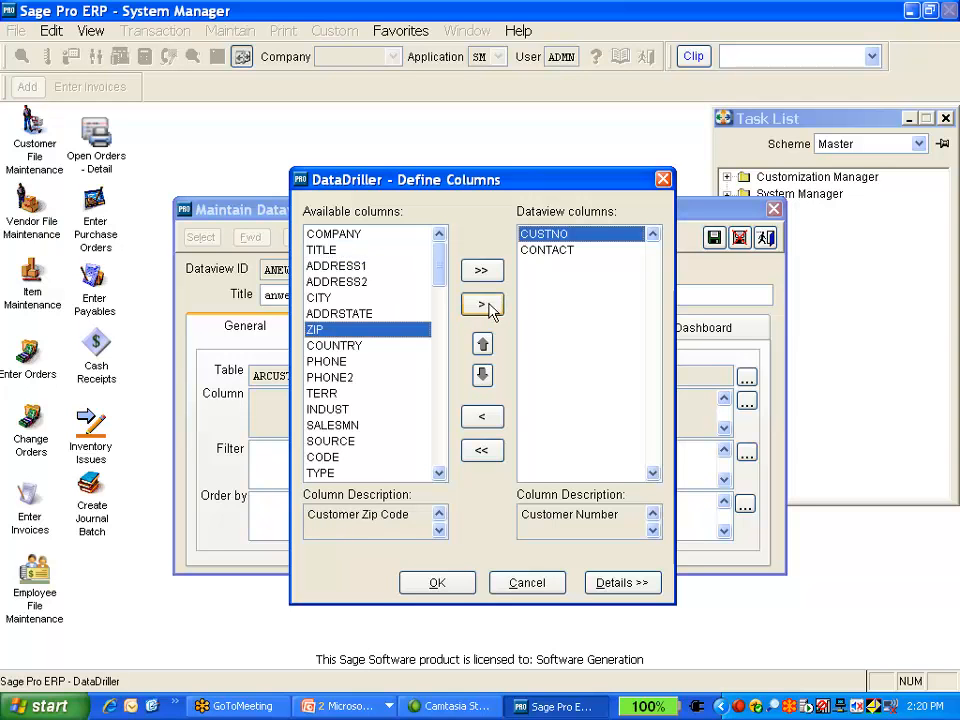
pyautogui.click(486, 308)
pyautogui.click(332, 345)
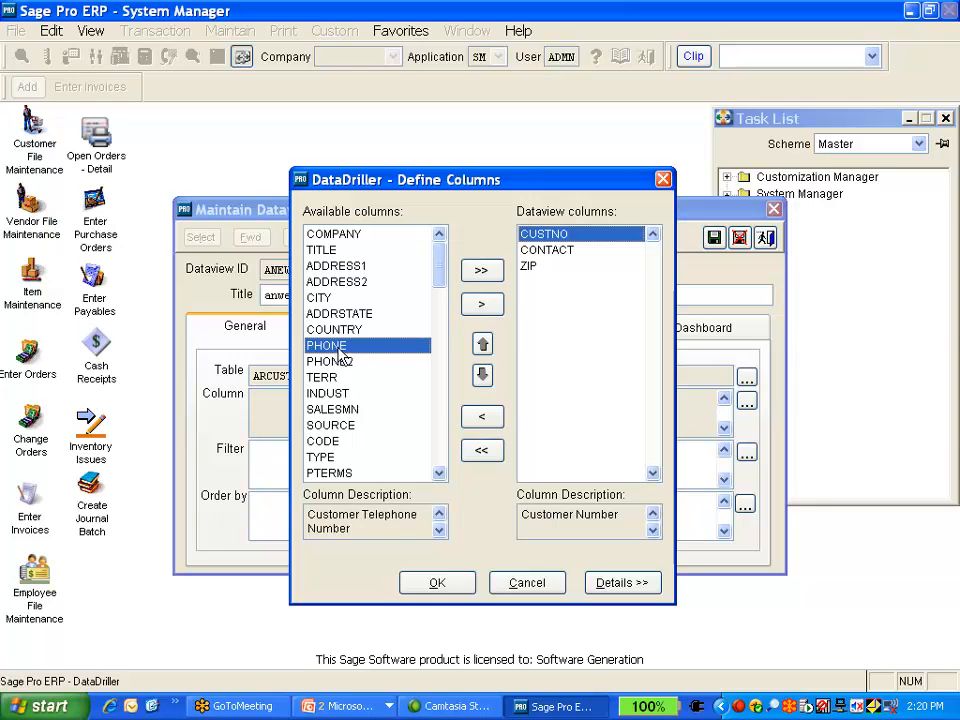
pyautogui.click(482, 308)
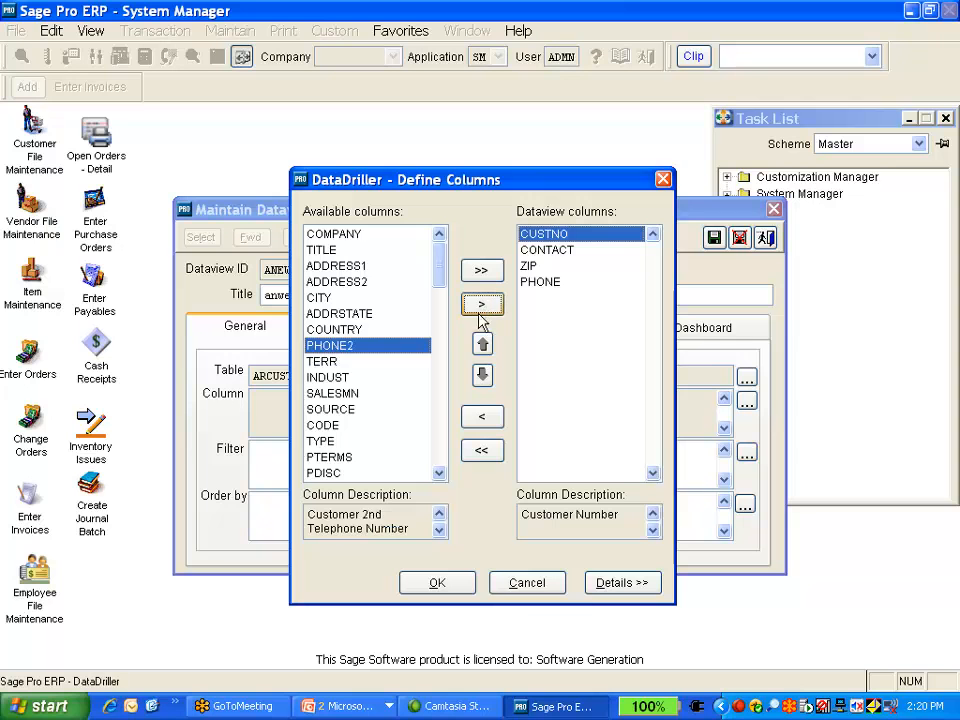
pyautogui.click(330, 297)
pyautogui.click(484, 306)
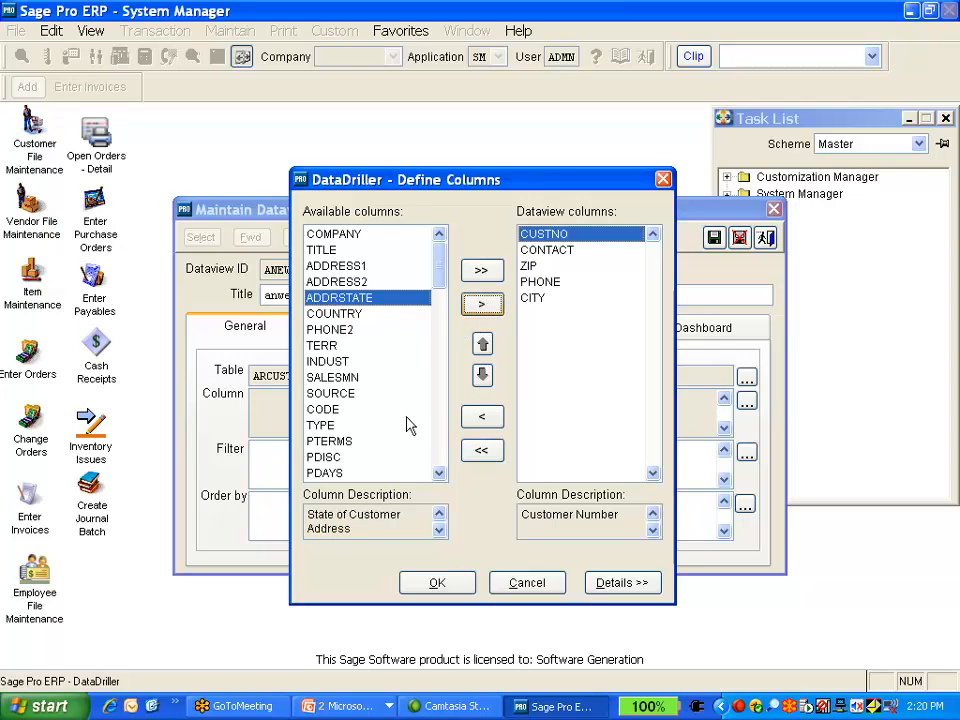
# Add the SALESMN and CREDLIMIT columns to the dataview
pyautogui.click(352, 377)
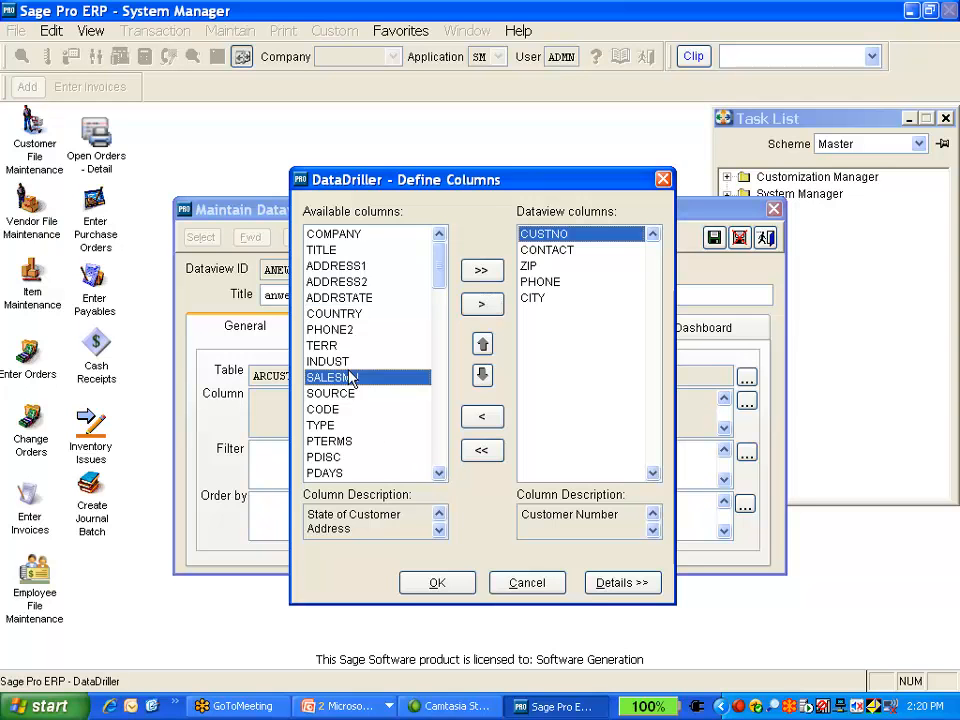
pyautogui.click(482, 304)
pyautogui.scroll(-7, 440, 474)
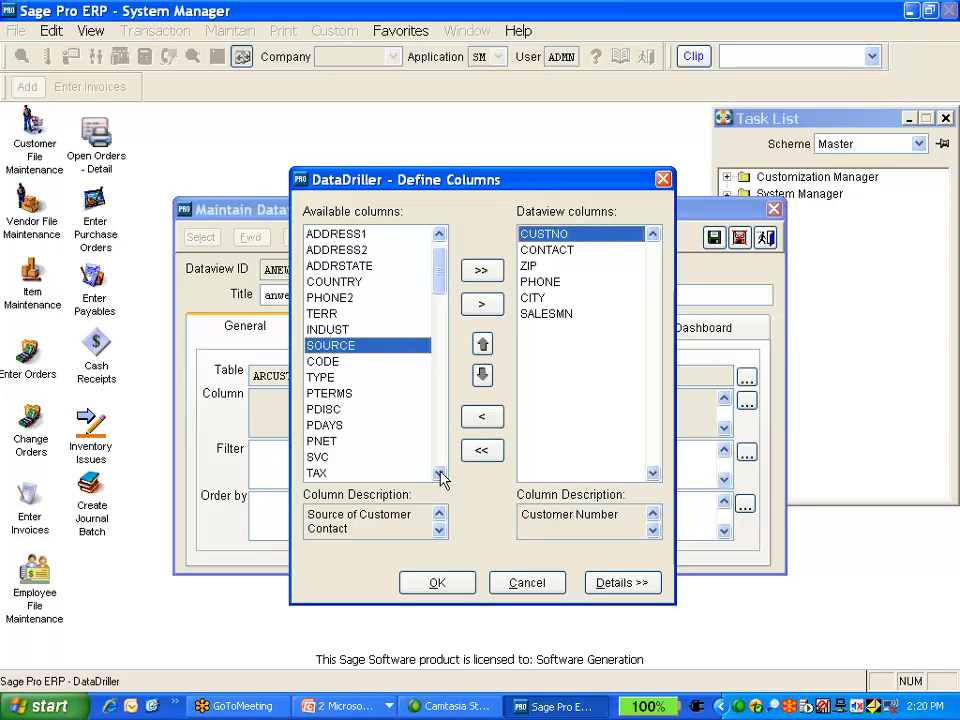
pyautogui.scroll(-5, 440, 474)
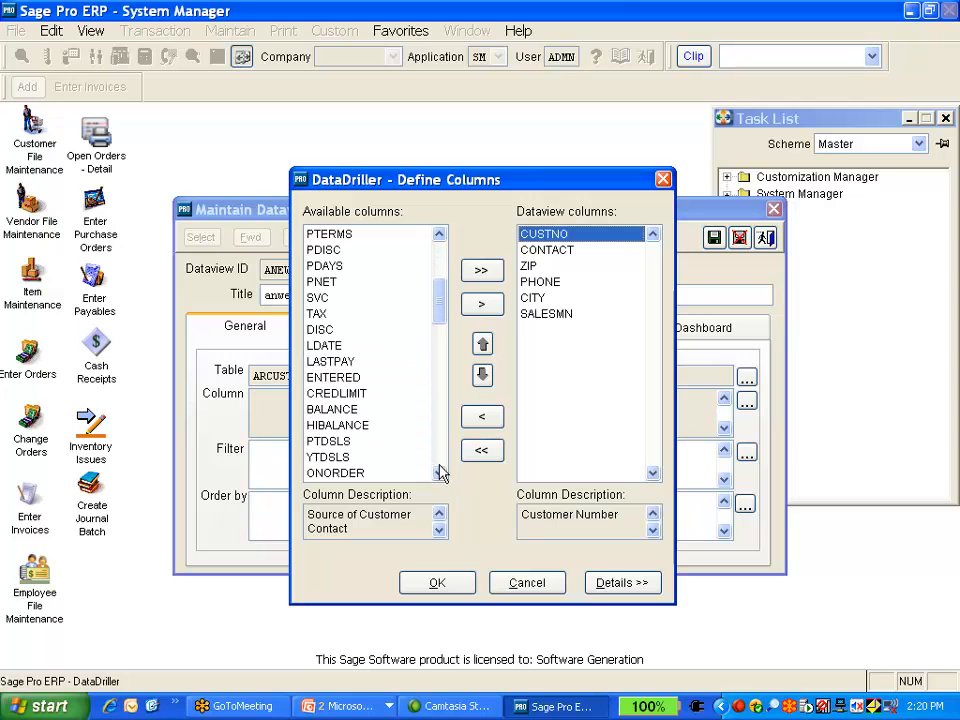
pyautogui.click(341, 393)
pyautogui.click(482, 304)
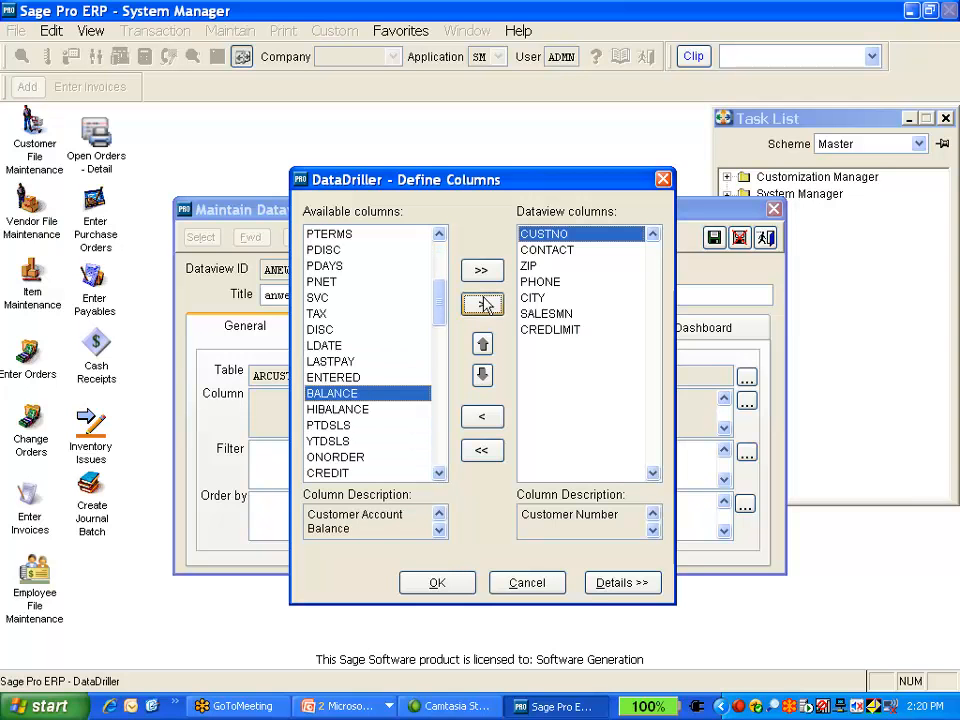
# Review the descriptions of each column in the dataview column list
pyautogui.scroll(-6, 440, 474)
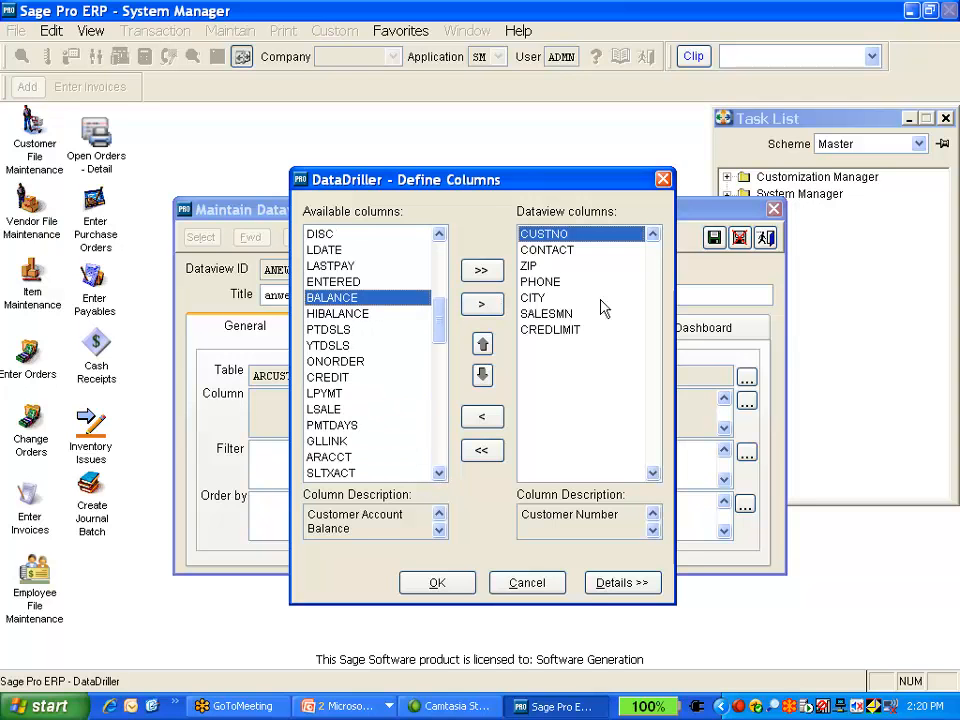
pyautogui.click(541, 254)
pyautogui.click(541, 266)
pyautogui.click(543, 282)
pyautogui.click(546, 298)
pyautogui.click(550, 314)
pyautogui.click(551, 331)
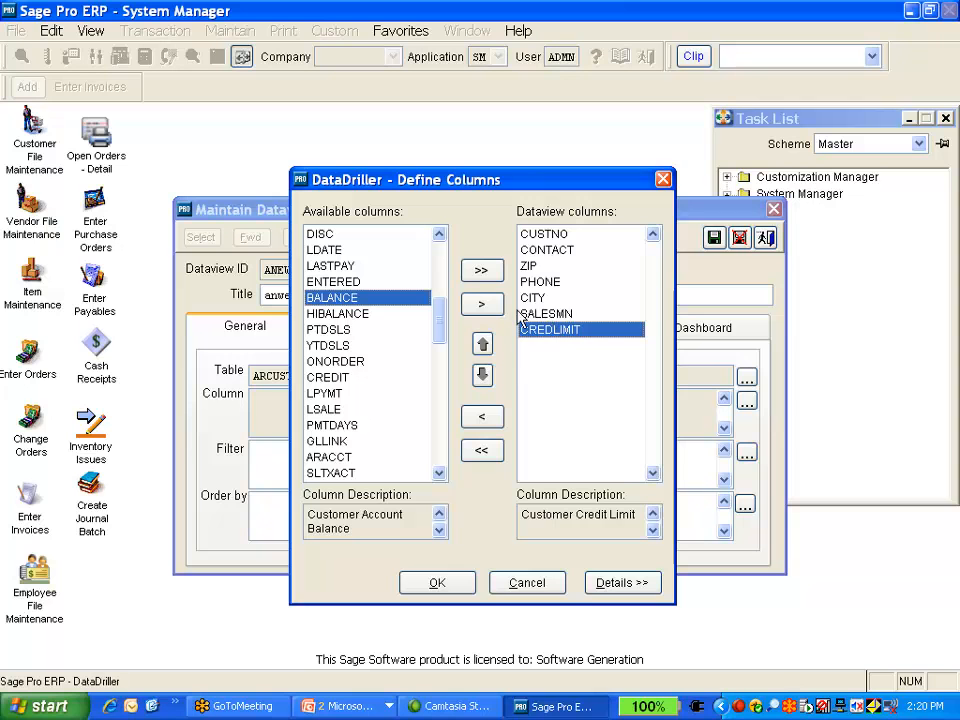
pyautogui.click(538, 316)
pyautogui.click(541, 298)
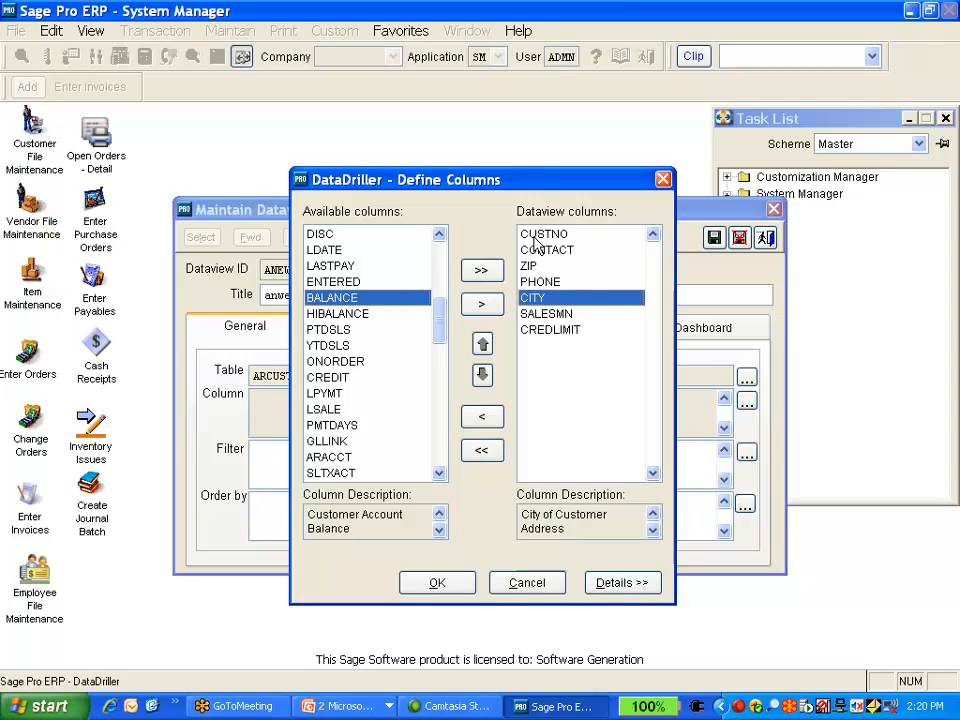
# Open the column details, set the SALESMN column title to Sales Man, and accept the column definitions
pyautogui.click(611, 583)
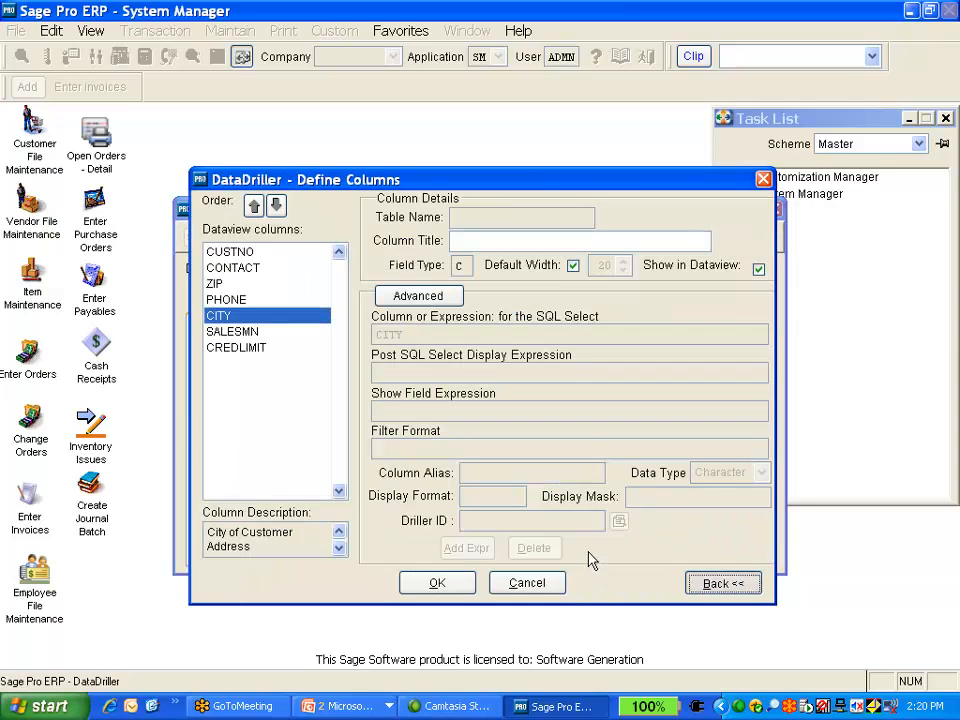
pyautogui.click(474, 238)
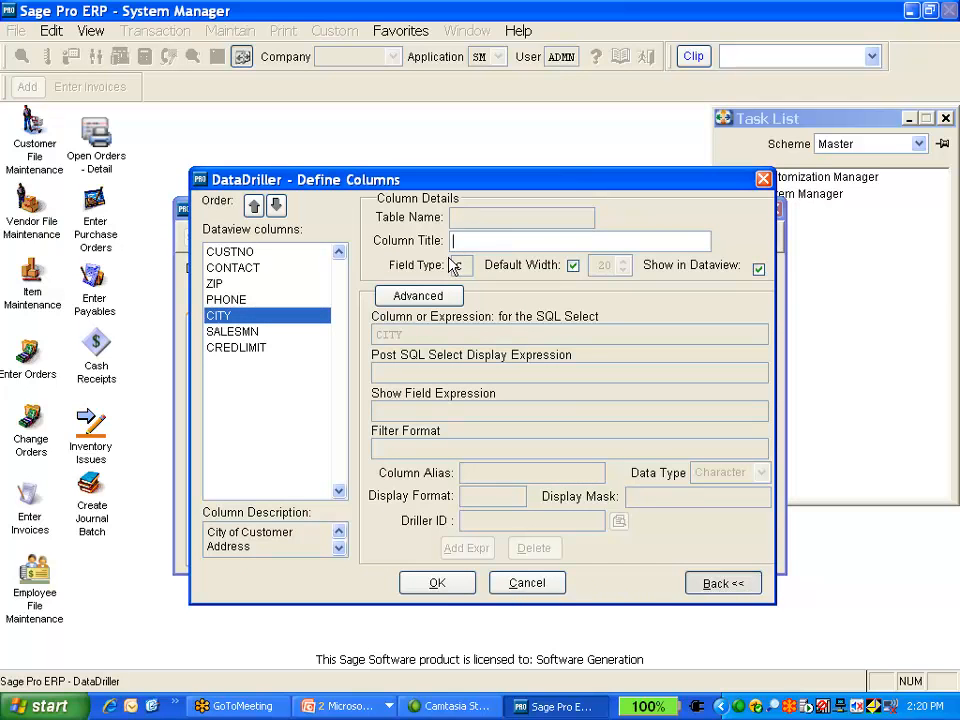
pyautogui.click(245, 333)
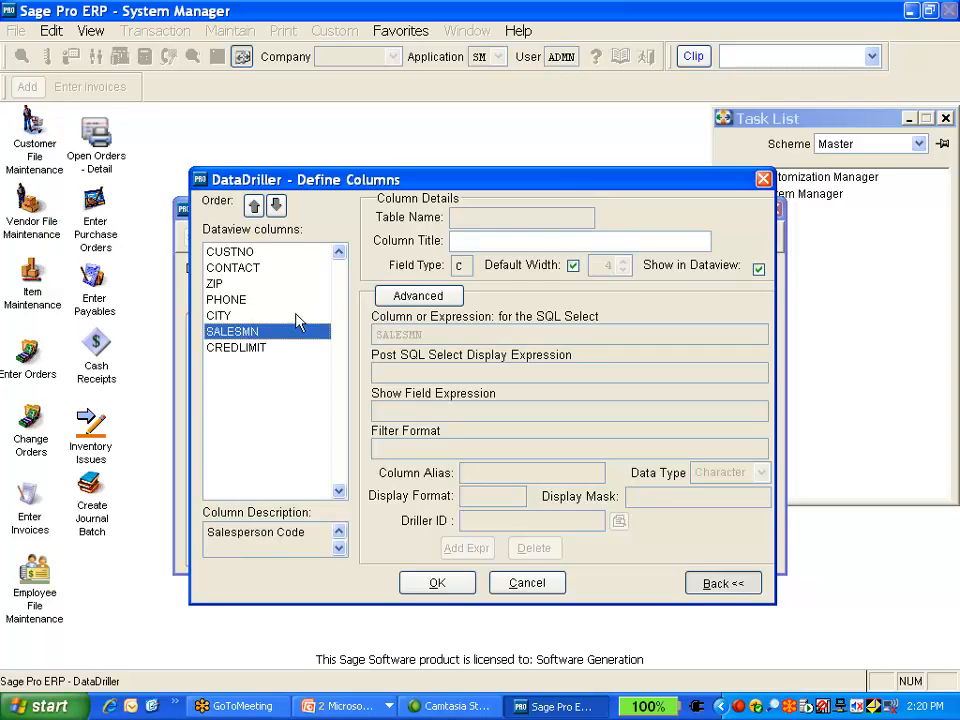
pyautogui.click(515, 242)
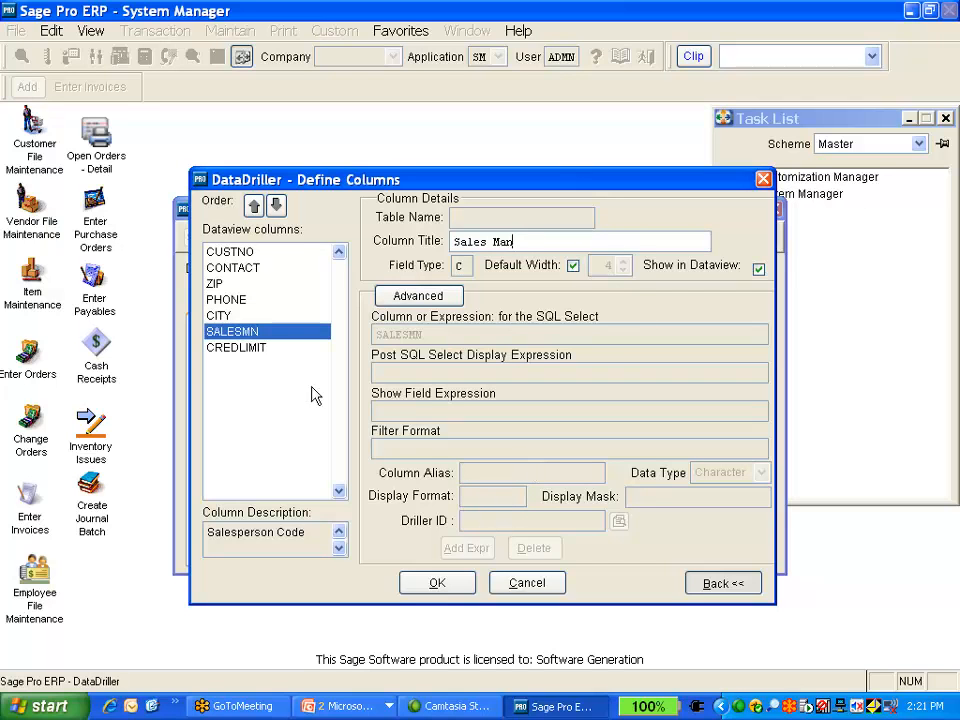
pyautogui.click(405, 298)
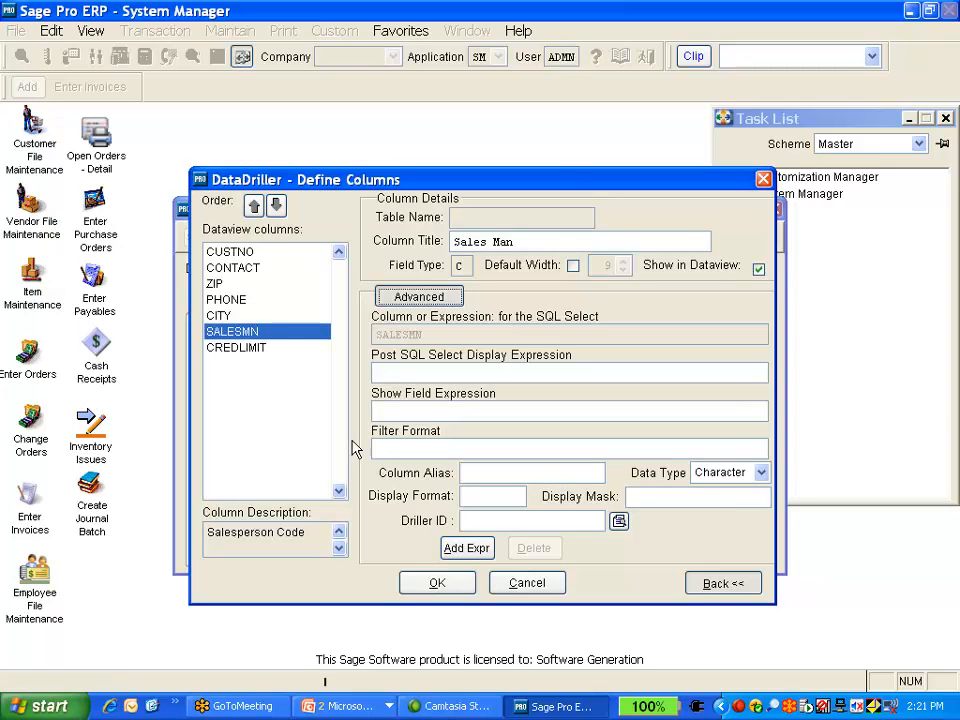
pyautogui.click(230, 300)
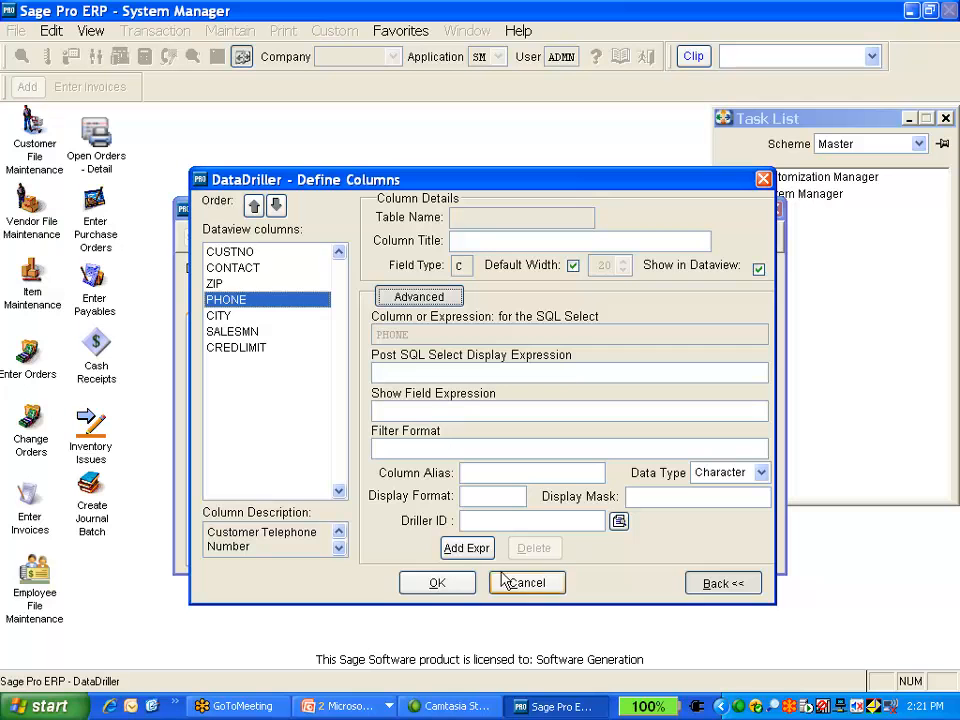
pyautogui.click(440, 584)
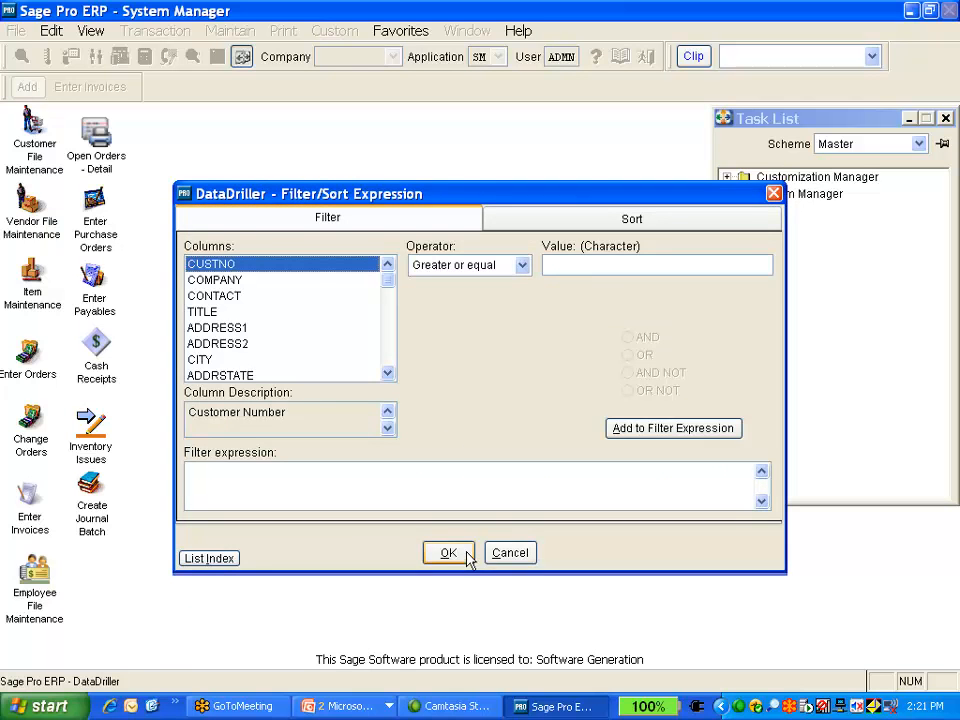
# Accept the empty filter and sort expression, test-run the dataview, and close the test results
pyautogui.click(467, 552)
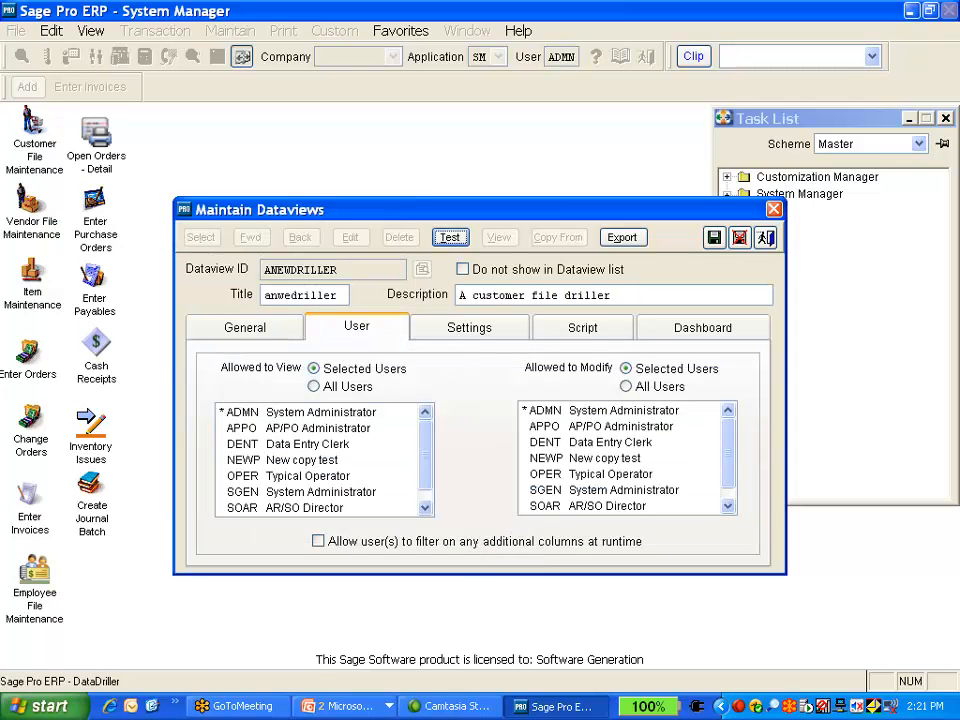
pyautogui.click(449, 239)
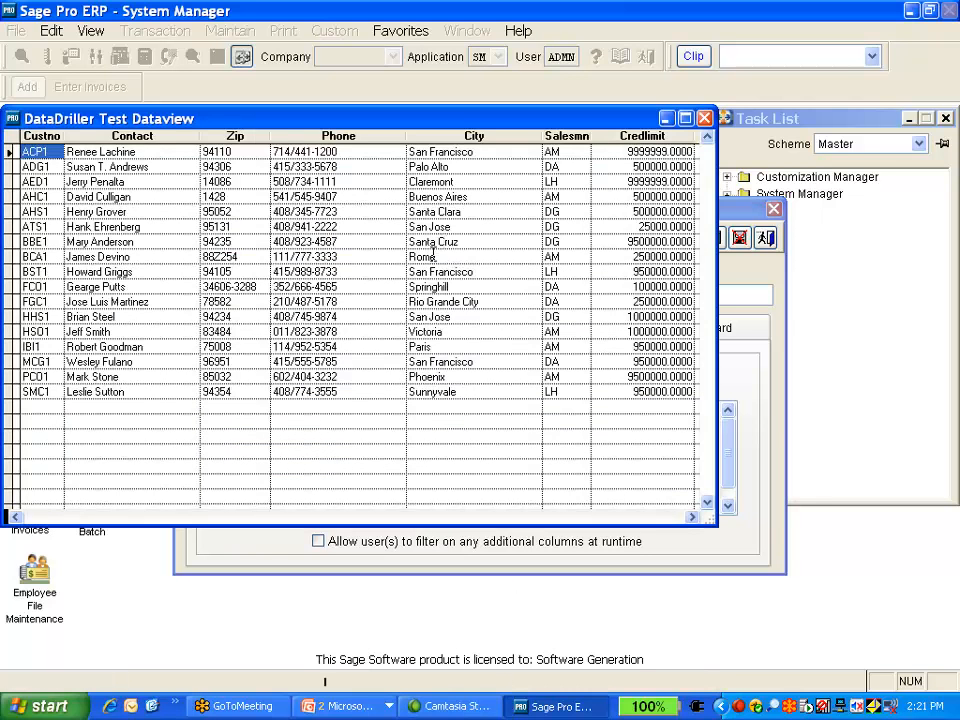
pyautogui.press('Escape')
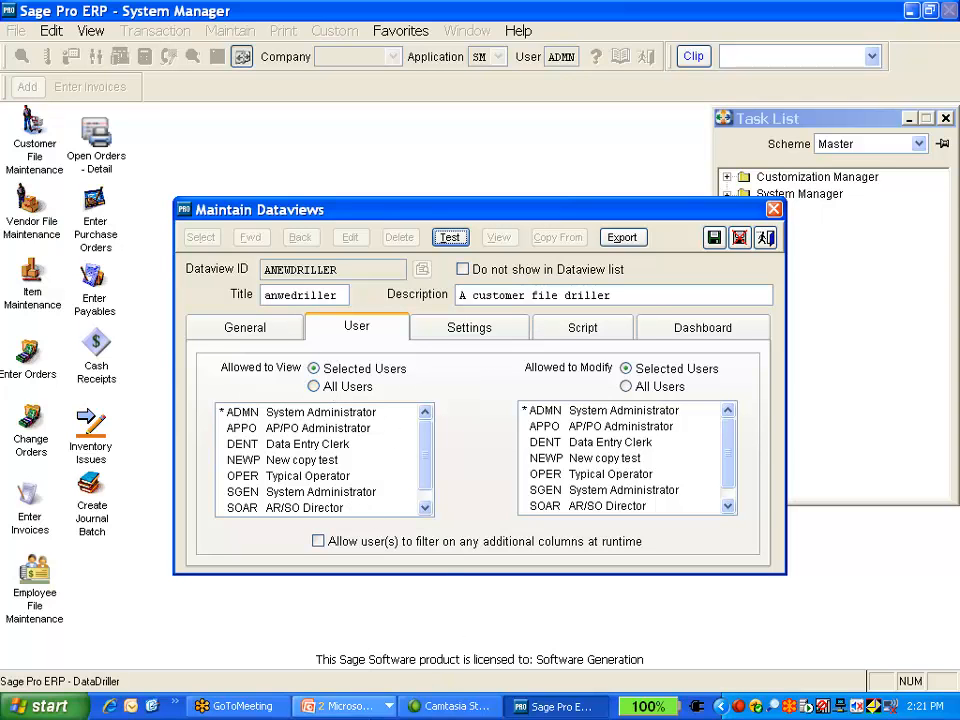
# Switch to the presentation slide about assigning dataviews to users, then return to the ERP window
pyautogui.click(345, 706)
pyautogui.click(381, 657)
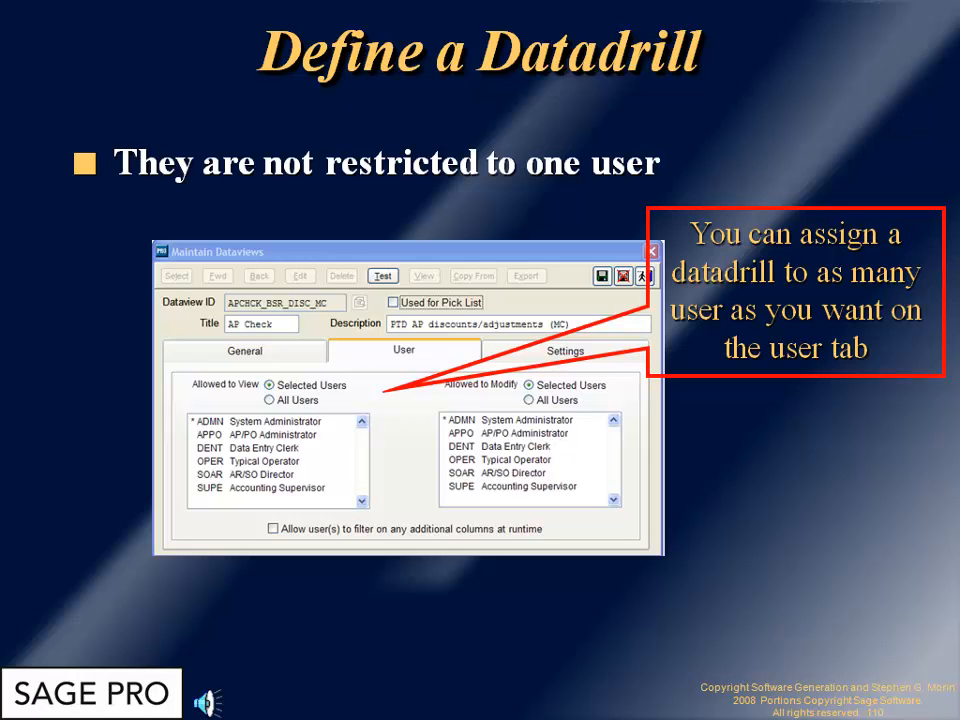
pyautogui.hotkey('alt', 'Tab')
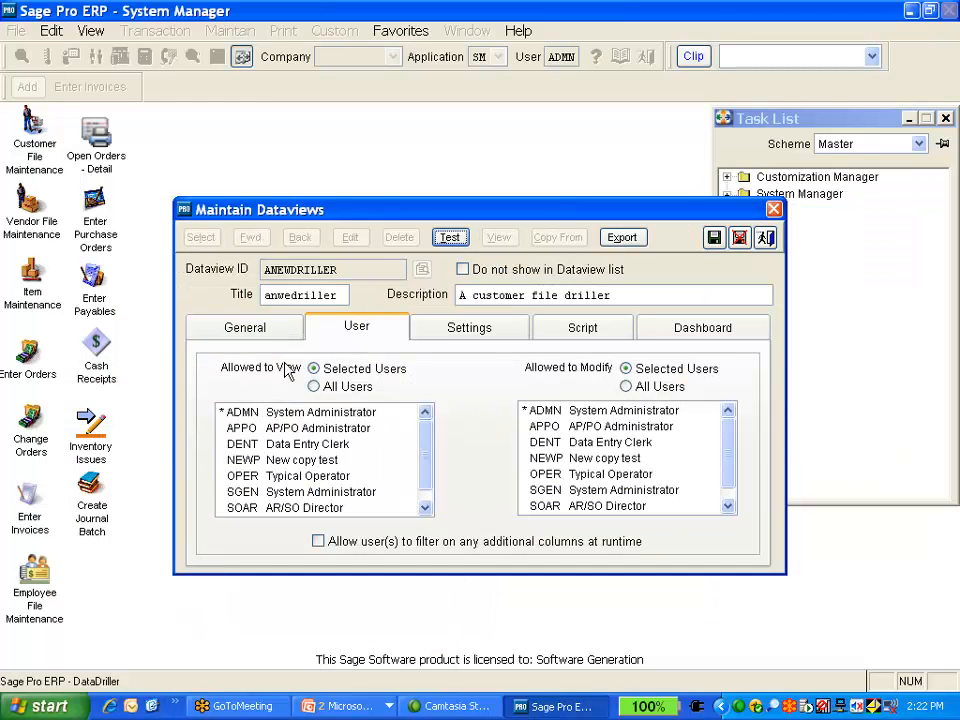
pyautogui.click(232, 432)
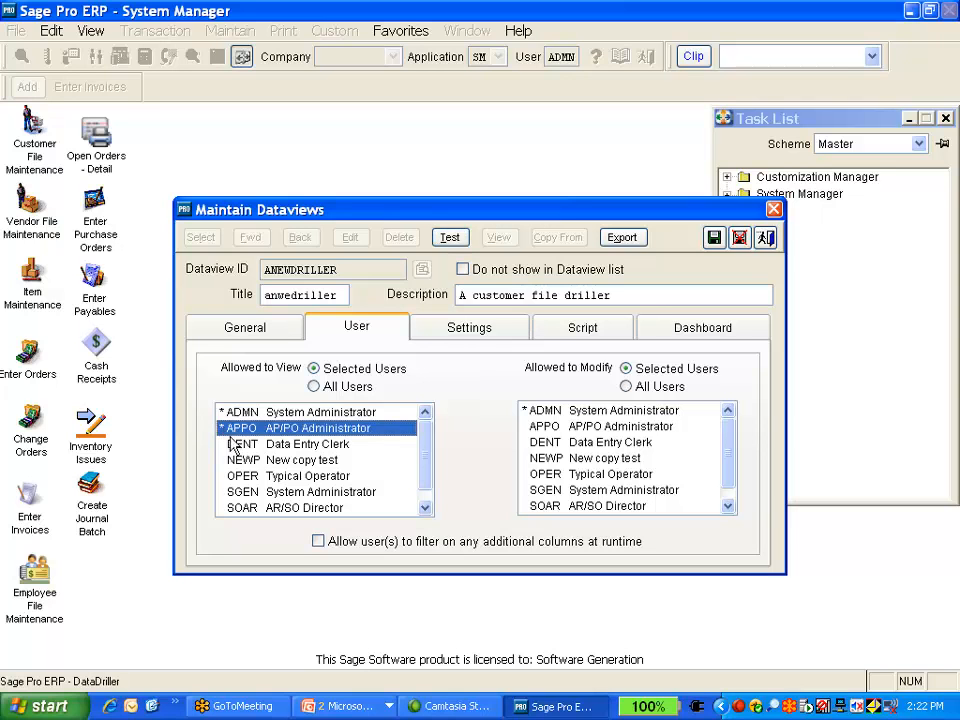
pyautogui.click(232, 463)
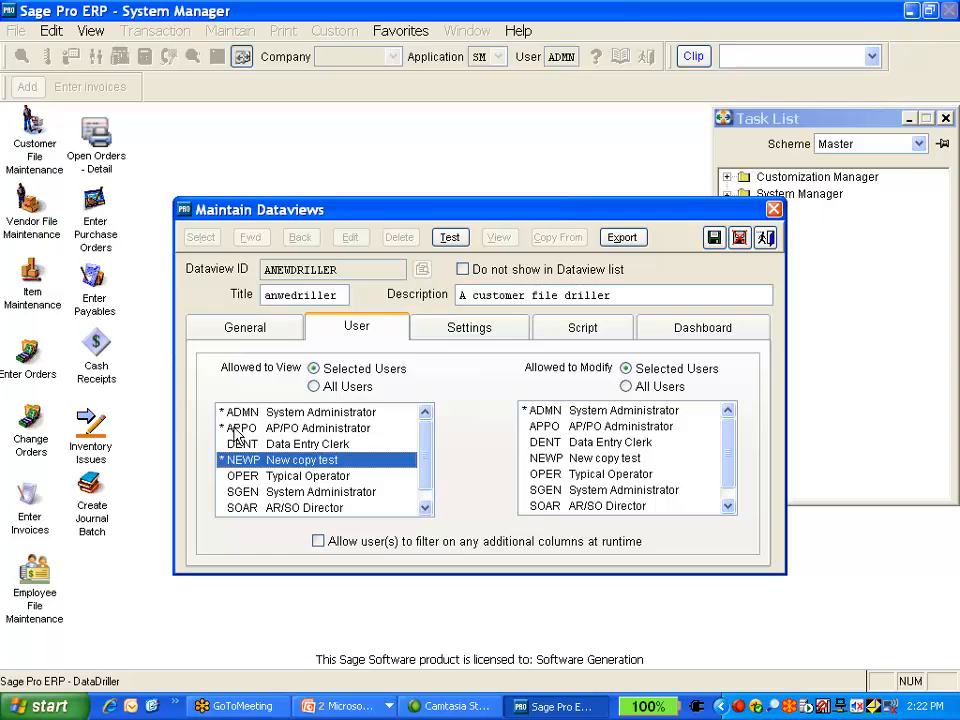
pyautogui.click(232, 428)
pyautogui.click(236, 461)
pyautogui.click(233, 431)
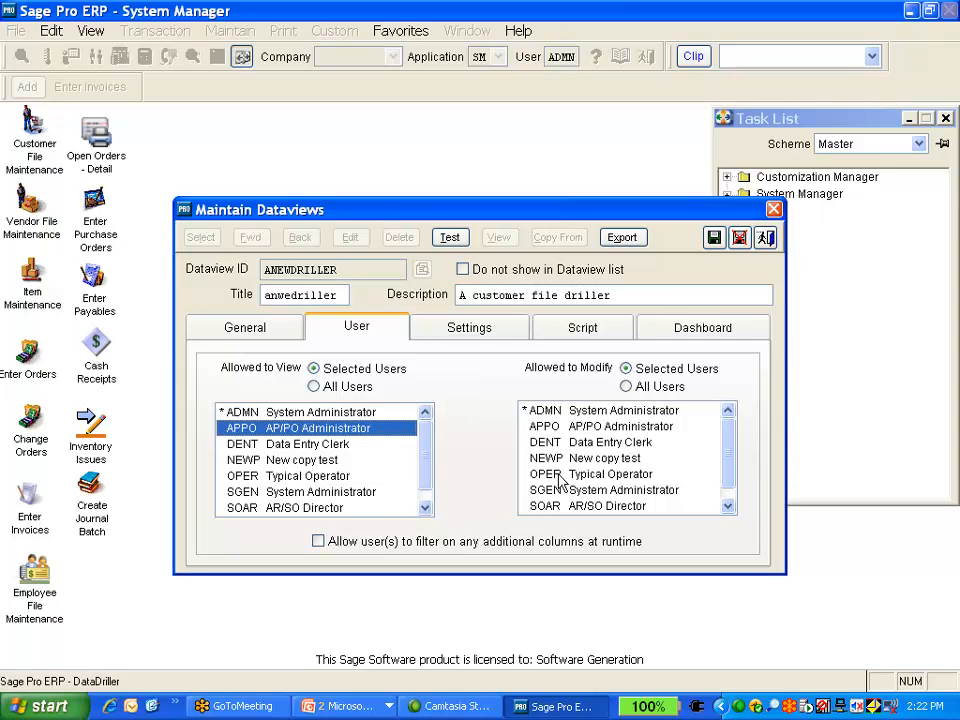
# Save the dataview and exit the Maintain Dataviews window
pyautogui.click(714, 238)
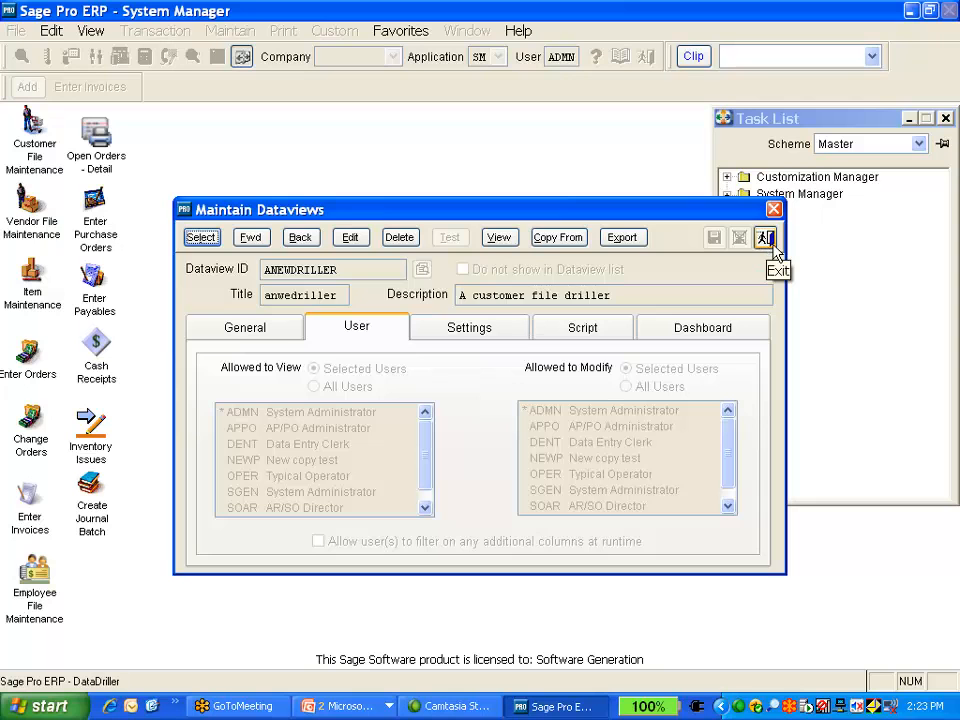
pyautogui.click(767, 240)
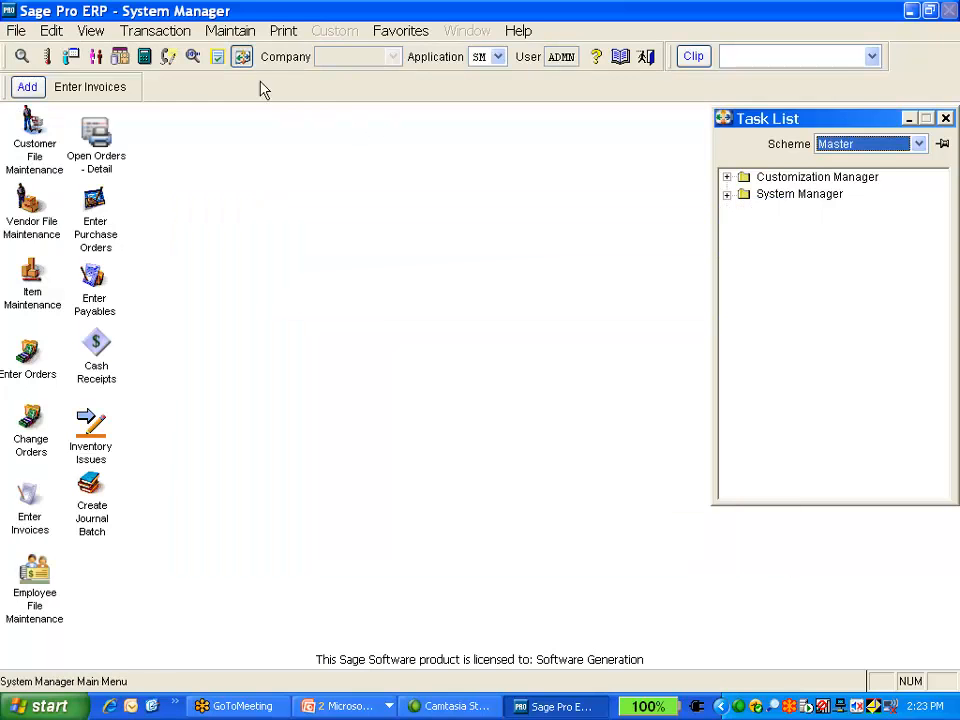
# Open User File Maintenance and expand the ADMN user's Dataviews folder to find the new dataview
pyautogui.click(230, 31)
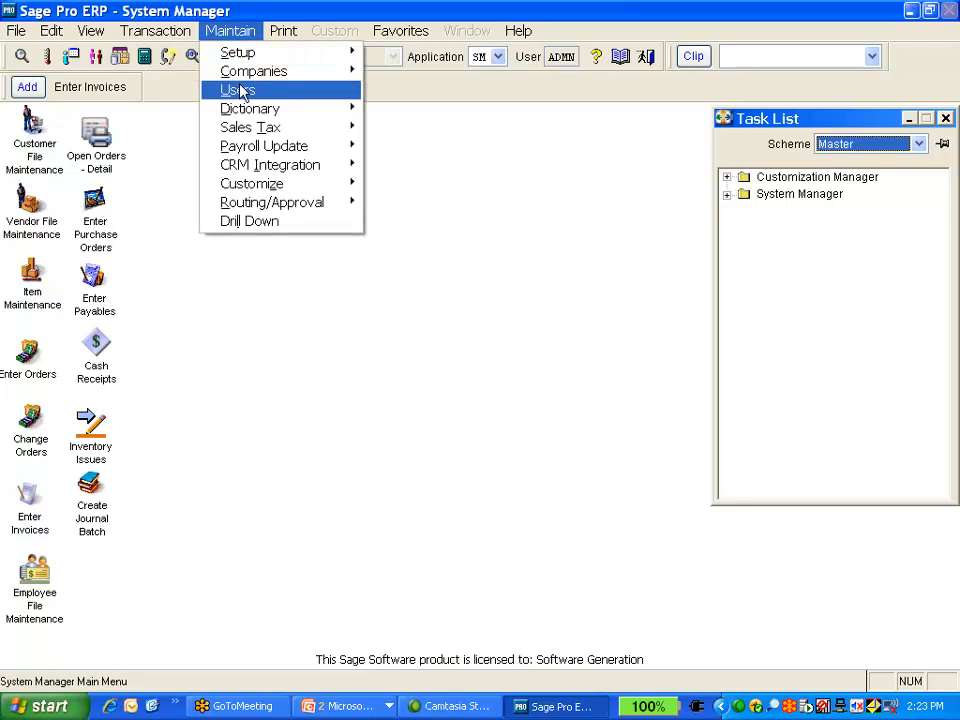
pyautogui.click(238, 90)
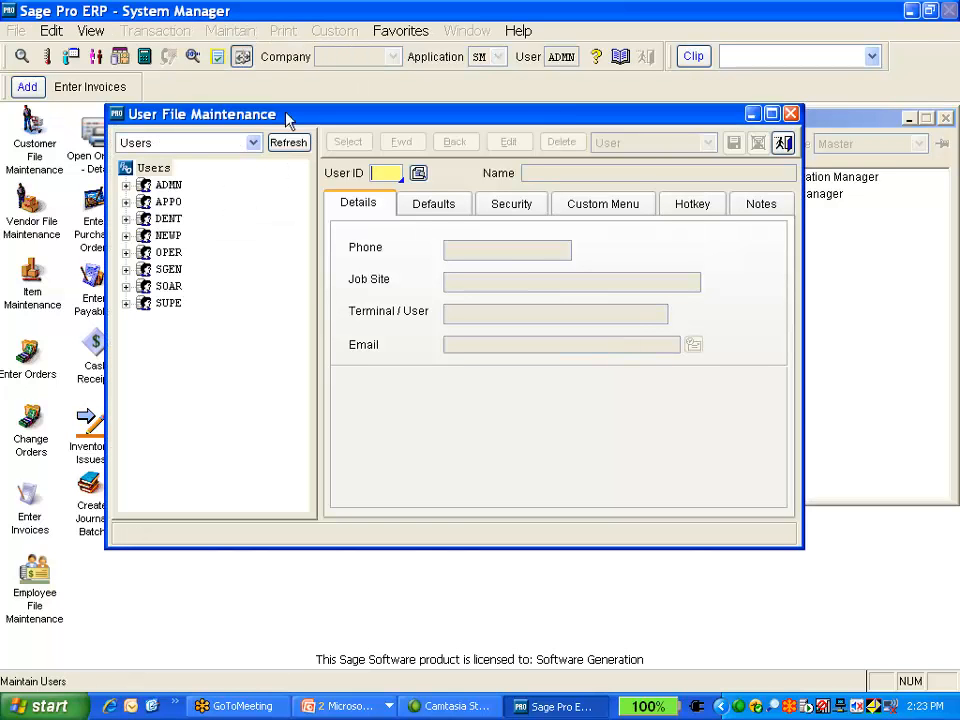
pyautogui.click(127, 187)
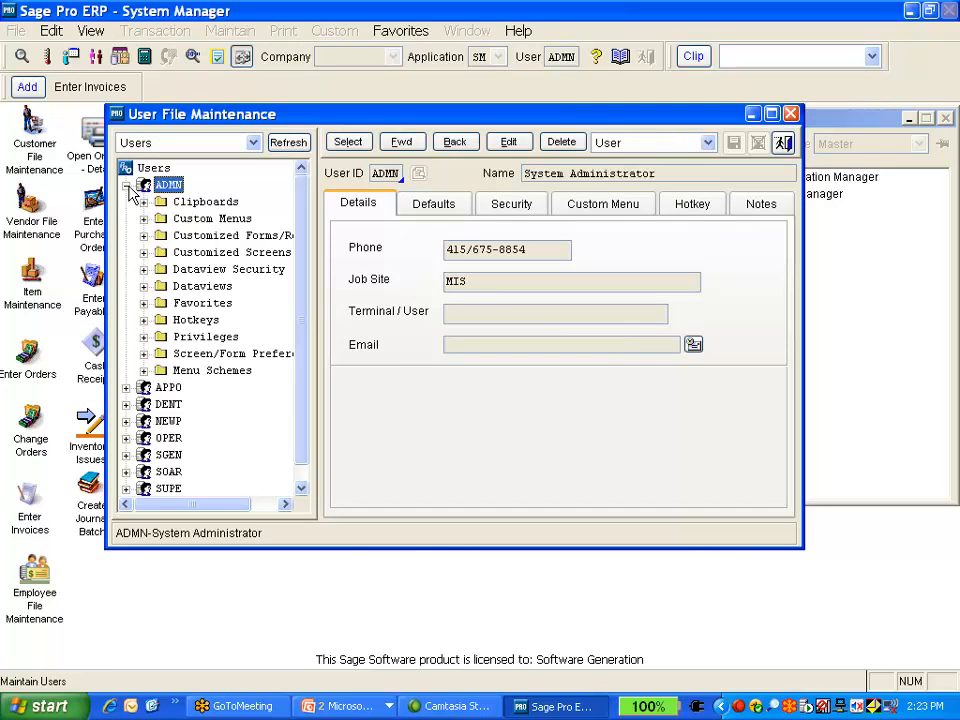
pyautogui.click(160, 286)
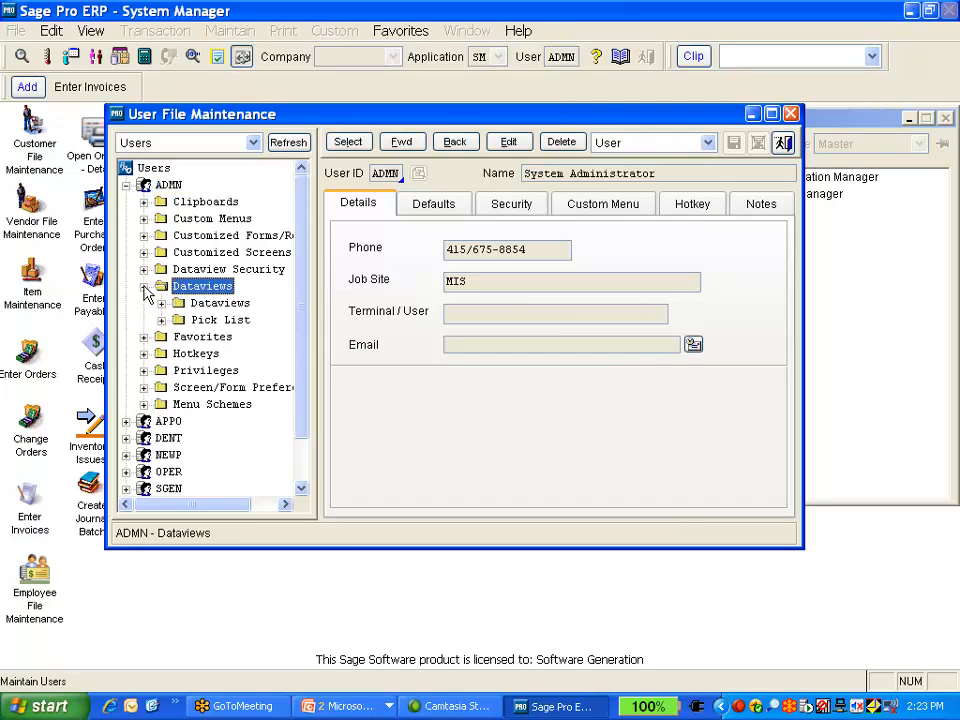
pyautogui.click(162, 304)
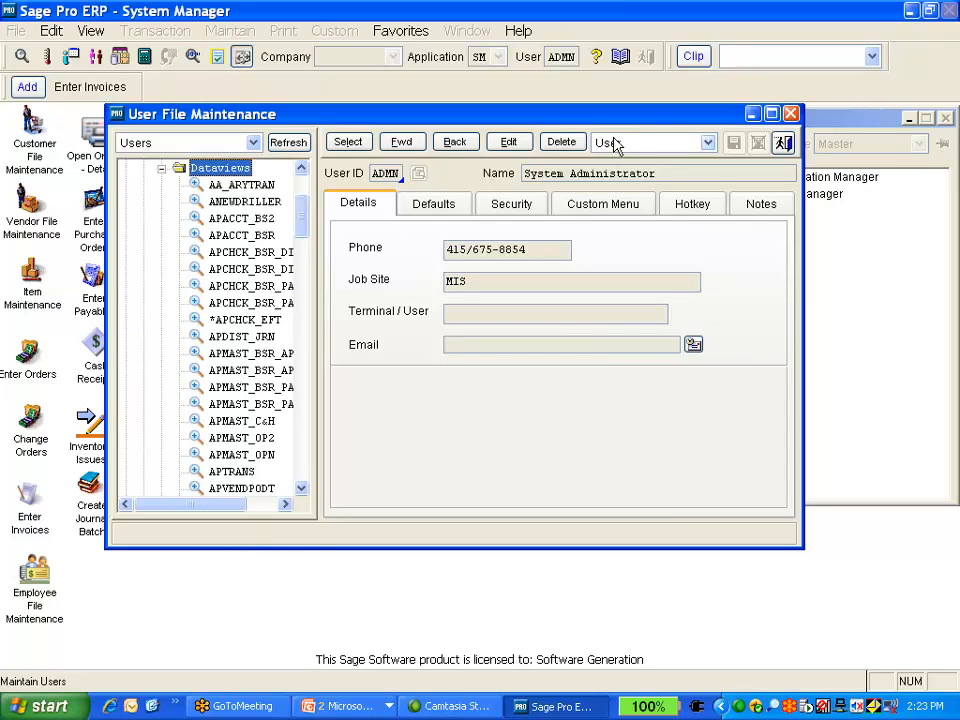
# Try to synchronize only ADMN's Dataviews settings to users NEWP and DENT, closing the dialog without copying
pyautogui.click(710, 145)
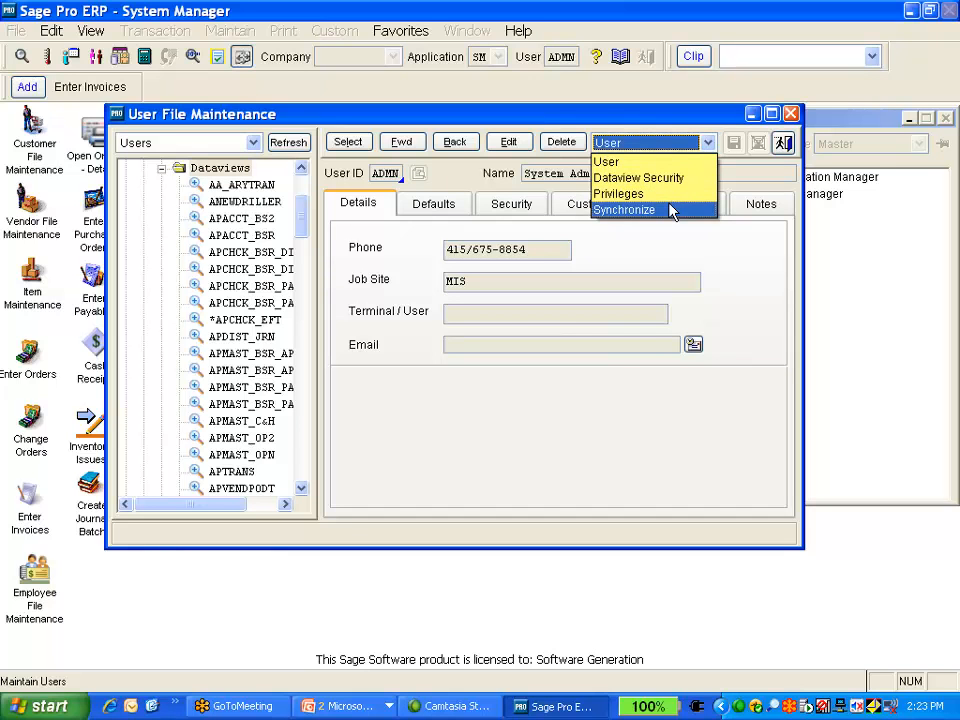
pyautogui.click(670, 208)
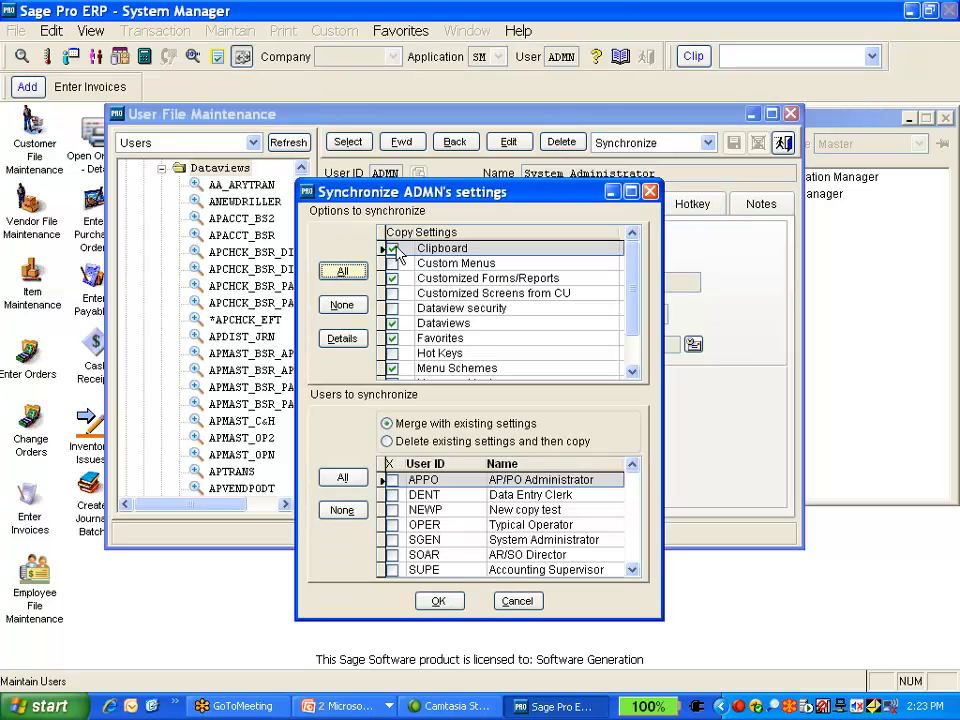
pyautogui.click(358, 310)
pyautogui.click(393, 323)
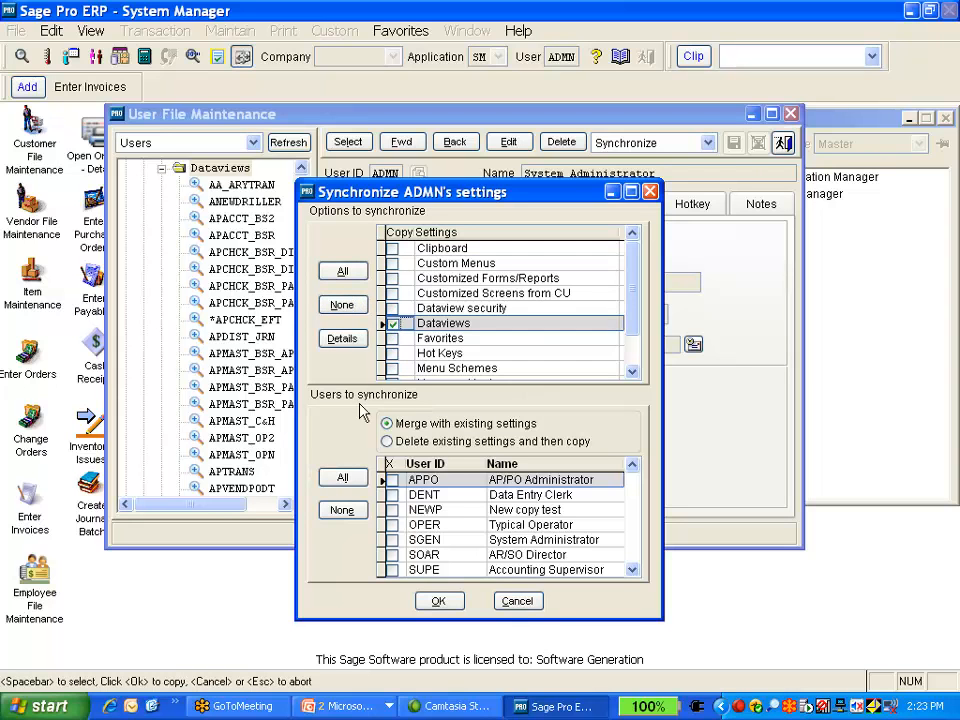
pyautogui.click(393, 510)
pyautogui.click(393, 510)
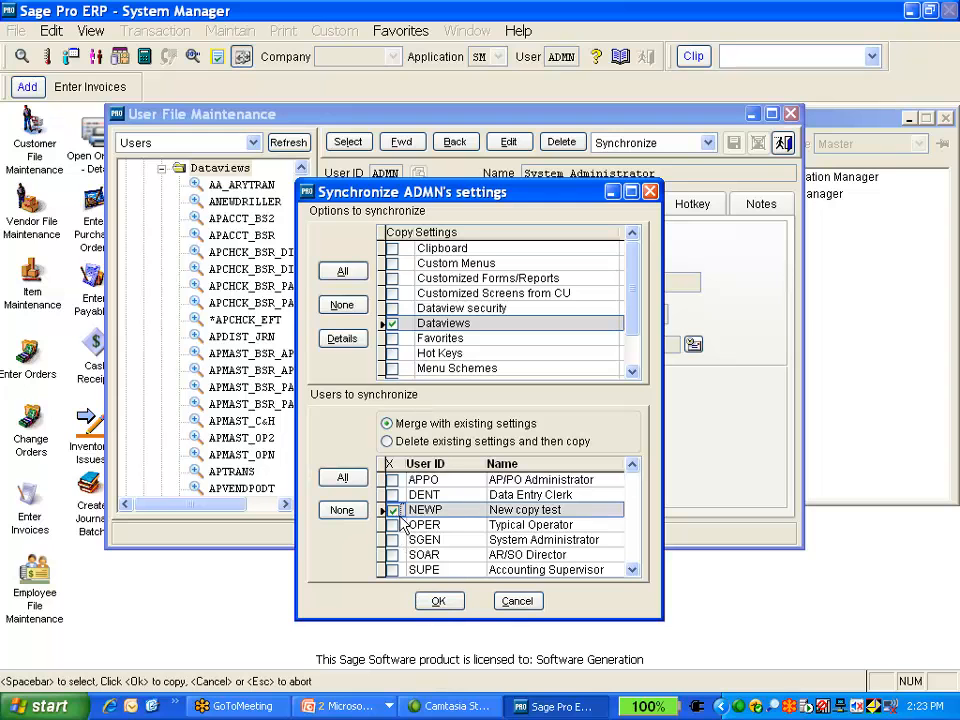
pyautogui.click(392, 495)
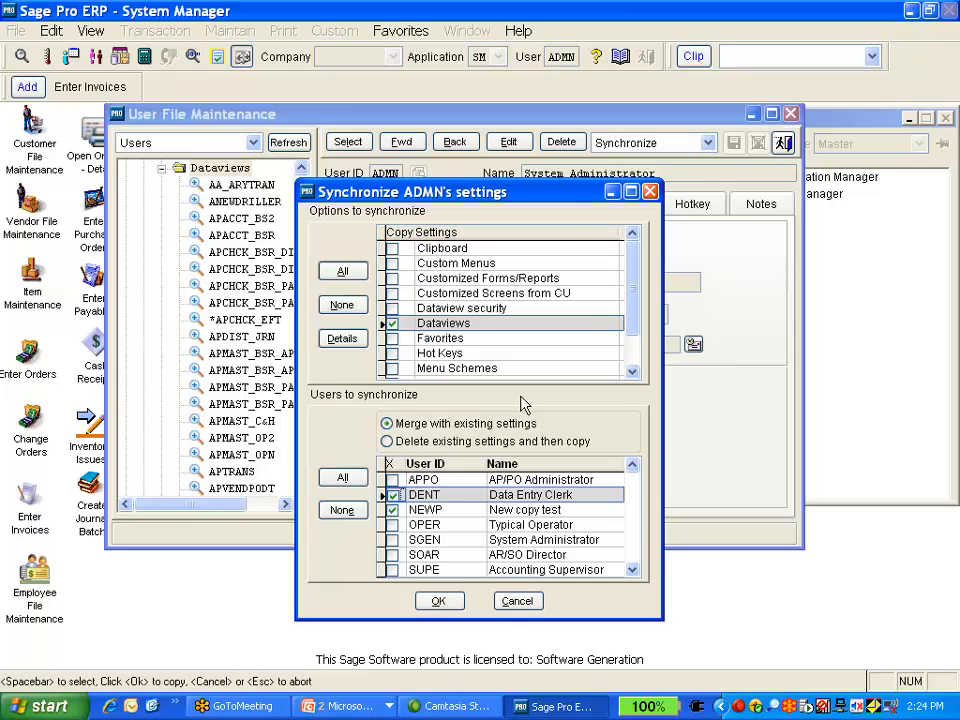
pyautogui.click(650, 193)
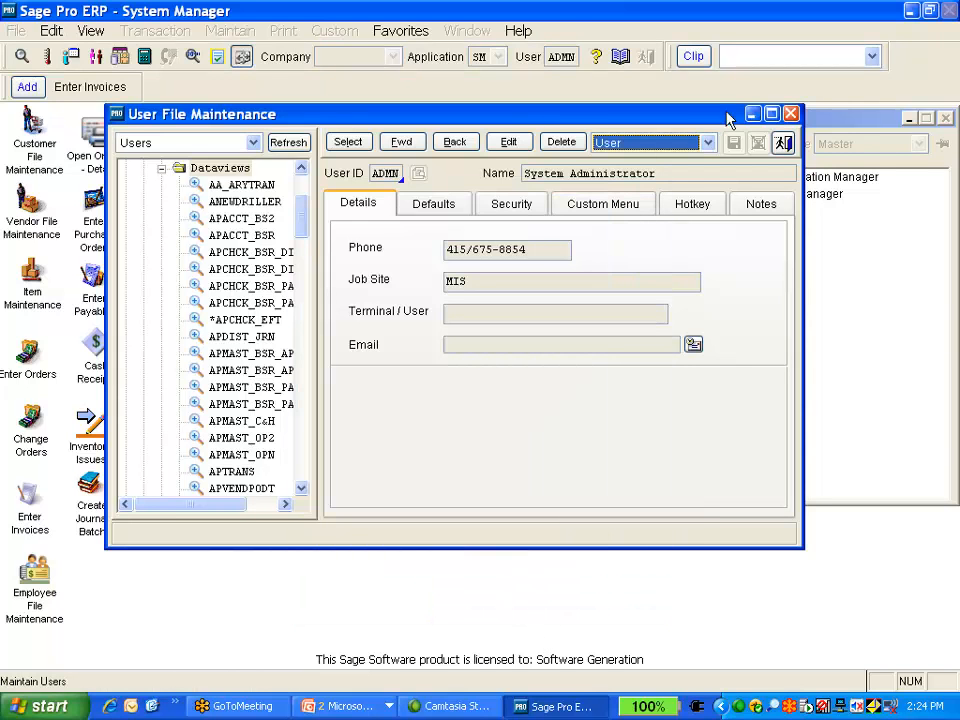
# Close the User File Maintenance window
pyautogui.click(790, 113)
pyautogui.click(228, 30)
pyautogui.click(14, 31)
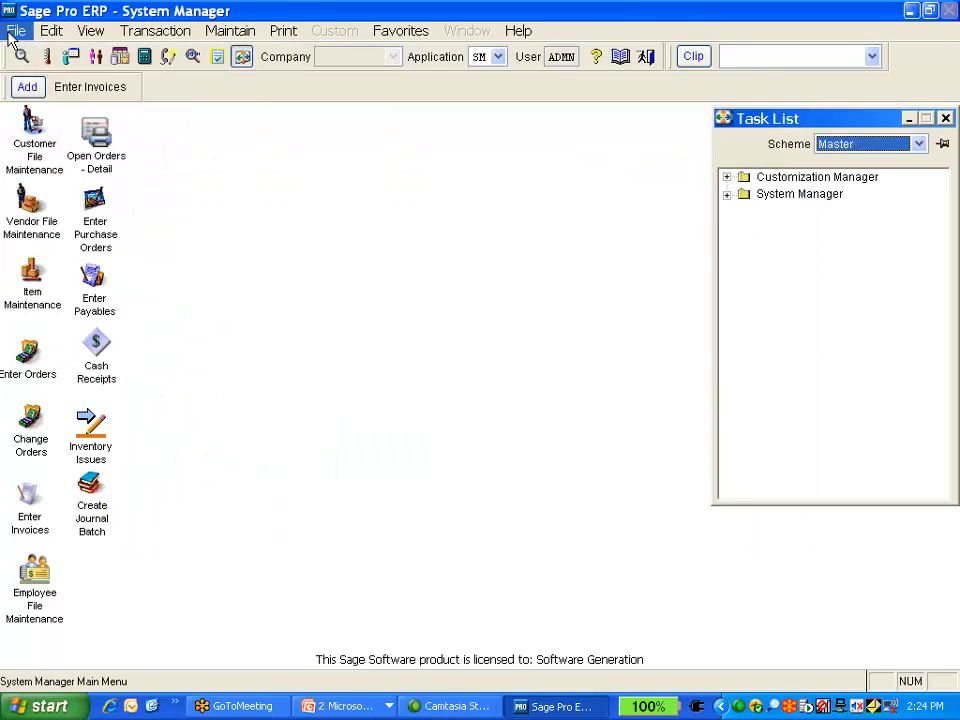
# Open the ANEWDRILLER dataview in Maintain Dataviews and switch it to edit mode
pyautogui.click(15, 31)
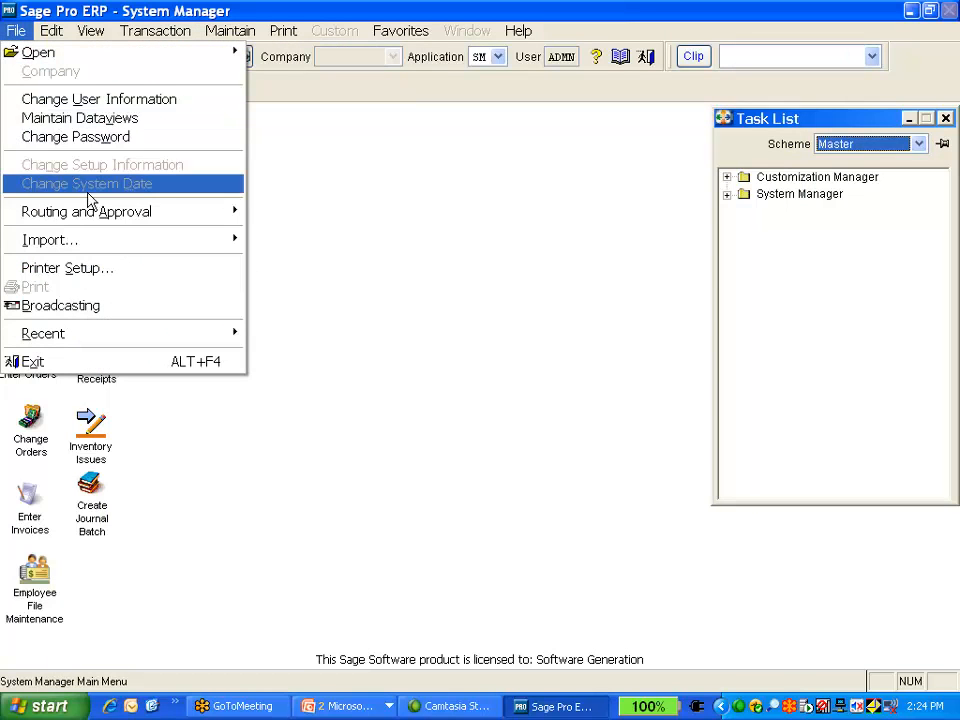
pyautogui.click(120, 118)
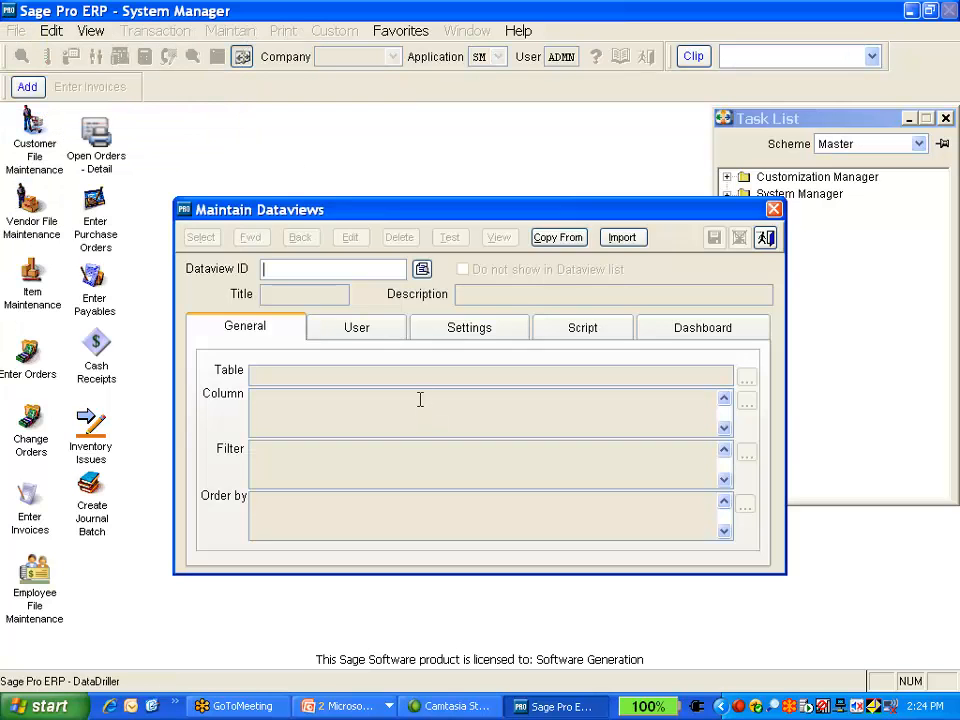
pyautogui.click(422, 268)
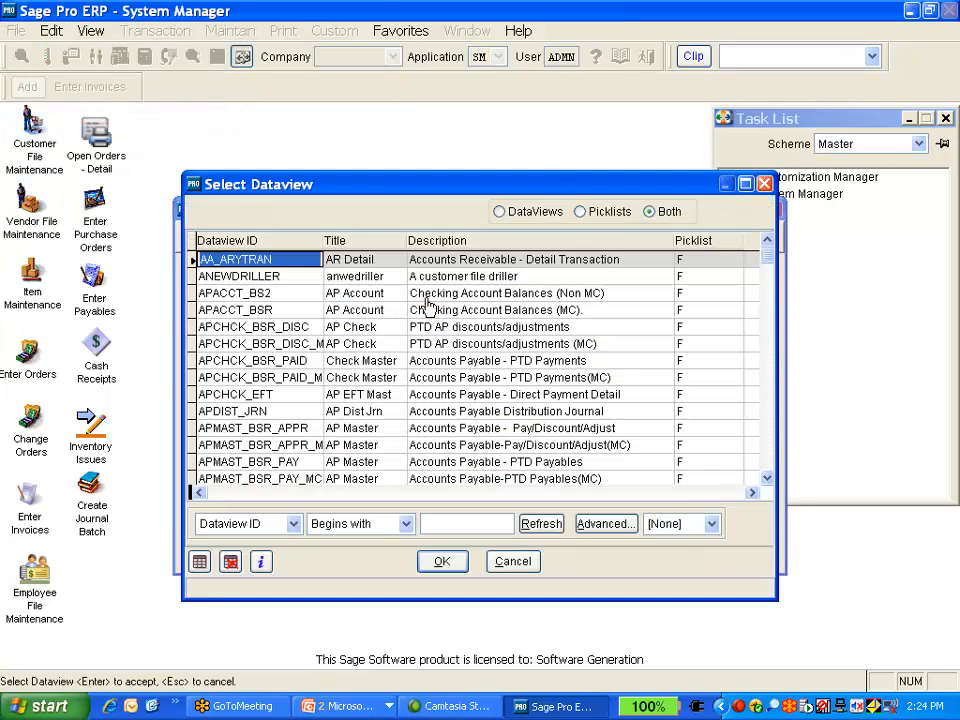
pyautogui.doubleClick(285, 278)
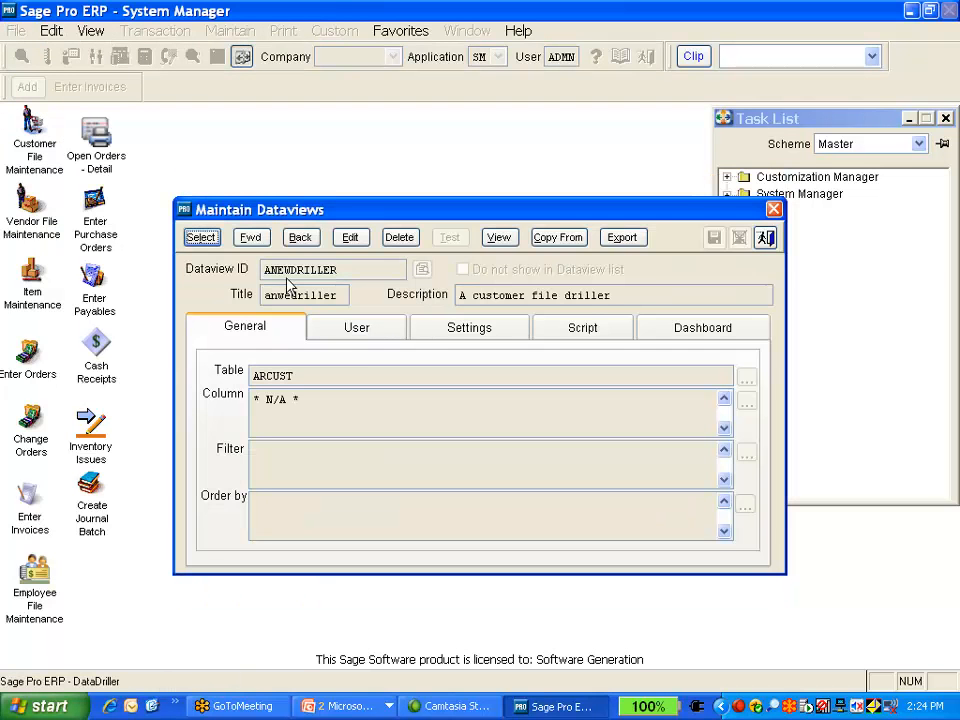
pyautogui.click(355, 240)
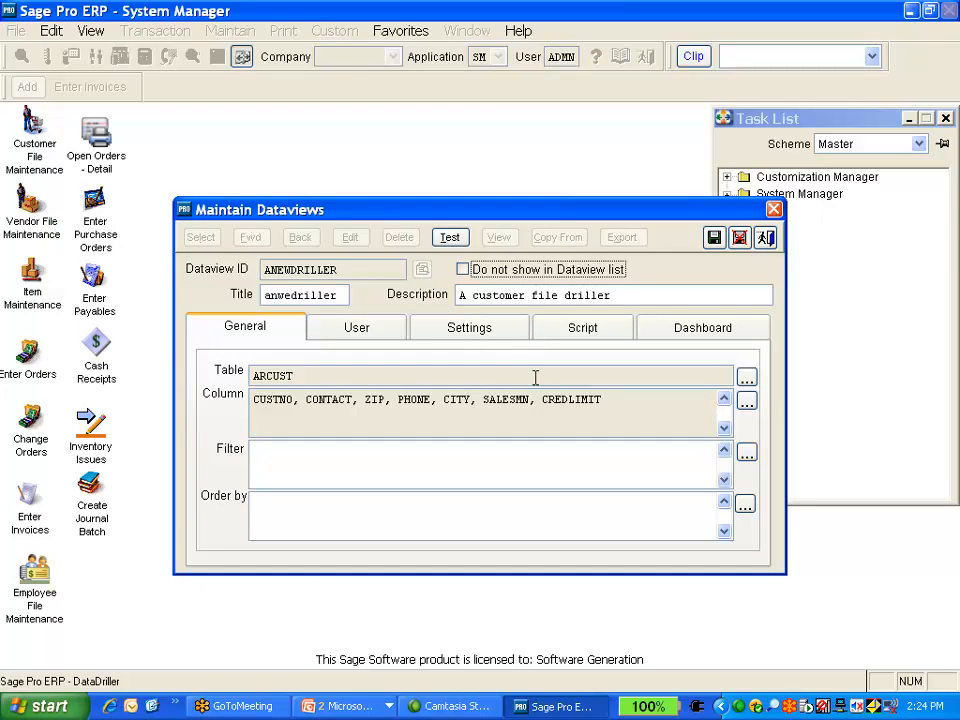
# Review the dataview's User, Settings, Script and Dashboard tabs
pyautogui.click(395, 337)
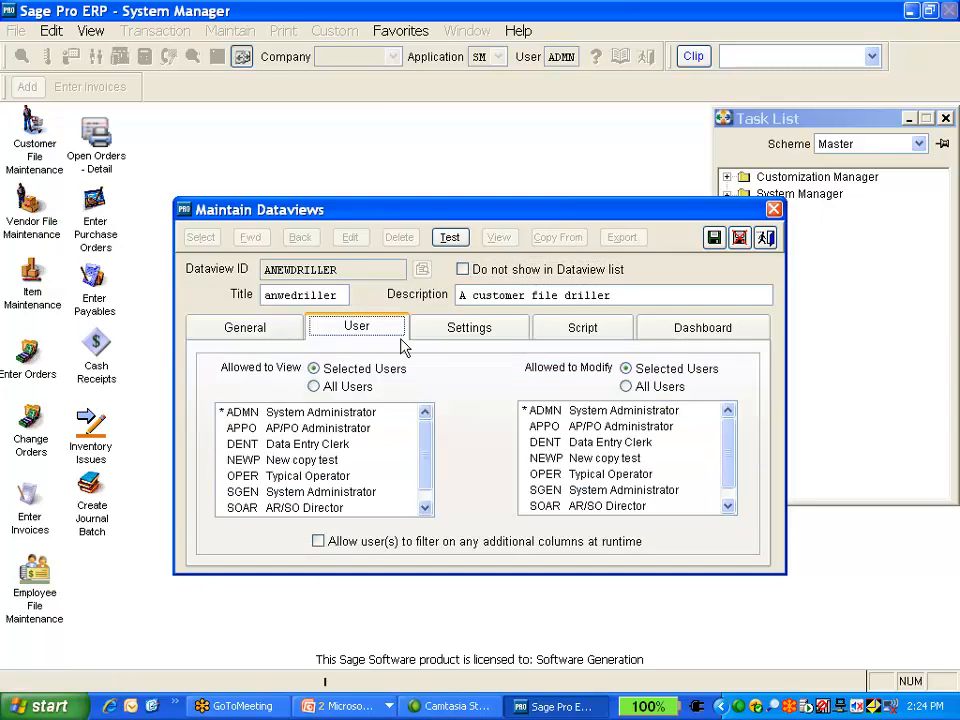
pyautogui.click(512, 337)
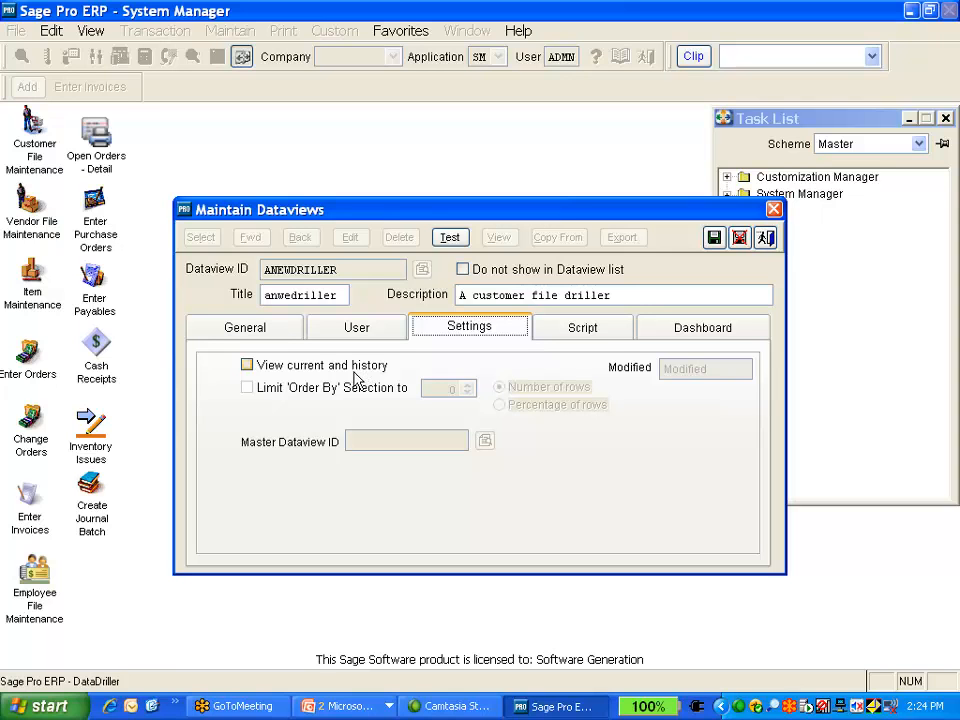
pyautogui.click(245, 364)
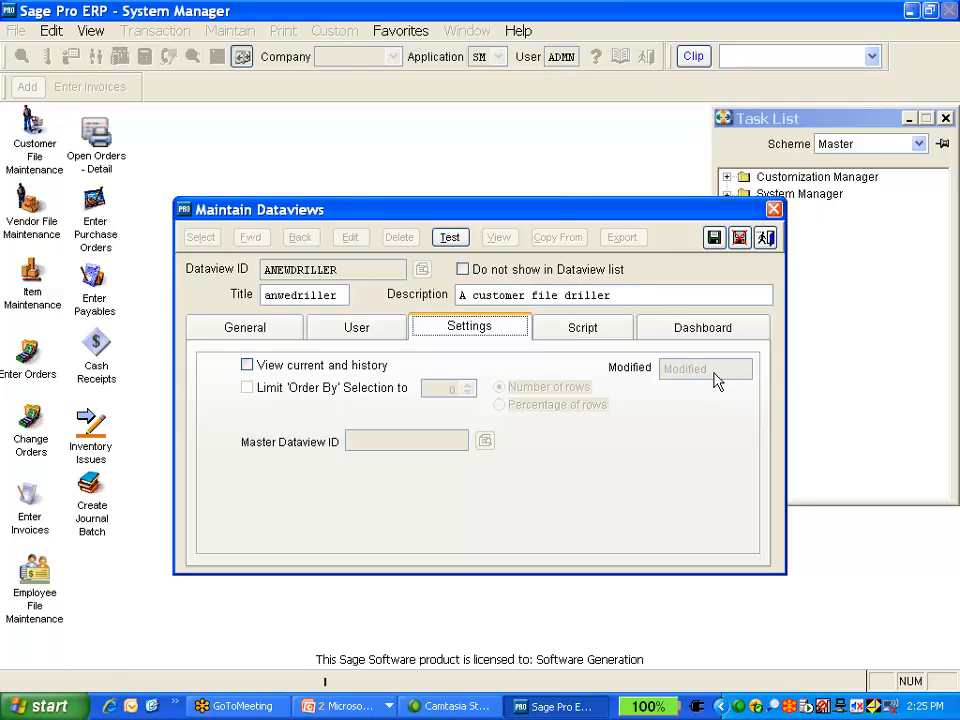
pyautogui.click(594, 329)
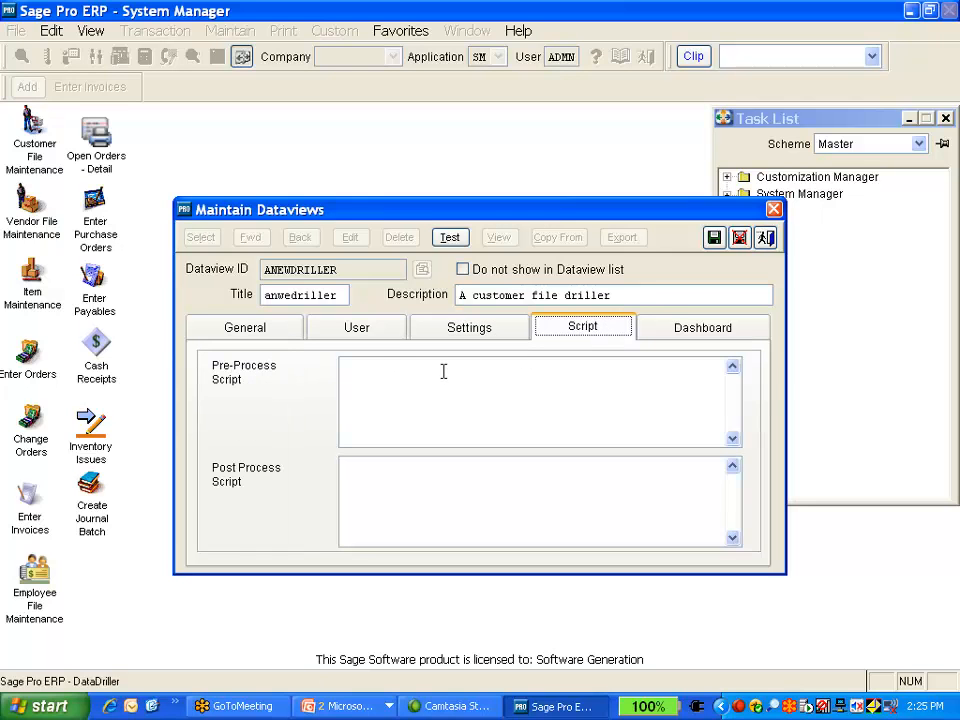
pyautogui.click(681, 333)
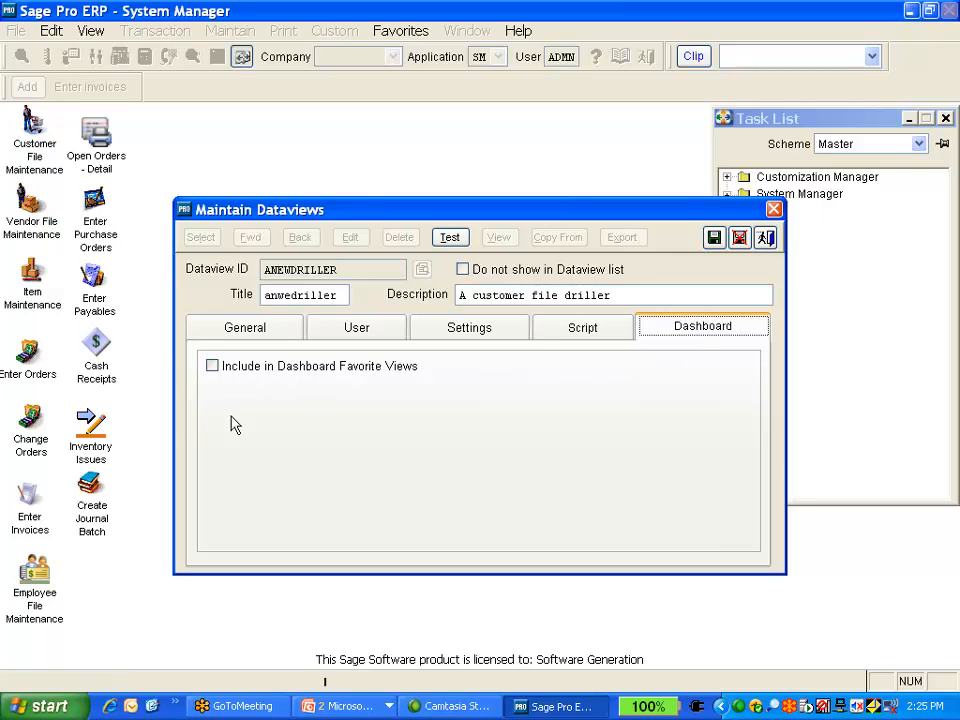
# Launch the Sage Pro ERP 7.4 Dashboard from the desktop, sign in as ADMN with the account password, and open company 99
pyautogui.click(151, 707)
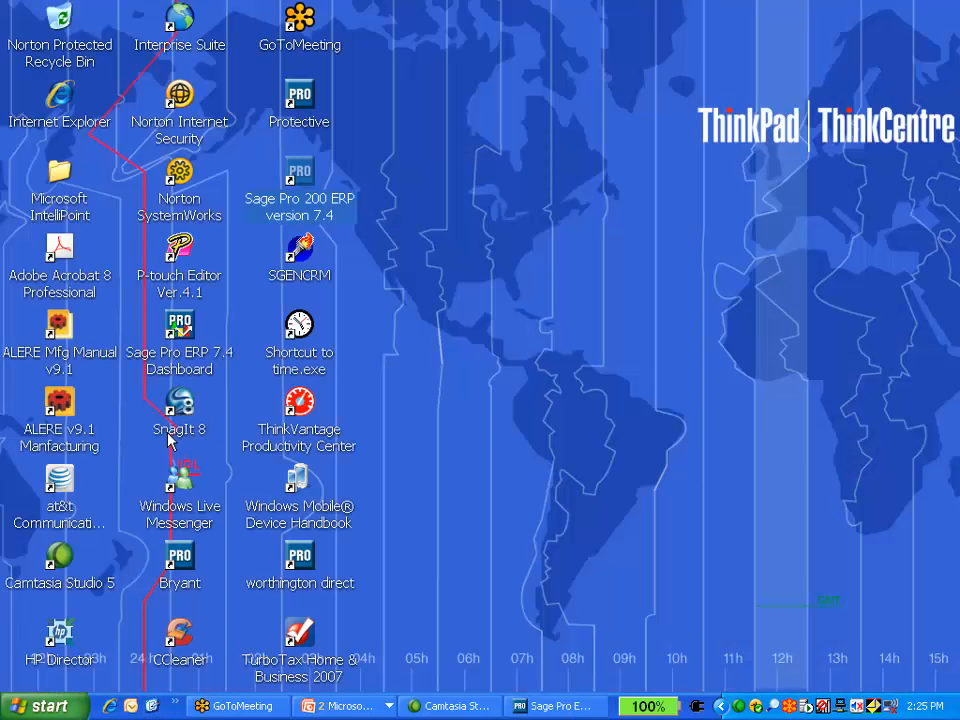
pyautogui.click(180, 332)
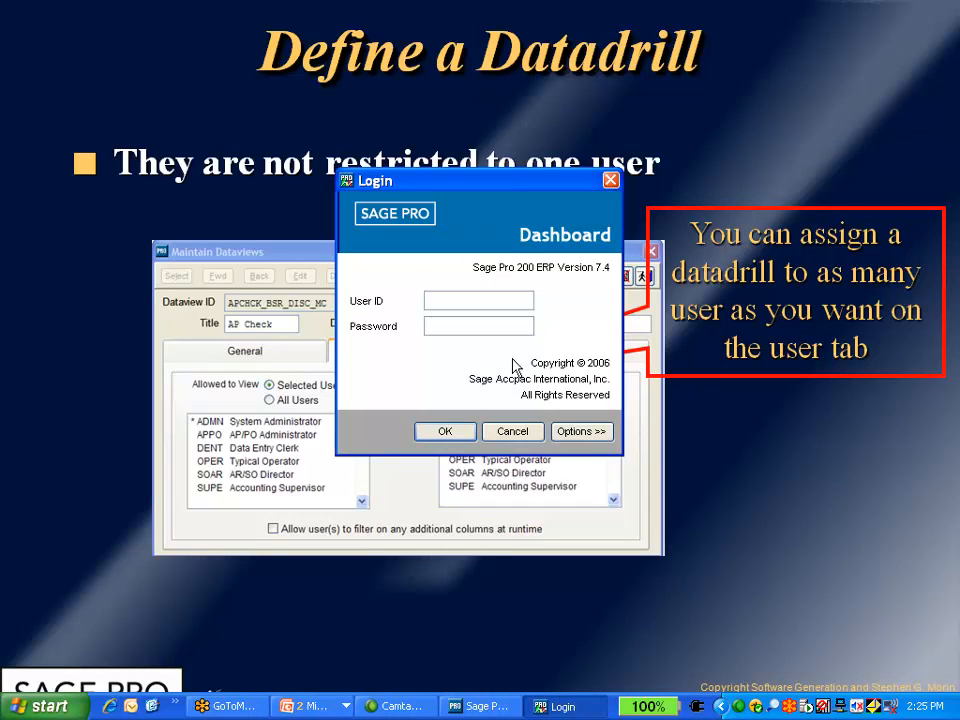
pyautogui.write('ADM')
pyautogui.press('Tab')
pyautogui.write('****')
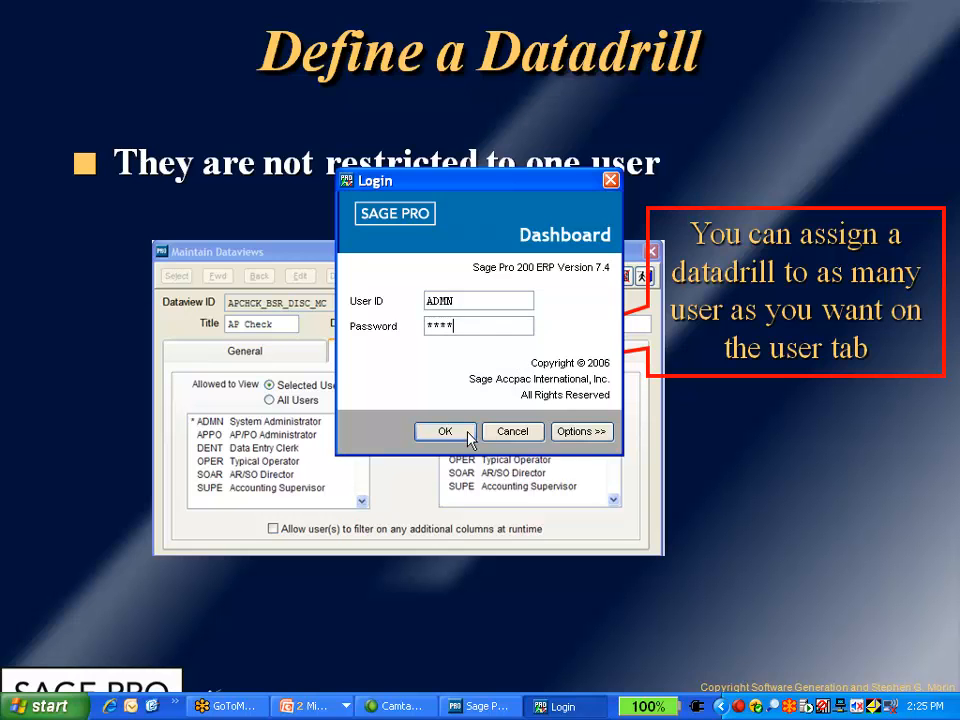
pyautogui.click(445, 432)
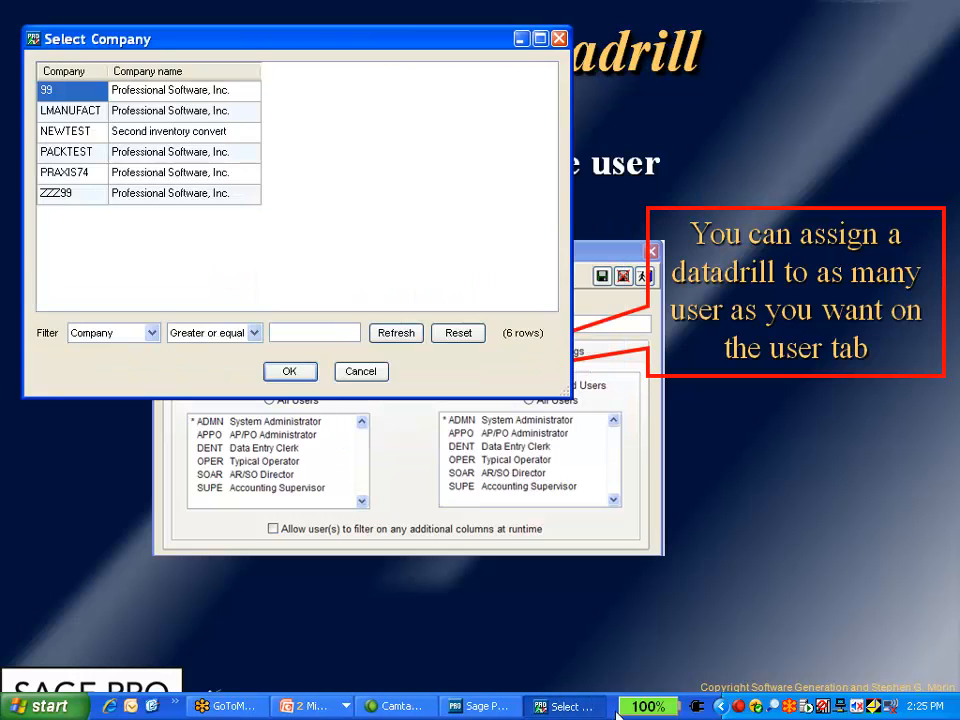
pyautogui.moveTo(322, 50)
pyautogui.mouseDown()
pyautogui.moveTo(553, 197)
pyautogui.moveTo(500, 194)
pyautogui.mouseUp()
pyautogui.click(467, 516)
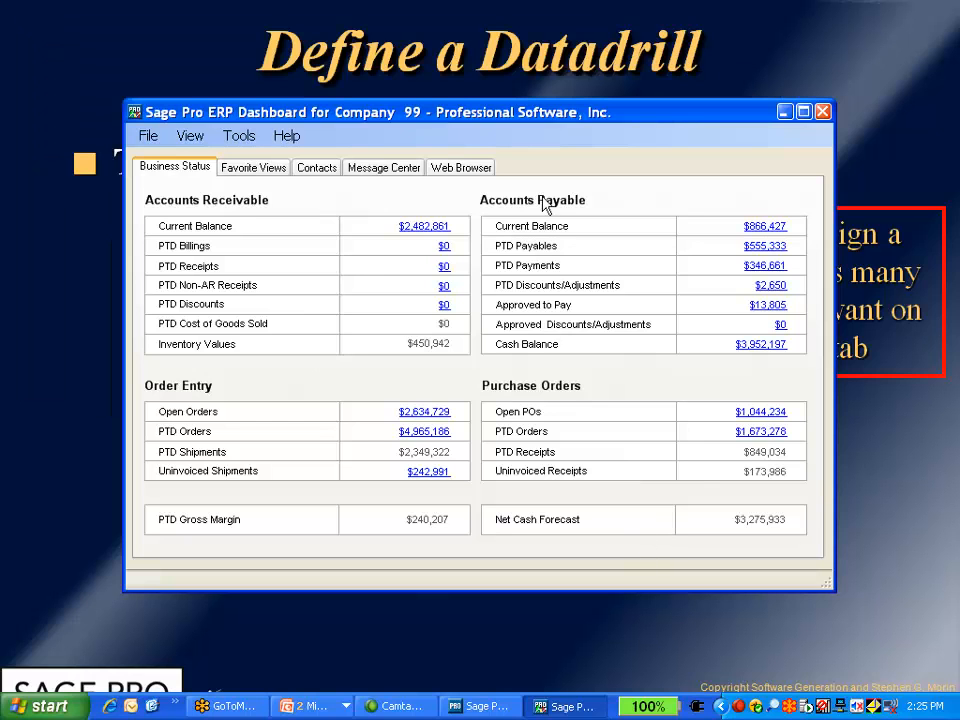
# Drill into the Open Orders summary, close it, and open the Favorite Views tab
pyautogui.click(424, 415)
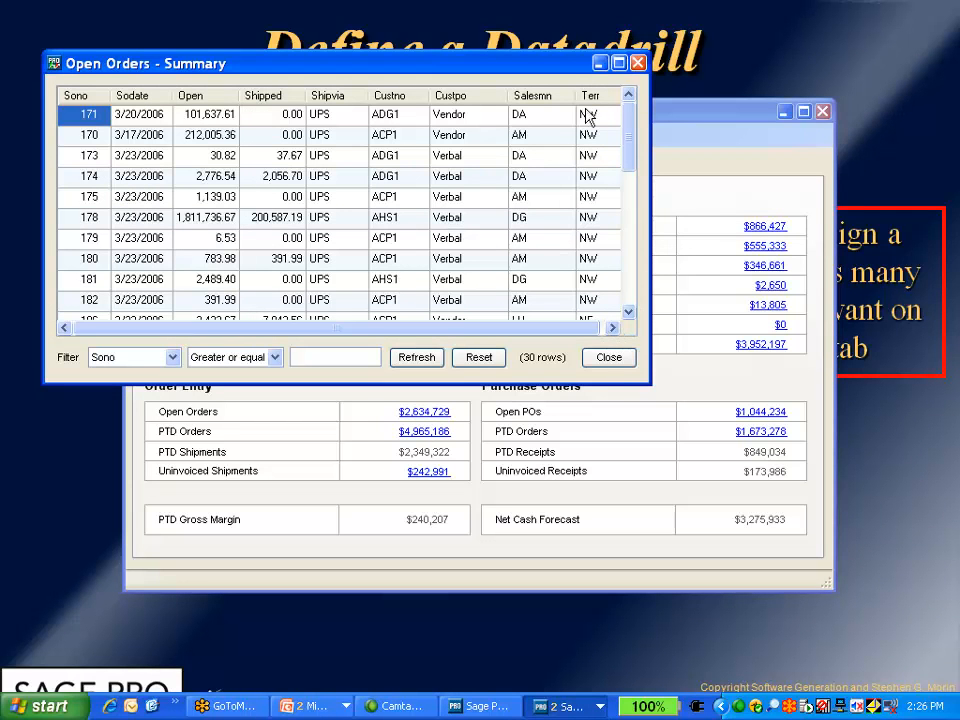
pyautogui.click(613, 361)
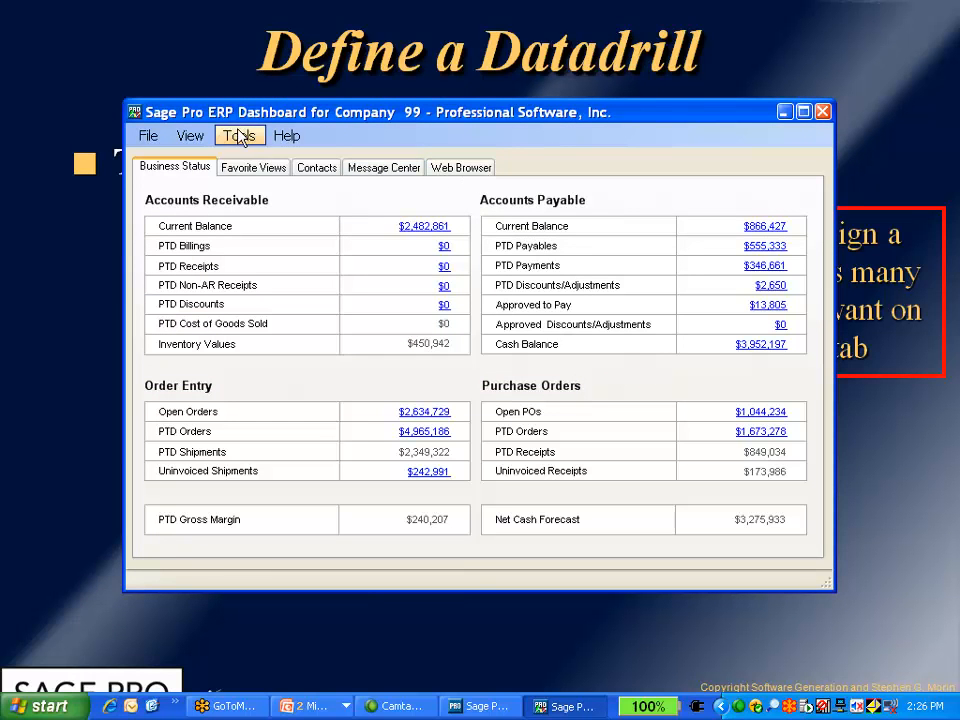
pyautogui.click(255, 170)
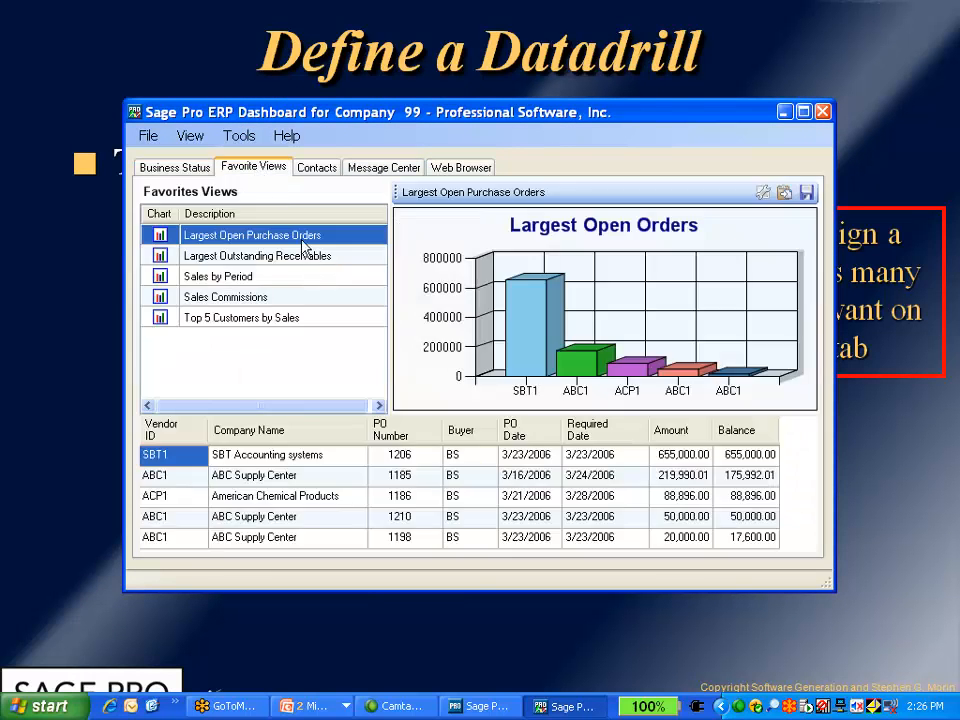
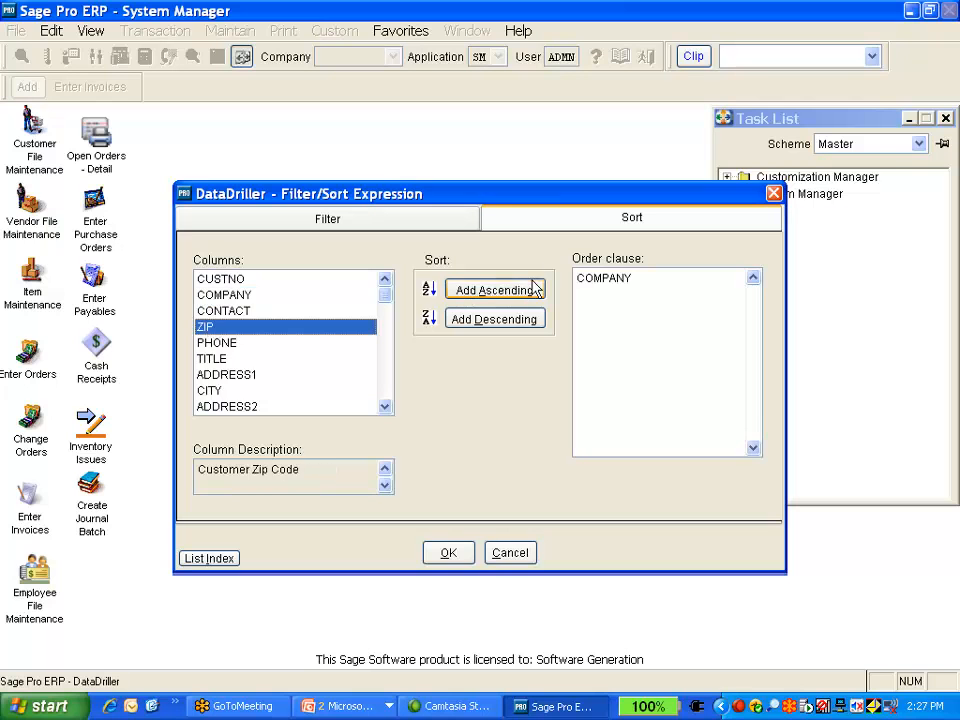
# Apply the sort order of COMPANY then ZIP to the dataview
pyautogui.click(455, 560)
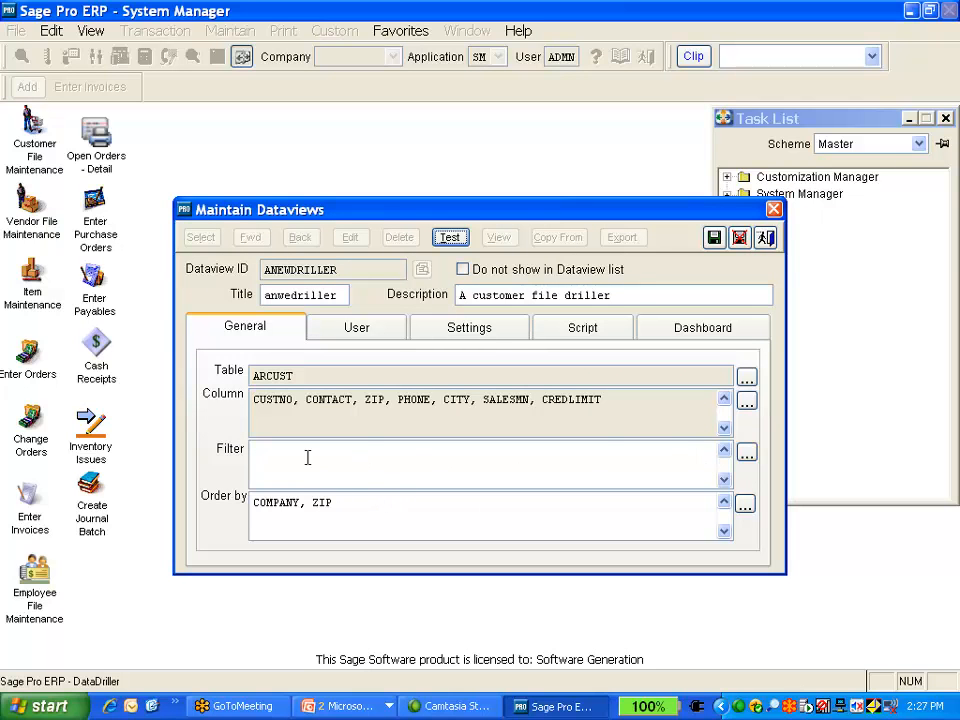
# Examine the filter builder's available columns and their descriptions without adding a filter
pyautogui.click(747, 452)
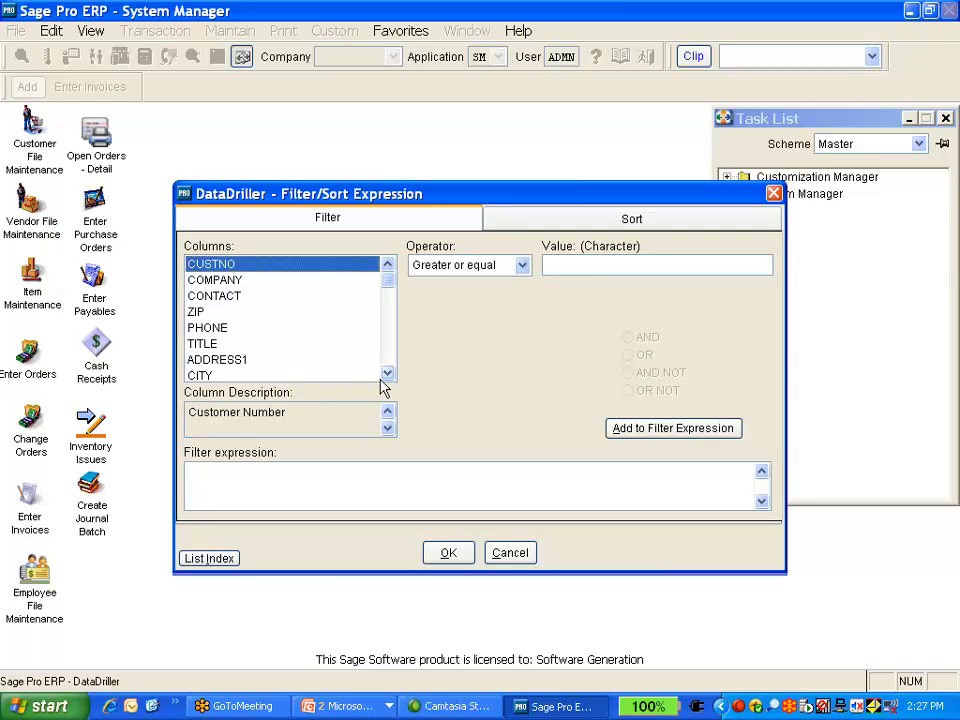
pyautogui.click(387, 374)
pyautogui.click(387, 374)
pyautogui.click(387, 374)
pyautogui.click(387, 374)
pyautogui.click(387, 374)
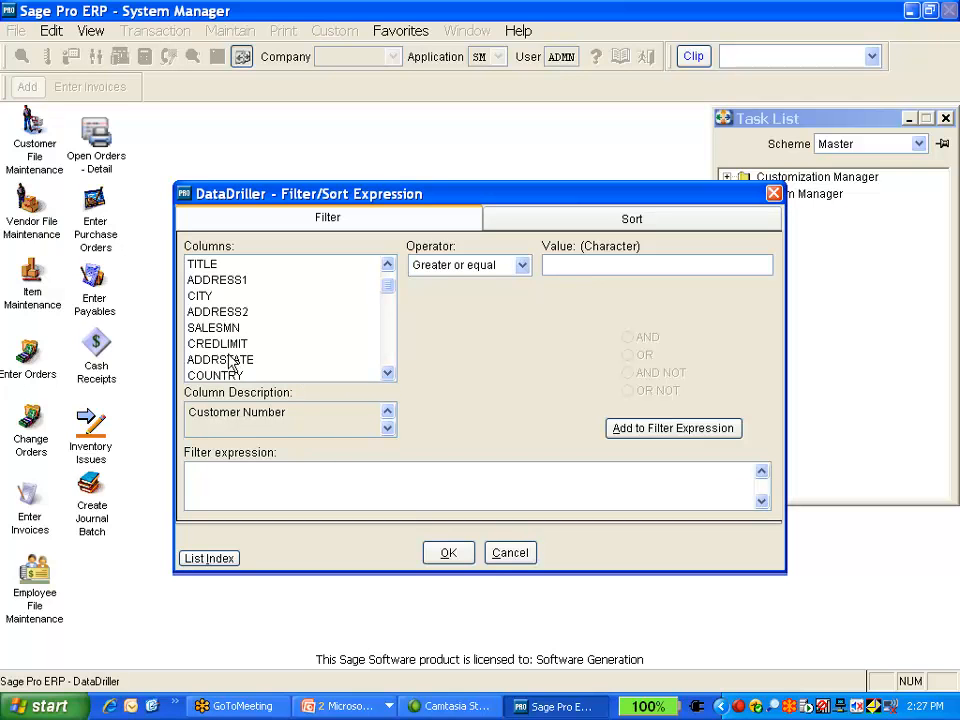
pyautogui.click(325, 345)
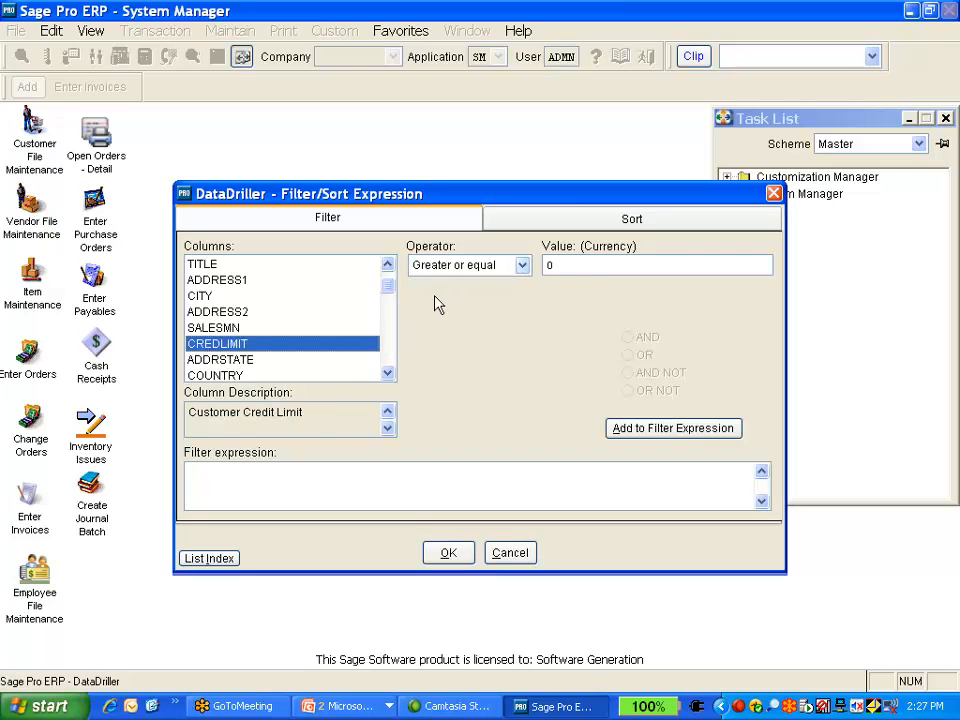
pyautogui.click(297, 365)
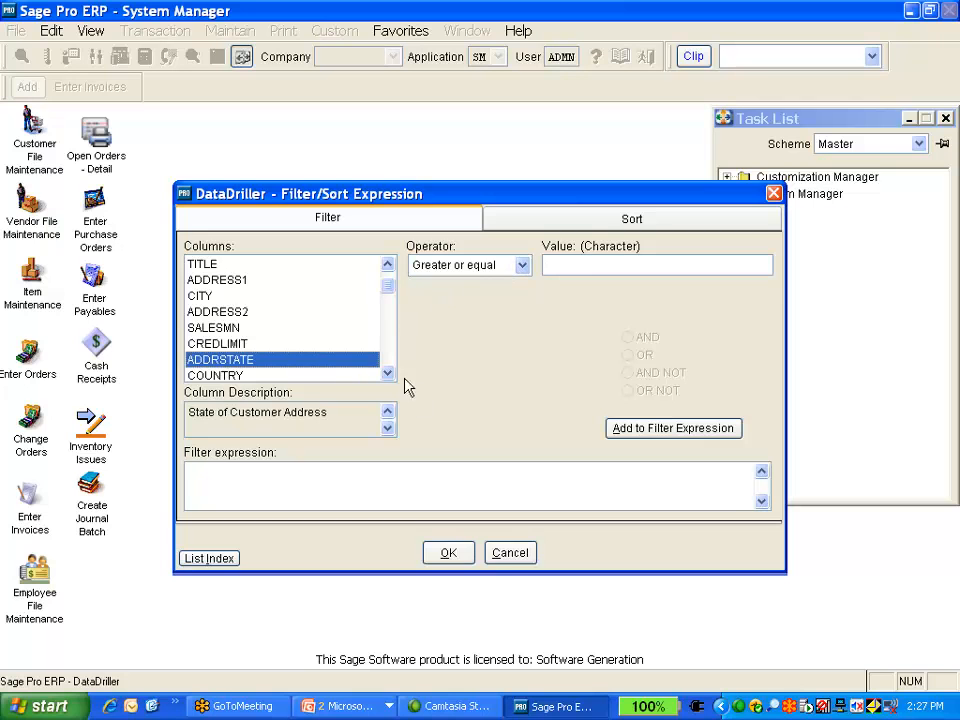
pyautogui.click(510, 553)
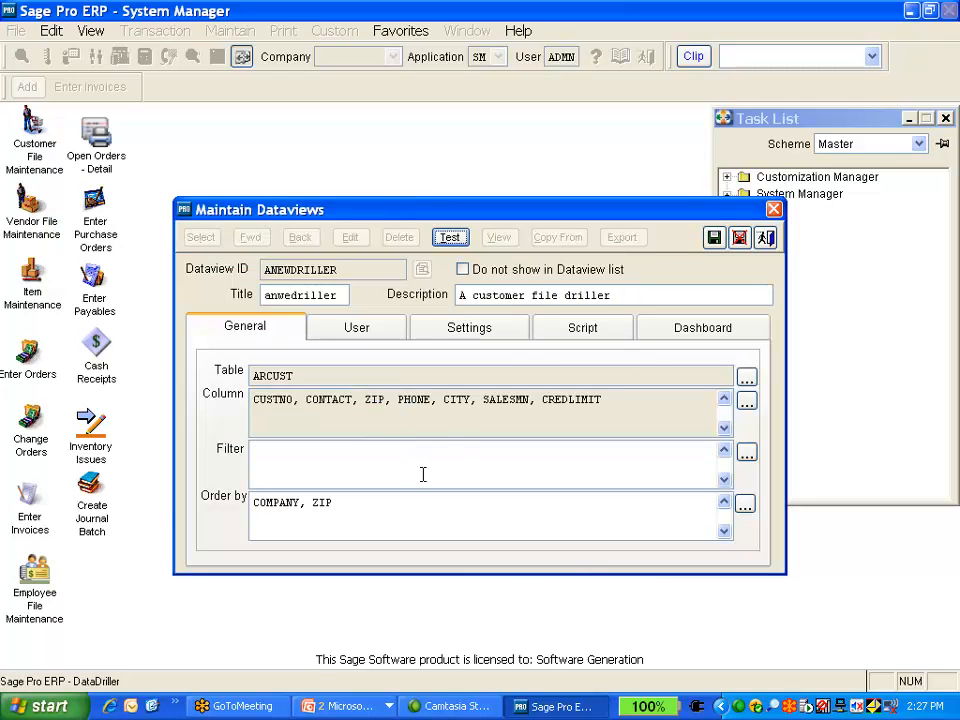
# Test the dataview and close the test results window
pyautogui.click(452, 240)
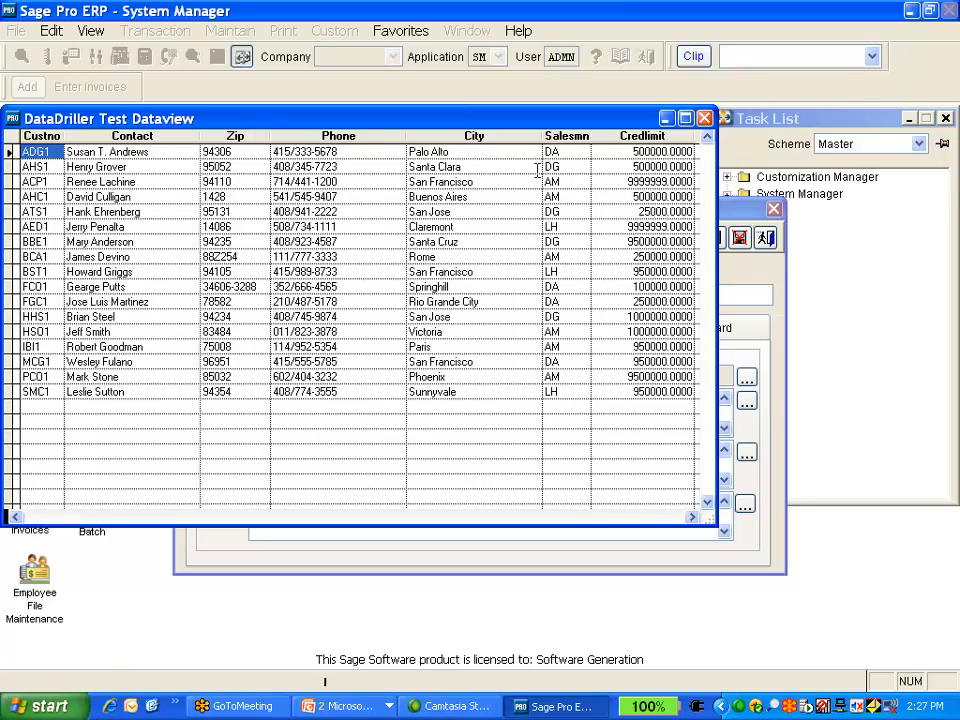
pyautogui.click(704, 118)
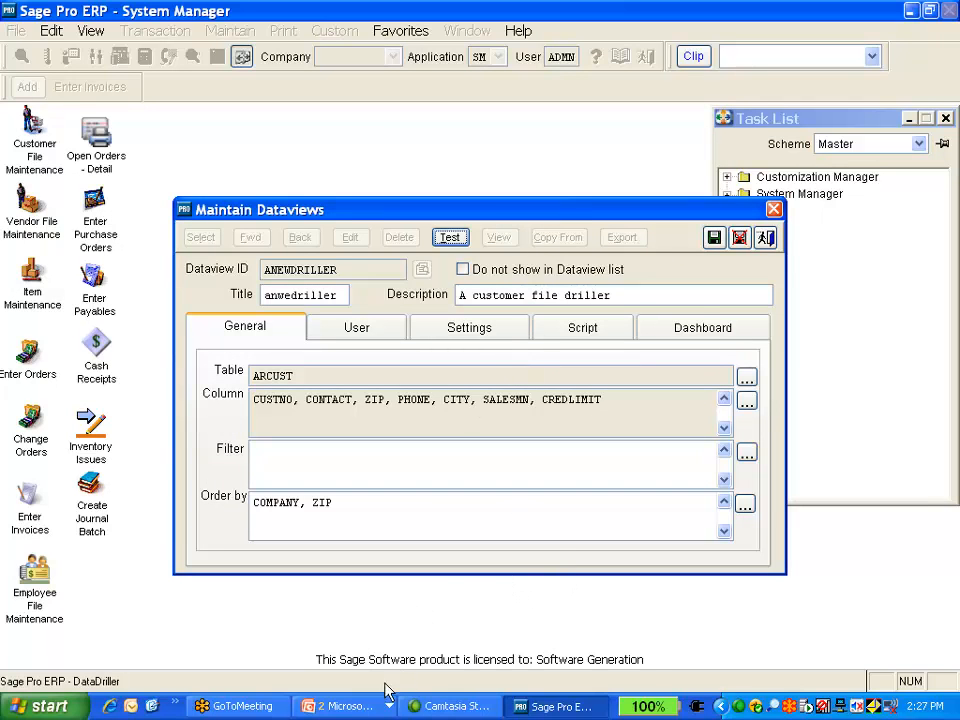
pyautogui.click(362, 706)
pyautogui.click(373, 658)
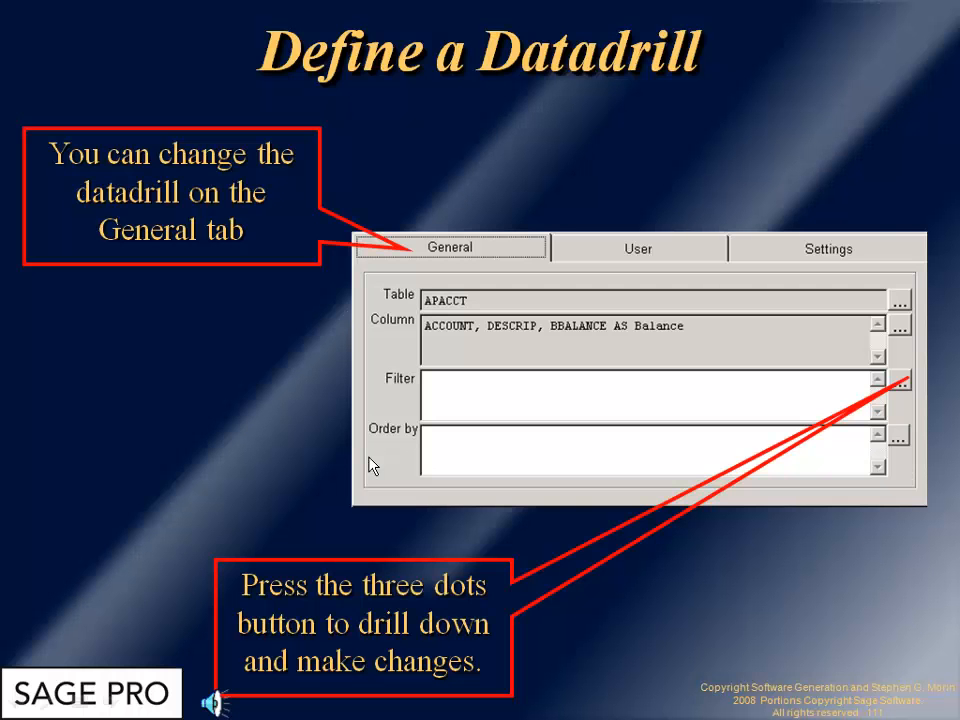
pyautogui.click(369, 458)
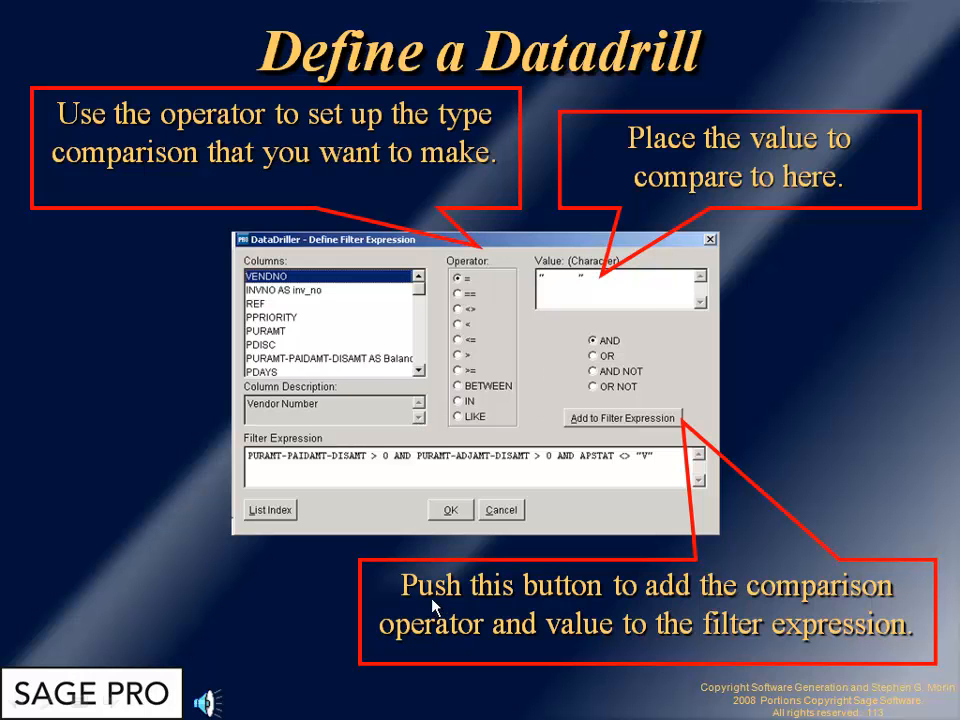
pyautogui.hotkey('alt', 'Tab')
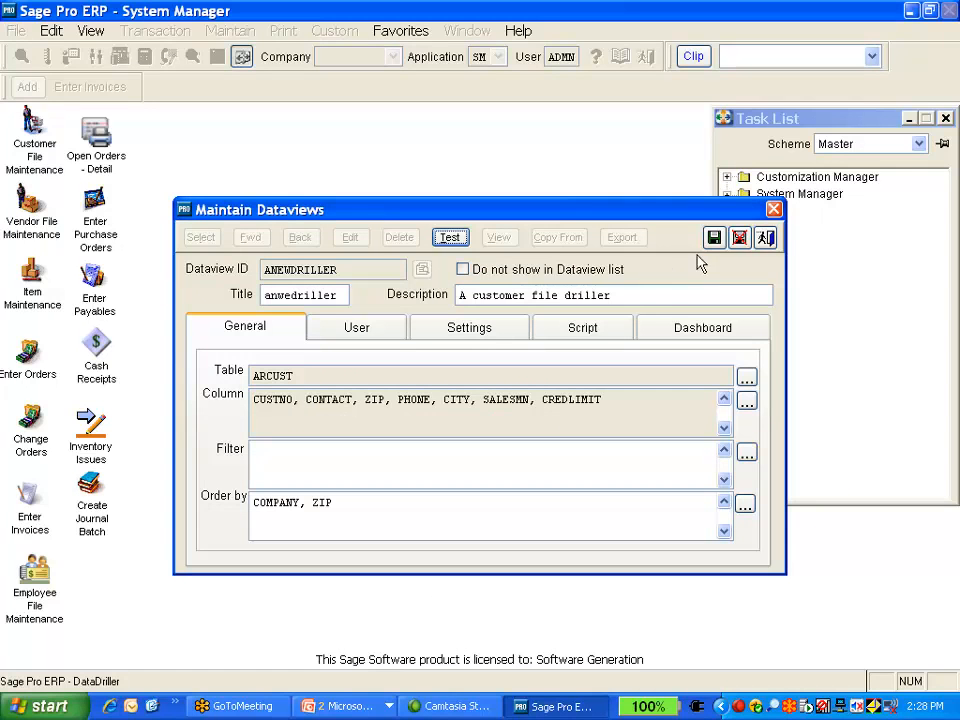
# Save the dataview and exit Maintain Dataviews
pyautogui.click(715, 241)
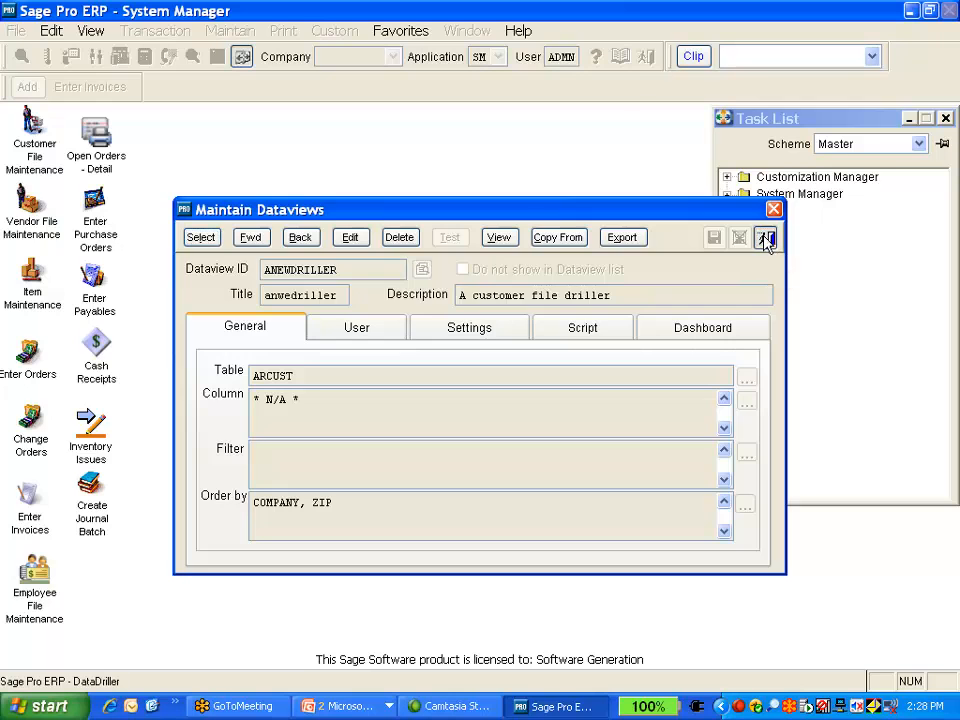
pyautogui.click(766, 238)
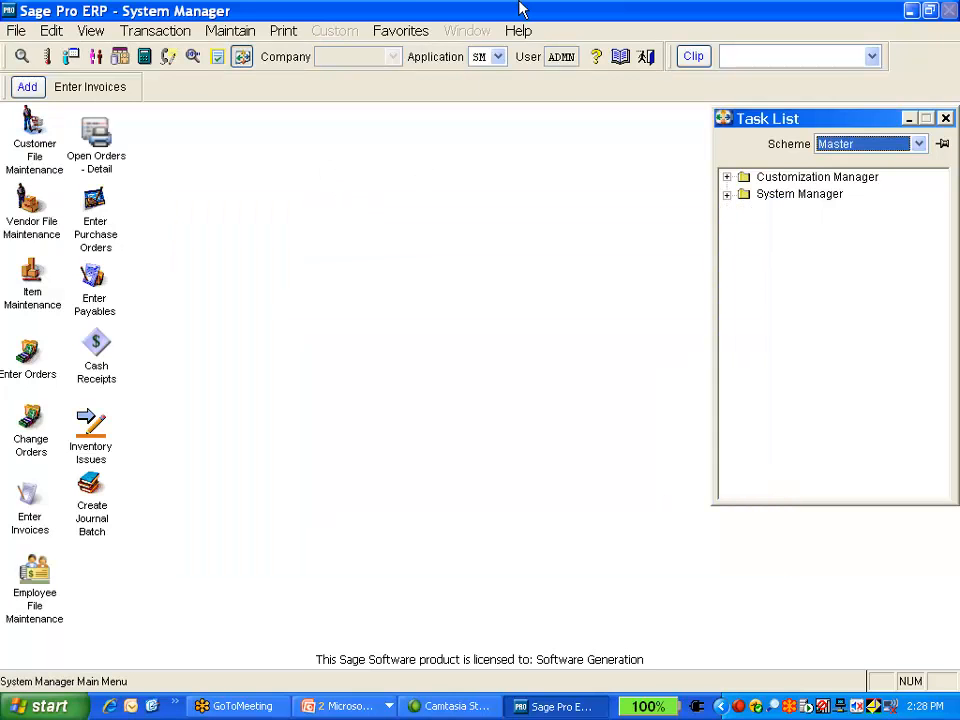
# Switch the application to AR and open company 99
pyautogui.click(497, 56)
pyautogui.click(510, 92)
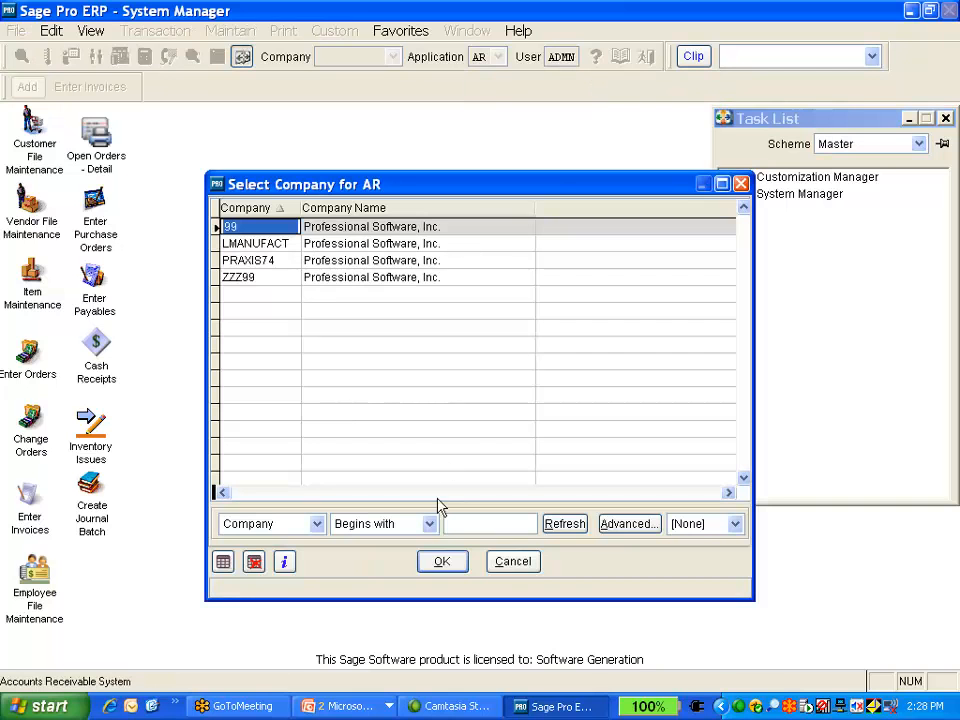
pyautogui.click(436, 561)
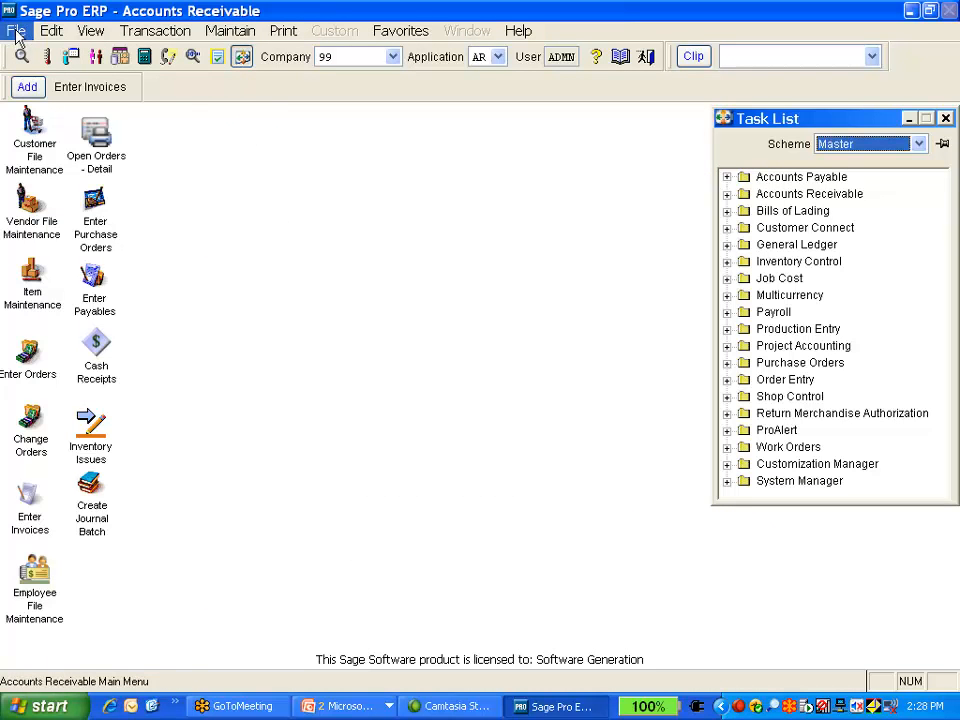
# Reopen the ANEWDRILLER dataview in Maintain Dataviews
pyautogui.click(17, 32)
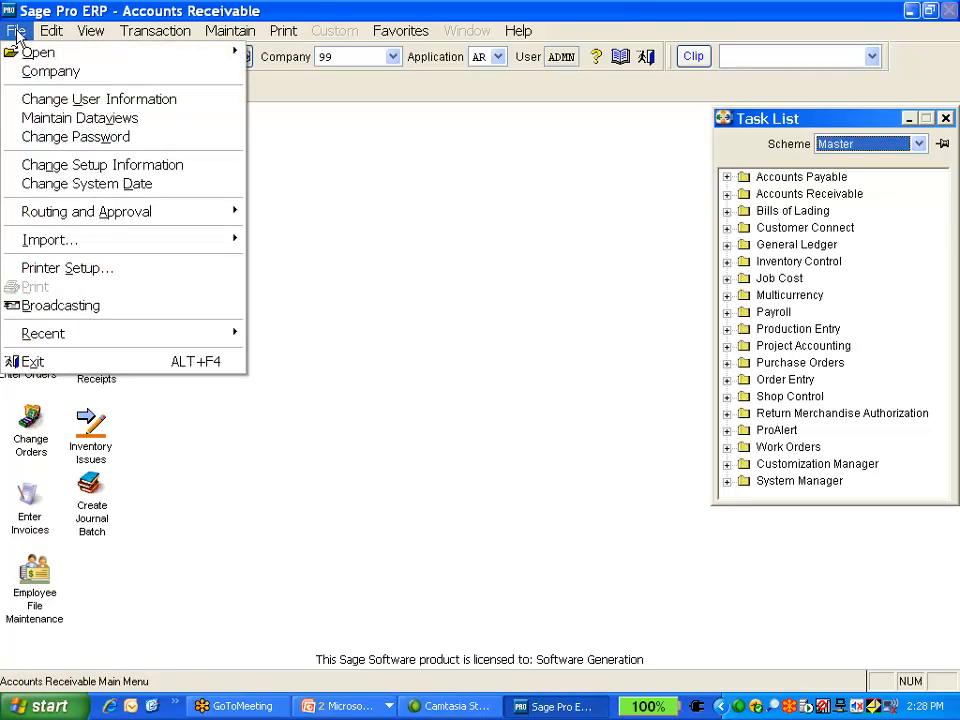
pyautogui.click(55, 118)
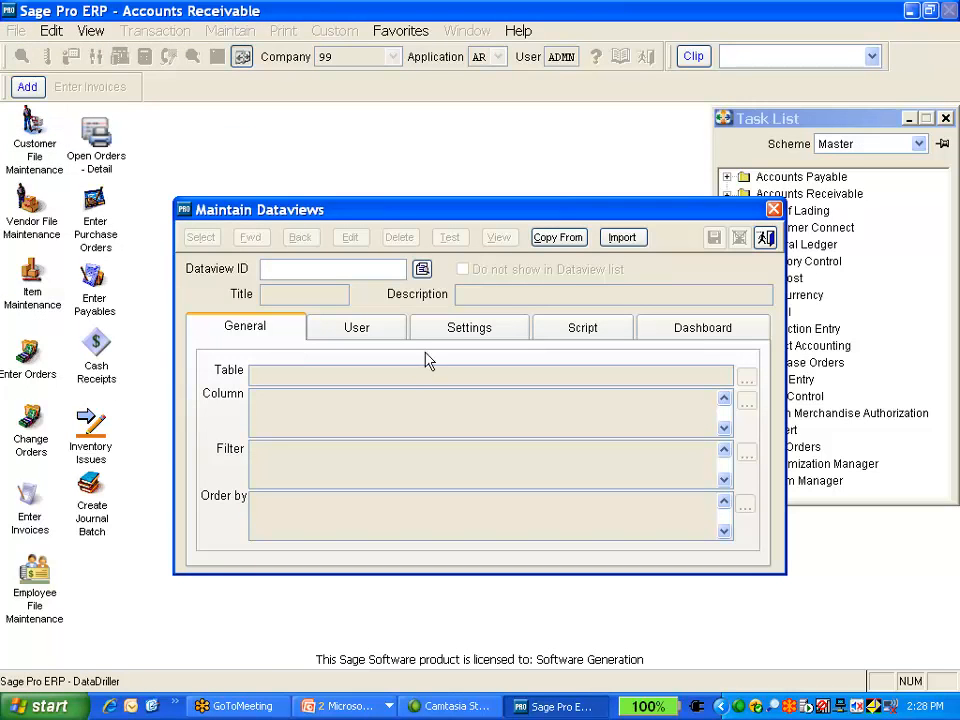
pyautogui.click(421, 269)
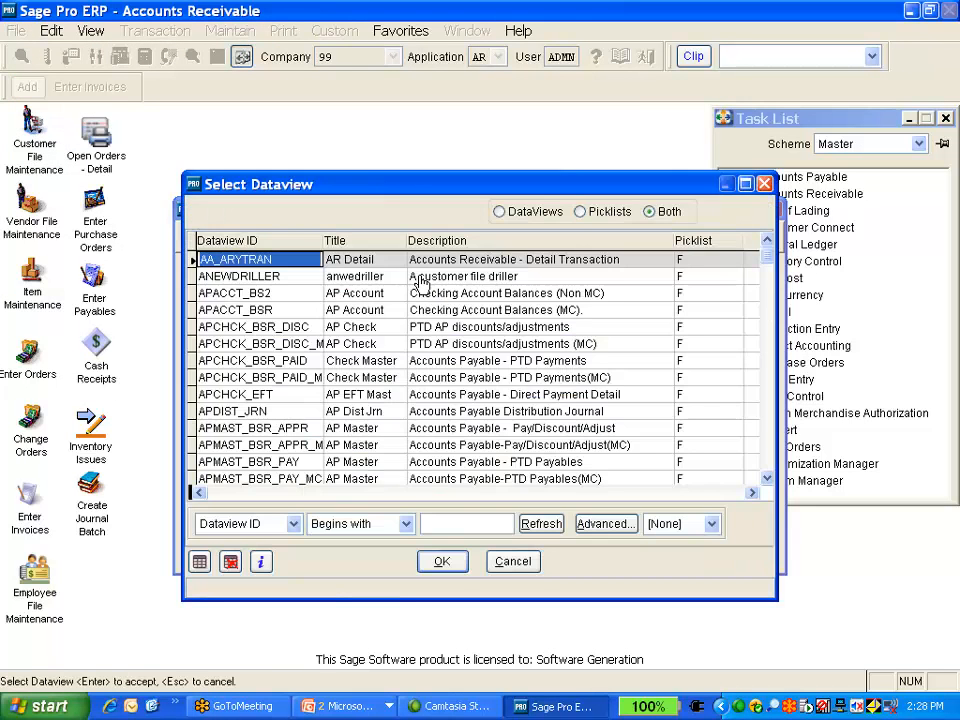
pyautogui.doubleClick(298, 285)
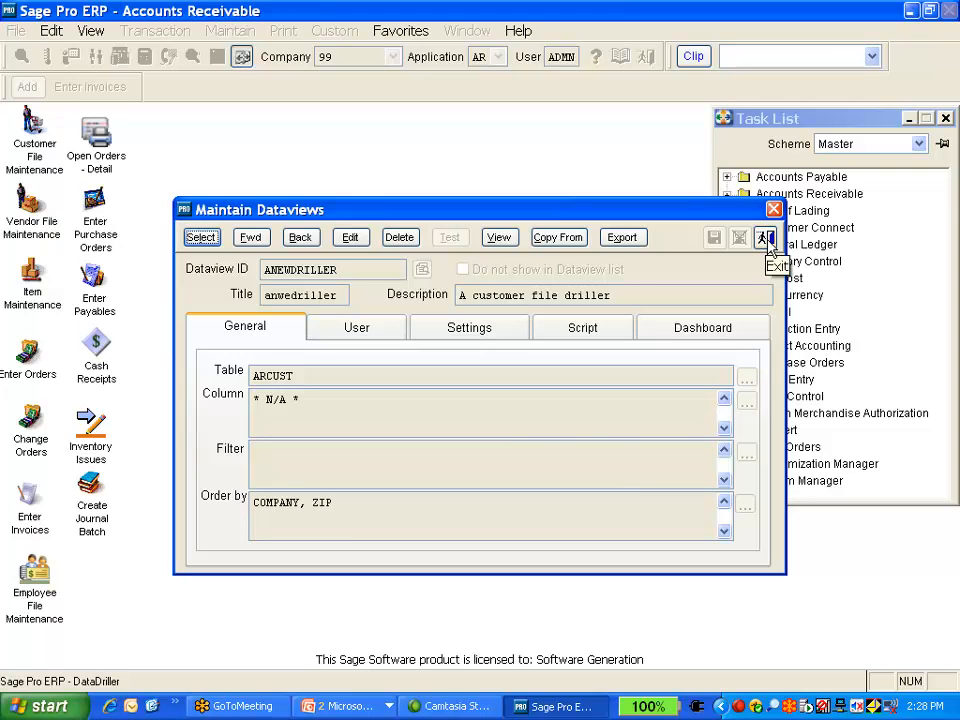
# Put the dataview into edit mode and review the filter builder without adding a filter
pyautogui.click(350, 237)
pyautogui.click(747, 452)
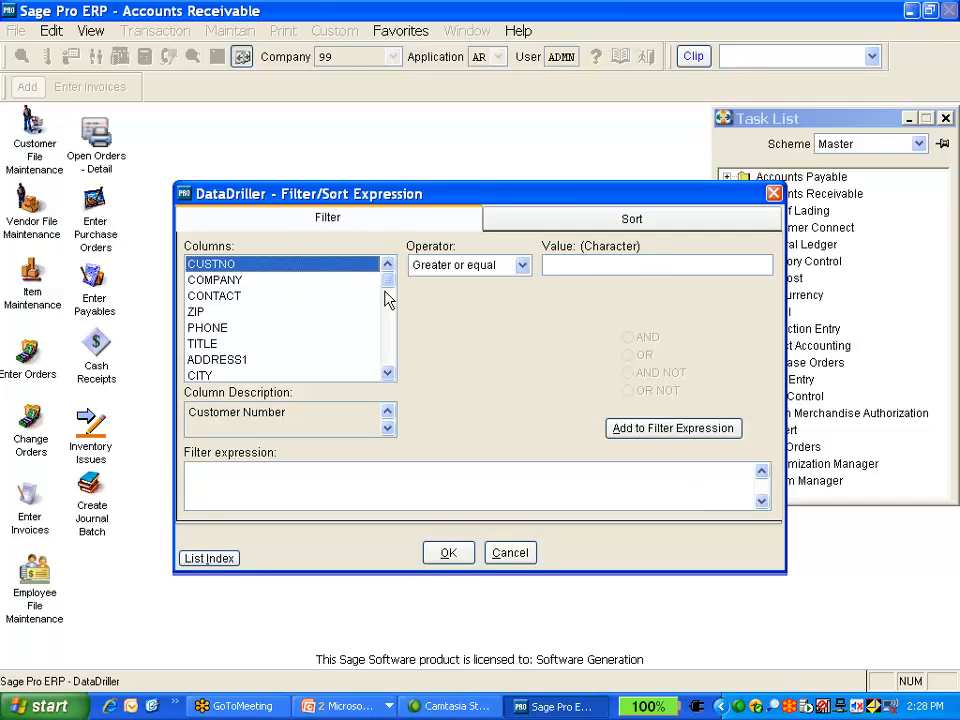
pyautogui.click(511, 553)
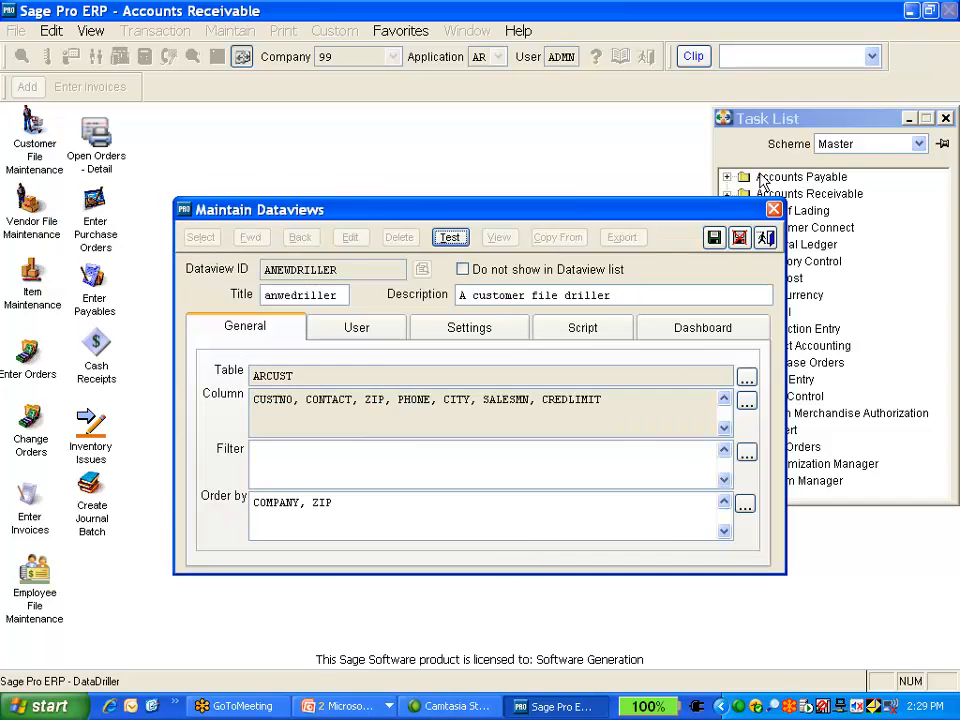
# Exit Maintain Dataviews, saving the changes
pyautogui.click(764, 238)
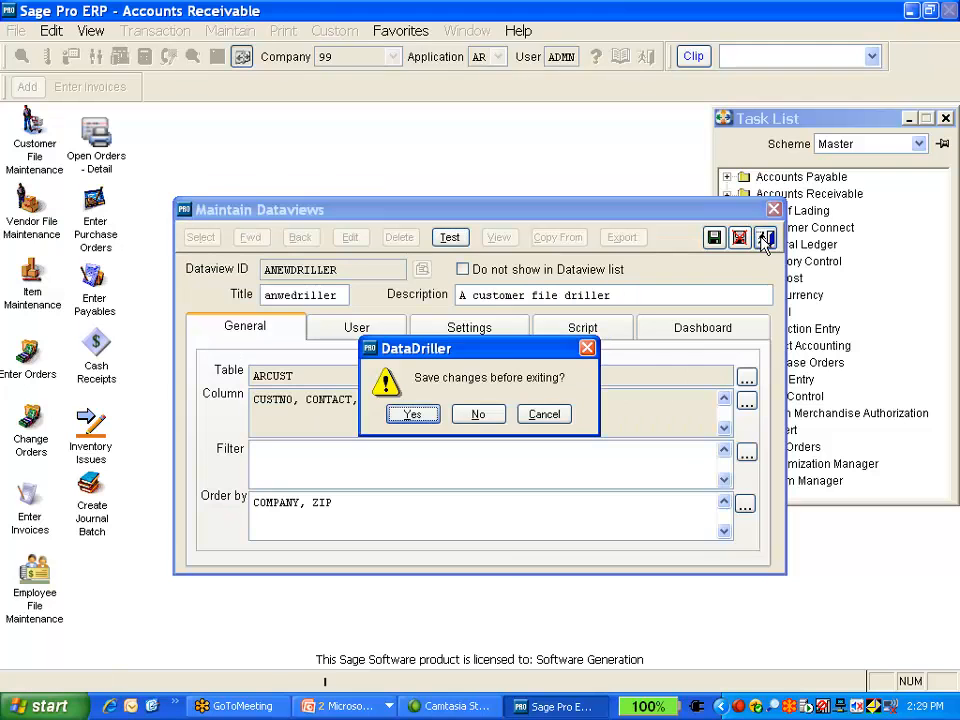
pyautogui.click(546, 414)
pyautogui.click(765, 238)
pyautogui.click(414, 416)
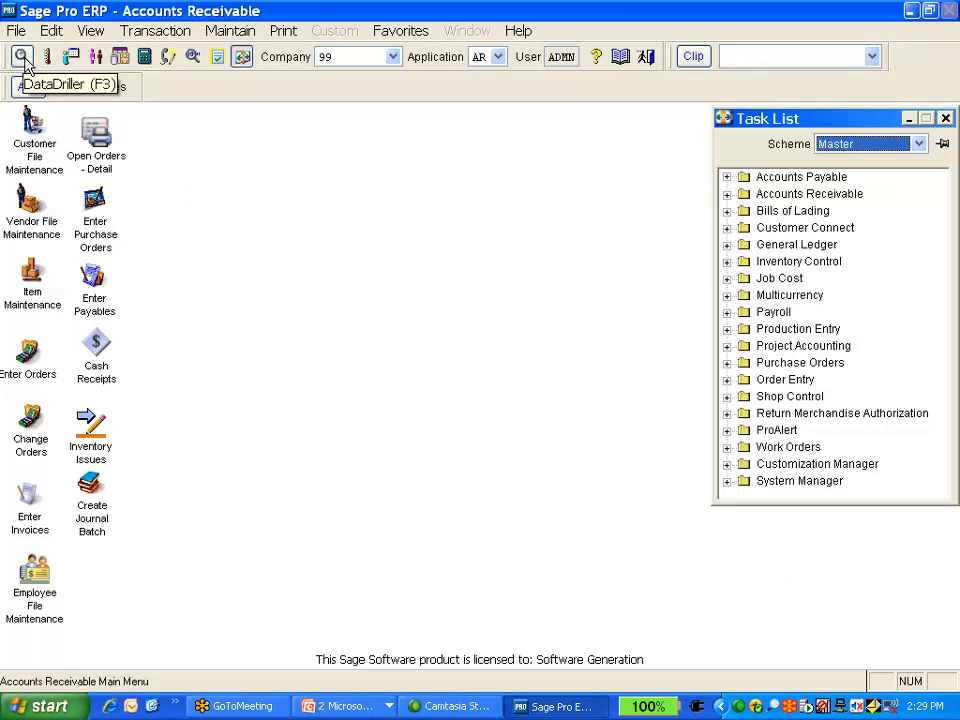
# Open the 'A customer file driller' dataview in DataDriller
pyautogui.click(24, 60)
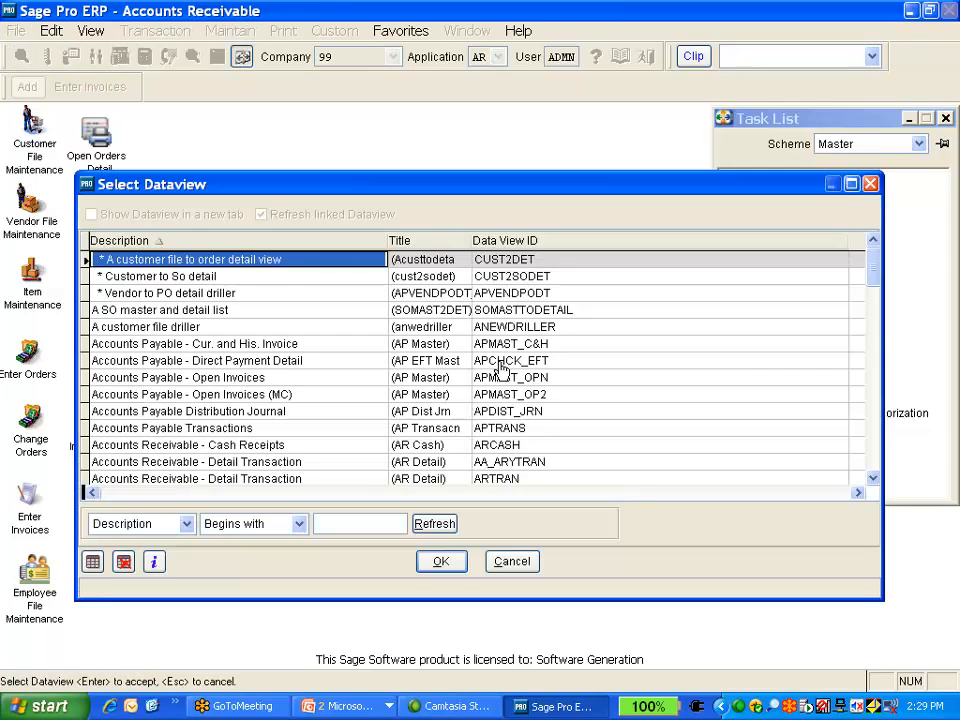
pyautogui.click(215, 327)
pyautogui.click(437, 561)
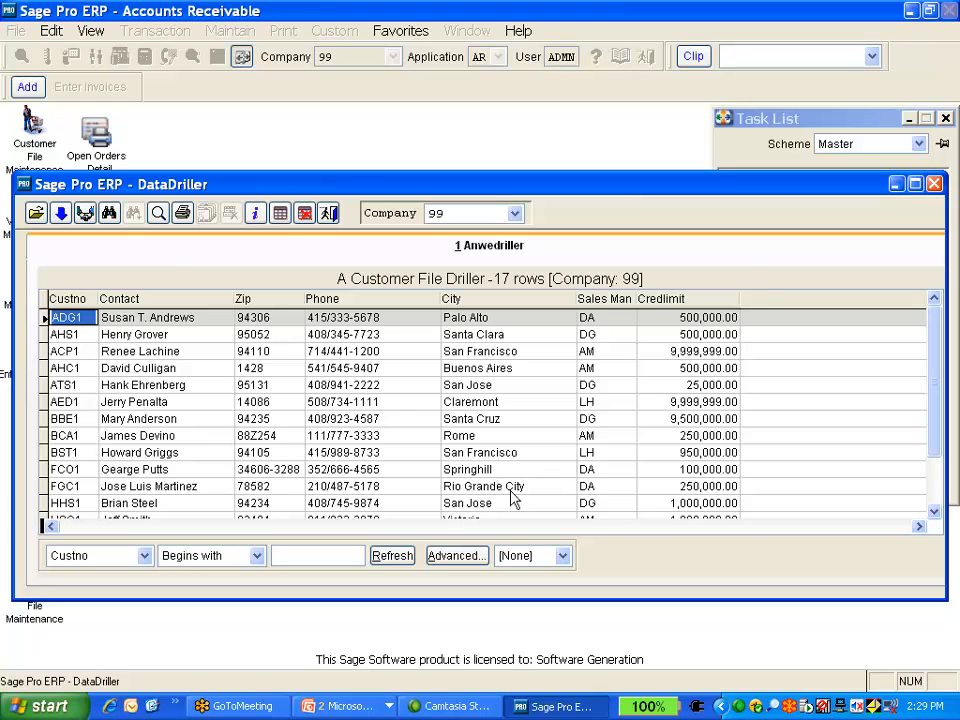
# Build an advanced filter on SALESMN Equal to DG and add it to the filter expression
pyautogui.click(457, 556)
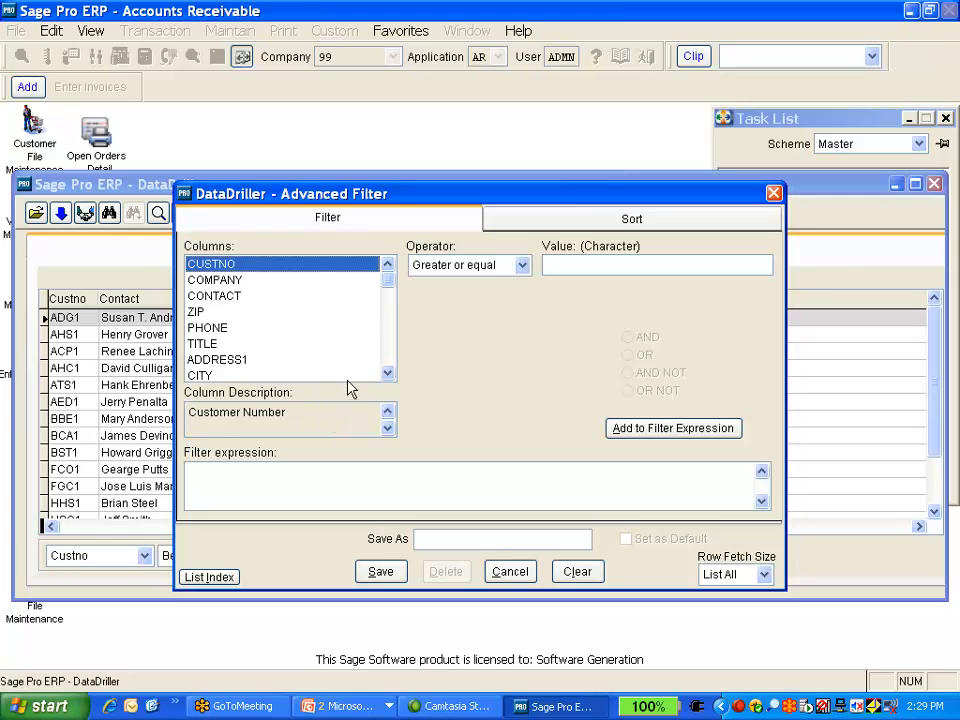
pyautogui.click(388, 375)
pyautogui.click(388, 375)
pyautogui.click(388, 375)
pyautogui.click(388, 375)
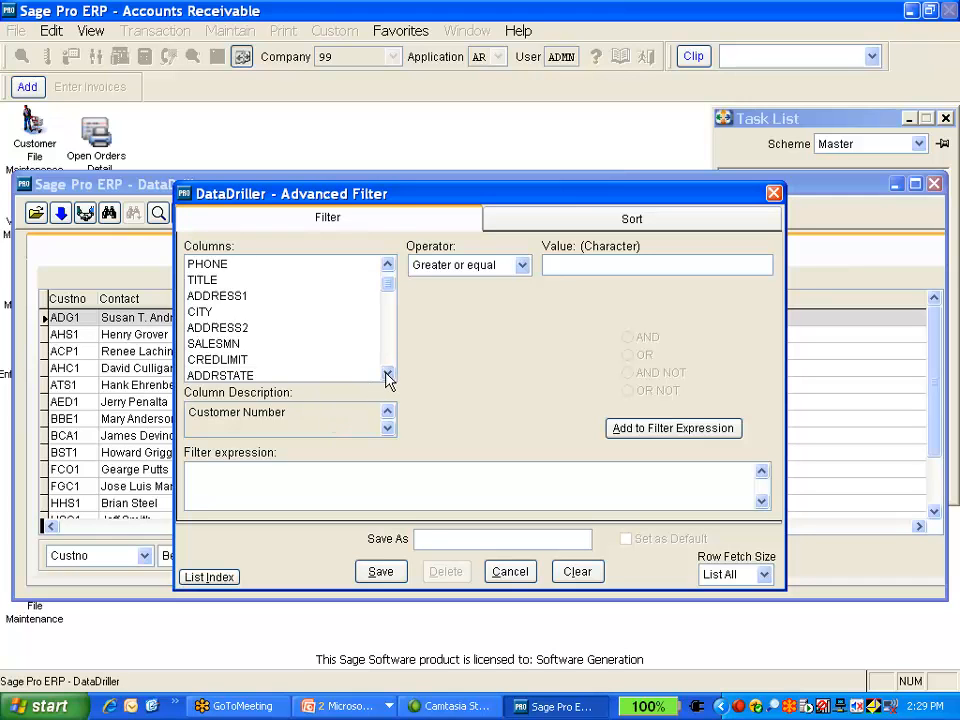
pyautogui.click(388, 375)
pyautogui.click(240, 328)
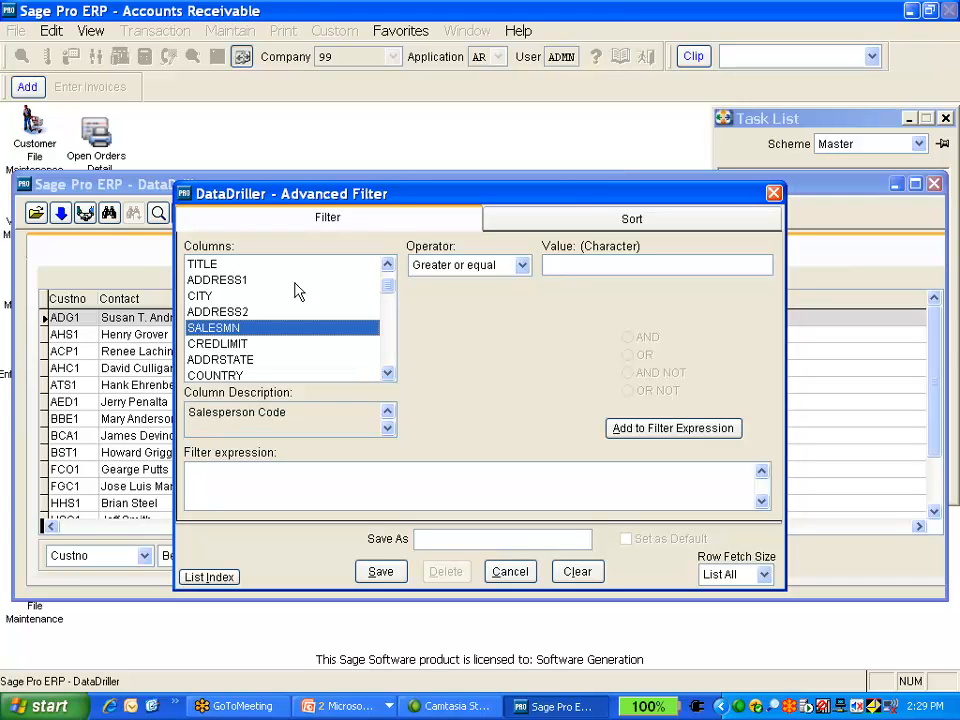
pyautogui.click(522, 266)
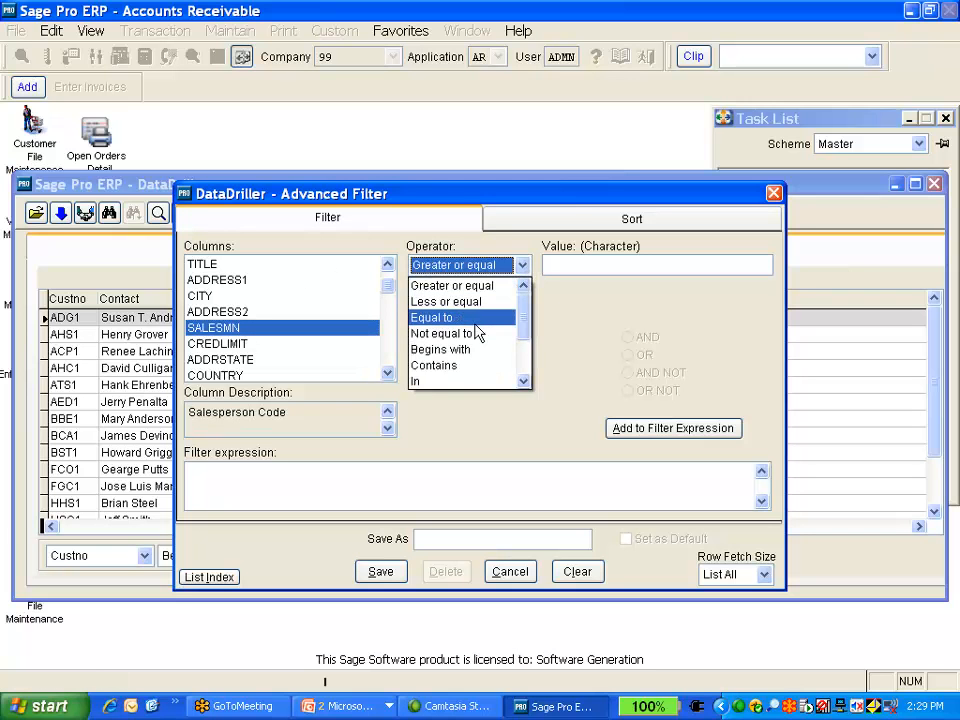
pyautogui.click(474, 318)
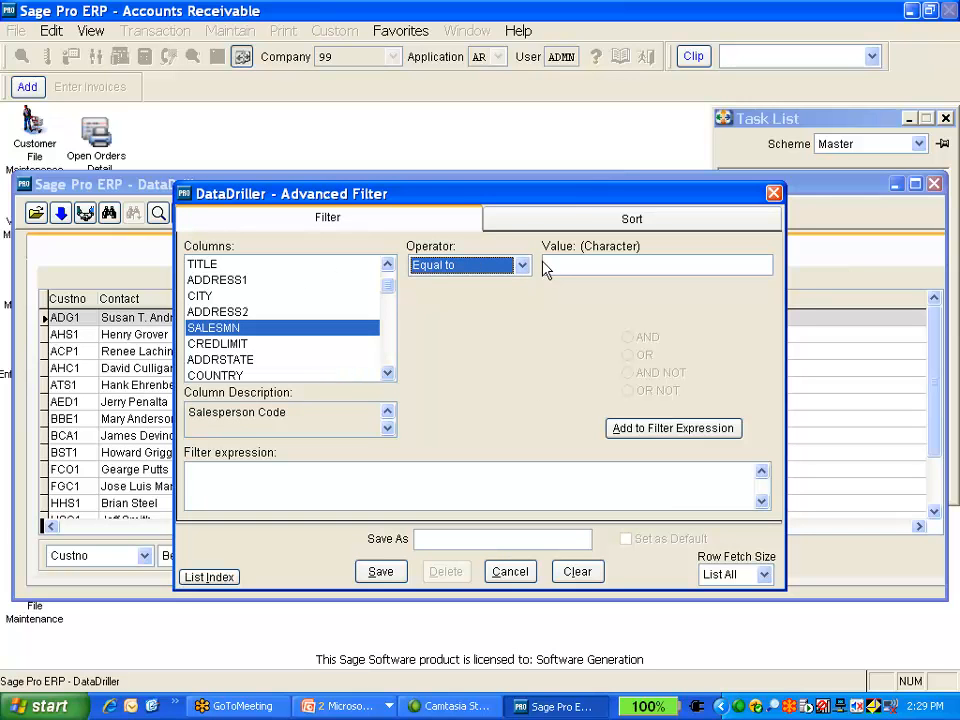
pyautogui.moveTo(520, 202); pyautogui.dragTo(478, 119)
pyautogui.click(530, 183)
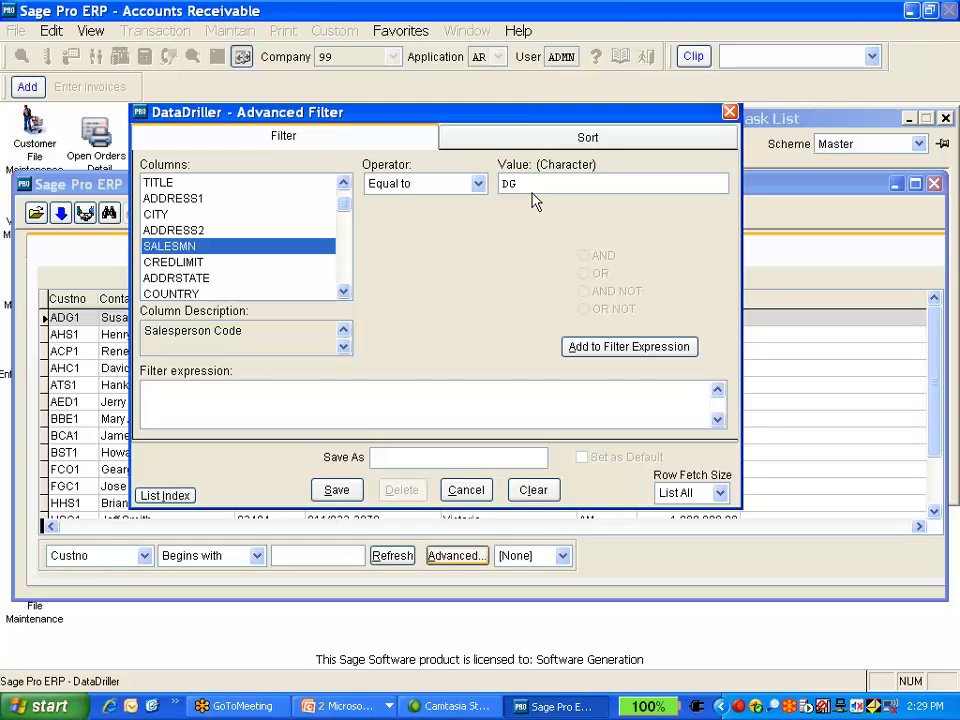
pyautogui.click(584, 348)
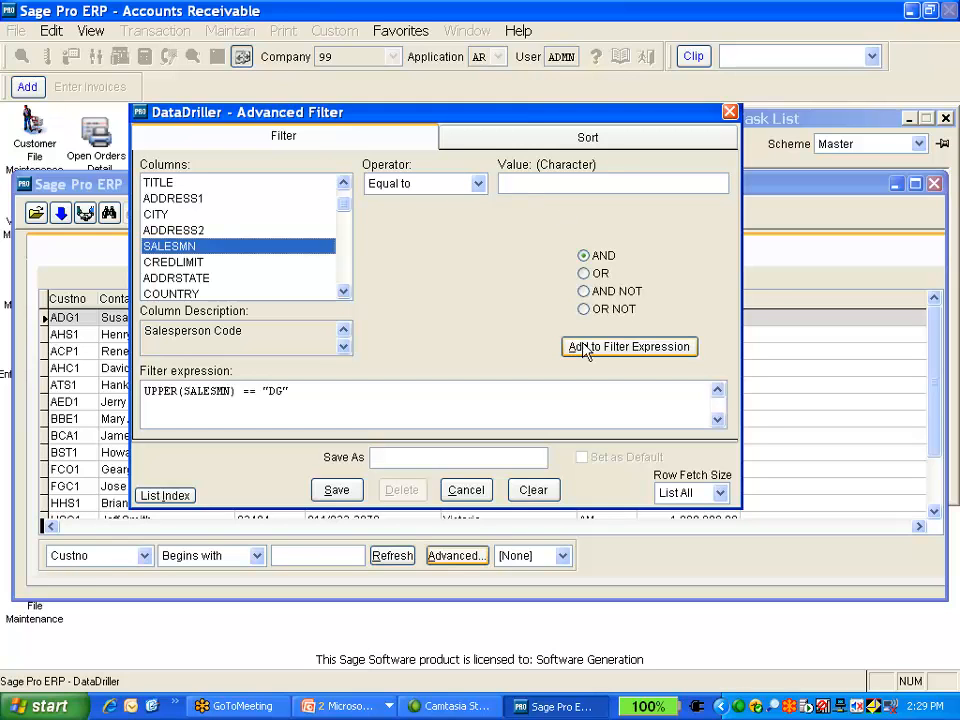
# Save the advanced filter under the name DG Customer
pyautogui.click(423, 458)
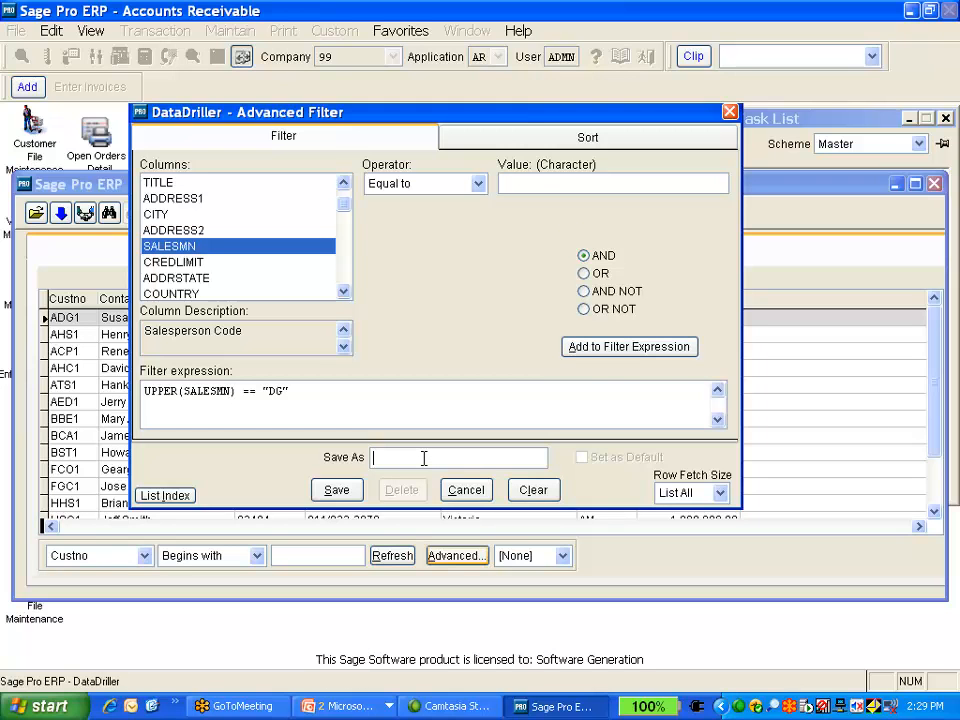
pyautogui.write('DG Cus')
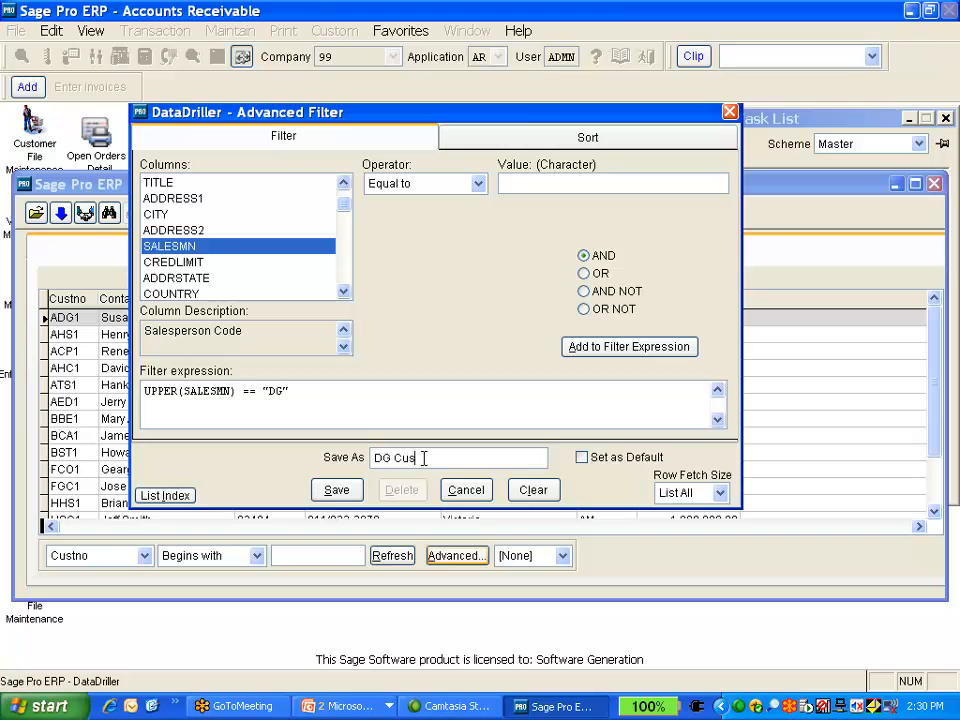
pyautogui.write('tomer')
pyautogui.click(336, 490)
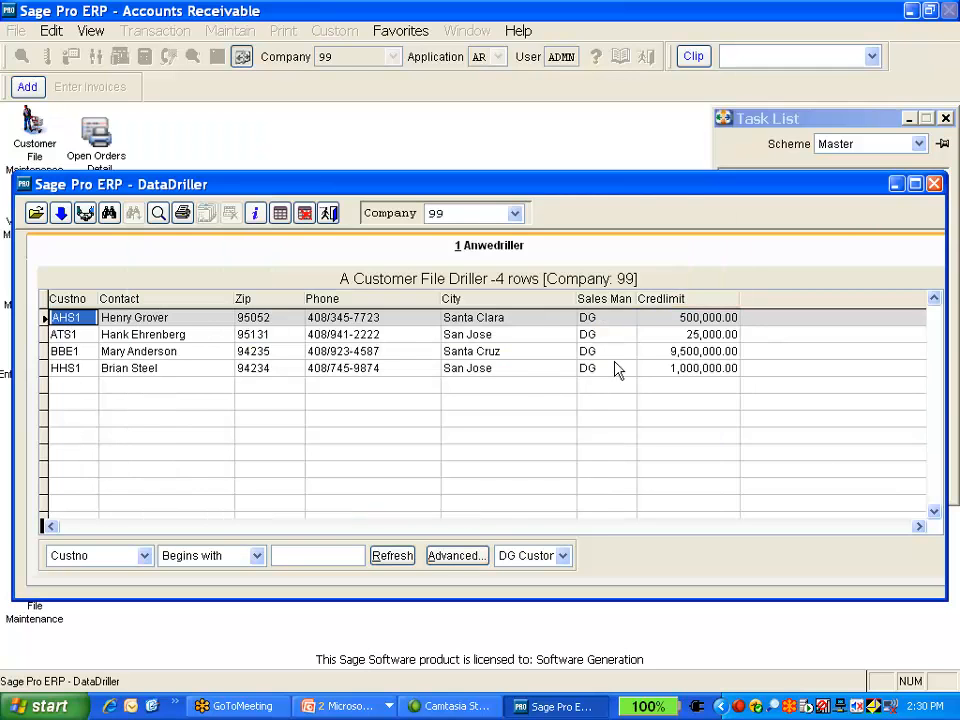
# Reopen the advanced filter, add a SALESMN Equal to LH condition, and rename the filter LH Customer
pyautogui.click(455, 560)
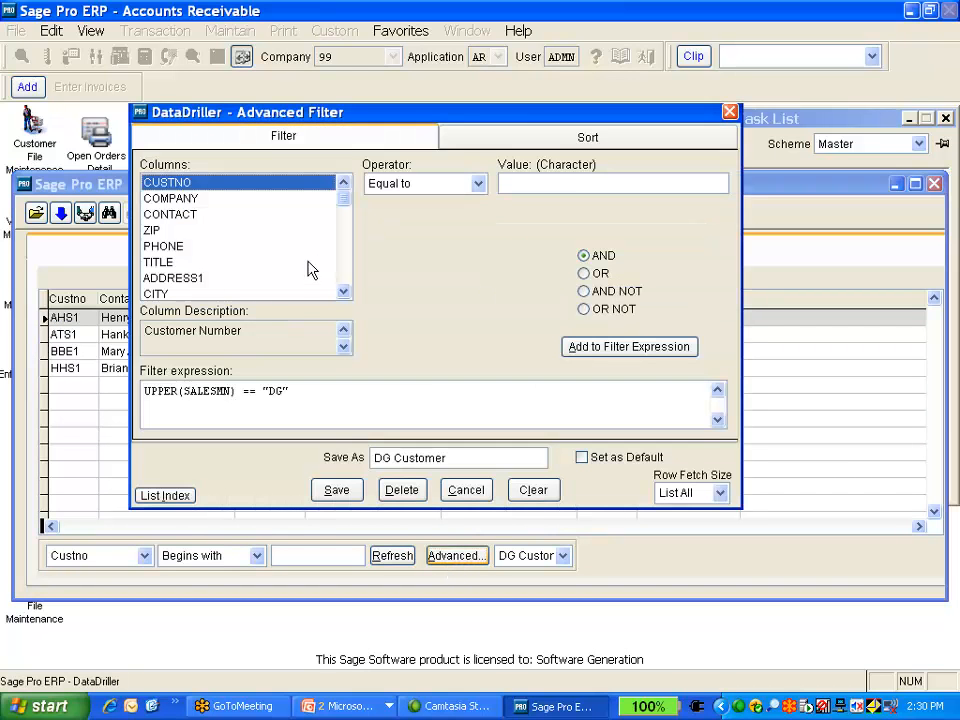
pyautogui.click(343, 291)
pyautogui.click(343, 291)
pyautogui.click(343, 291)
pyautogui.click(343, 291)
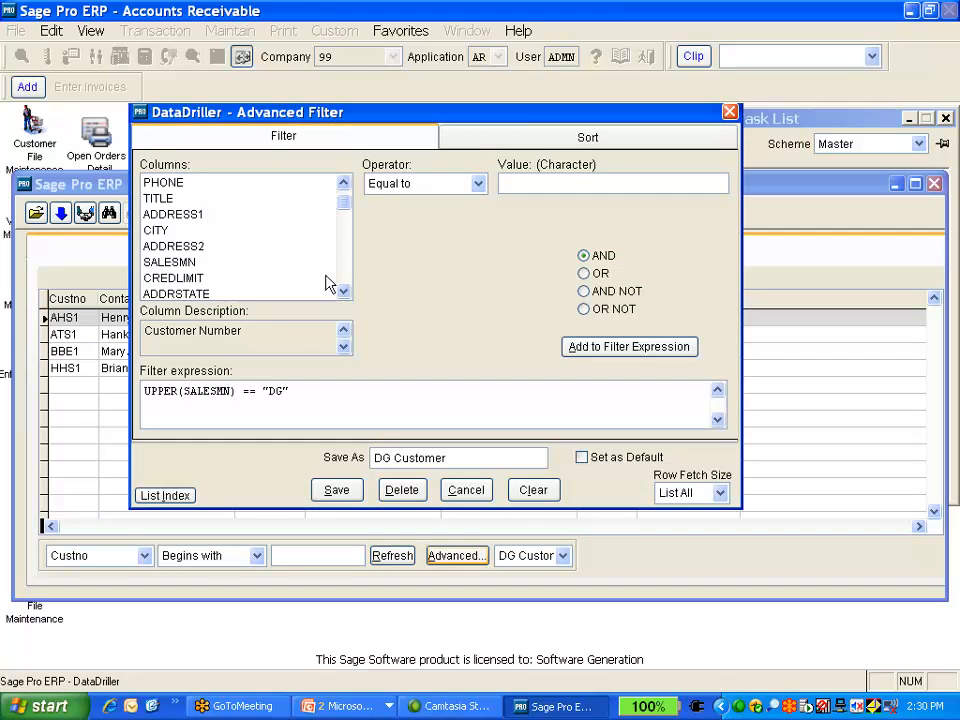
pyautogui.click(250, 262)
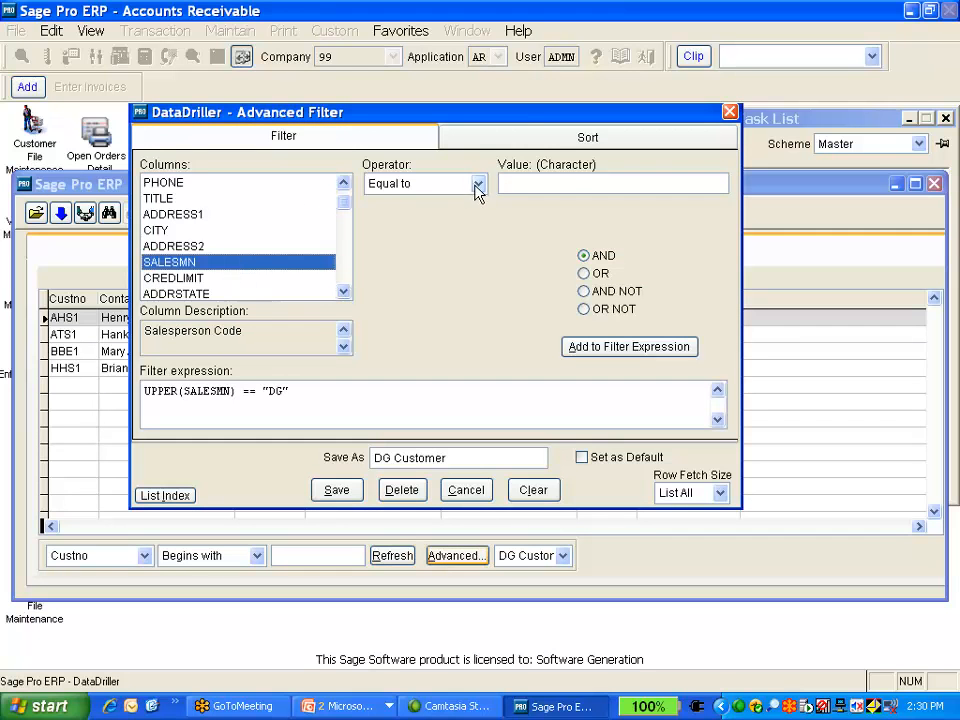
pyautogui.click(567, 190)
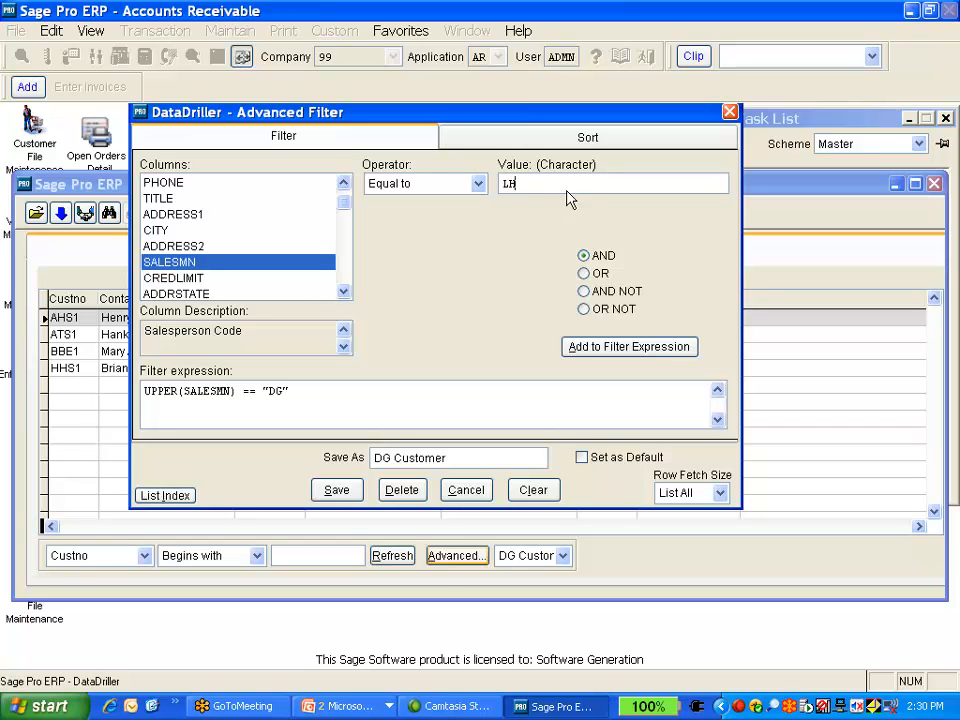
pyautogui.doubleClick(385, 460)
pyautogui.write('LH')
pyautogui.press('Delete')
pyautogui.write('C')
pyautogui.click(576, 347)
# Delete the DG condition from the filter expression and save the LH Customer filter
pyautogui.moveTo(314, 390); pyautogui.dragTo(107, 390)
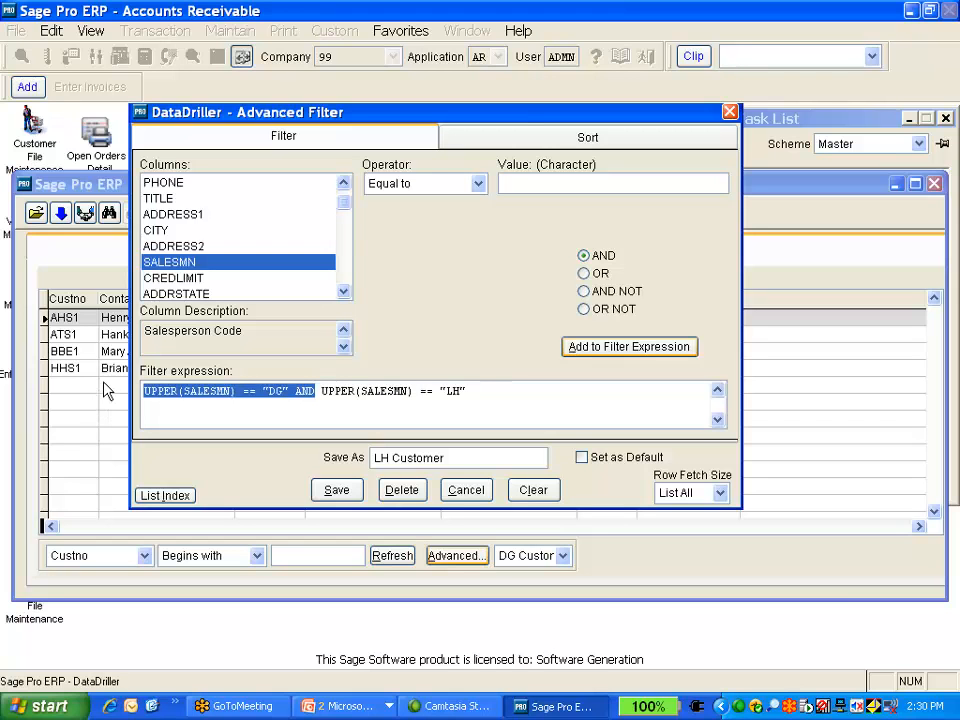
pyautogui.press('Delete')
pyautogui.press('Delete')
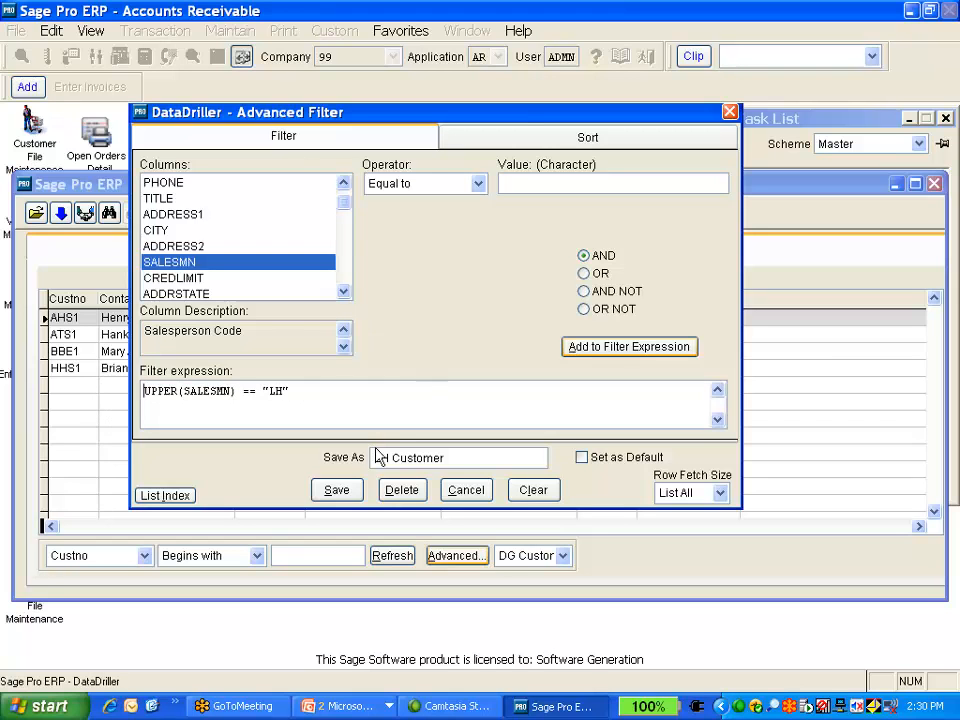
pyautogui.click(336, 490)
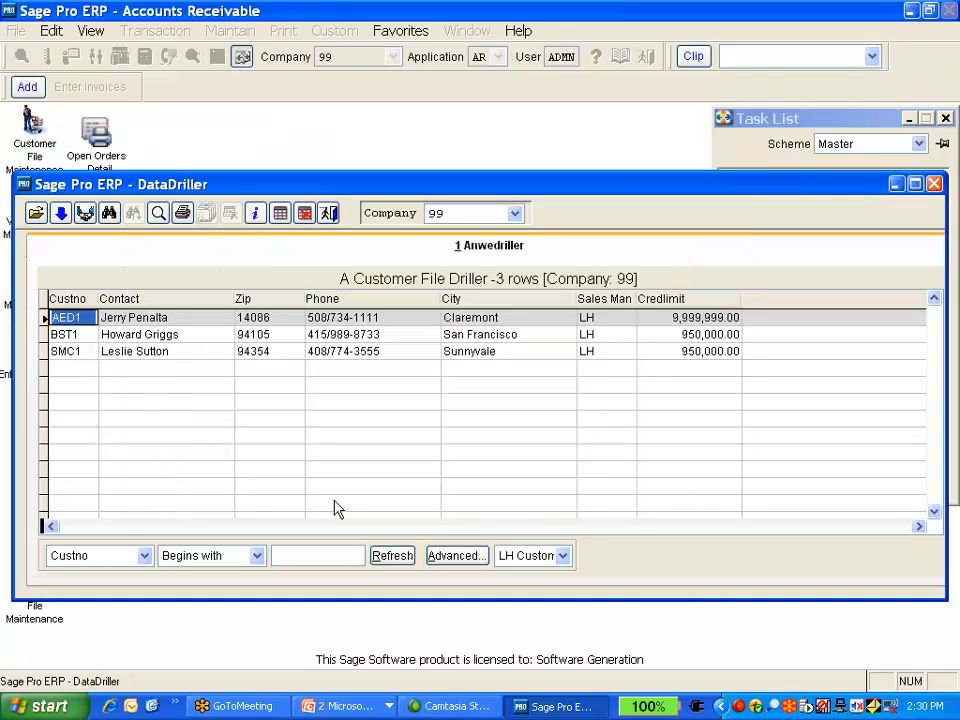
# Sort the customer list by Zip
pyautogui.click(563, 556)
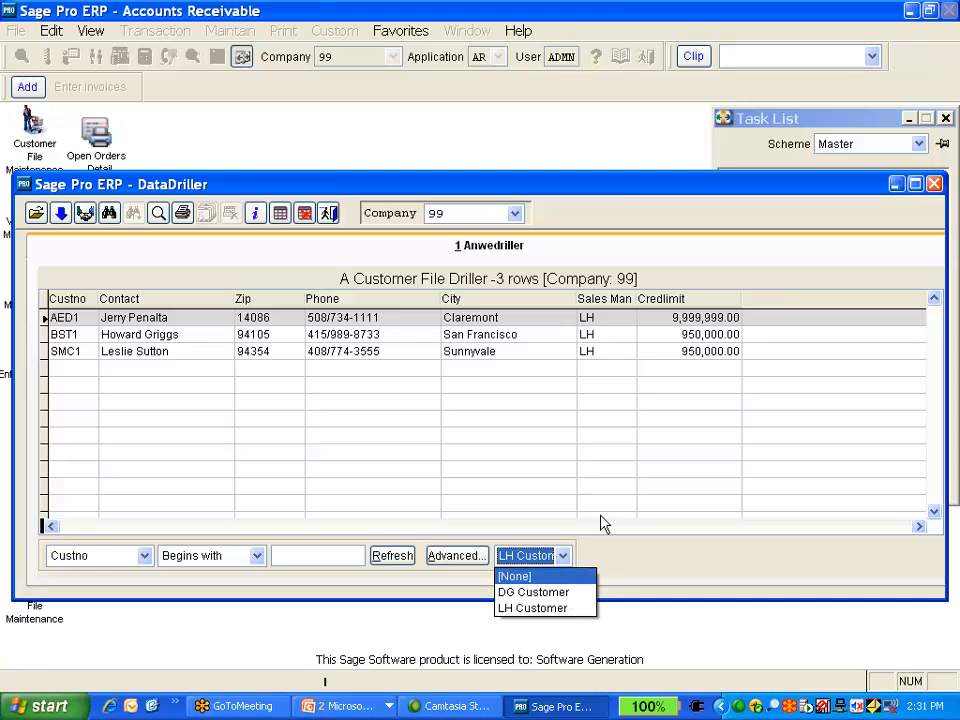
pyautogui.click(385, 315)
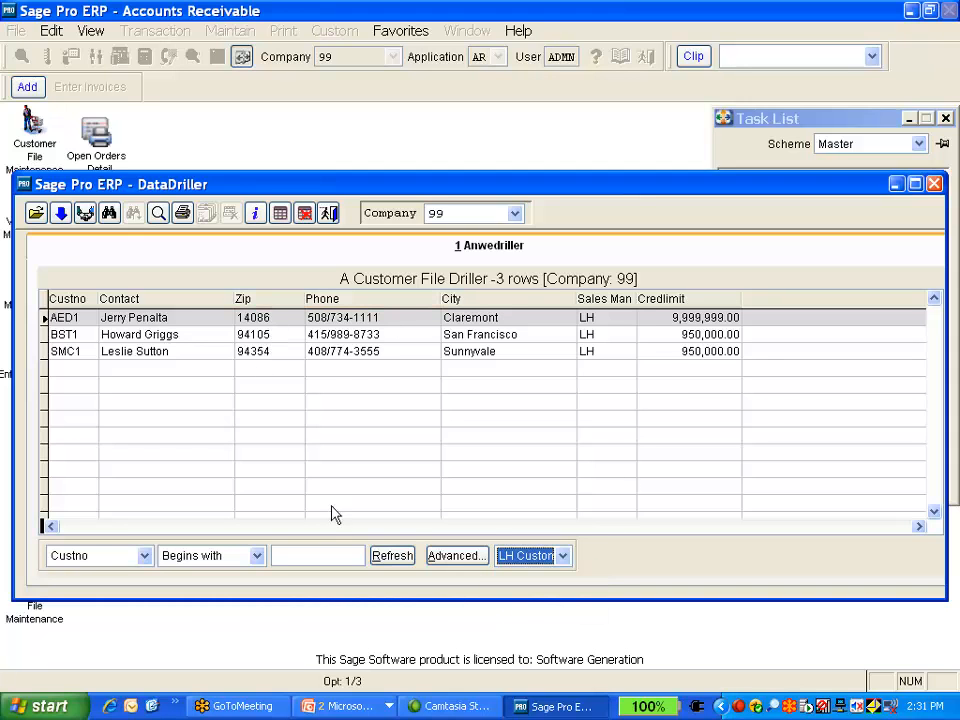
pyautogui.click(241, 302)
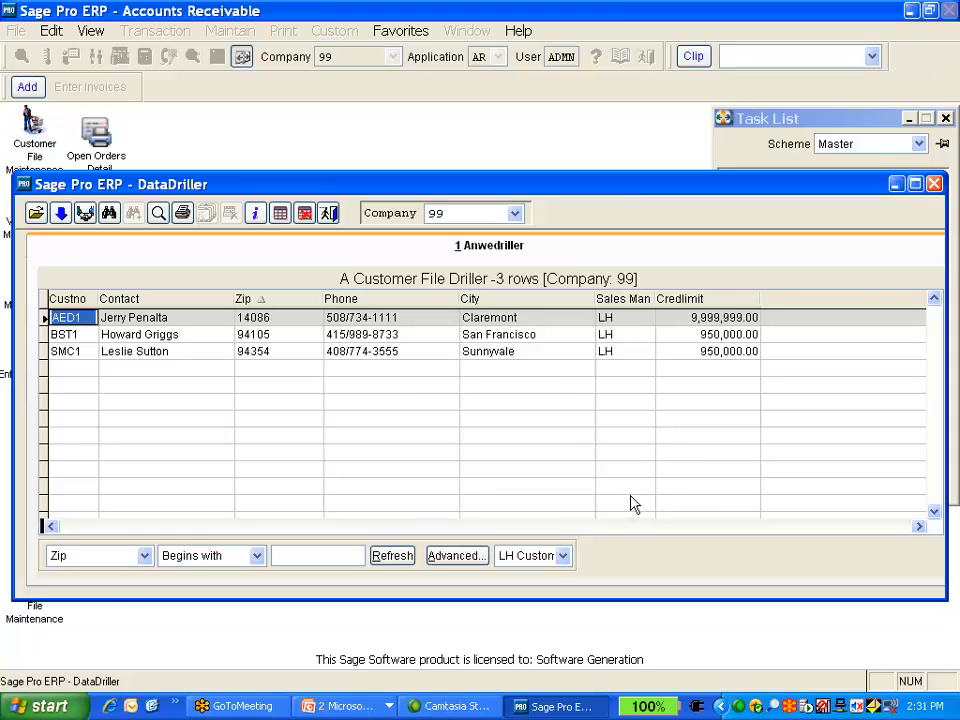
# Review the LH Customer advanced filter without changes, then set the saved filter selection to None
pyautogui.click(563, 556)
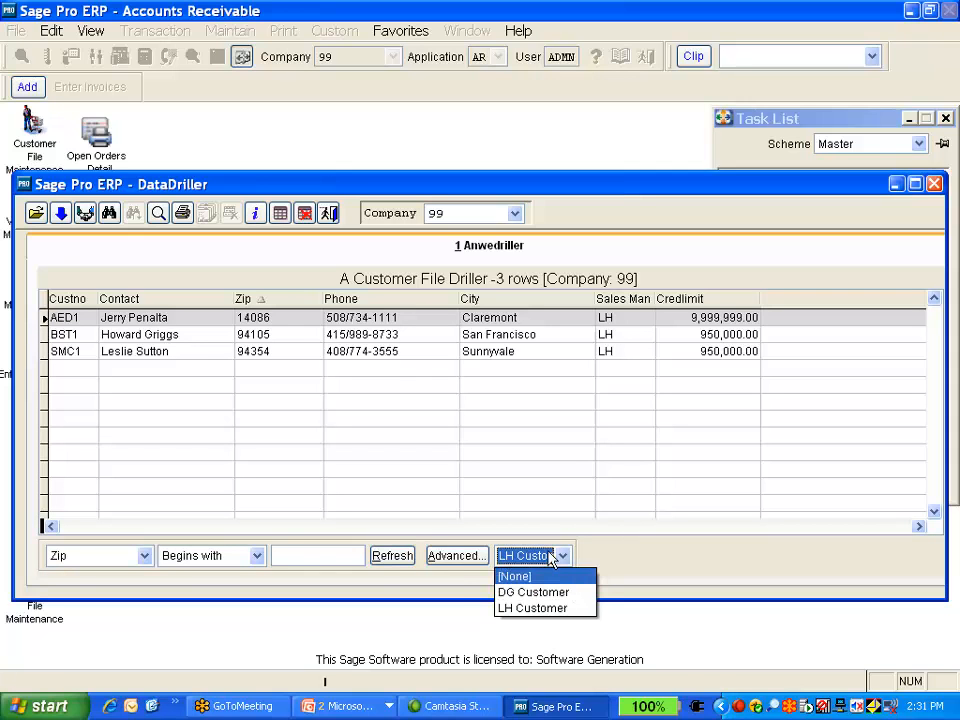
pyautogui.click(453, 557)
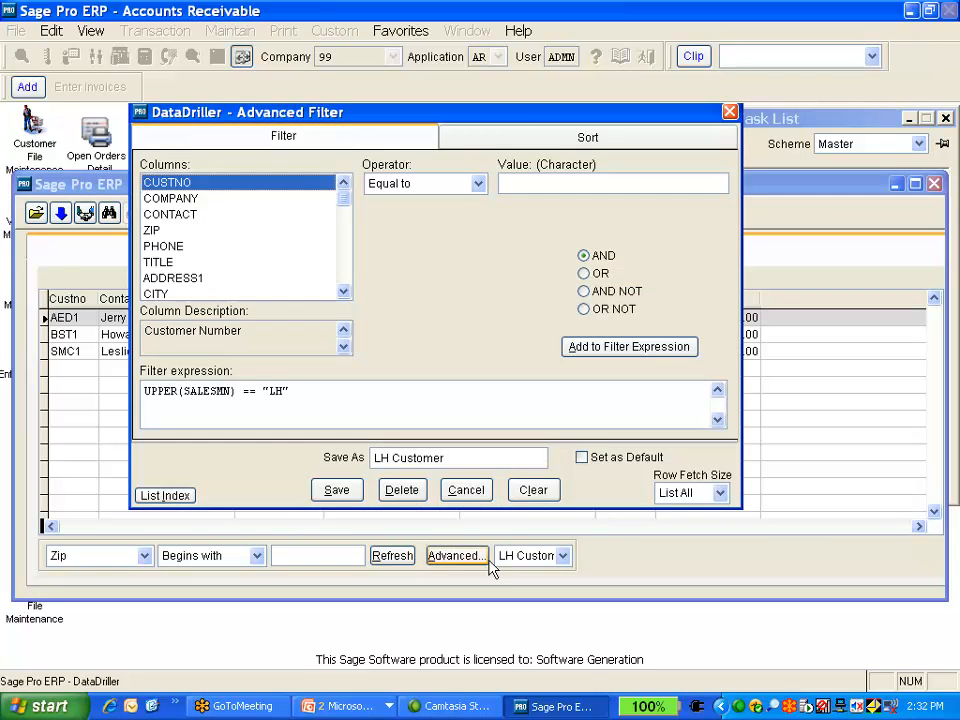
pyautogui.click(730, 111)
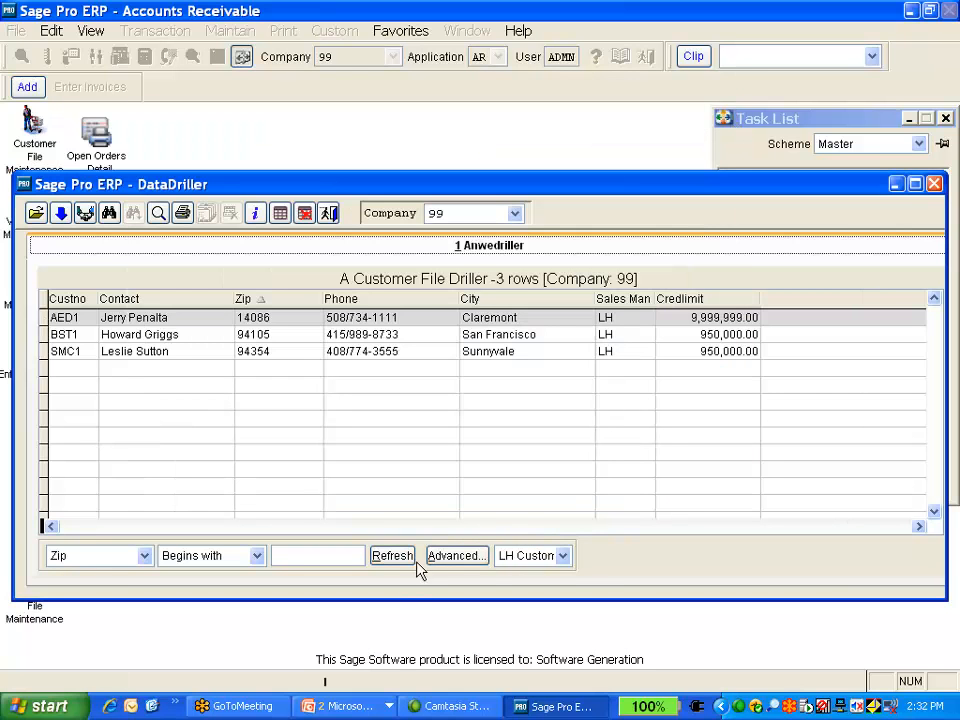
pyautogui.click(566, 558)
pyautogui.click(555, 575)
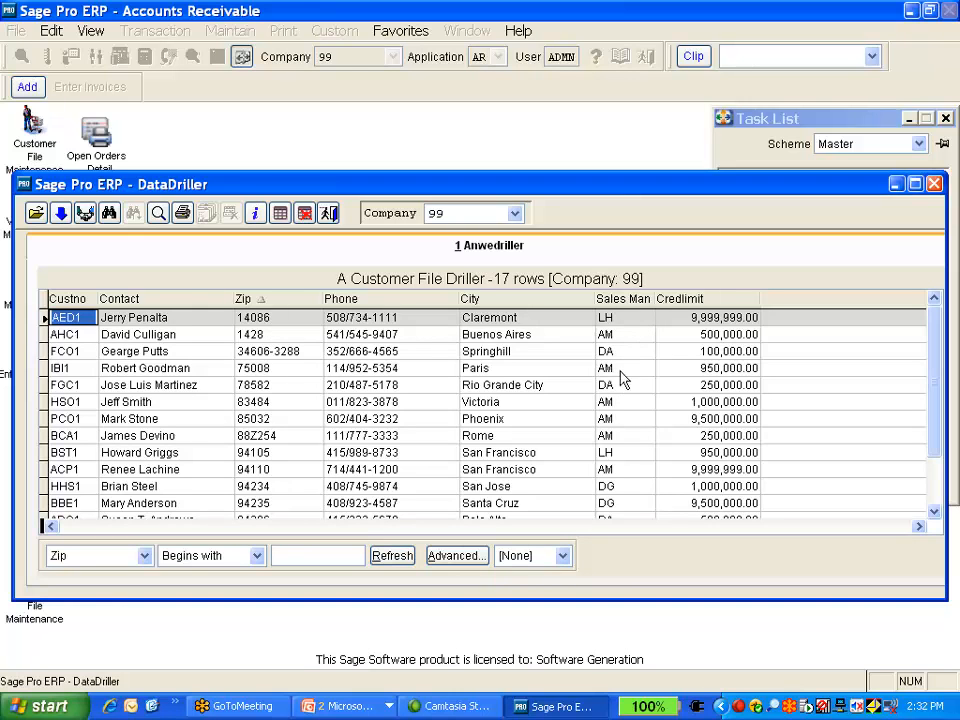
# Build a new advanced filter on SALESMN Equal to DA, removing the stray CUSTNO condition
pyautogui.click(458, 556)
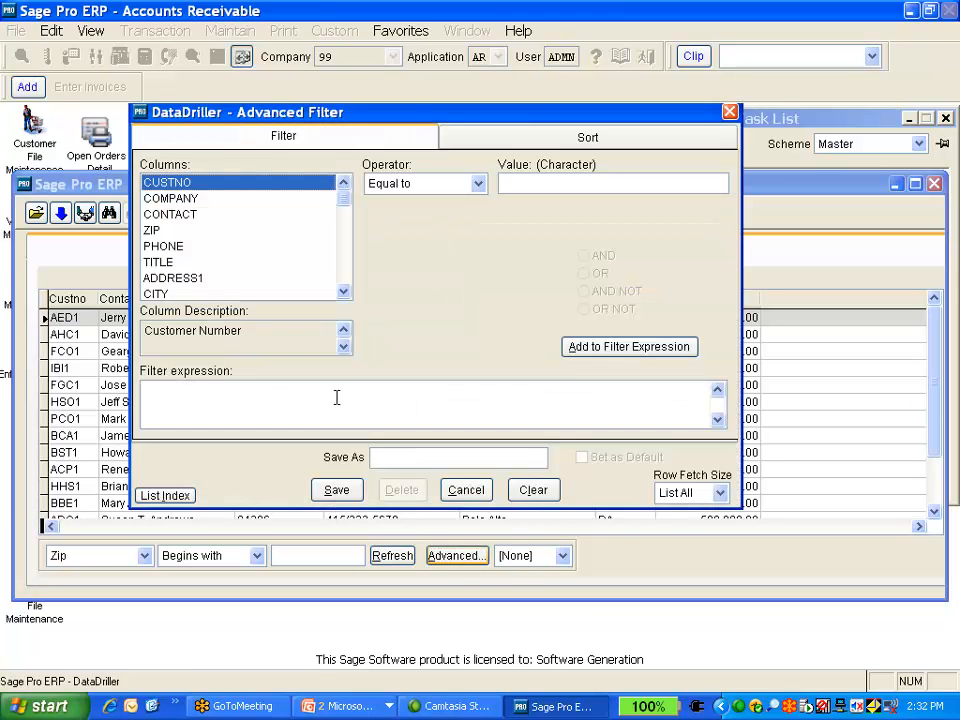
pyautogui.click(590, 350)
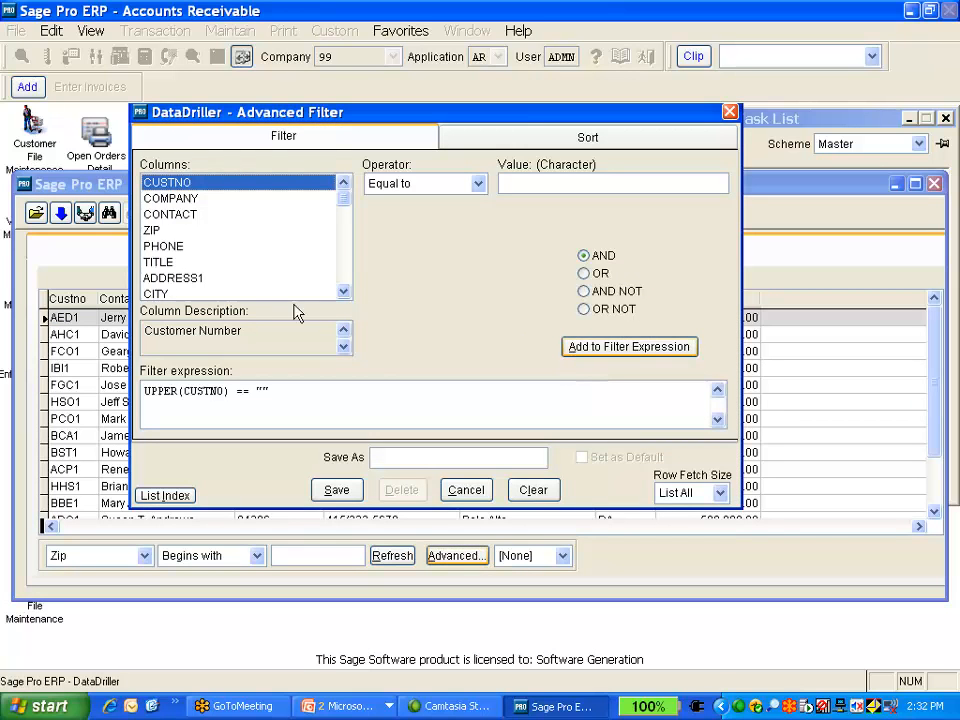
pyautogui.click(344, 292)
pyautogui.click(344, 292)
pyautogui.click(344, 292)
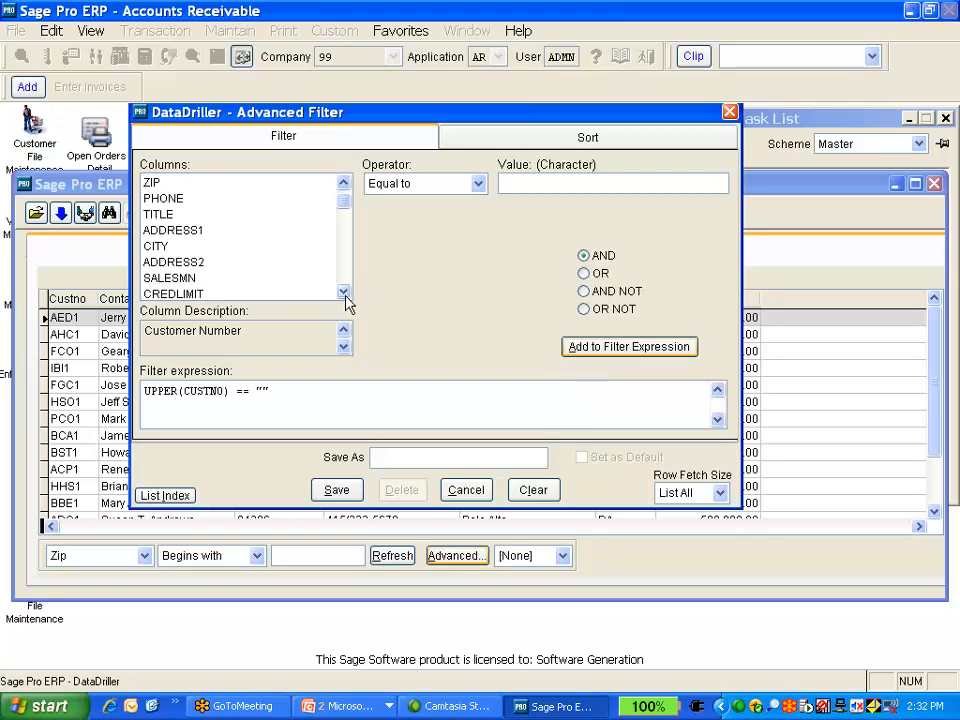
pyautogui.click(212, 278)
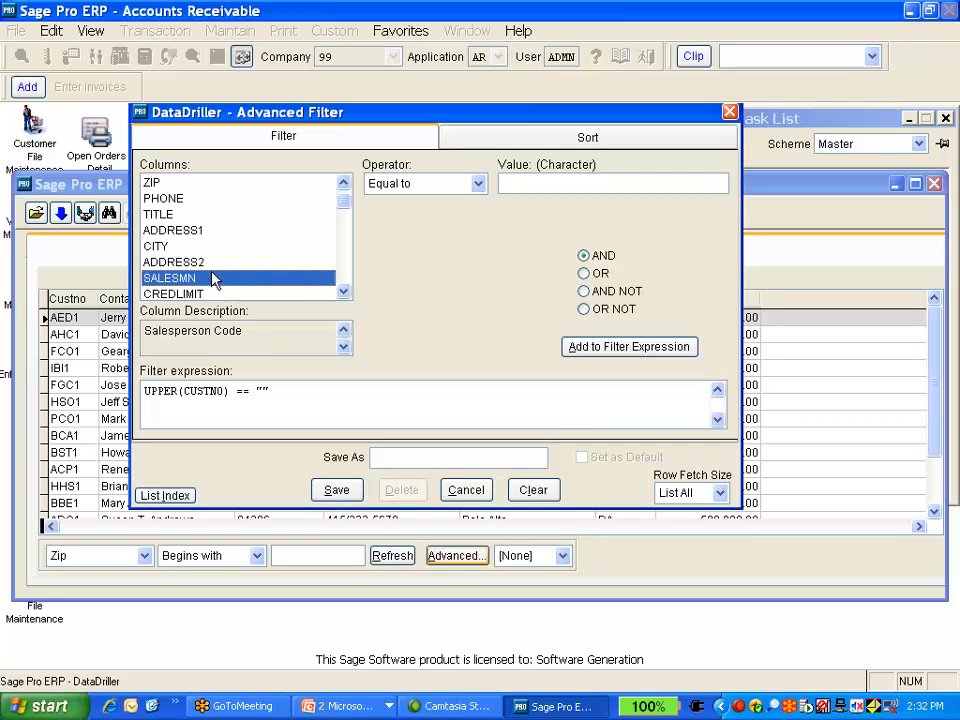
pyautogui.moveTo(278, 390); pyautogui.dragTo(144, 394)
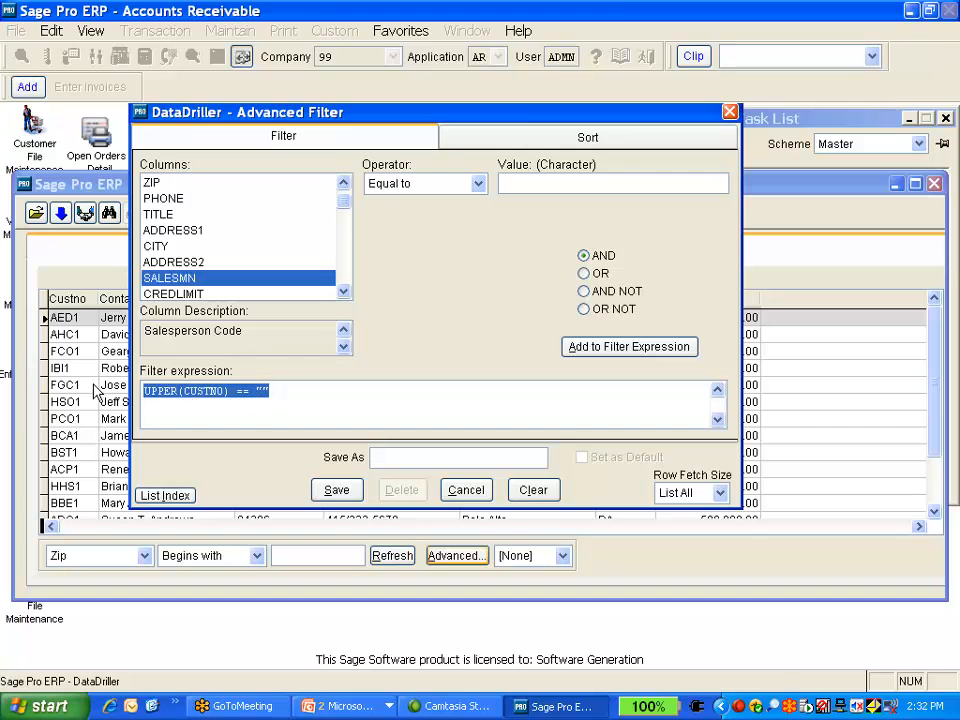
pyautogui.press('Delete')
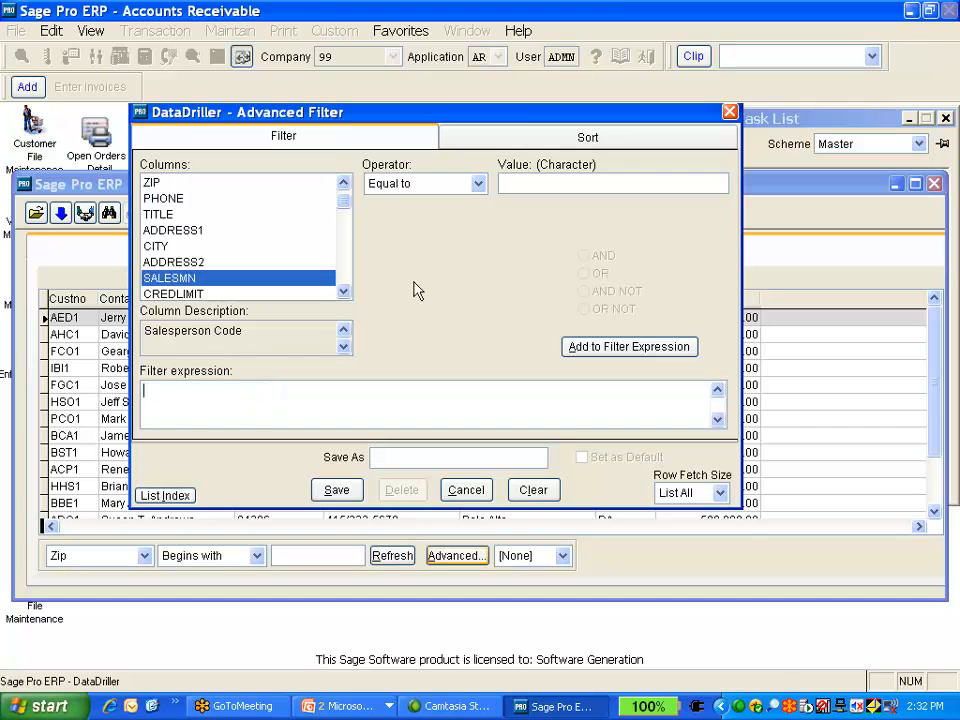
pyautogui.click(565, 348)
pyautogui.click(521, 185)
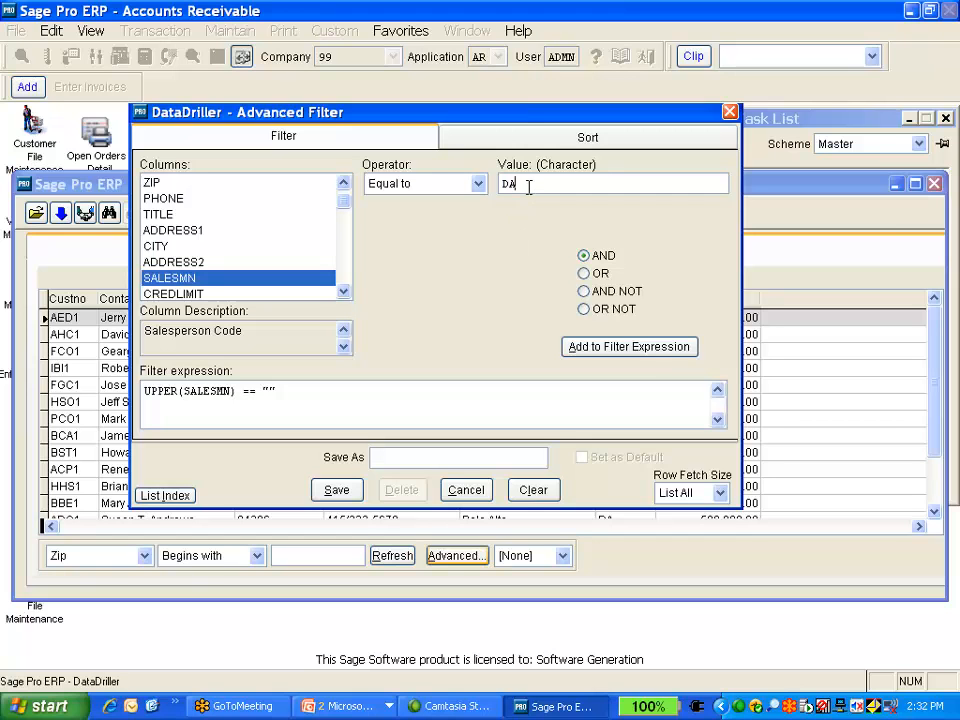
pyautogui.click(626, 348)
pyautogui.moveTo(305, 390); pyautogui.dragTo(143, 391)
pyautogui.press('Delete')
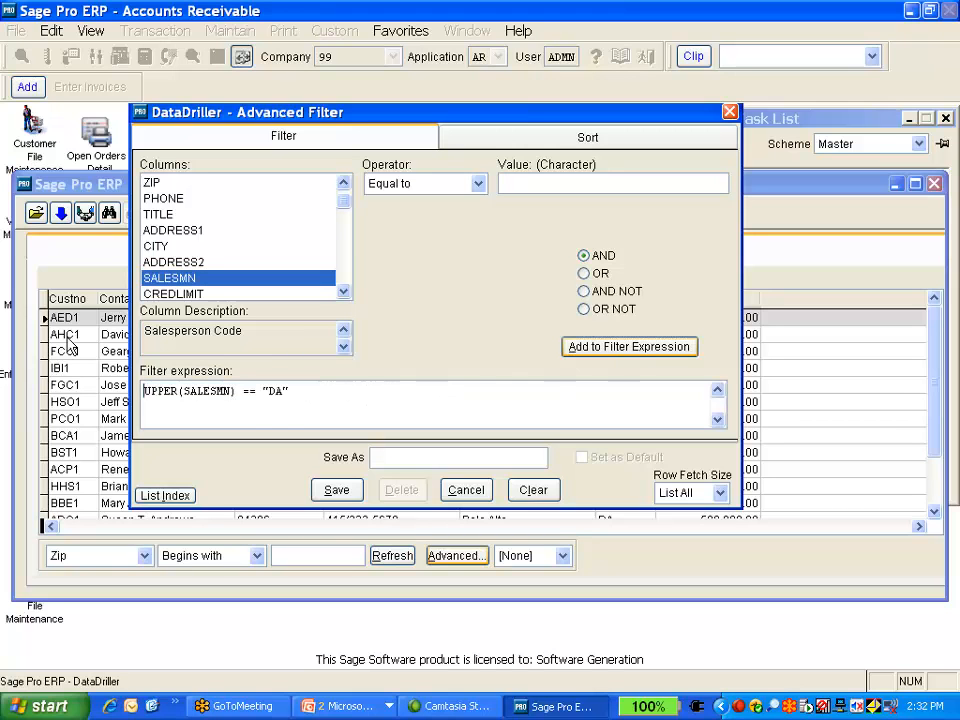
# Save the filter under the name DA Cstomers
pyautogui.click(377, 457)
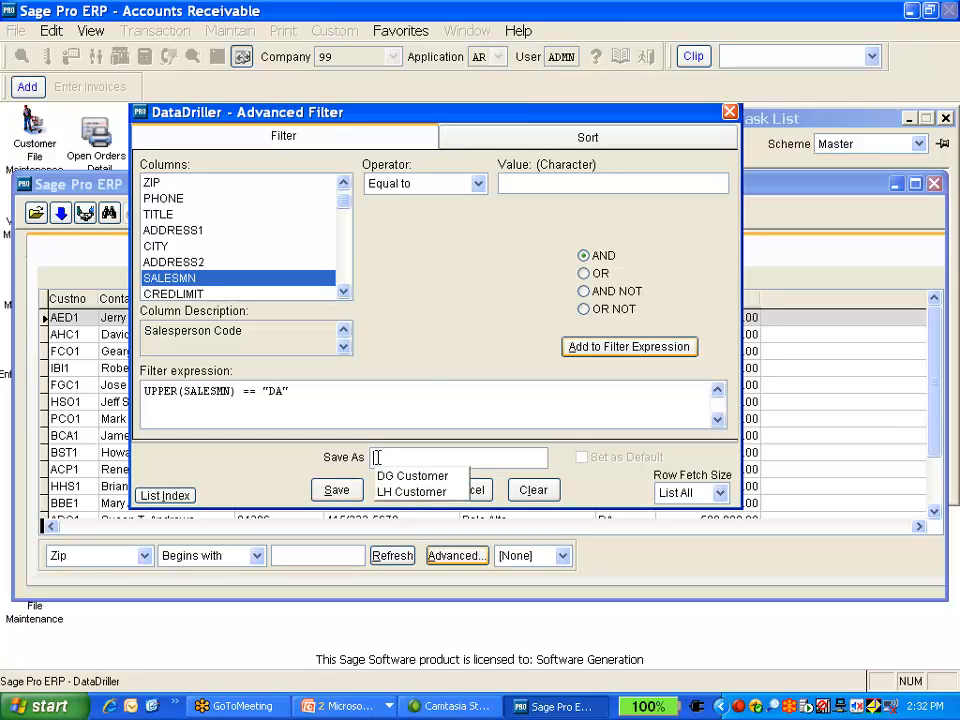
pyautogui.write('DA Cstomers')
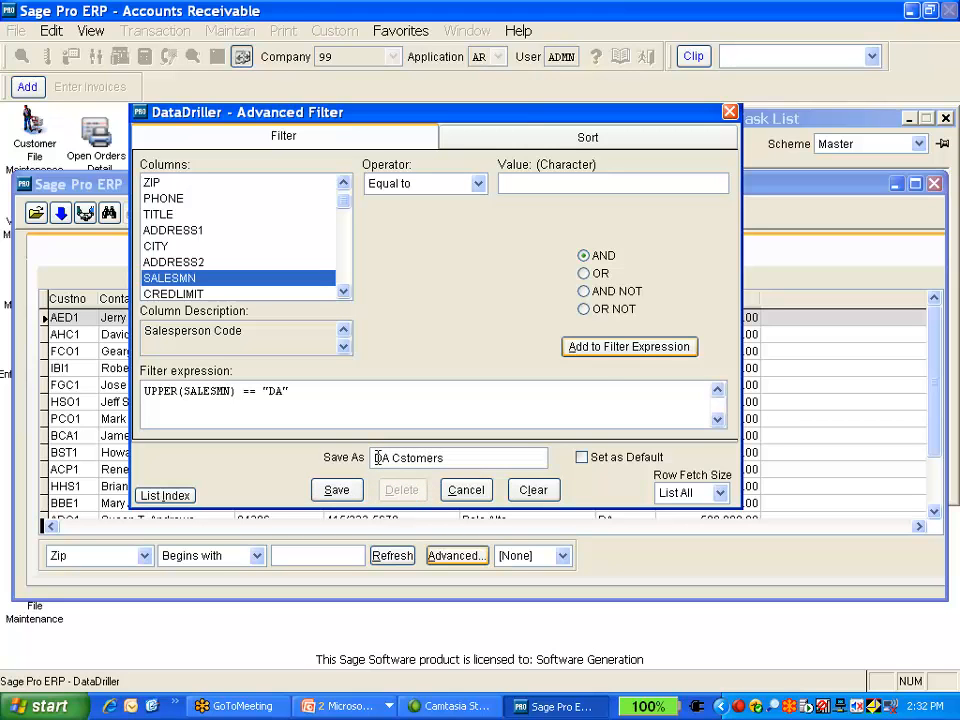
pyautogui.click(337, 489)
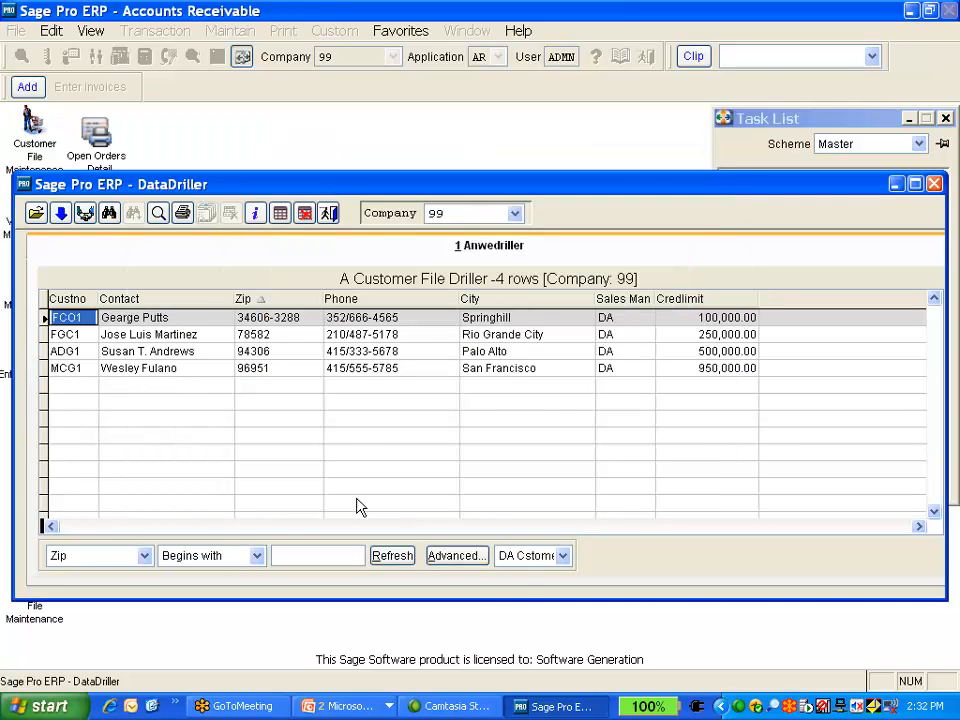
# Switch the applied saved filter to DG Customer and then to LH Customer
pyautogui.click(563, 556)
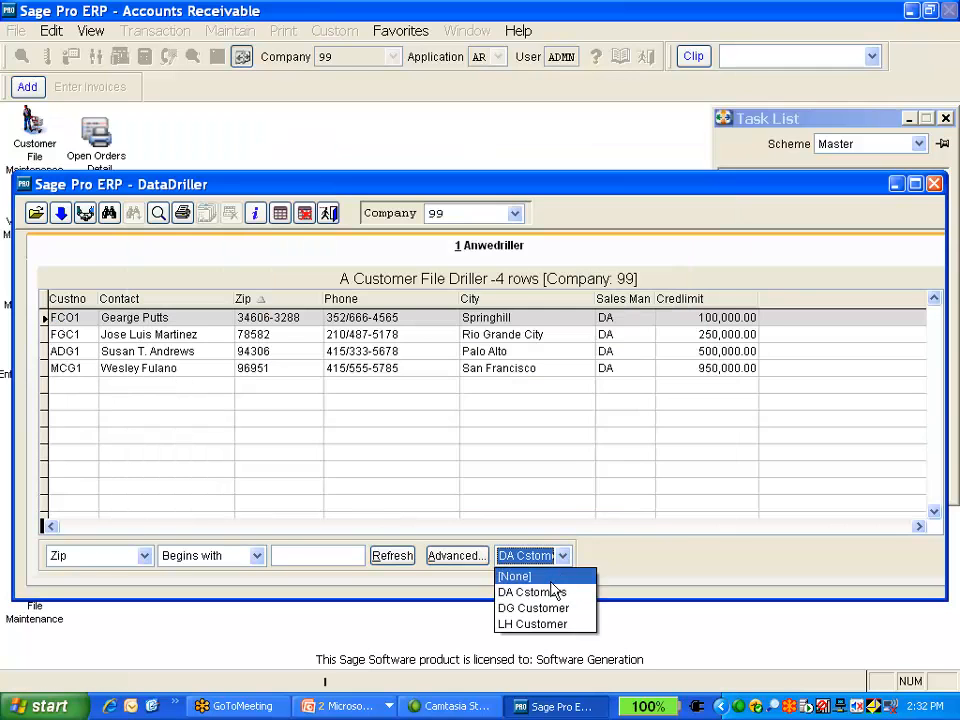
pyautogui.click(553, 607)
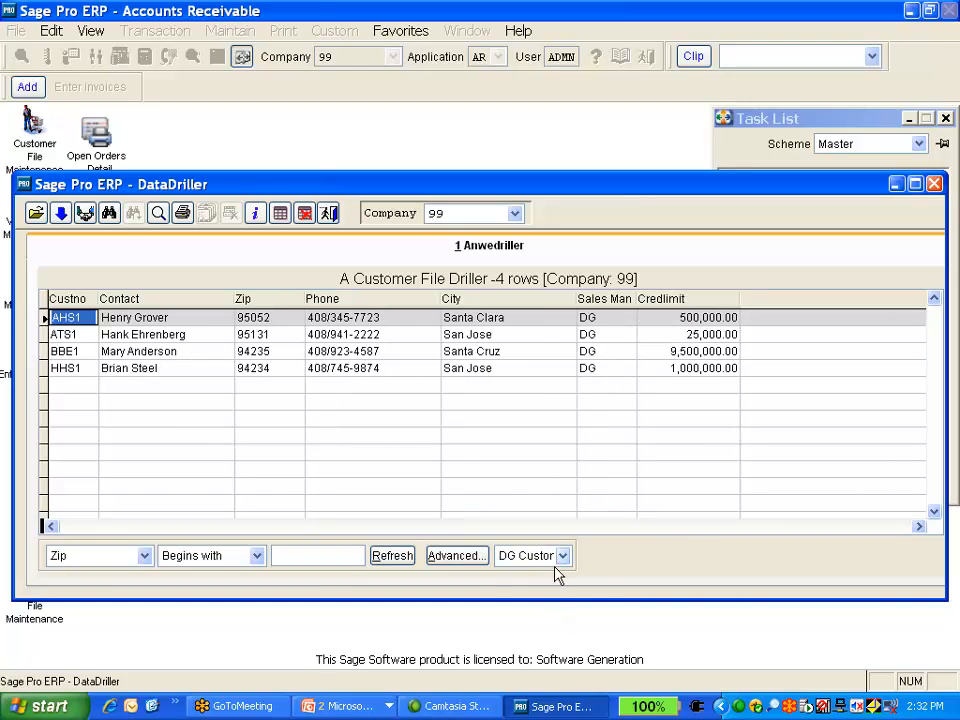
pyautogui.click(562, 556)
pyautogui.click(555, 624)
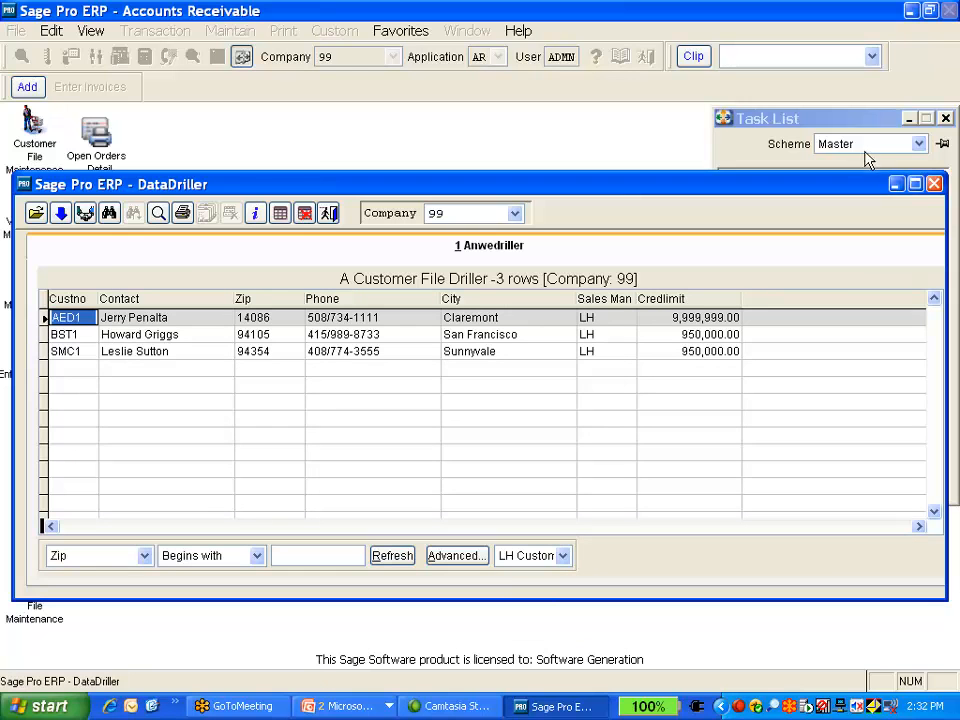
# Close DataDriller and switch the application to SO
pyautogui.click(934, 184)
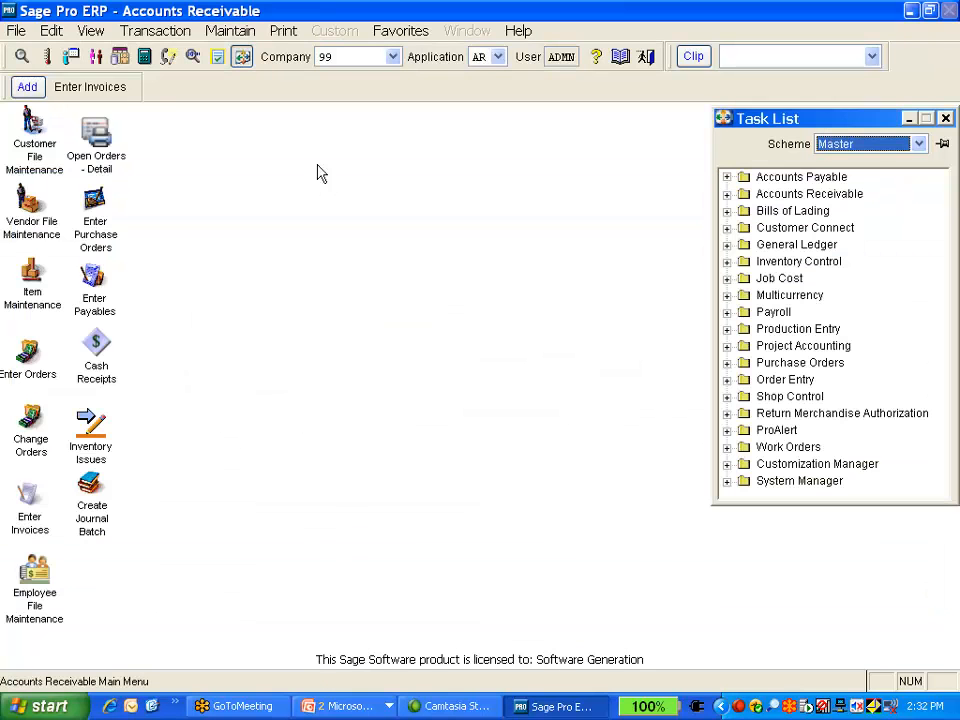
pyautogui.click(498, 56)
pyautogui.click(530, 266)
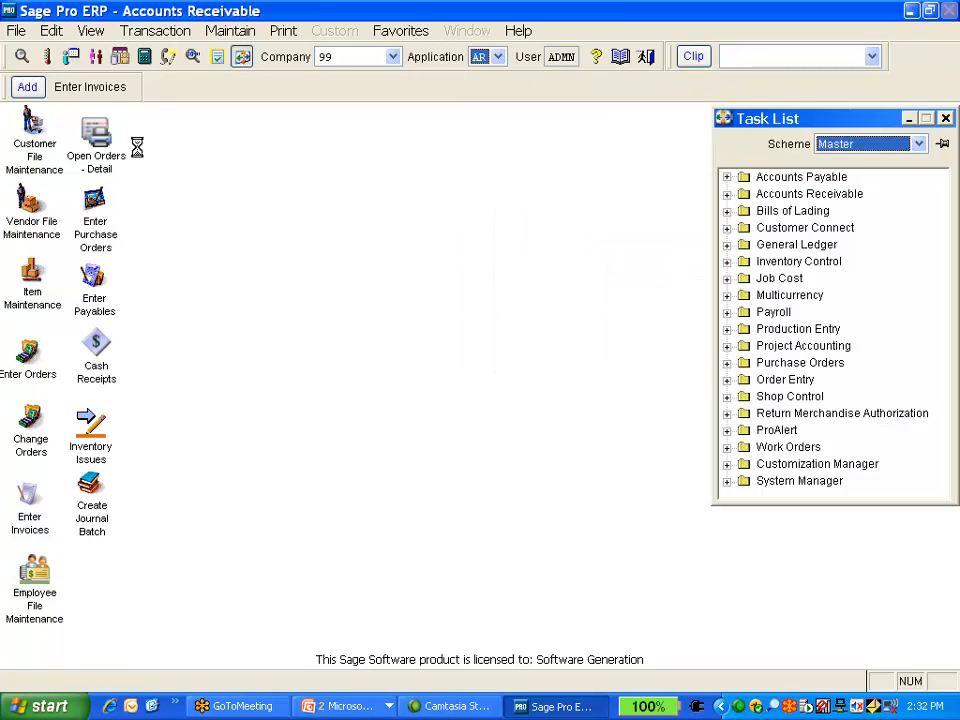
# Open the Enter Orders screen
pyautogui.click(155, 32)
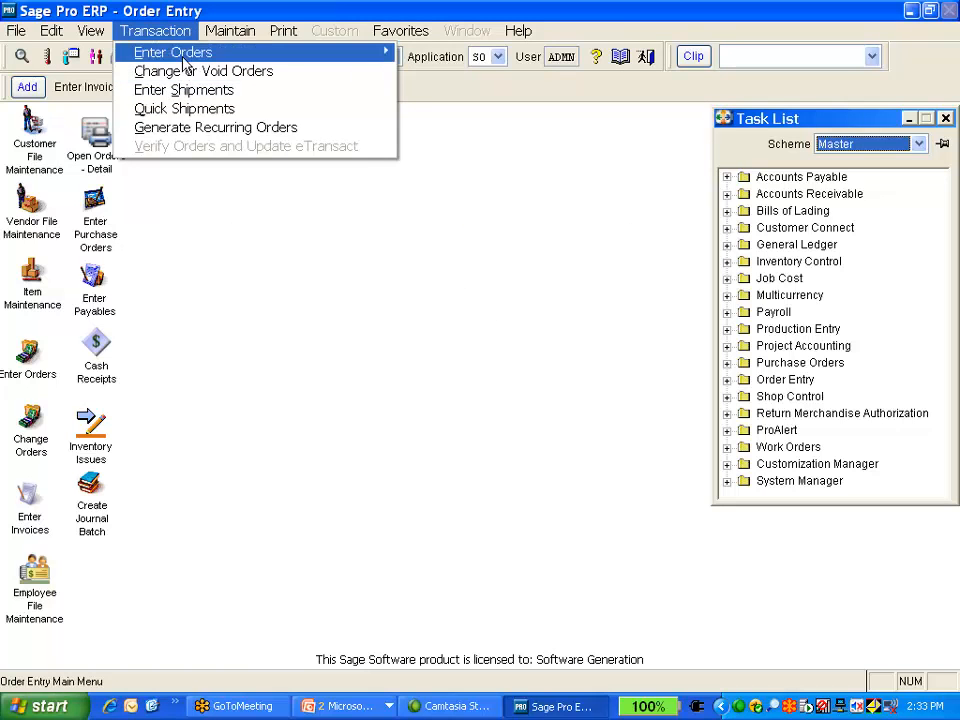
pyautogui.moveTo(160, 55)
pyautogui.click(435, 52)
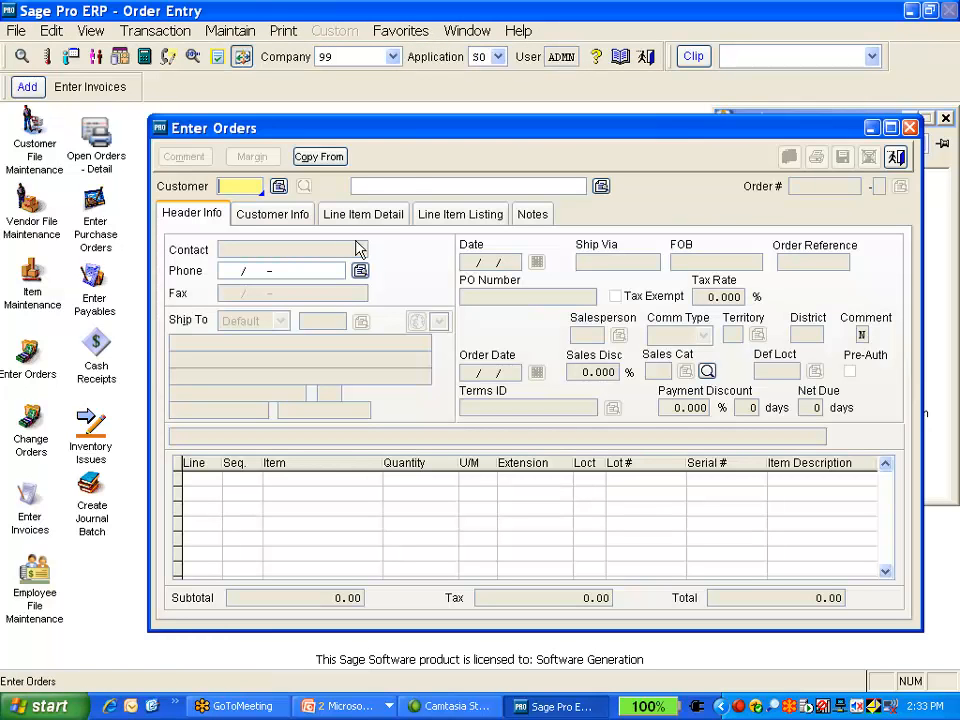
# Look up a customer for the order using the DGcustomer saved filter and select BBE1, Bay Business Enterprises
pyautogui.click(279, 186)
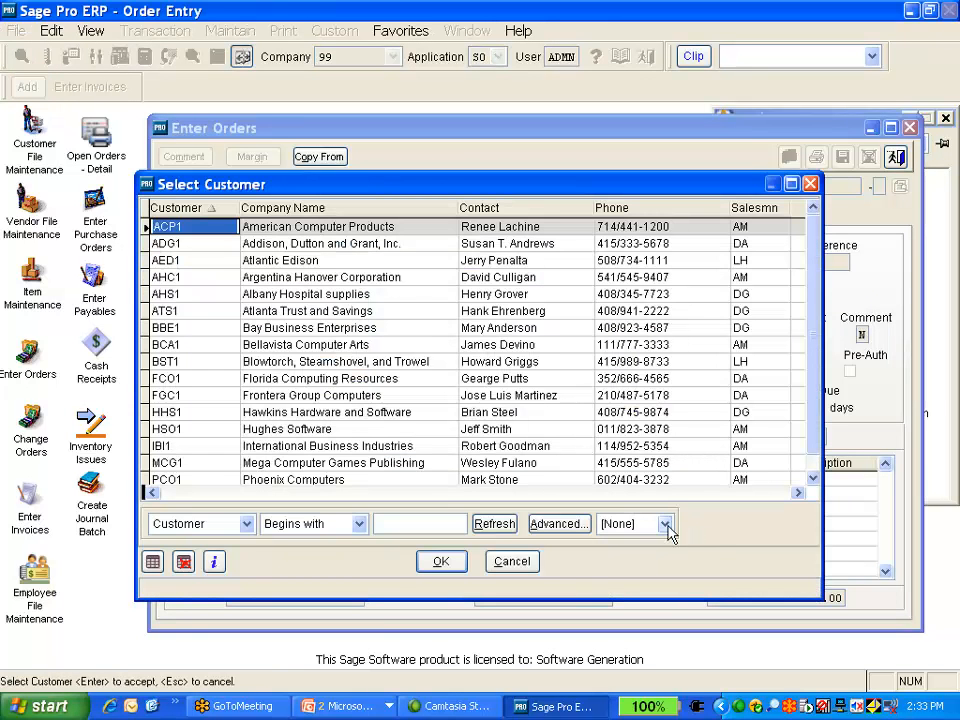
pyautogui.click(664, 524)
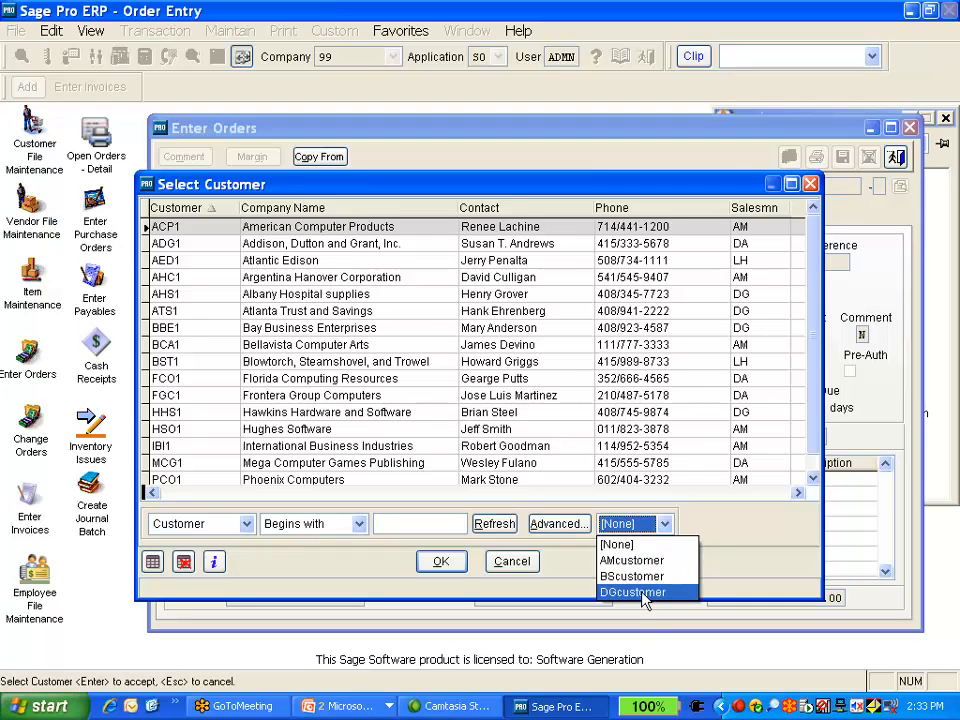
pyautogui.click(641, 592)
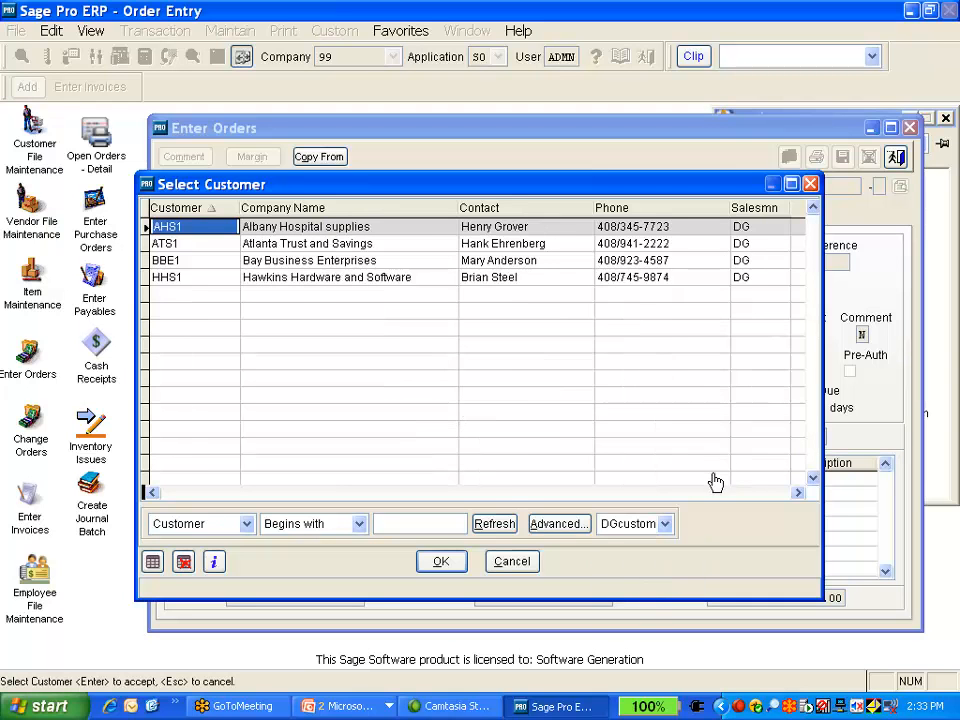
pyautogui.doubleClick(192, 261)
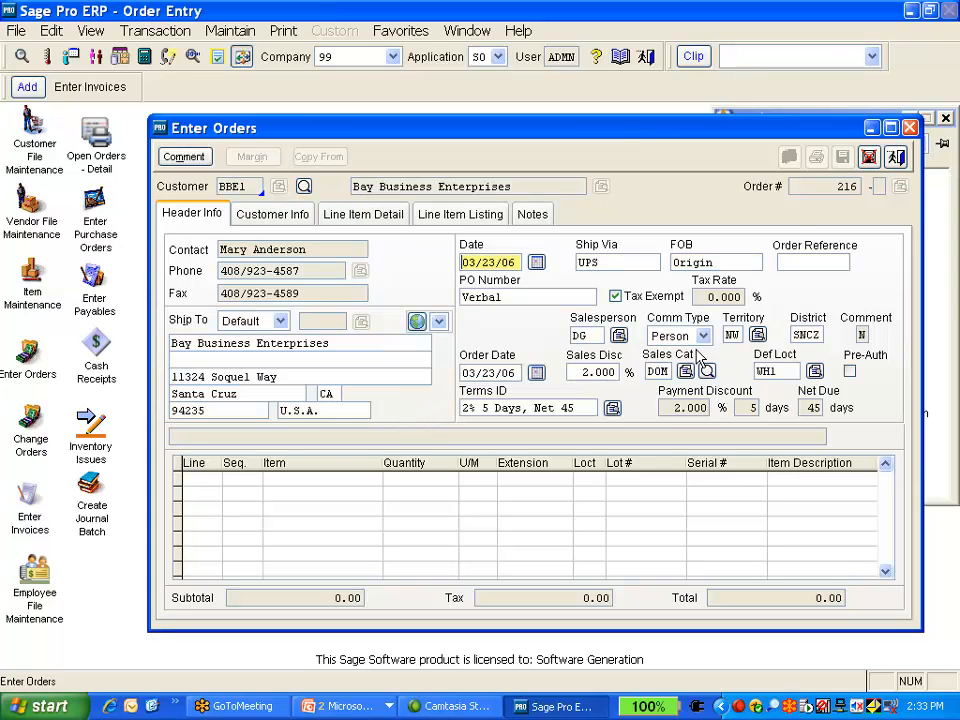
# Exit the Enter Orders screen without saving the order
pyautogui.click(896, 158)
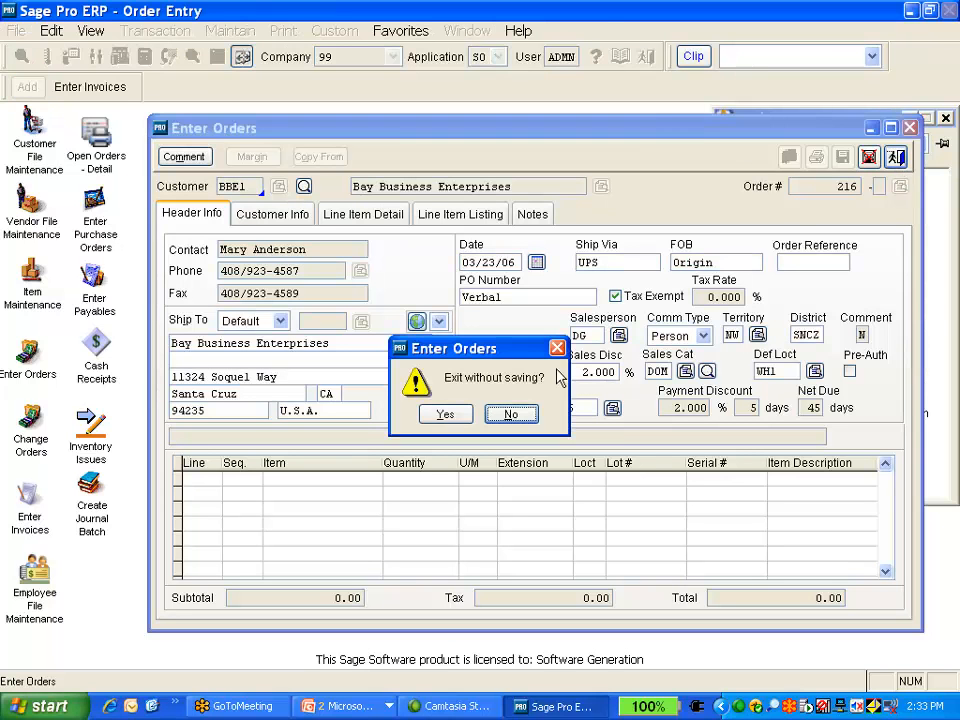
pyautogui.click(440, 413)
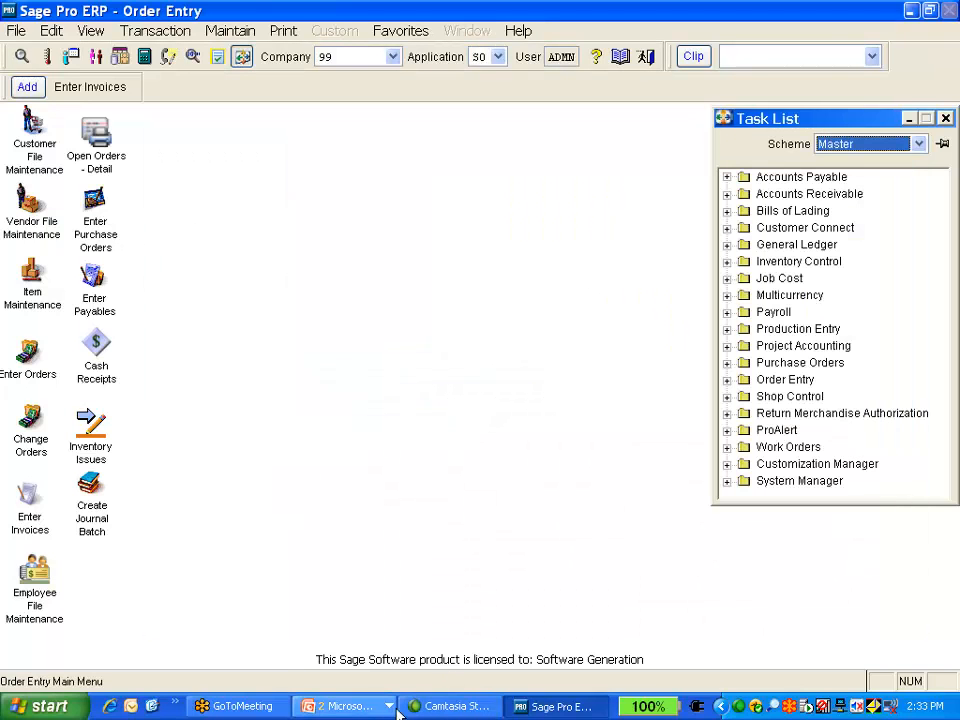
# Switch to the PowerPoint slide show window and advance to the next slide
pyautogui.click(345, 706)
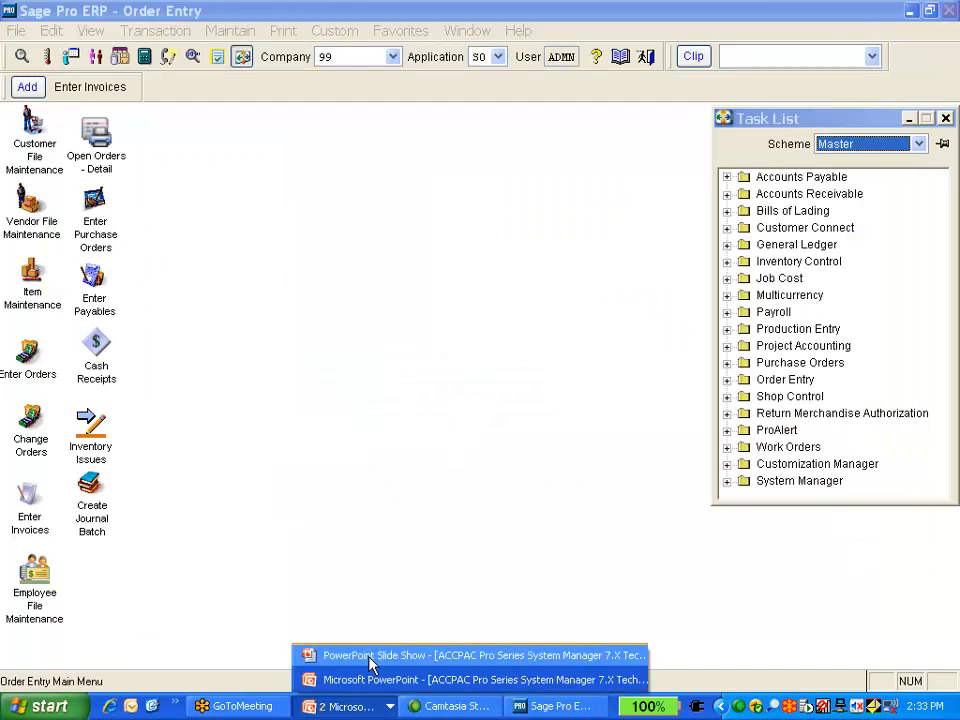
pyautogui.click(370, 657)
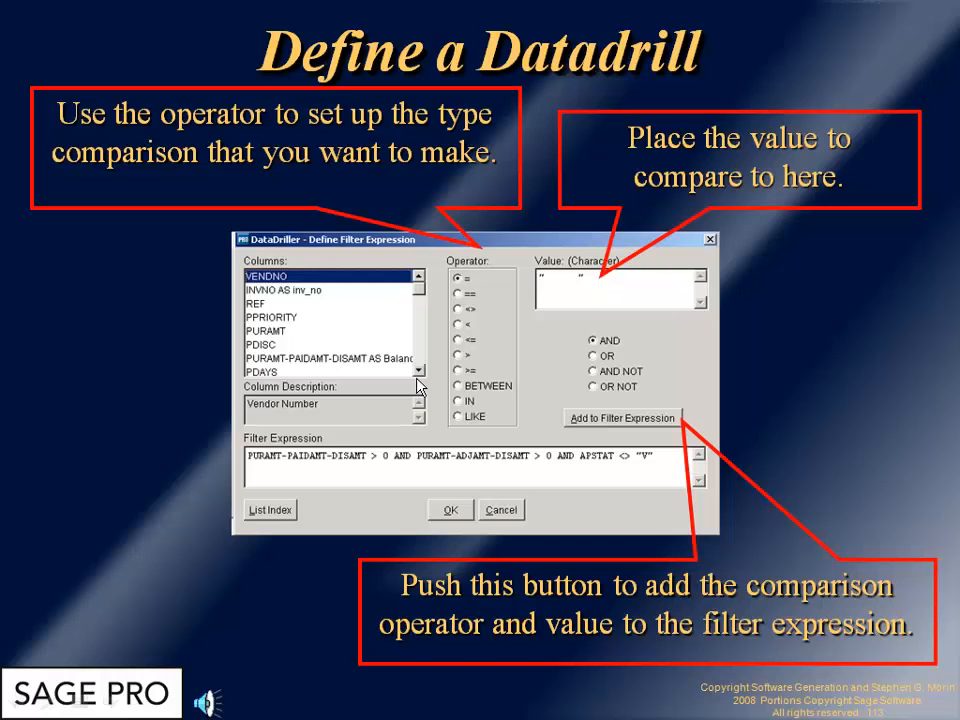
pyautogui.click(418, 388)
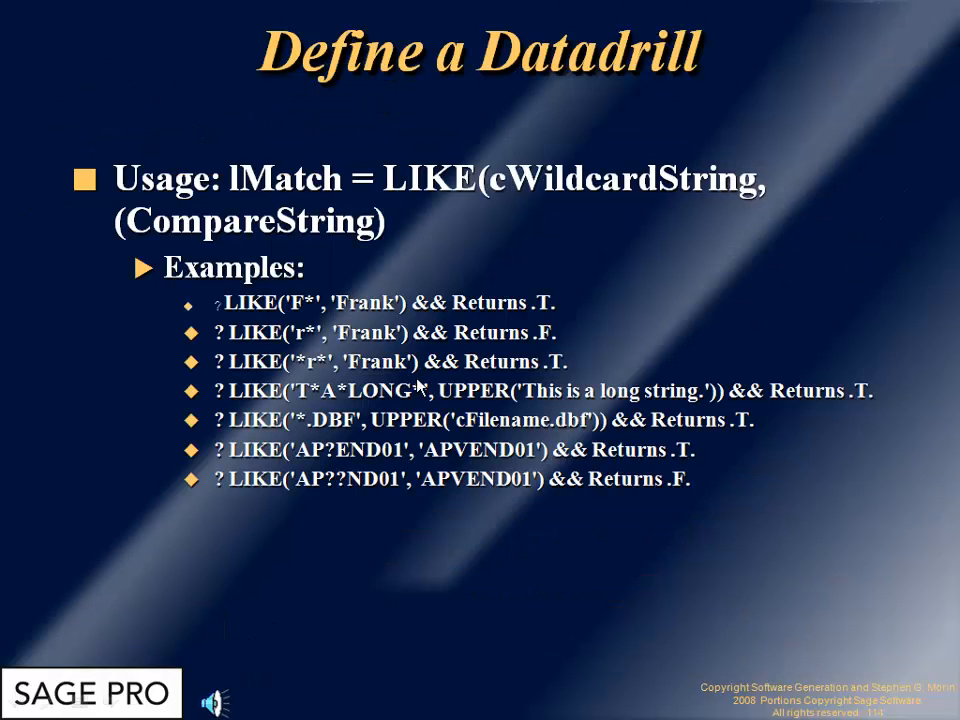
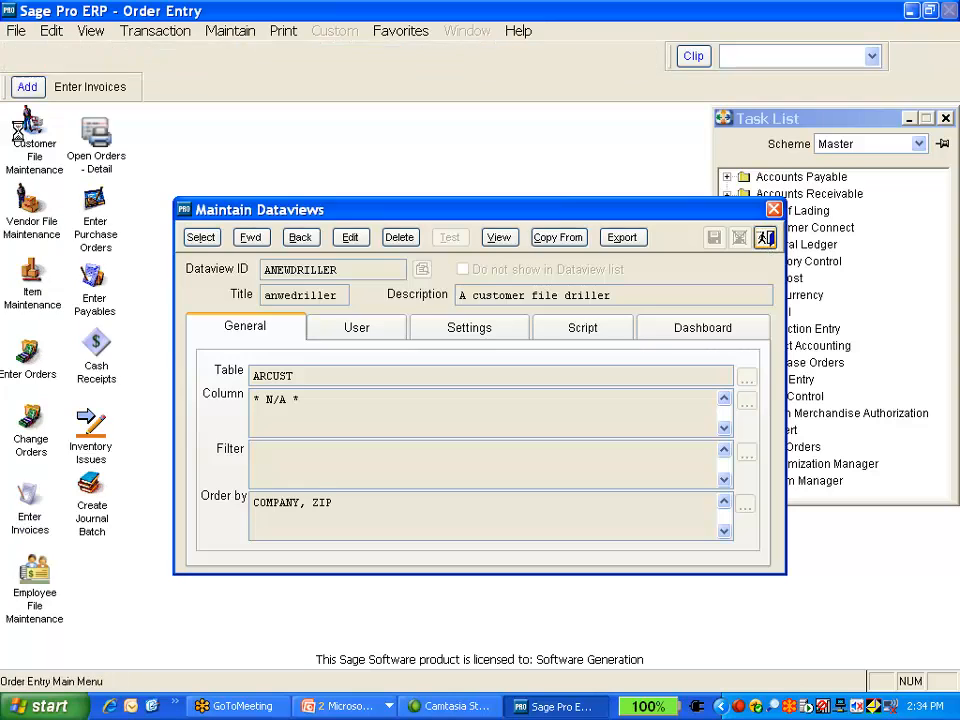
# Open the 'A customer file driller' (anwedriller) dataview in the DataDriller
pyautogui.click(16, 31)
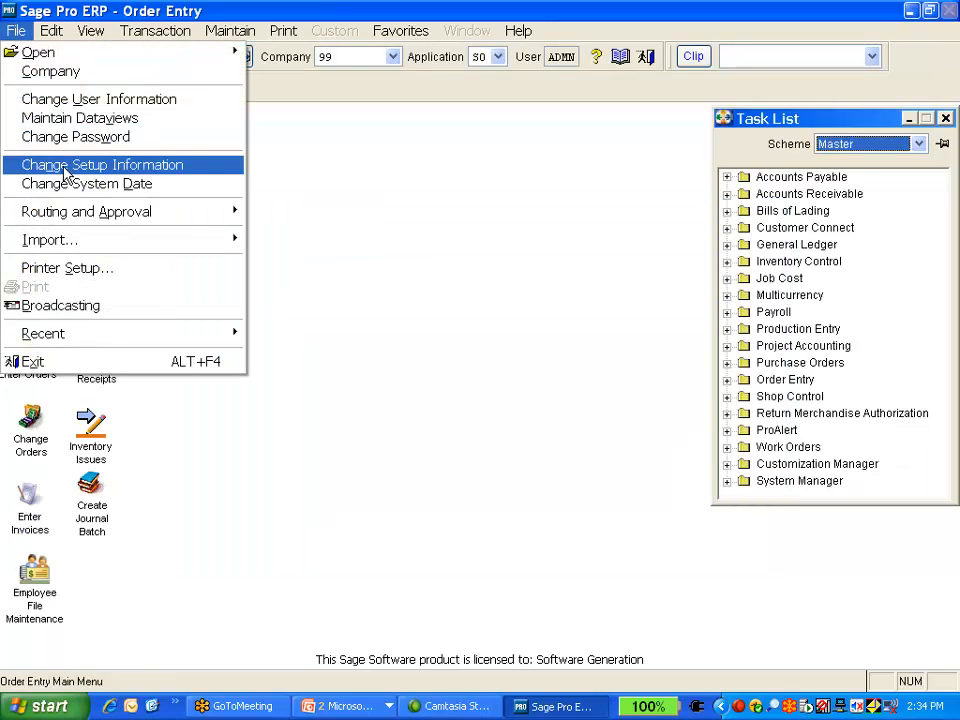
pyautogui.click(331, 173)
pyautogui.click(25, 59)
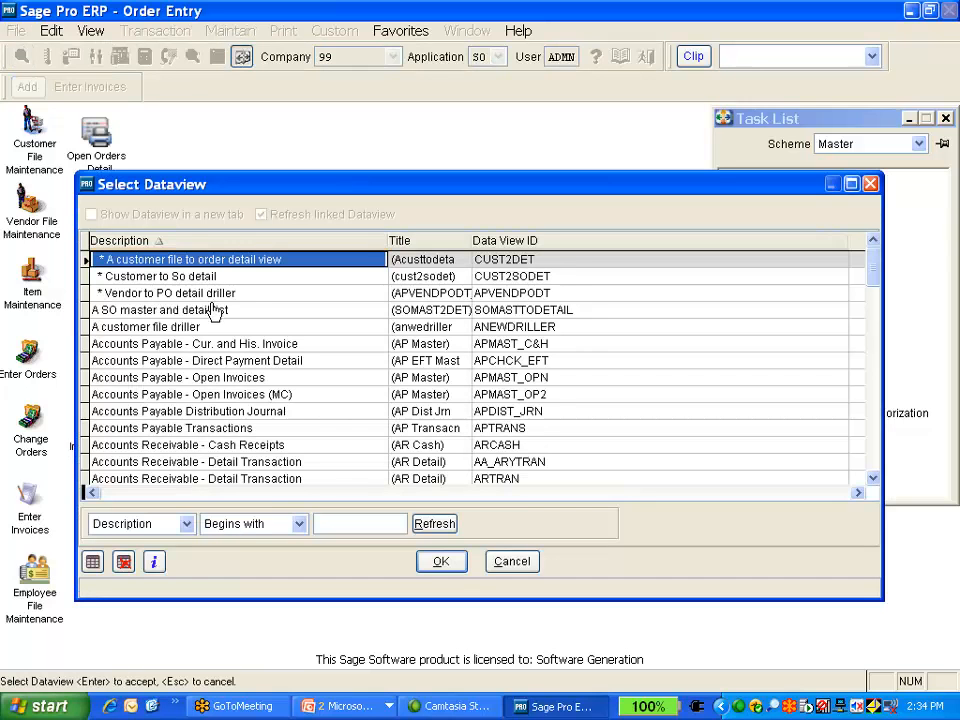
pyautogui.doubleClick(213, 328)
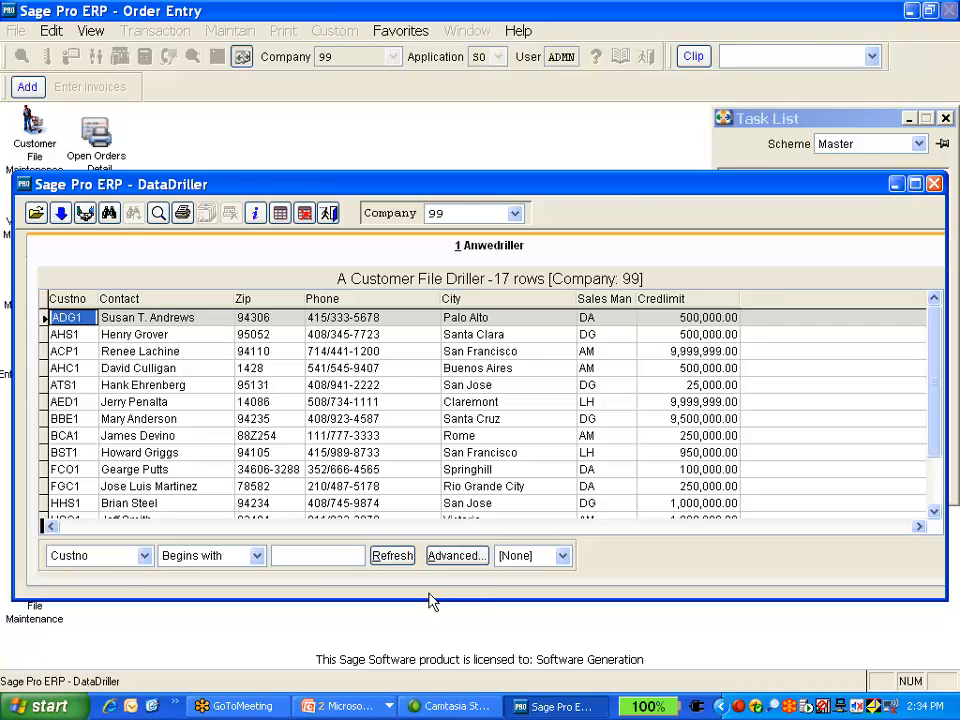
pyautogui.click(257, 555)
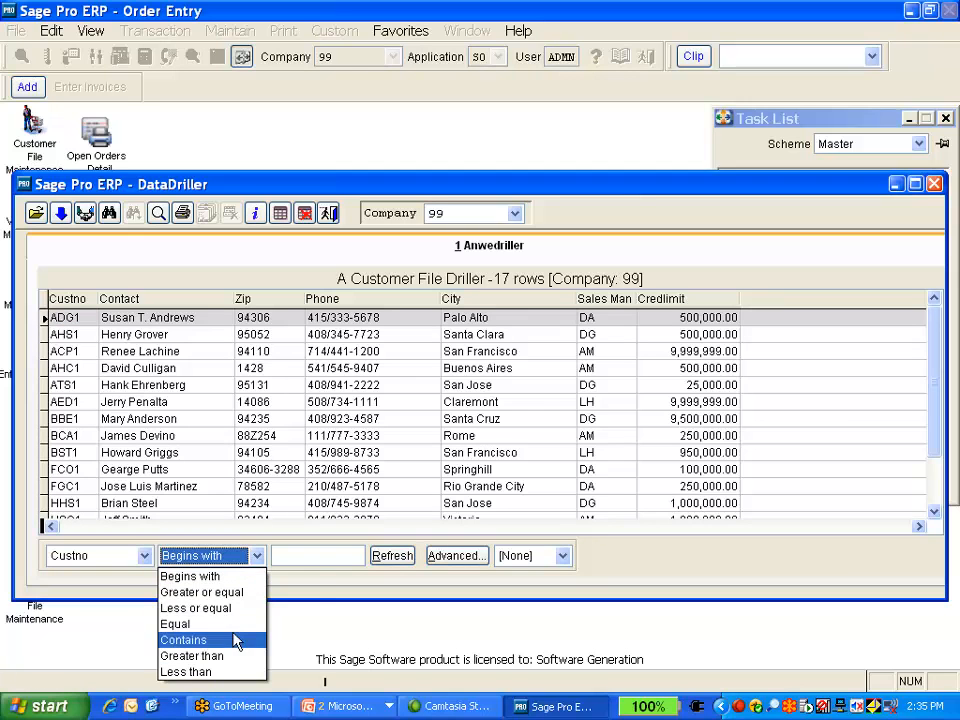
pyautogui.click(473, 558)
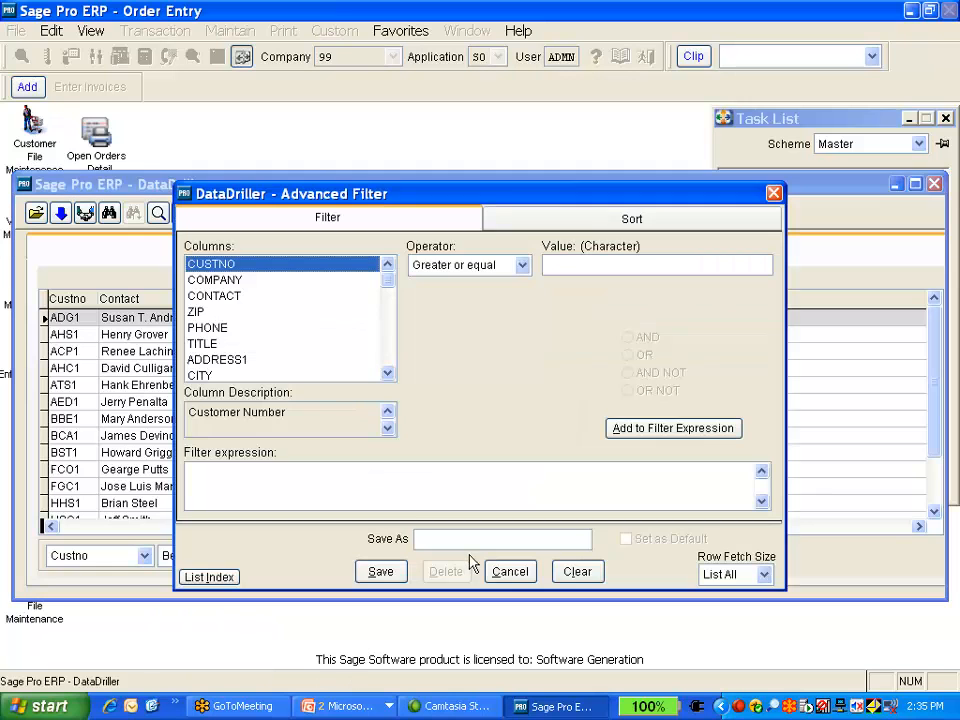
pyautogui.click(521, 266)
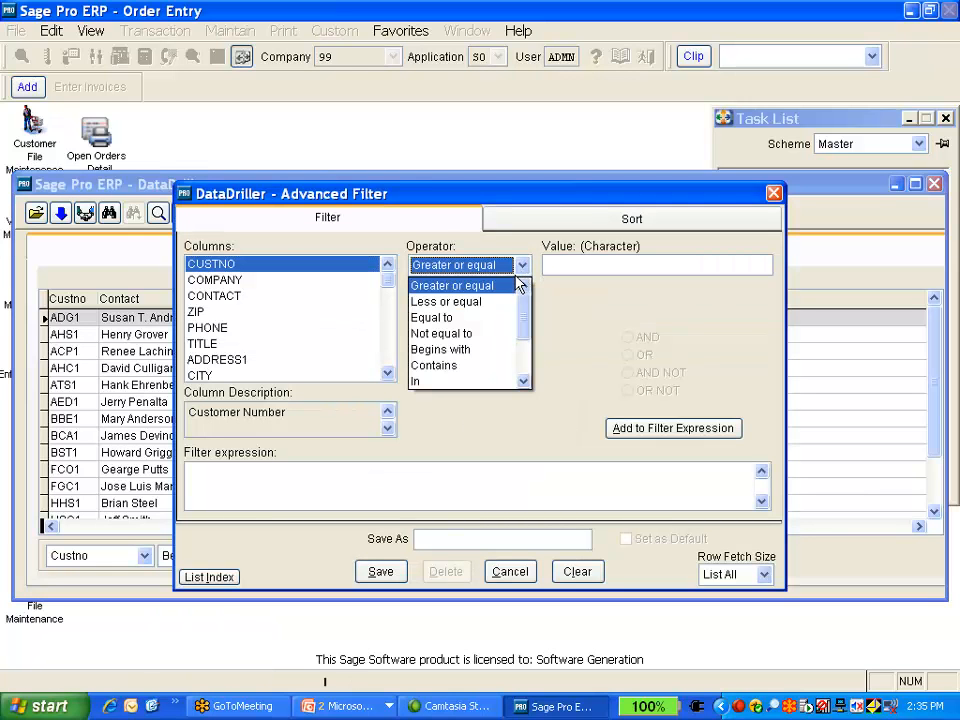
pyautogui.moveTo(527, 327); pyautogui.dragTo(525, 407)
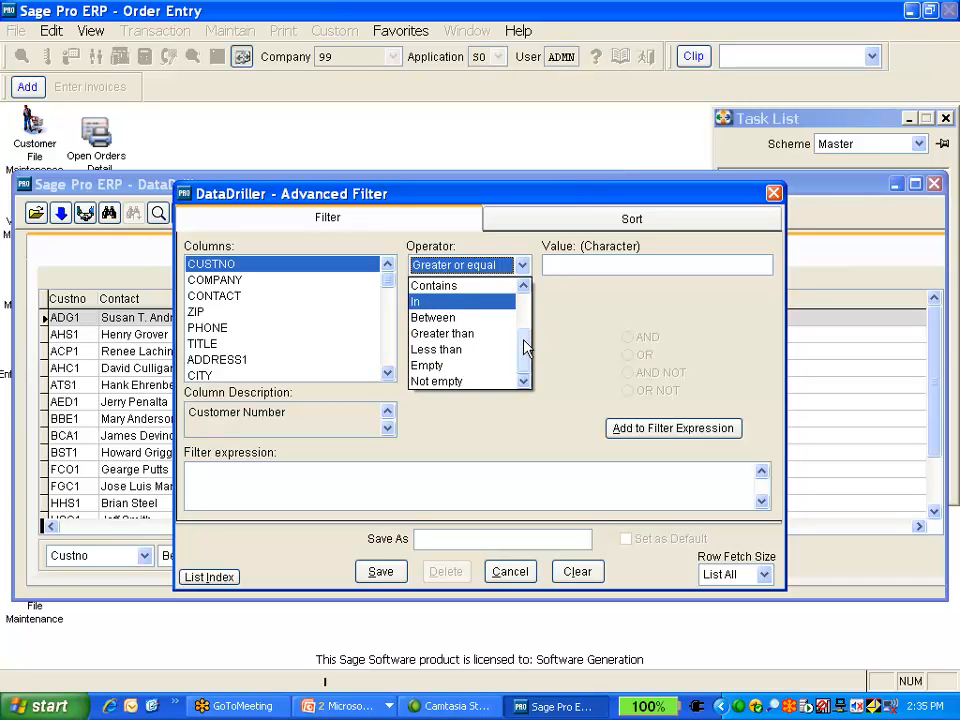
pyautogui.moveTo(525, 343); pyautogui.dragTo(524, 285)
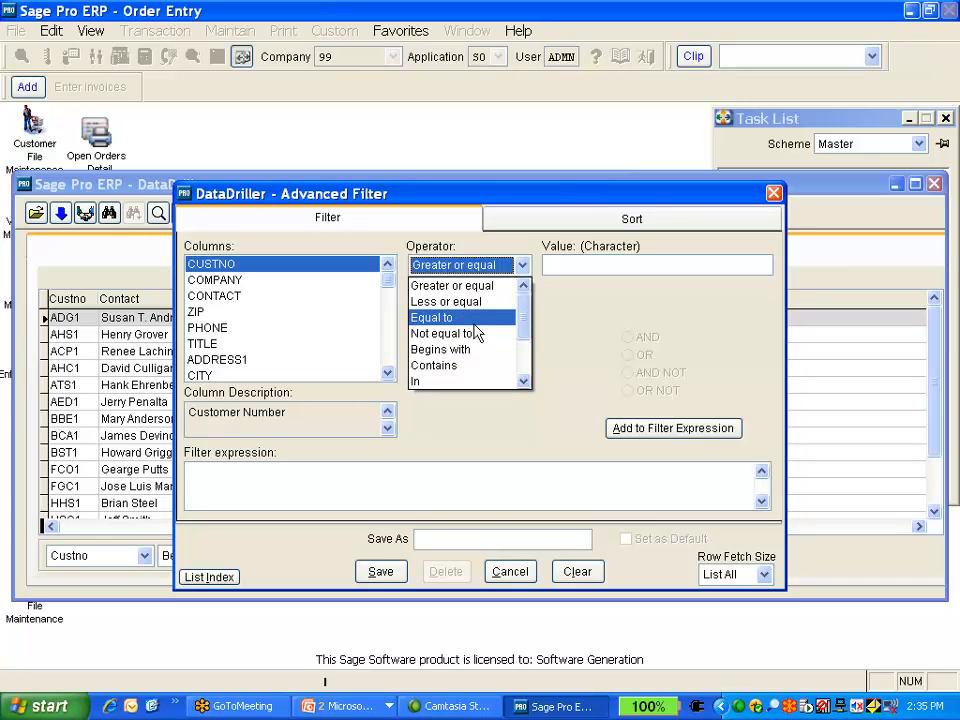
pyautogui.click(458, 382)
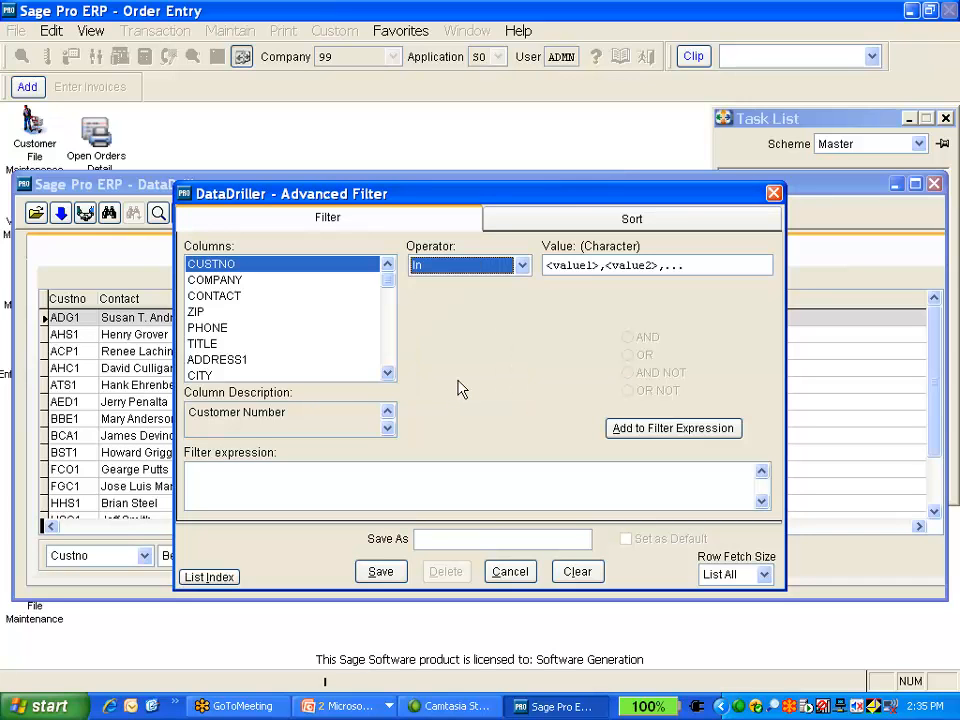
pyautogui.click(522, 265)
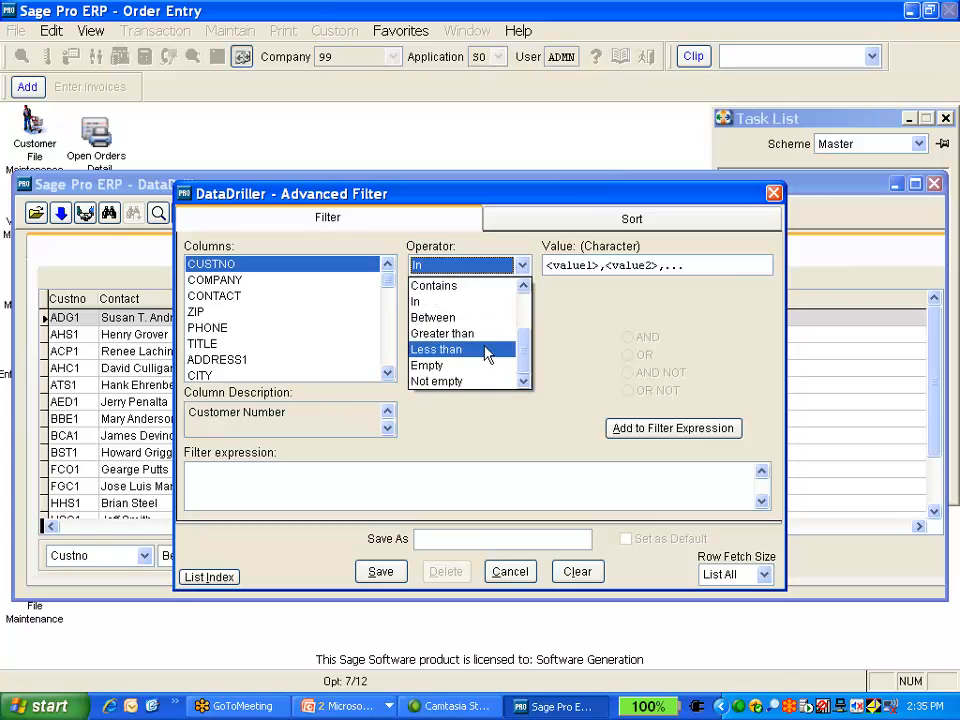
pyautogui.moveTo(523, 349); pyautogui.dragTo(521, 290)
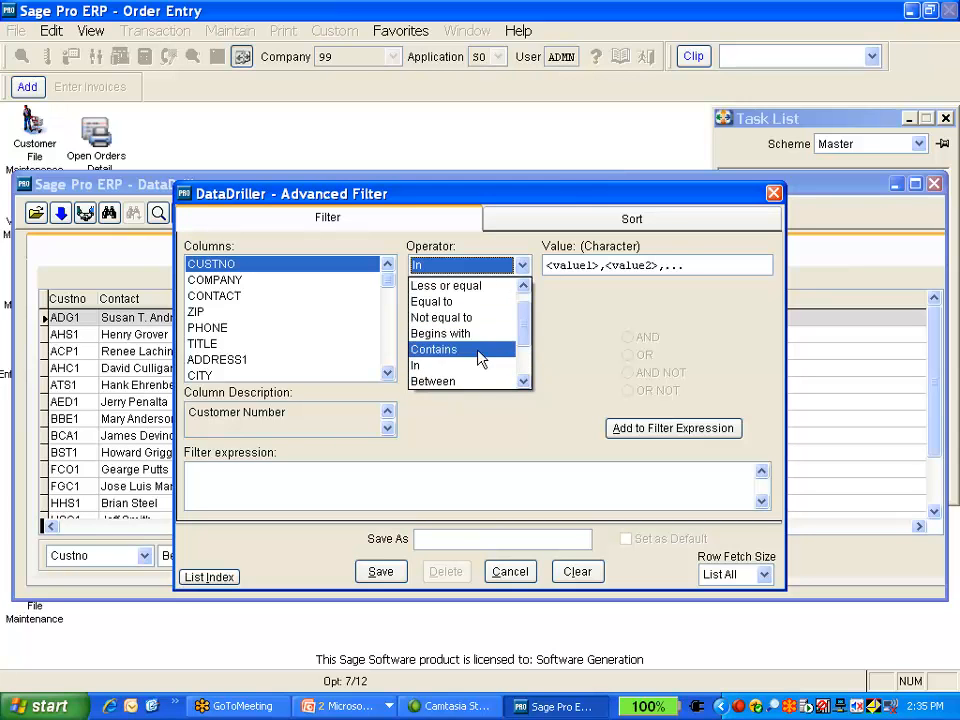
pyautogui.click(487, 352)
pyautogui.click(554, 264)
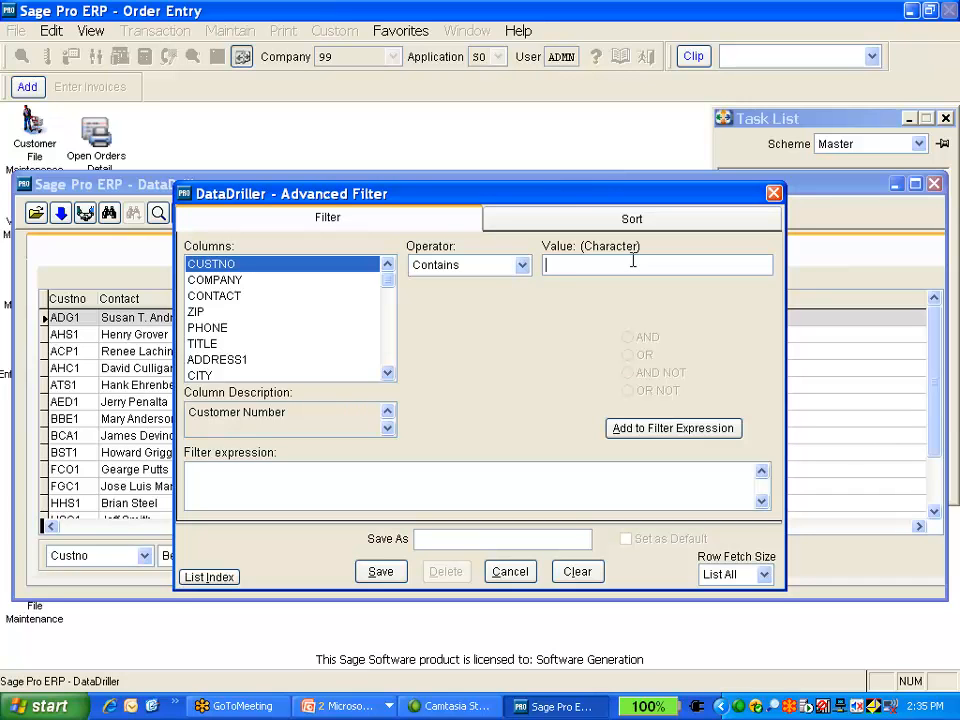
pyautogui.click(577, 574)
pyautogui.write('*r*')
pyautogui.click(509, 572)
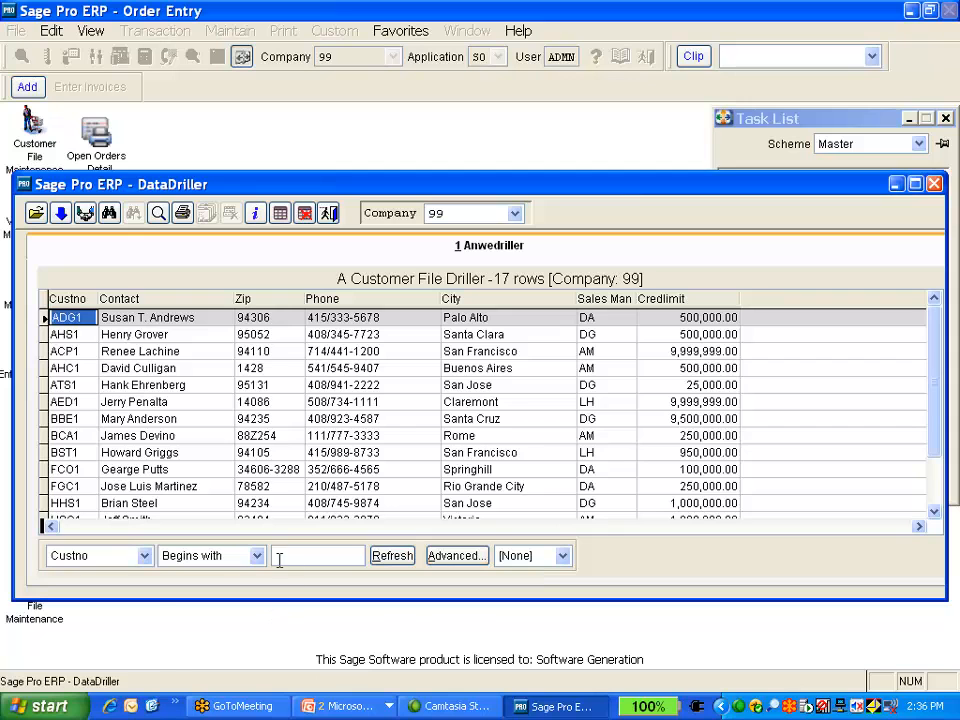
# Filter the customer list for customer numbers that contain *r and refresh it
pyautogui.click(256, 556)
pyautogui.click(238, 640)
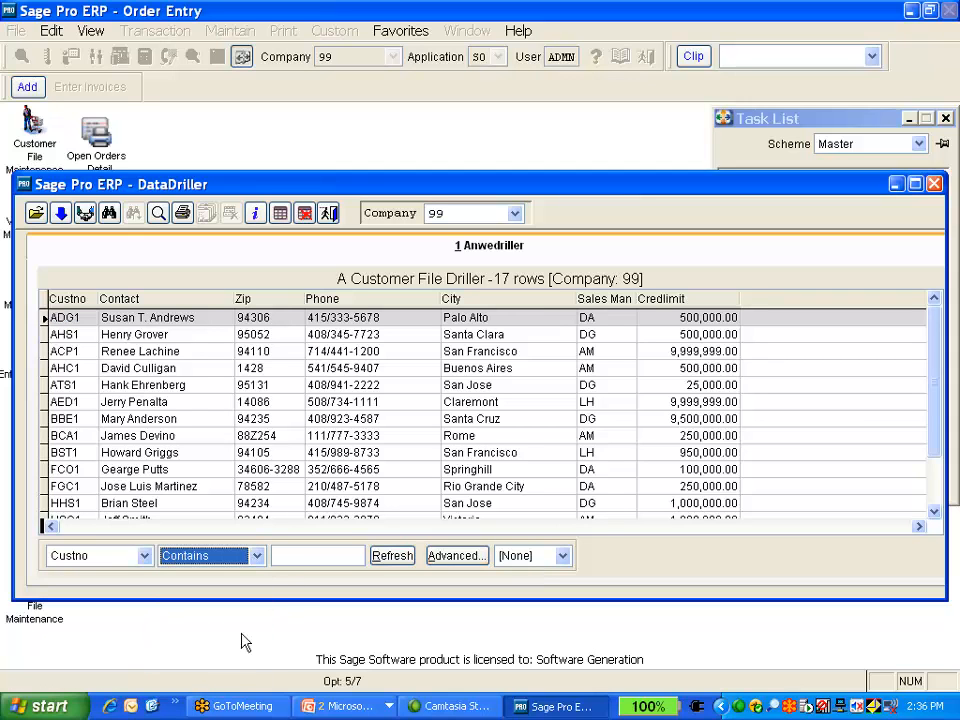
pyautogui.click(318, 557)
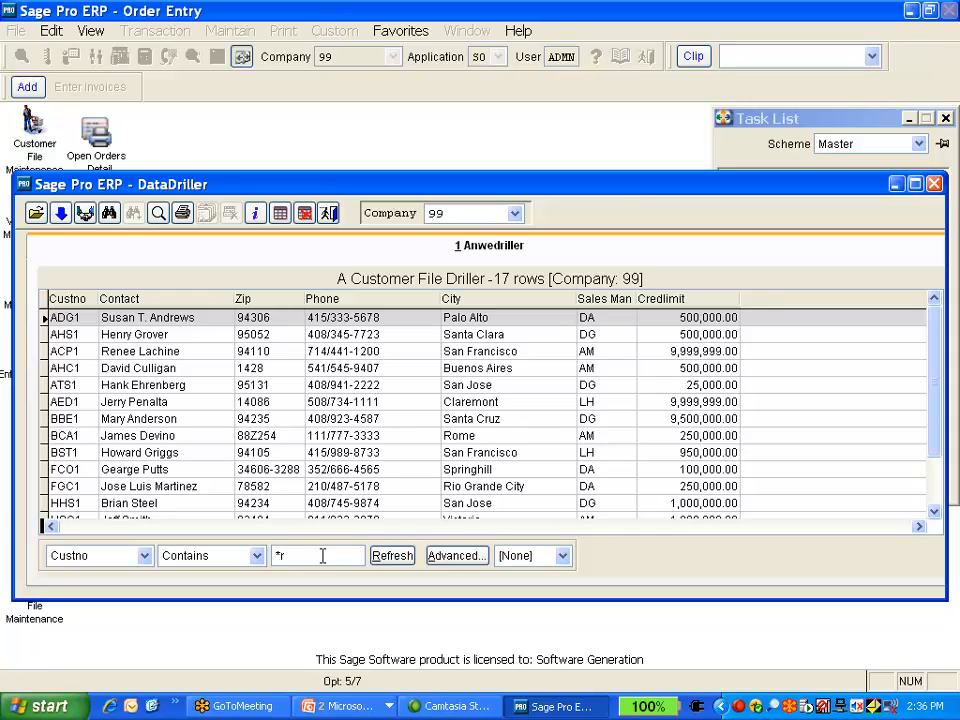
pyautogui.click(388, 558)
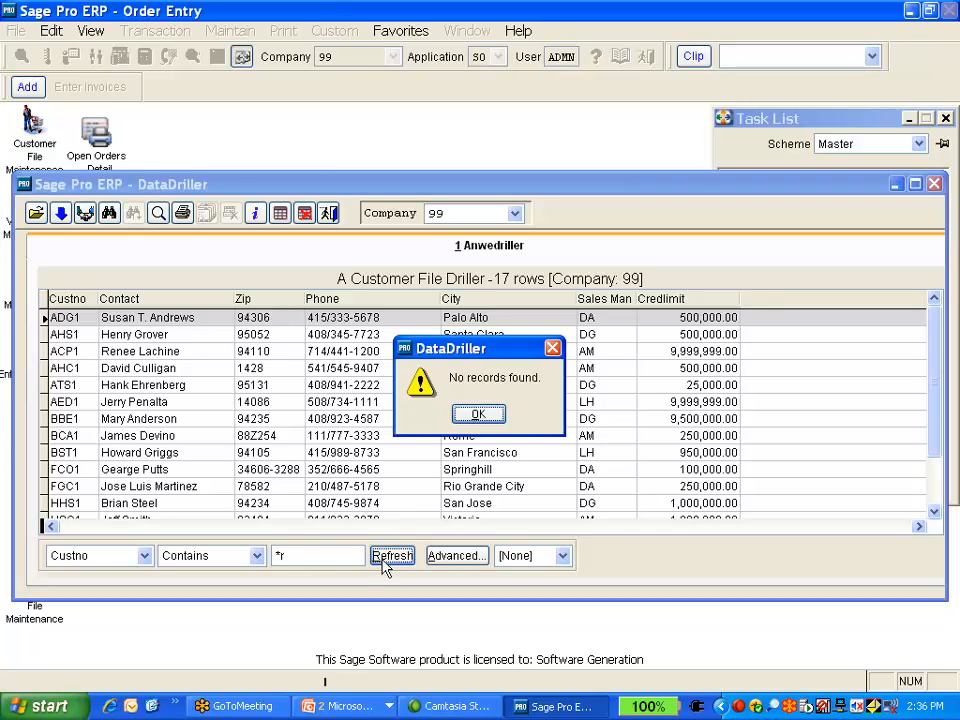
pyautogui.click(477, 413)
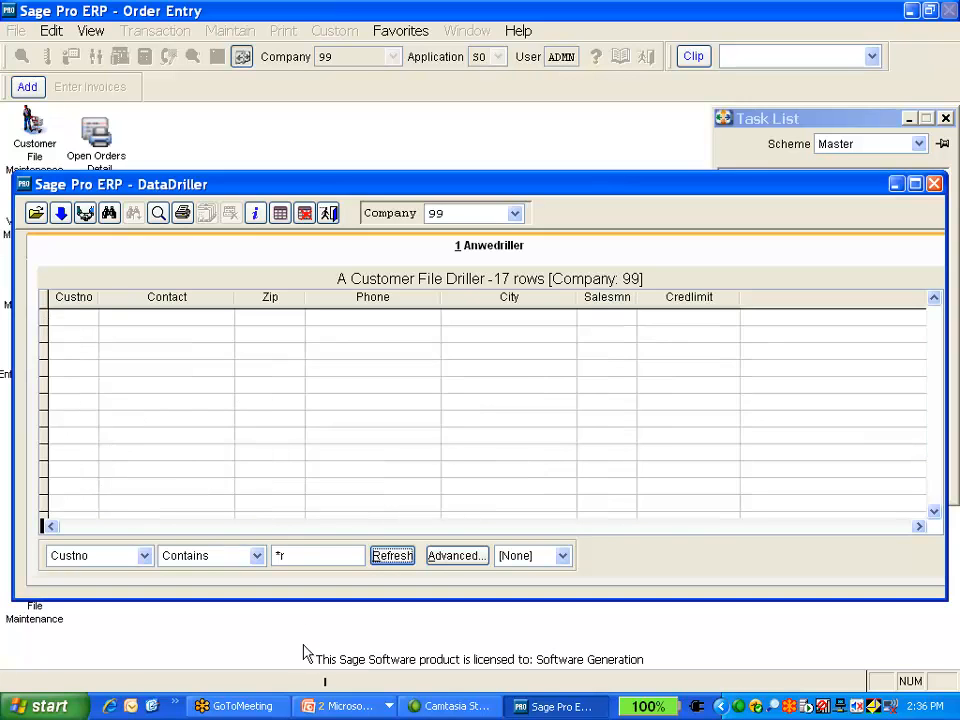
# Change the customer number filter value to r and refresh the list
pyautogui.doubleClick(300, 555)
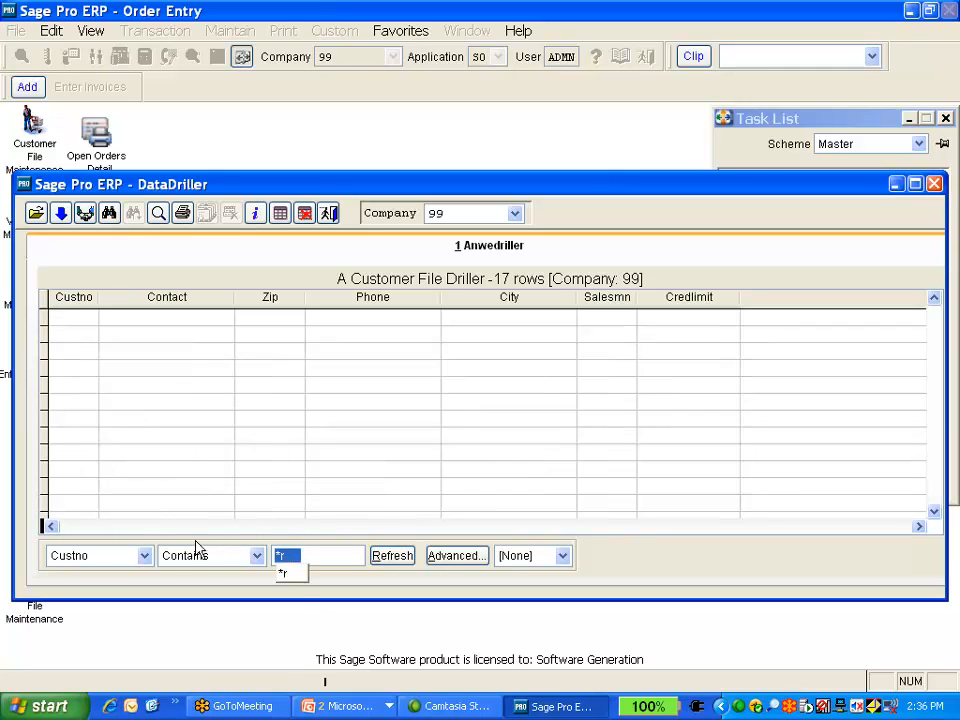
pyautogui.write('r')
pyautogui.click(392, 556)
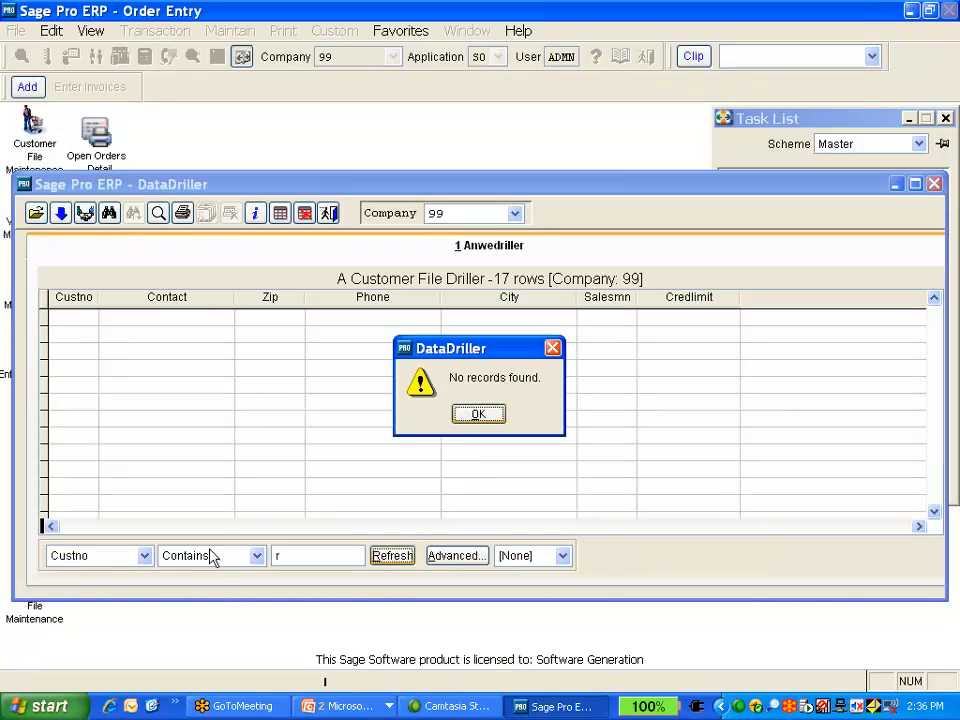
pyautogui.click(479, 413)
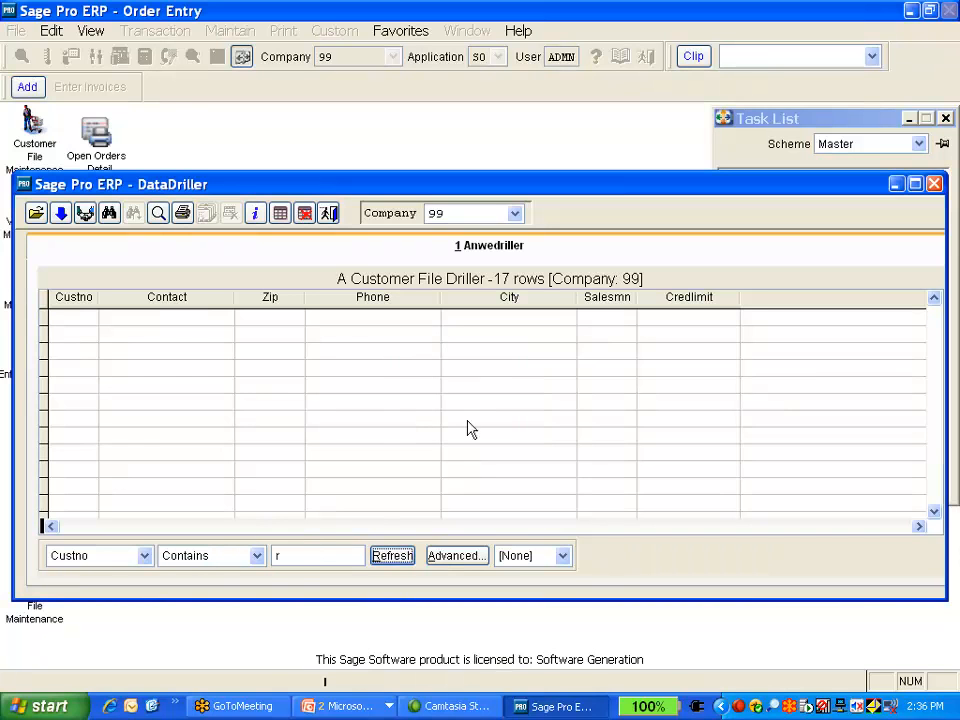
# Replace the filter value with uppercase R and refresh the list again
pyautogui.moveTo(326, 555); pyautogui.dragTo(190, 556)
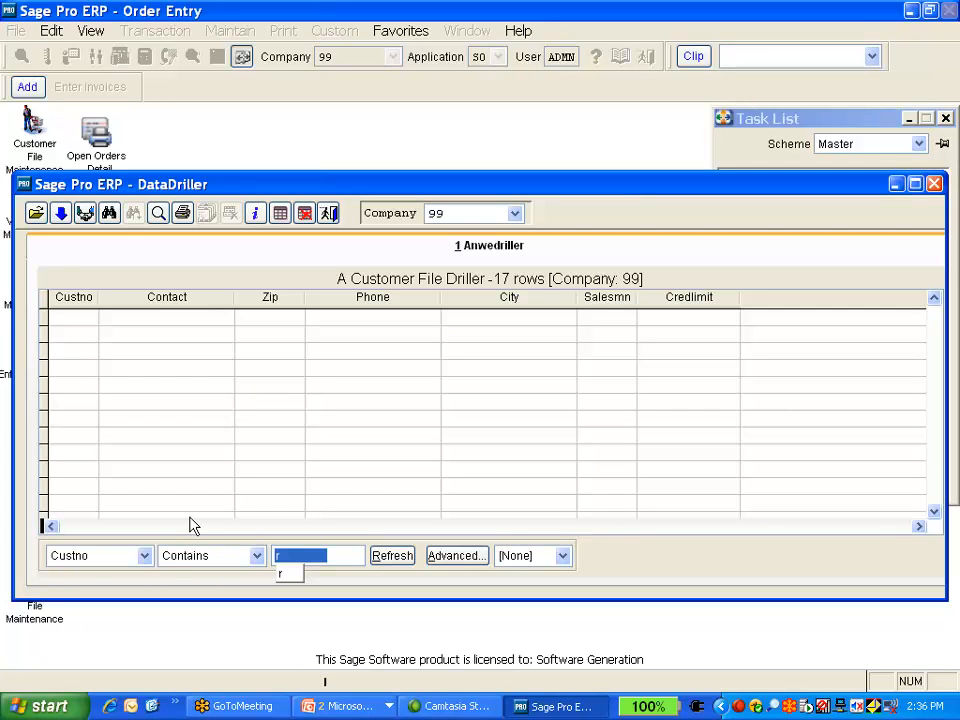
pyautogui.write('R')
pyautogui.click(387, 560)
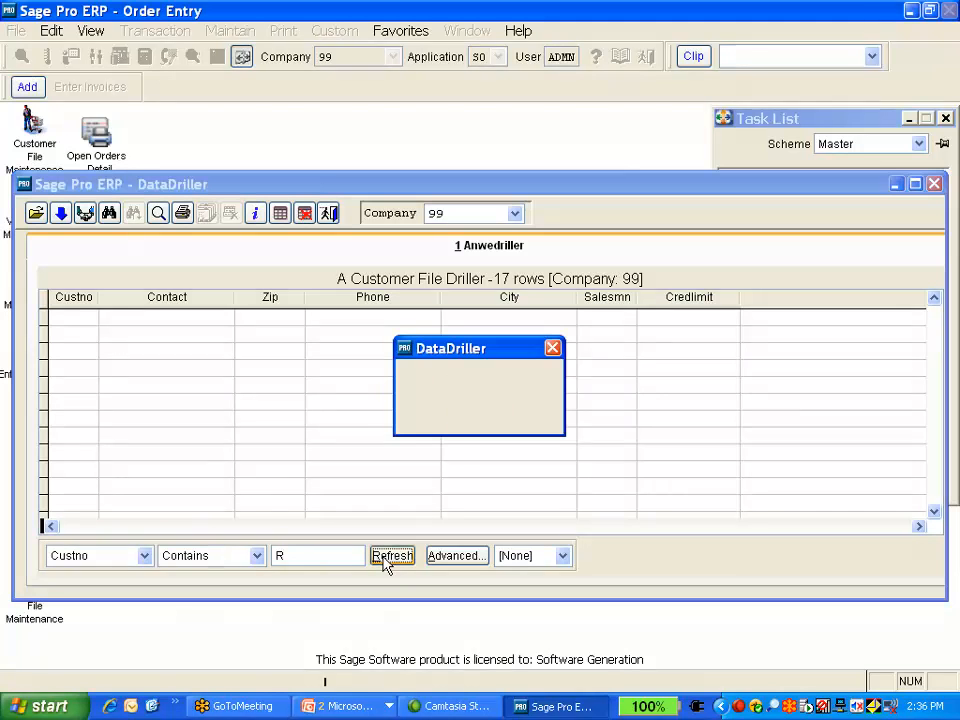
pyautogui.click(470, 418)
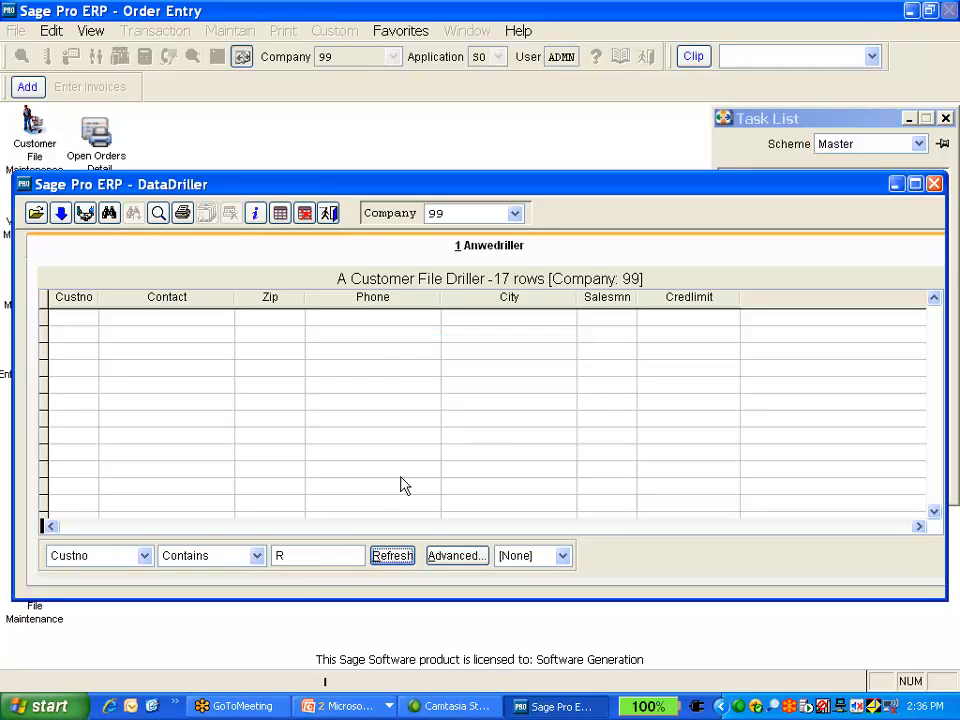
# Filter for customer numbers containing A and refresh the list
pyautogui.click(300, 556)
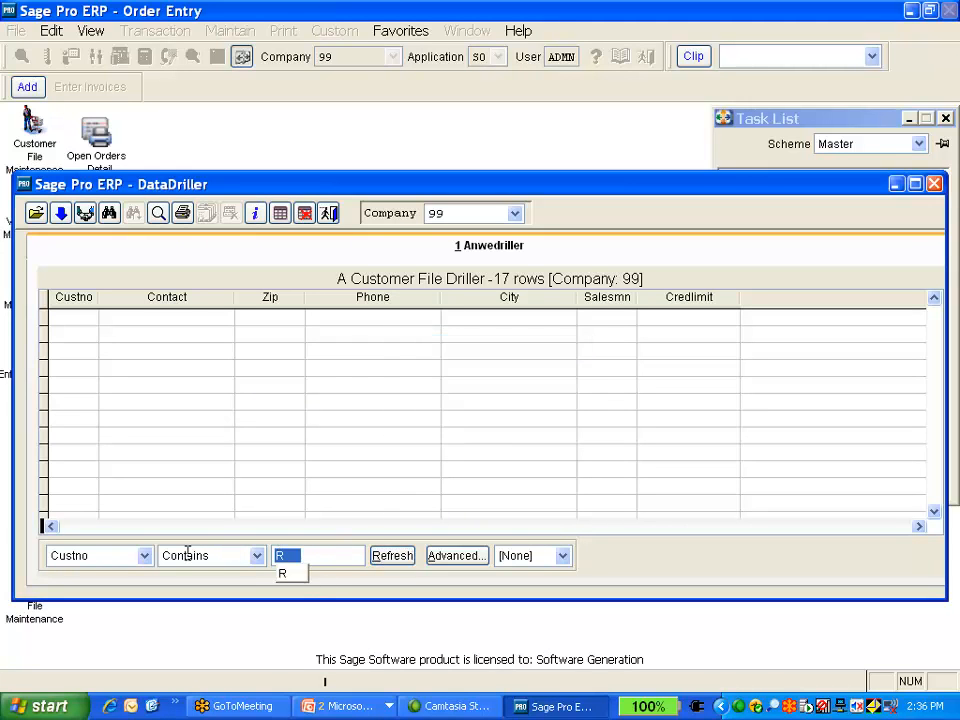
pyautogui.write('A')
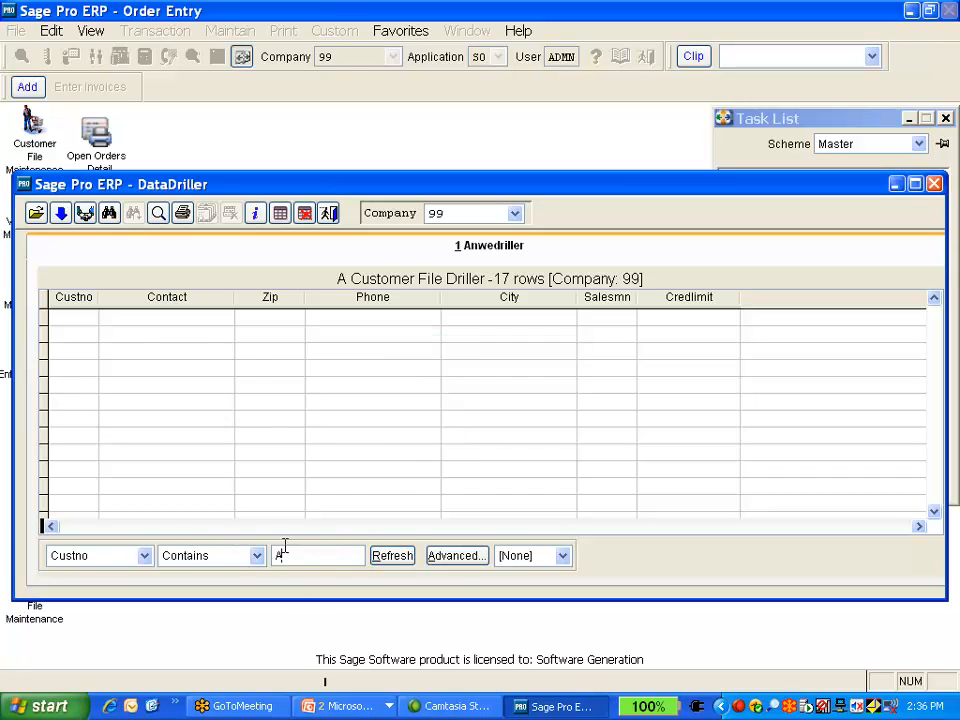
pyautogui.click(393, 555)
pyautogui.scroll(-2, 232, 449)
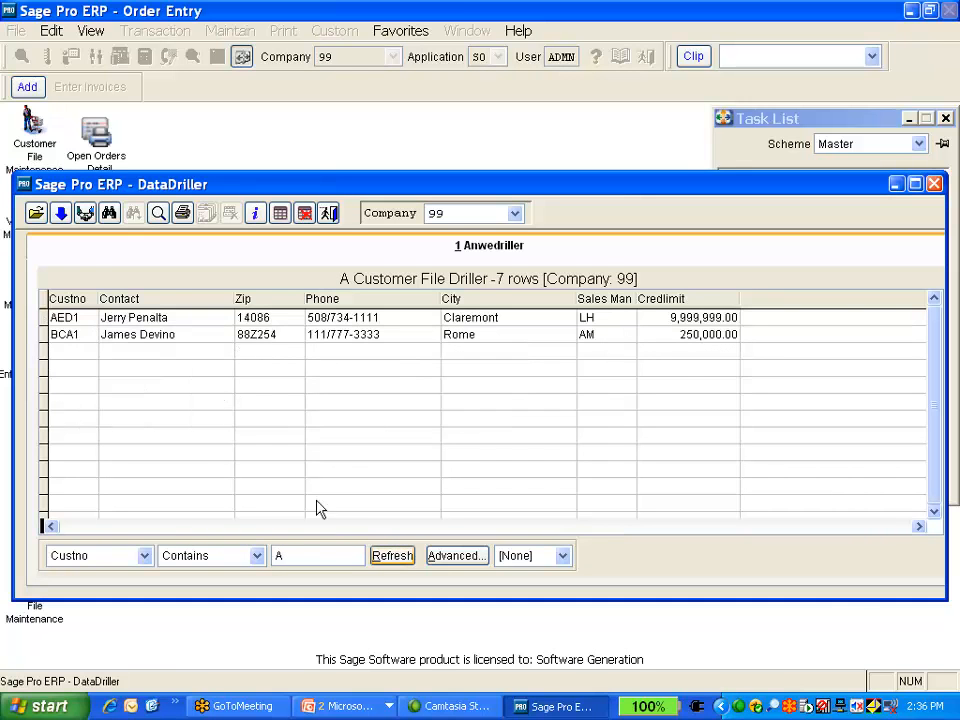
pyautogui.scroll(2, 380, 420)
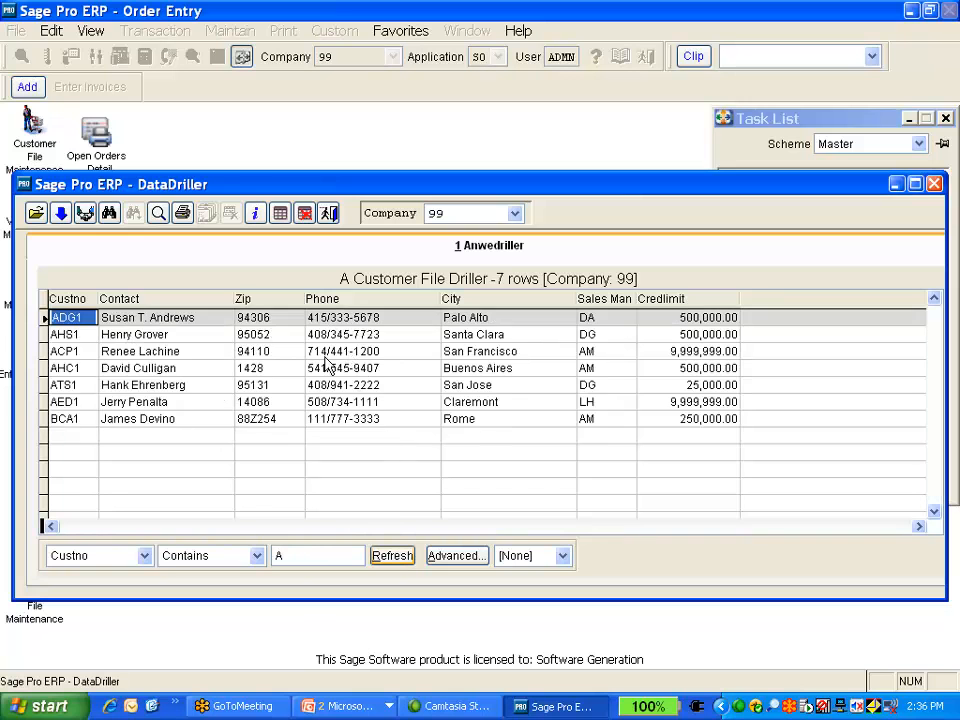
# Clear the filter value and sort the customer list by Contact
pyautogui.doubleClick(280, 555)
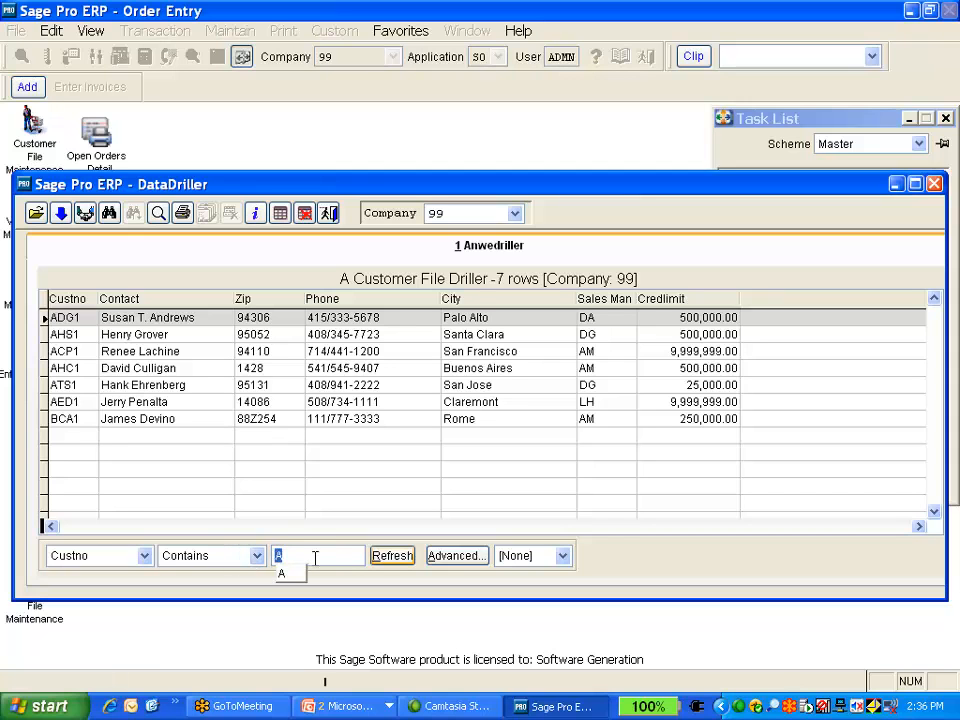
pyautogui.press('BackSpace')
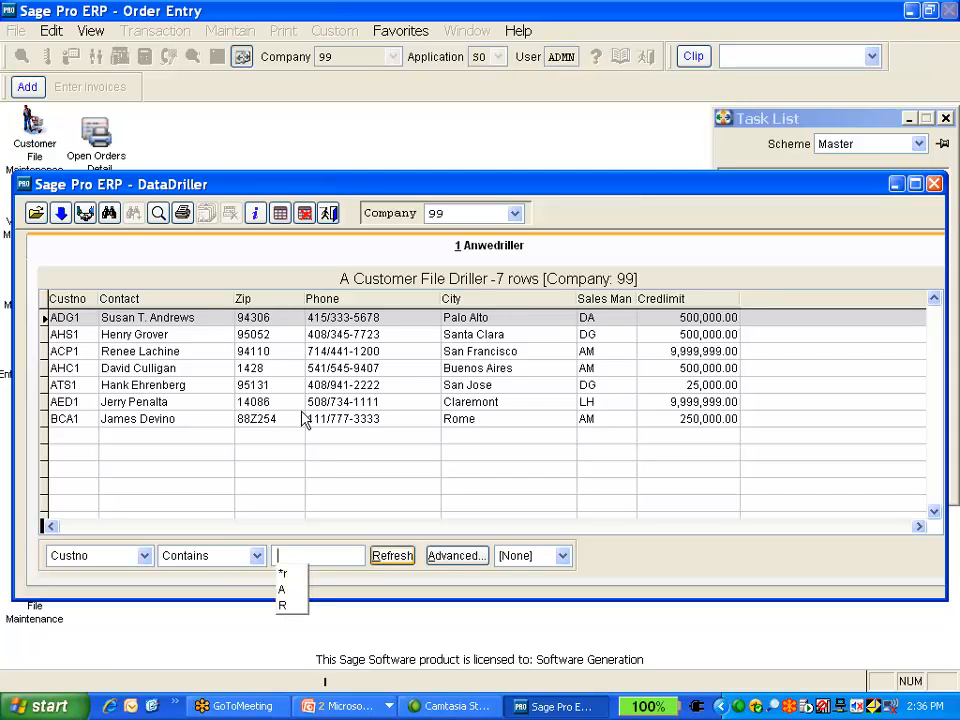
pyautogui.click(145, 556)
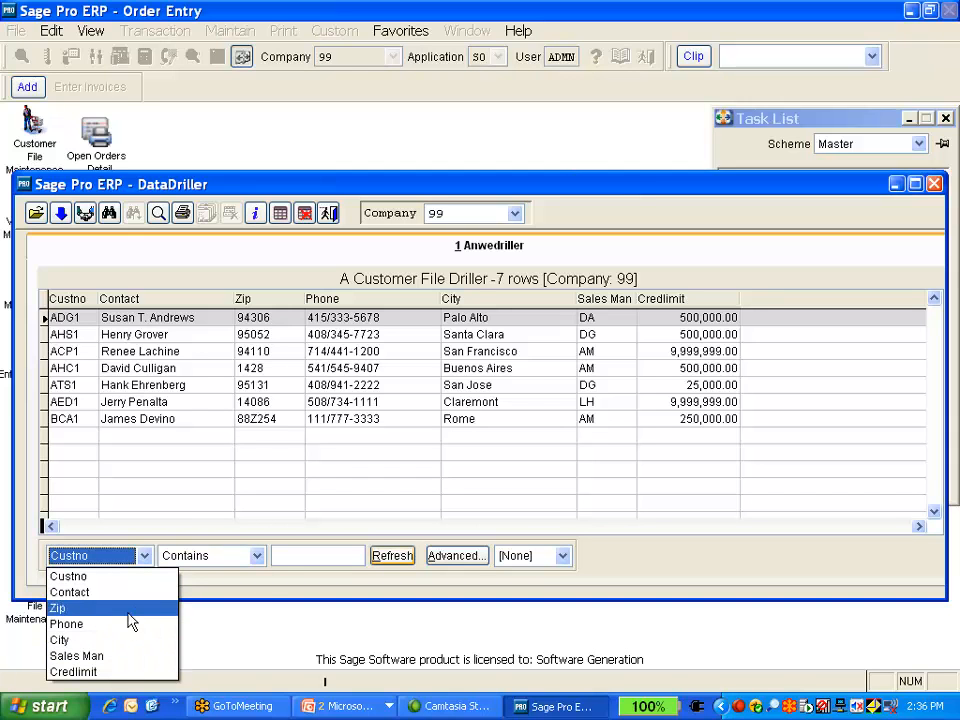
pyautogui.click(262, 601)
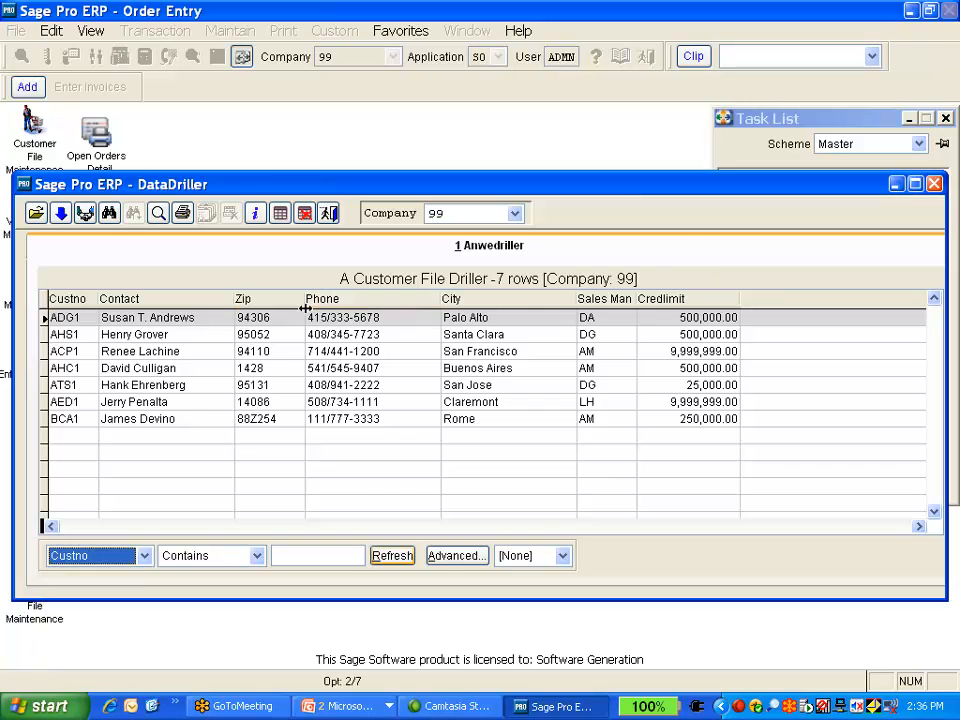
pyautogui.click(176, 300)
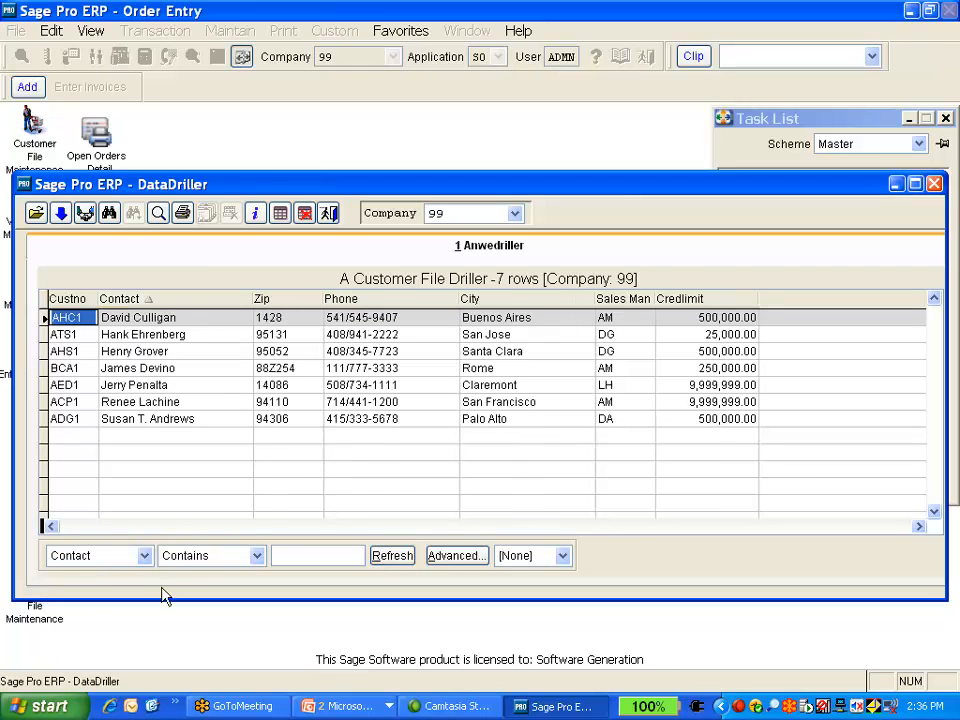
# Filter the list for contacts containing d and refresh it
pyautogui.click(302, 554)
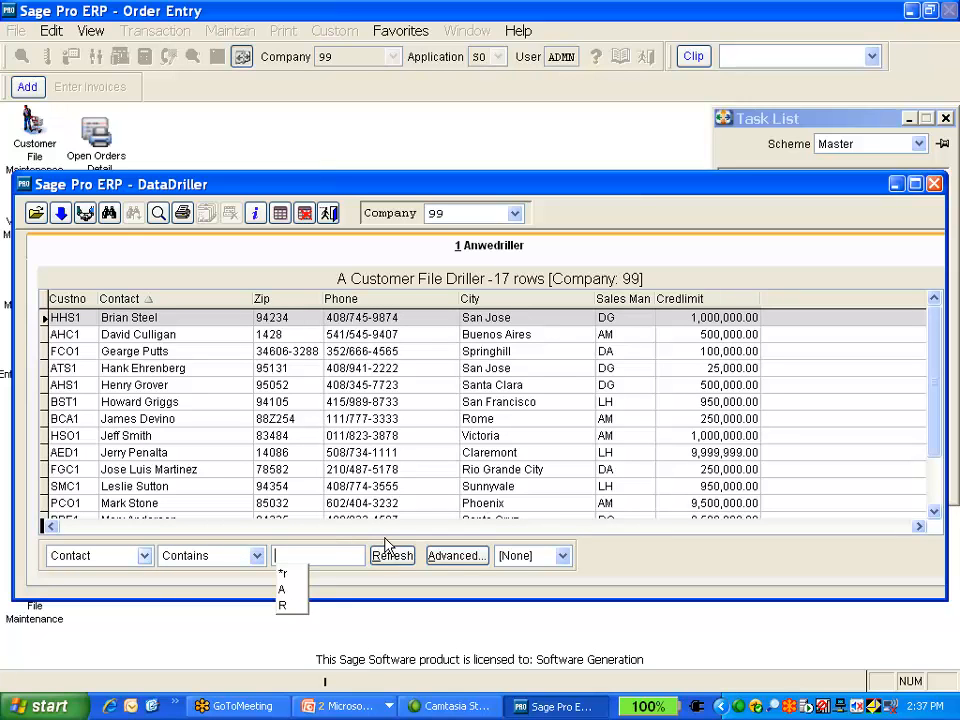
pyautogui.write('D')
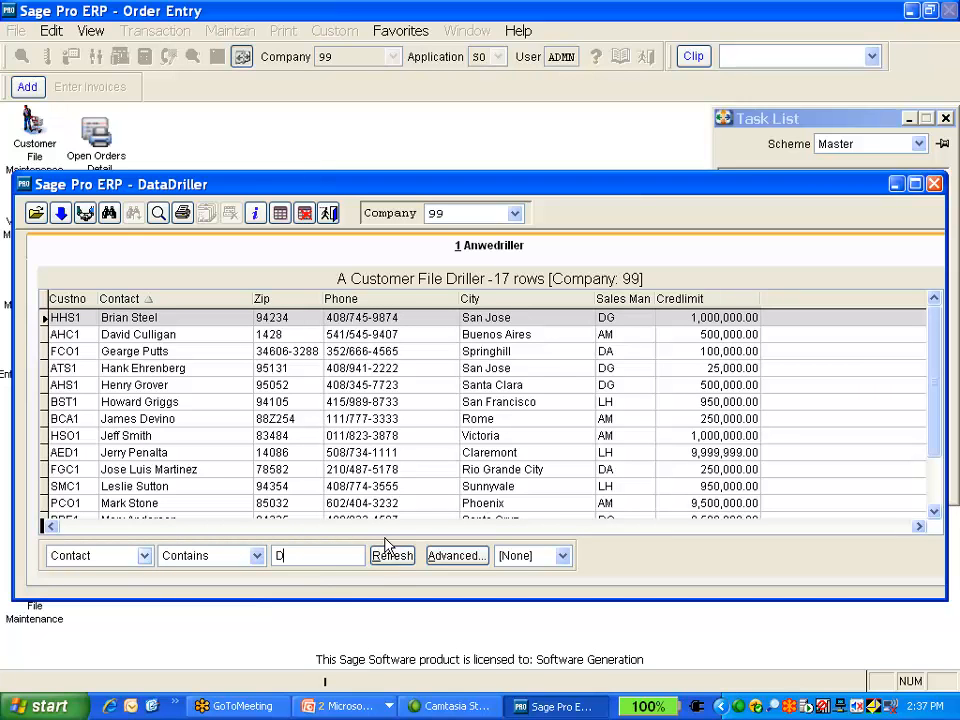
pyautogui.press('BackSpace')
pyautogui.write('d')
pyautogui.click(391, 556)
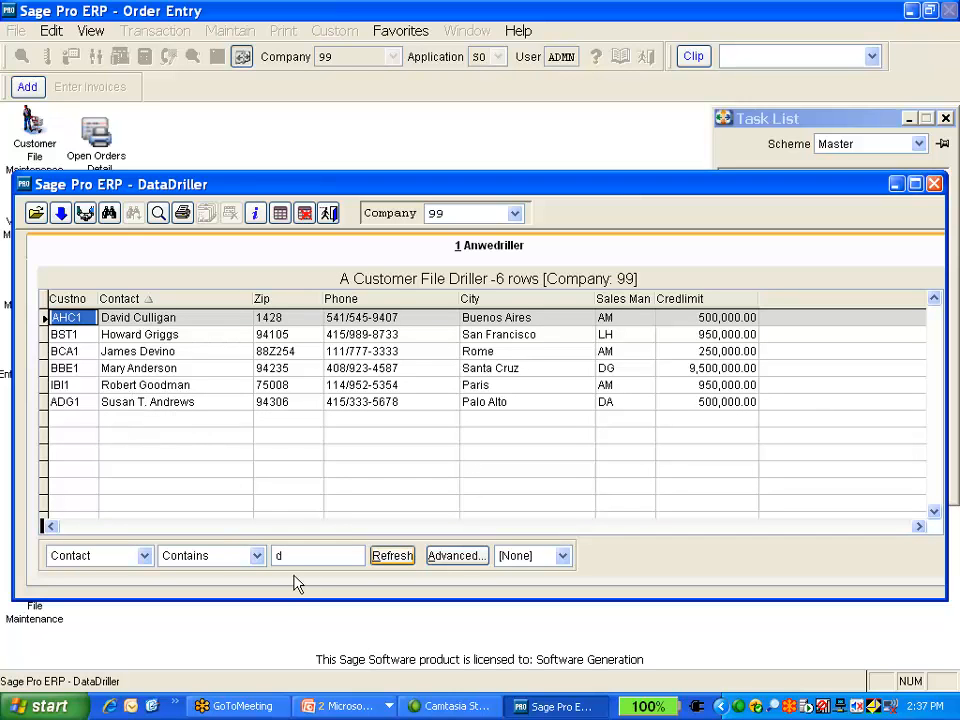
# Switch to the PowerPoint slide show and page through the Define a Datadrill slides
pyautogui.click(370, 708)
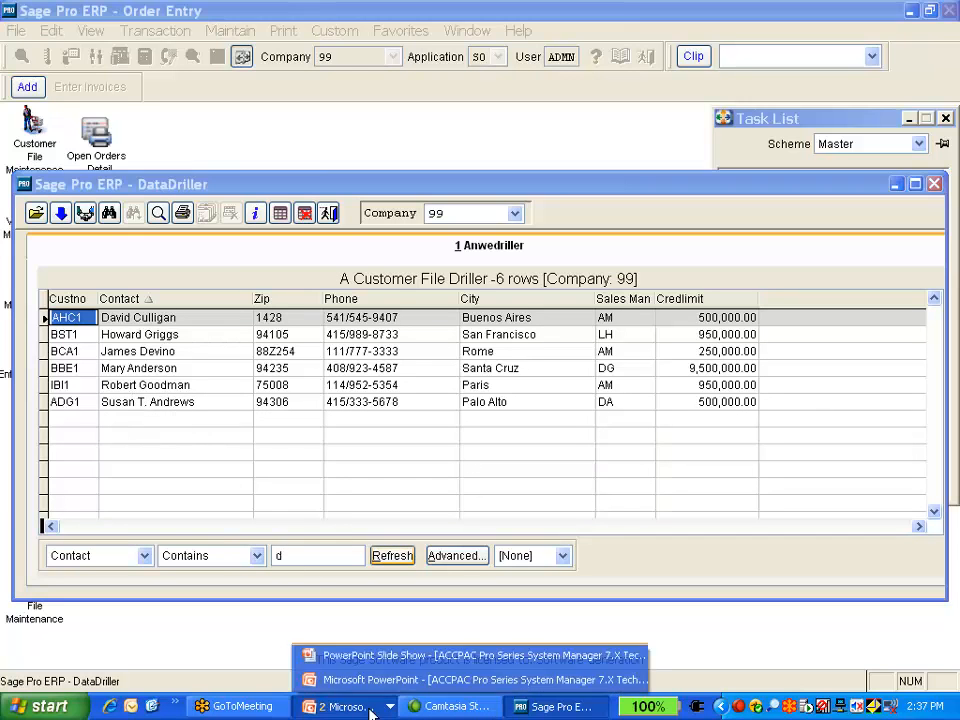
pyautogui.click(380, 655)
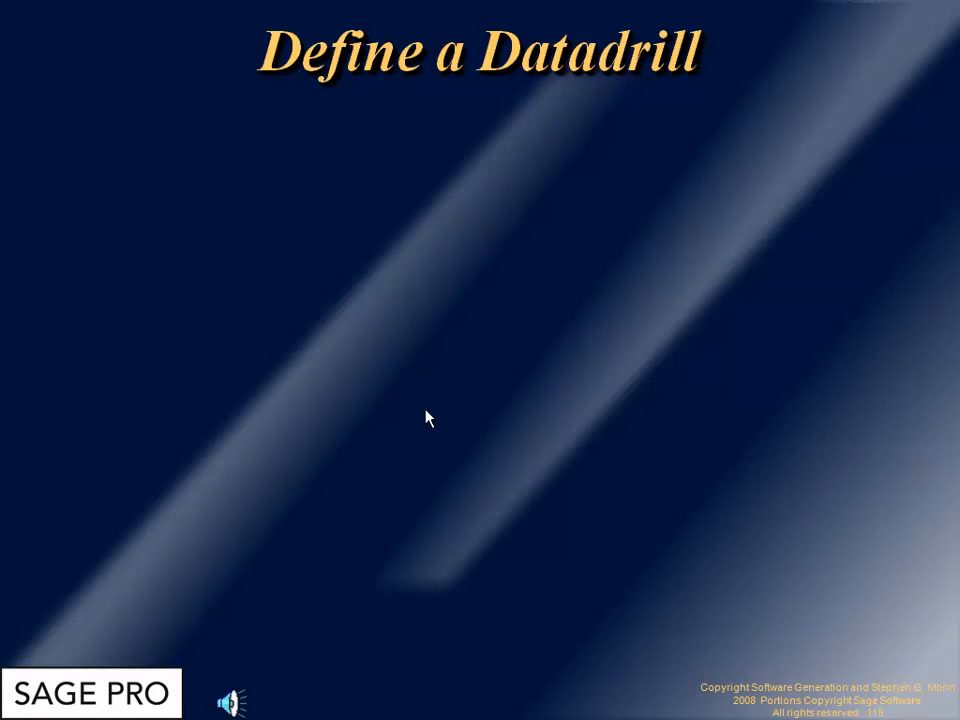
pyautogui.press('pageup')
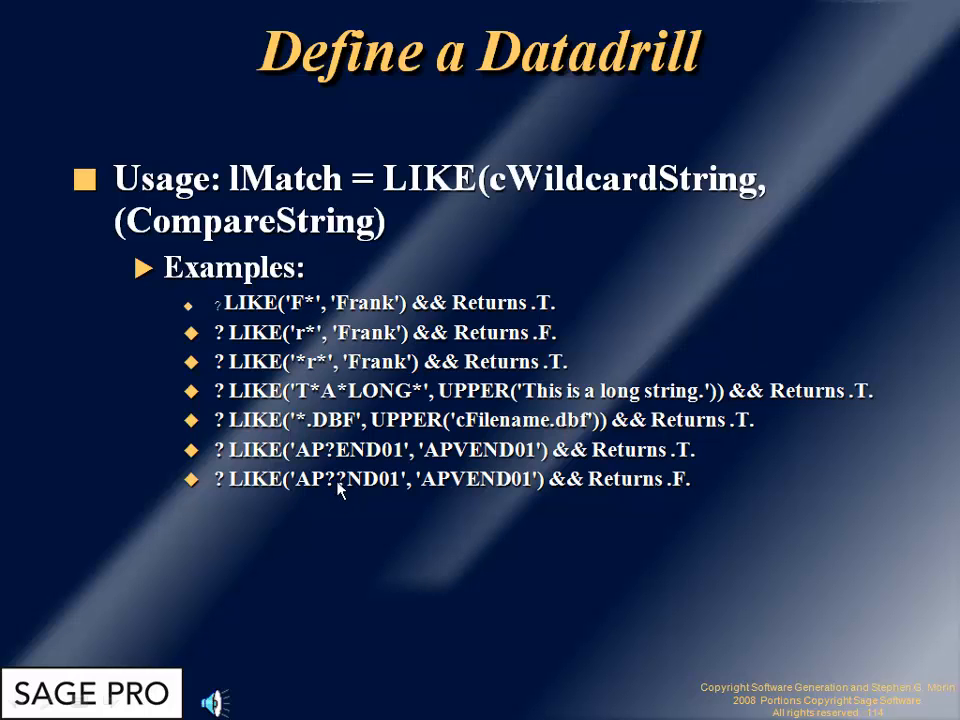
pyautogui.hotkey('alt', 'Tab')
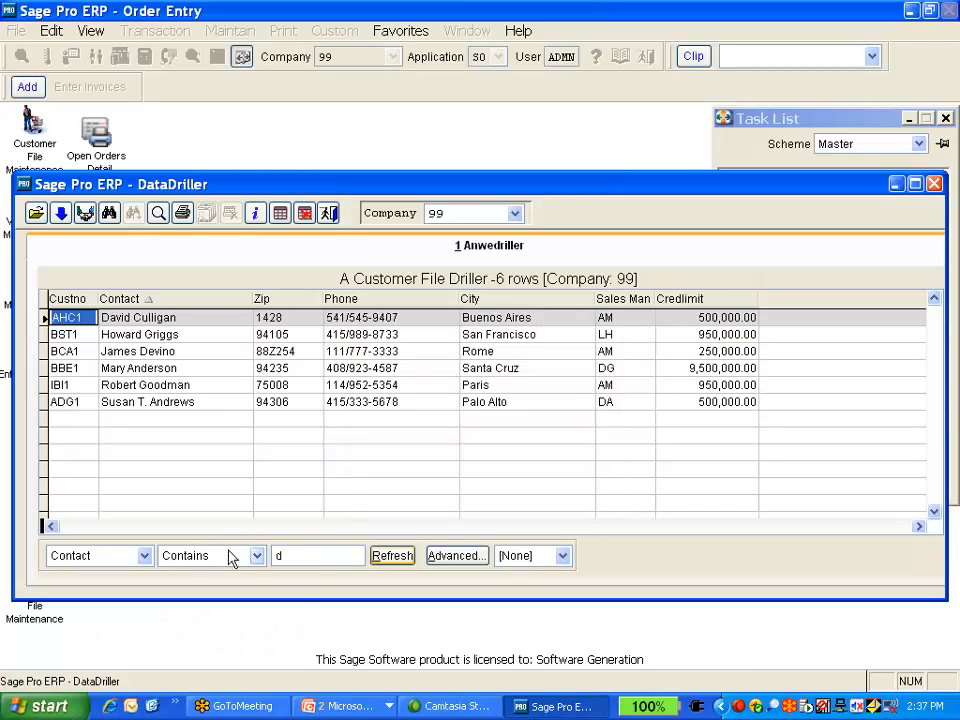
pyautogui.hotkey('alt', 'Tab')
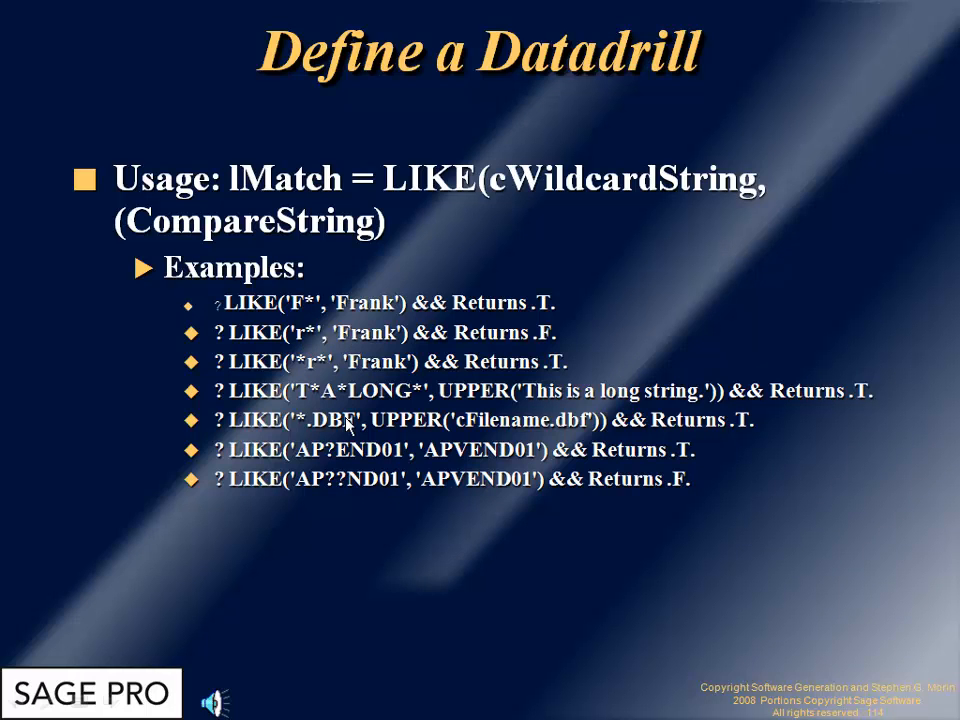
pyautogui.click(365, 525)
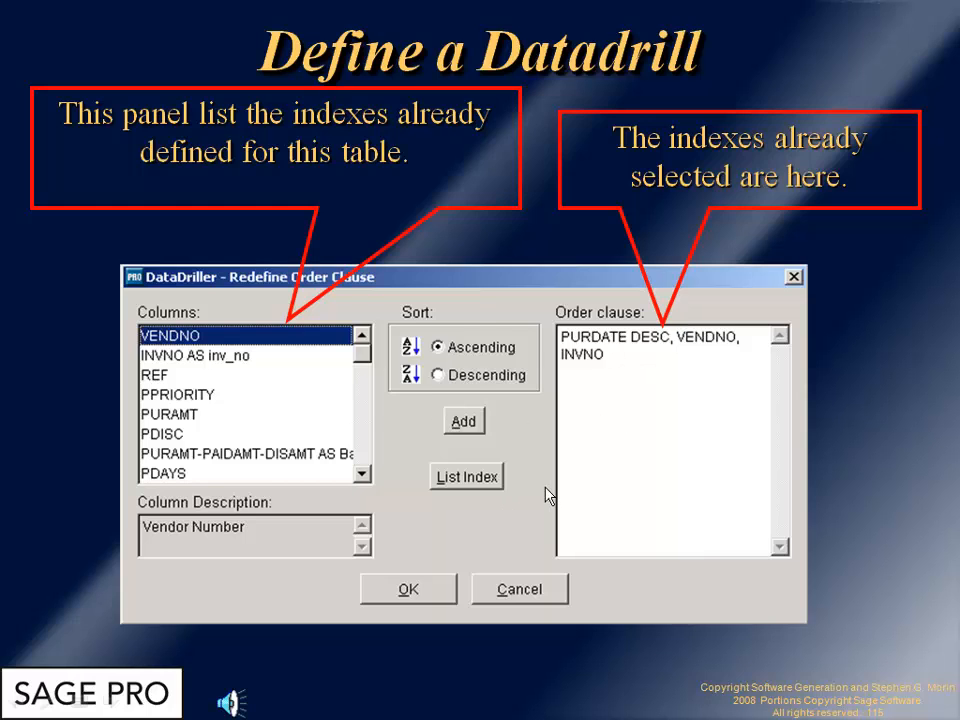
pyautogui.hotkey('alt', 'Tab')
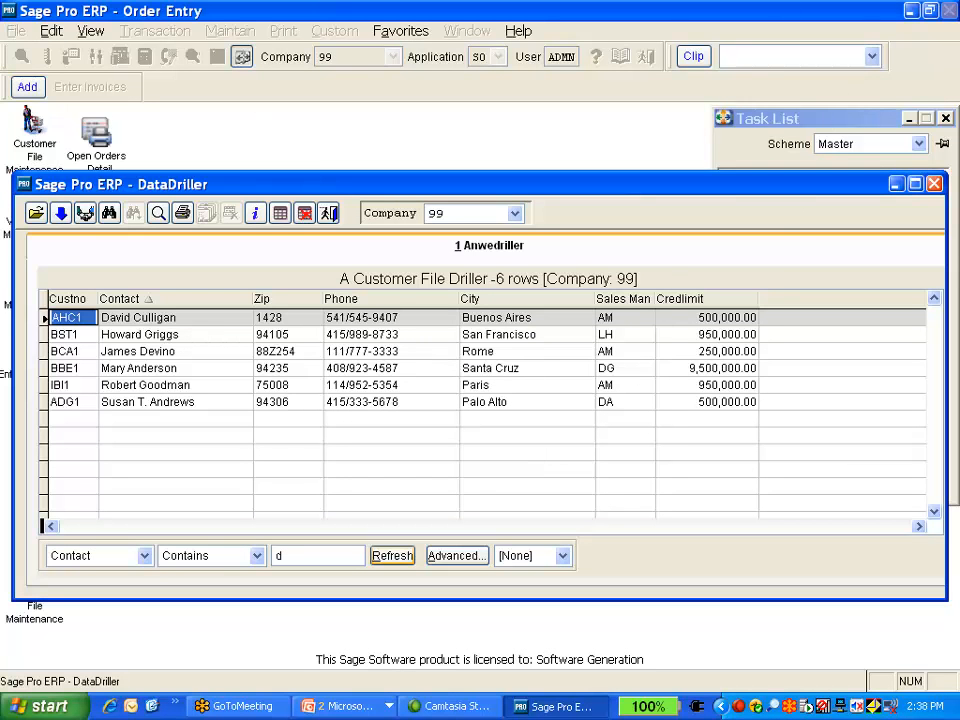
# Close the DataDriller window
pyautogui.click(933, 184)
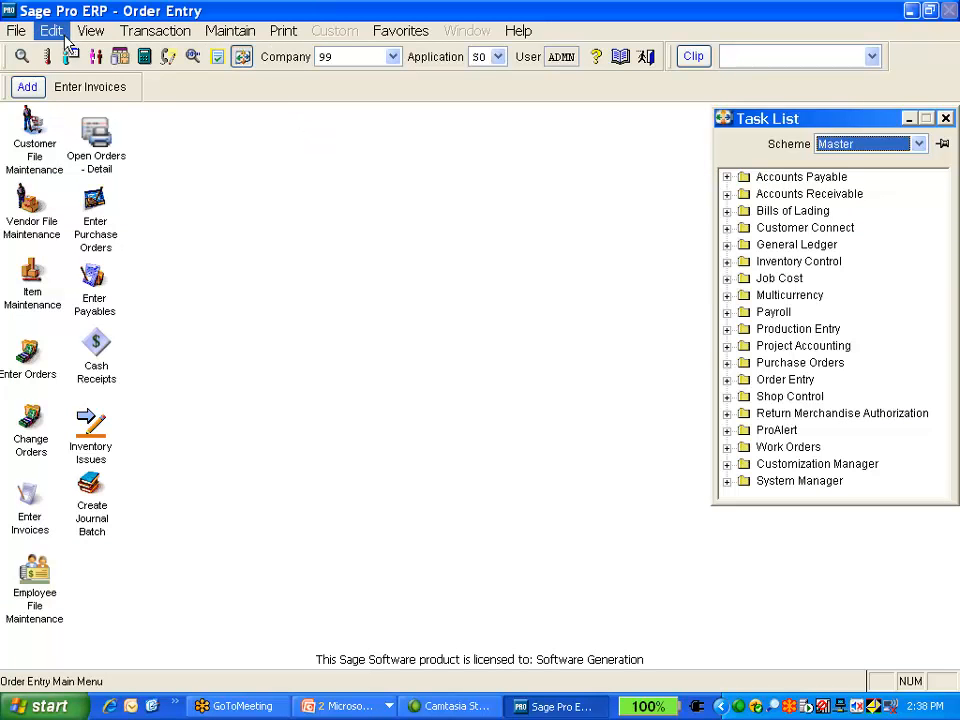
pyautogui.click(17, 30)
pyautogui.click(68, 102)
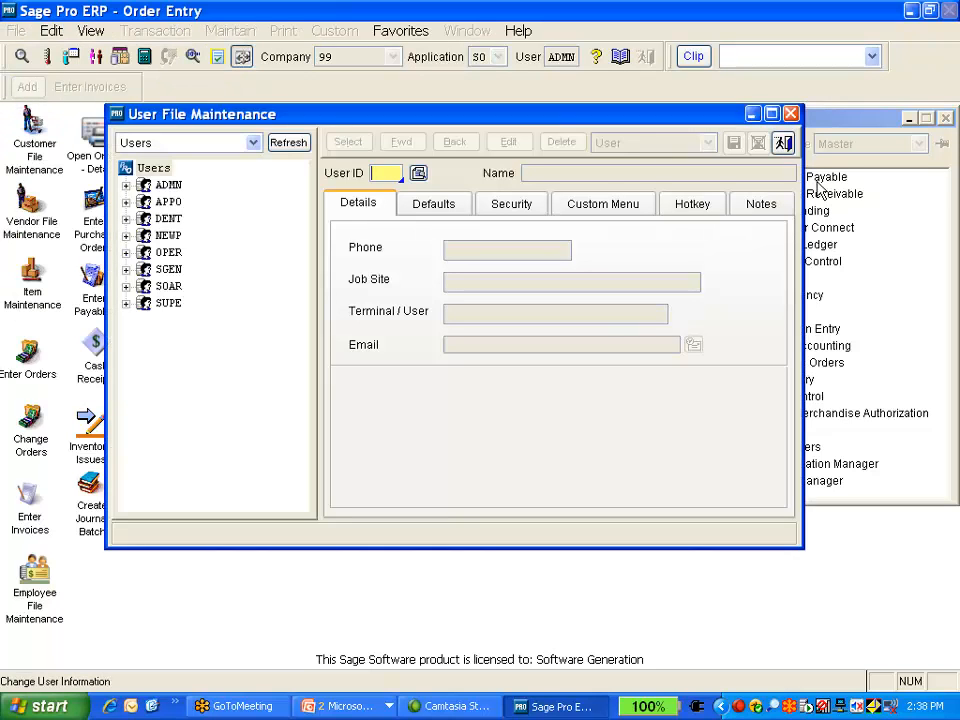
pyautogui.click(782, 144)
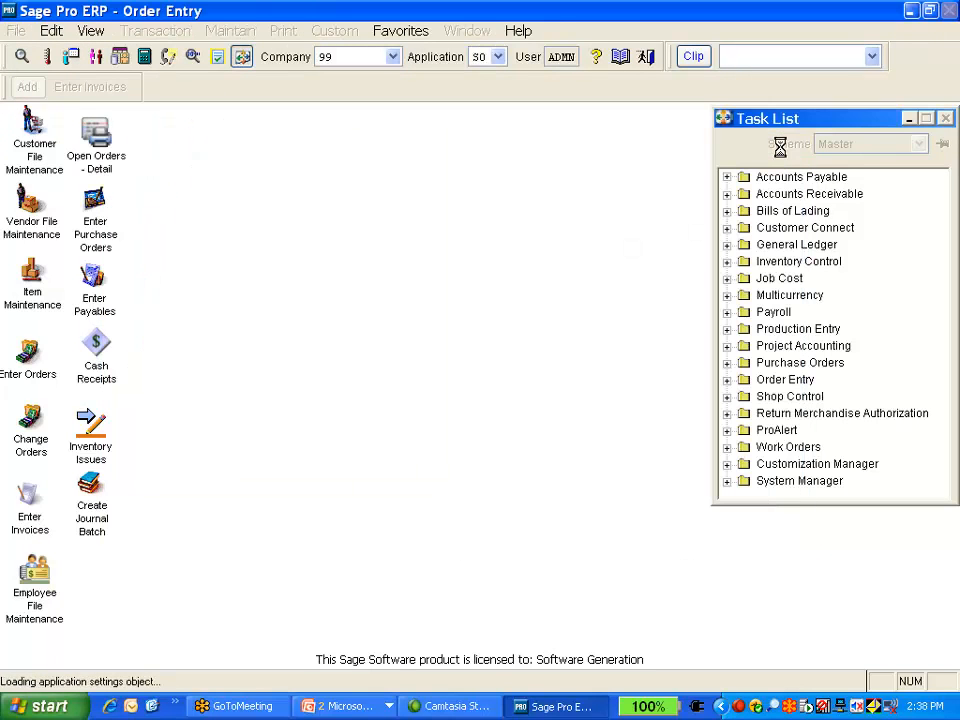
# Open the ANEWDRILLER dataview in Maintain Dataviews and start editing it
pyautogui.click(17, 33)
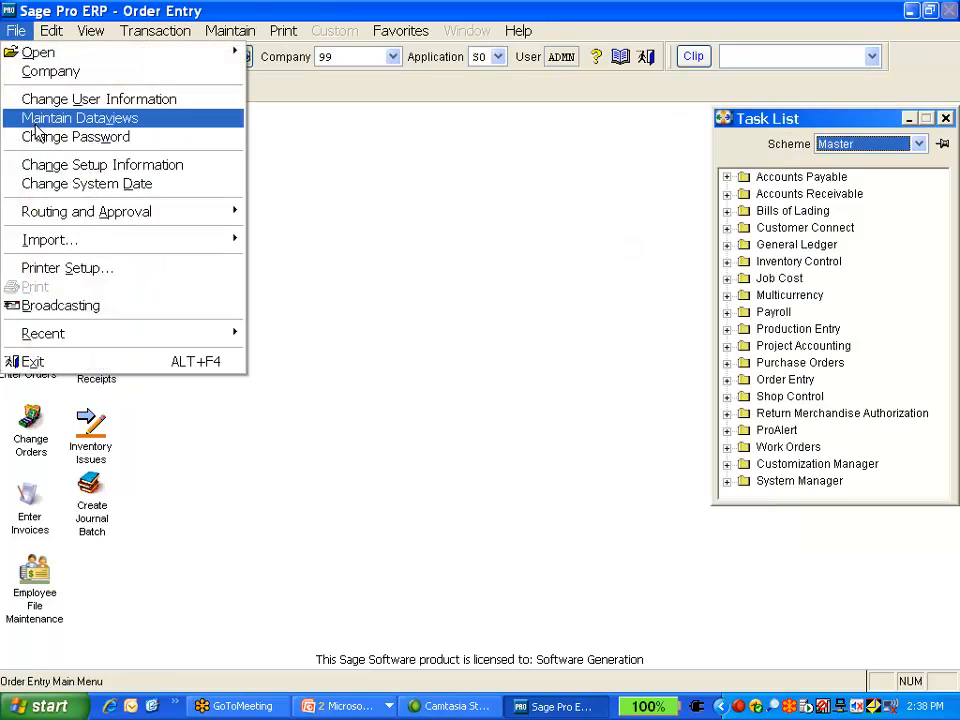
pyautogui.click(35, 115)
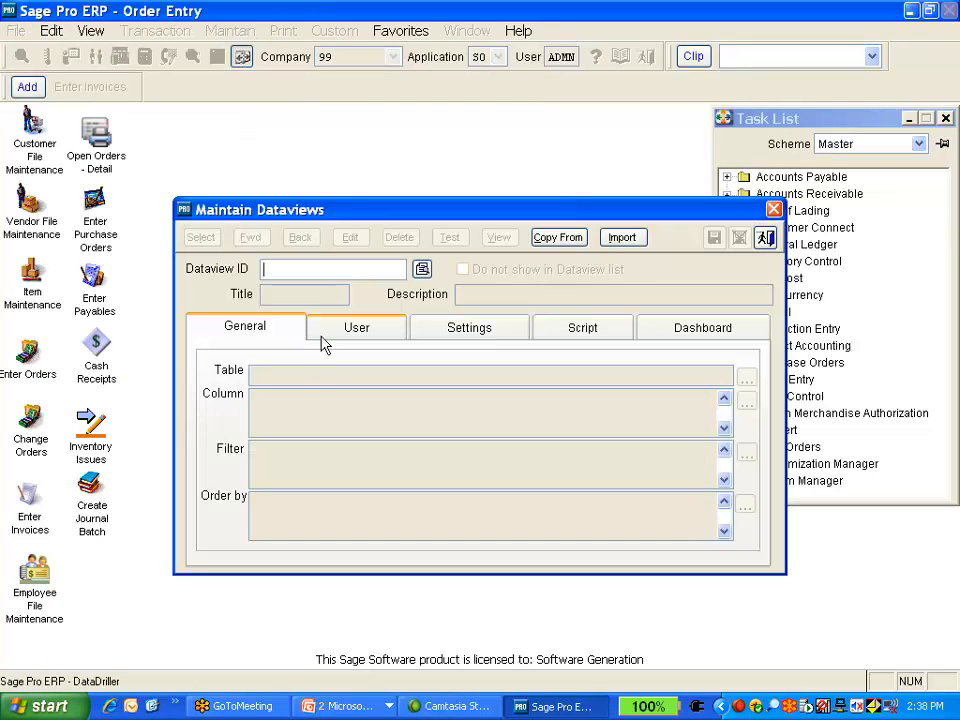
pyautogui.click(424, 268)
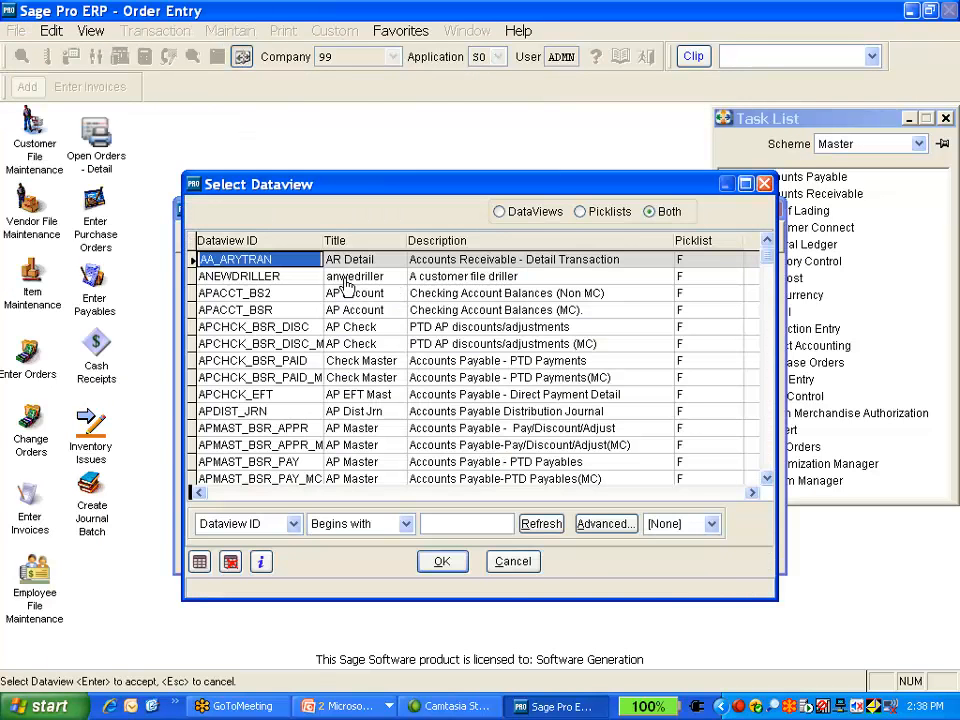
pyautogui.doubleClick(272, 277)
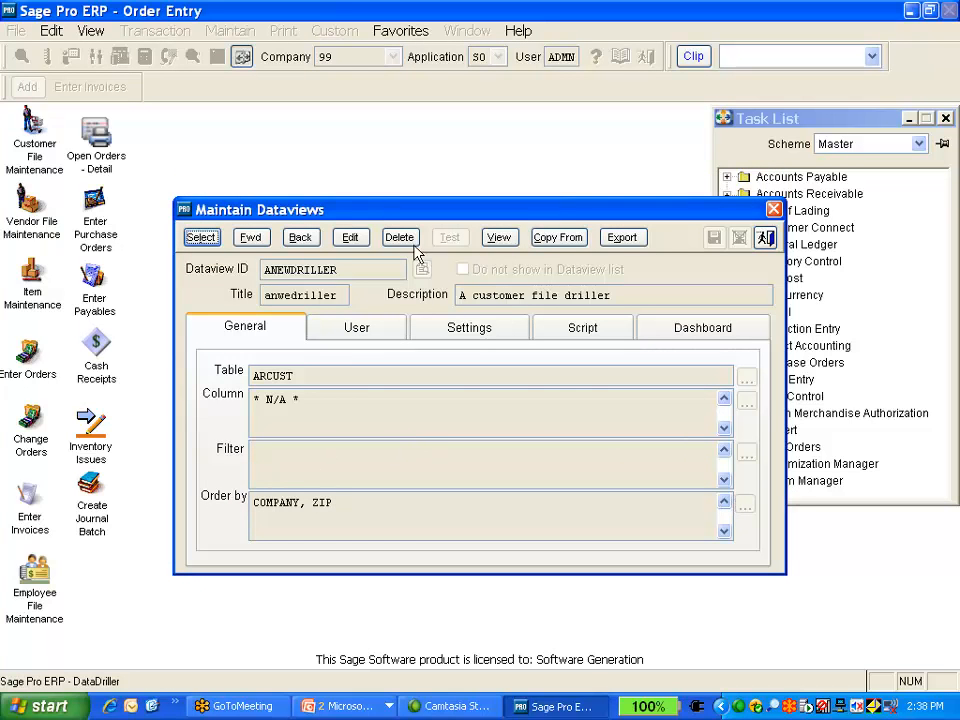
pyautogui.click(350, 237)
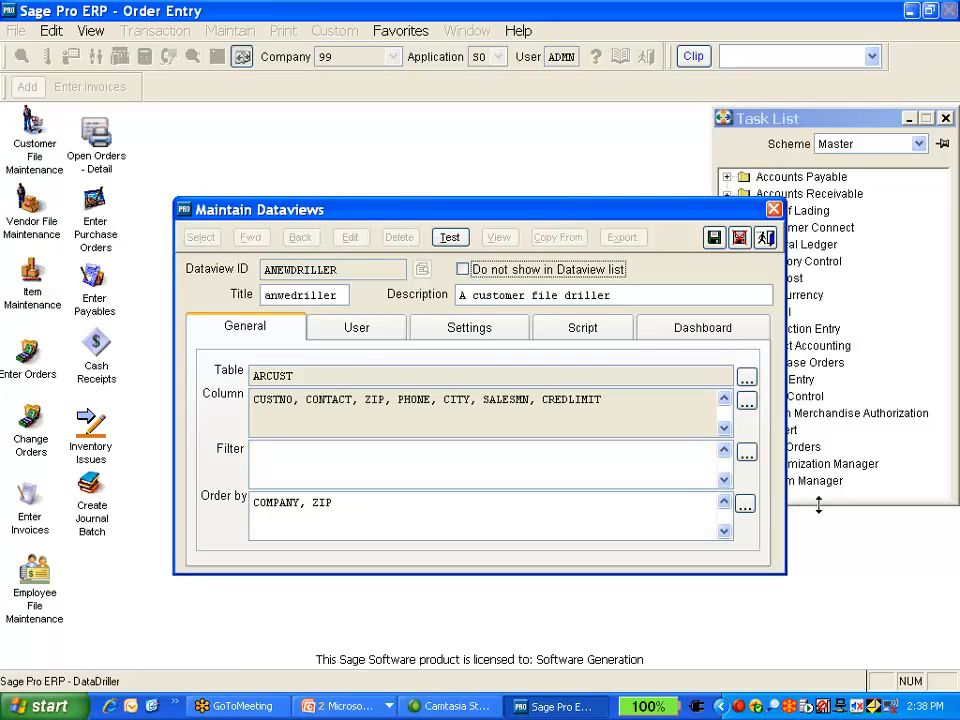
# Inspect the Order by sort expression, cancel it, and close the dataview without saving changes
pyautogui.click(746, 504)
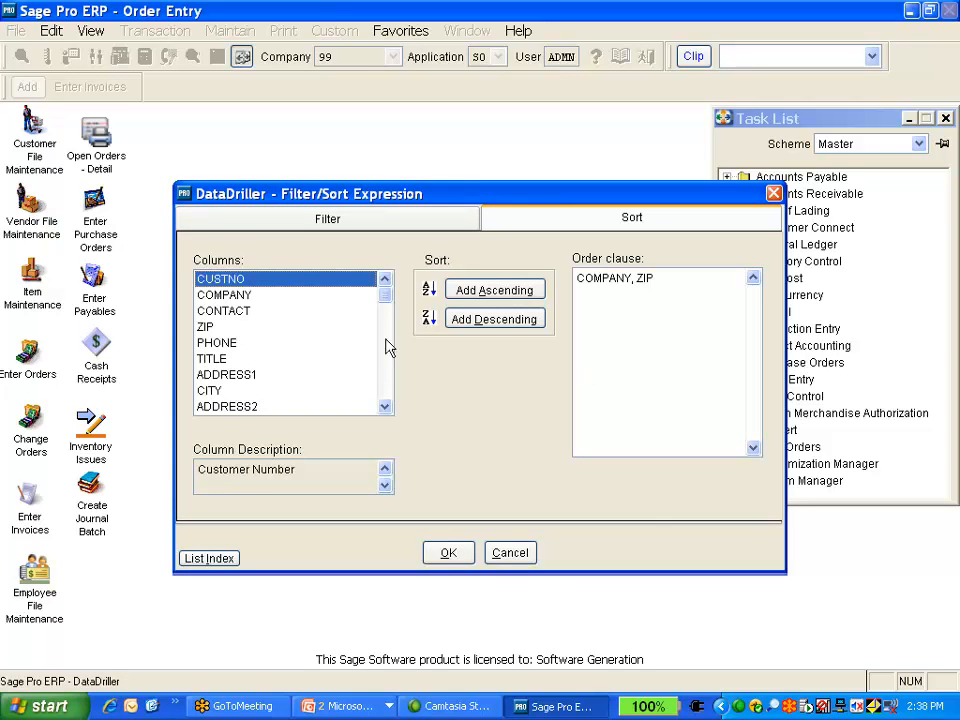
pyautogui.click(493, 553)
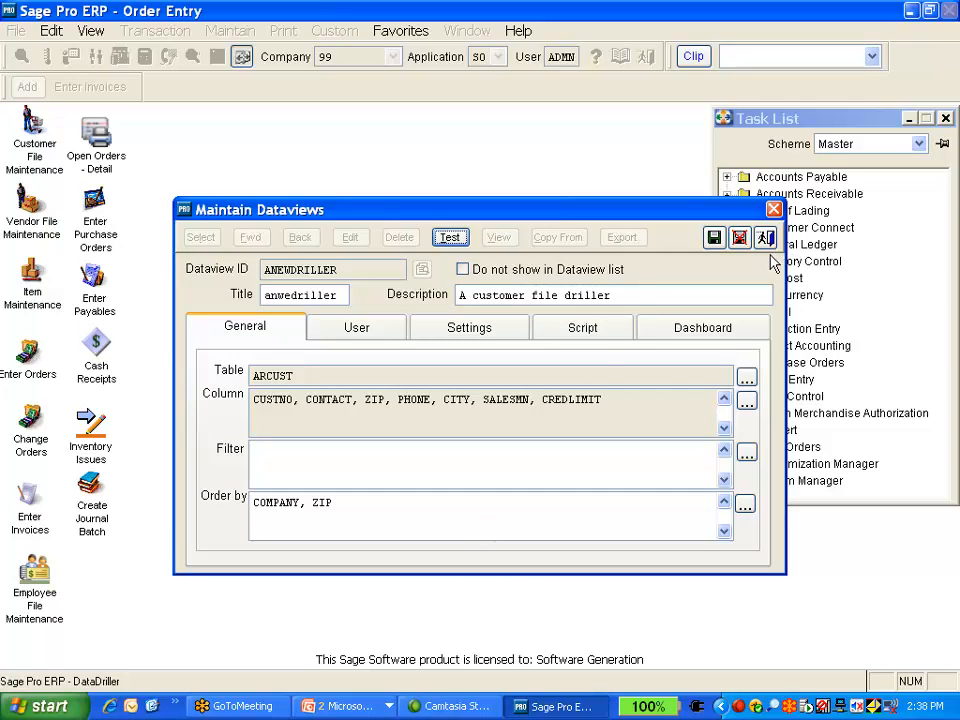
pyautogui.click(774, 209)
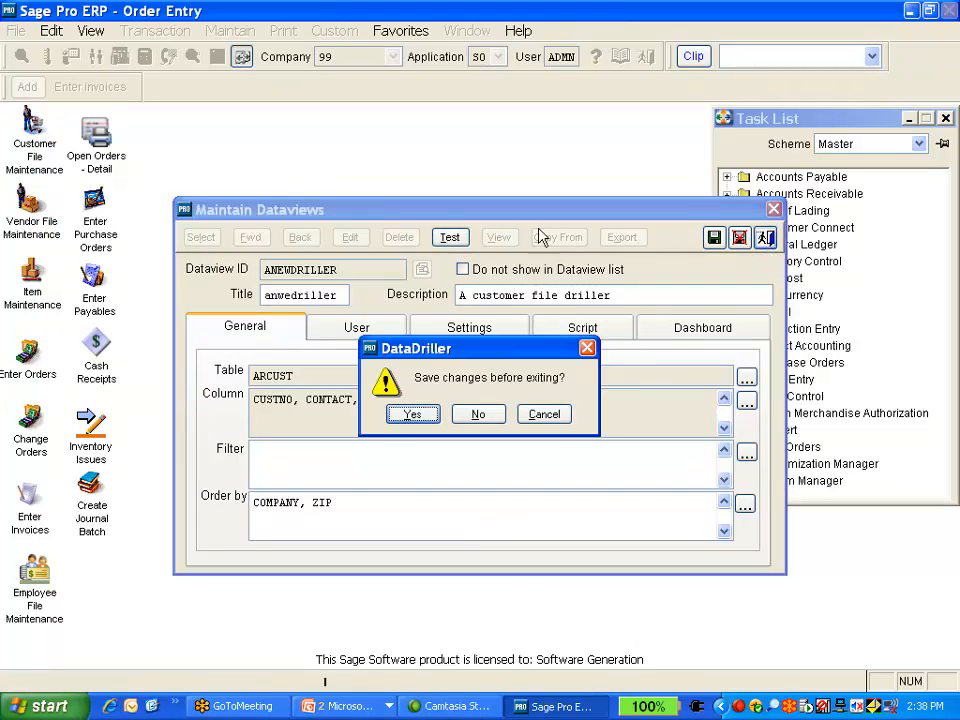
pyautogui.click(467, 421)
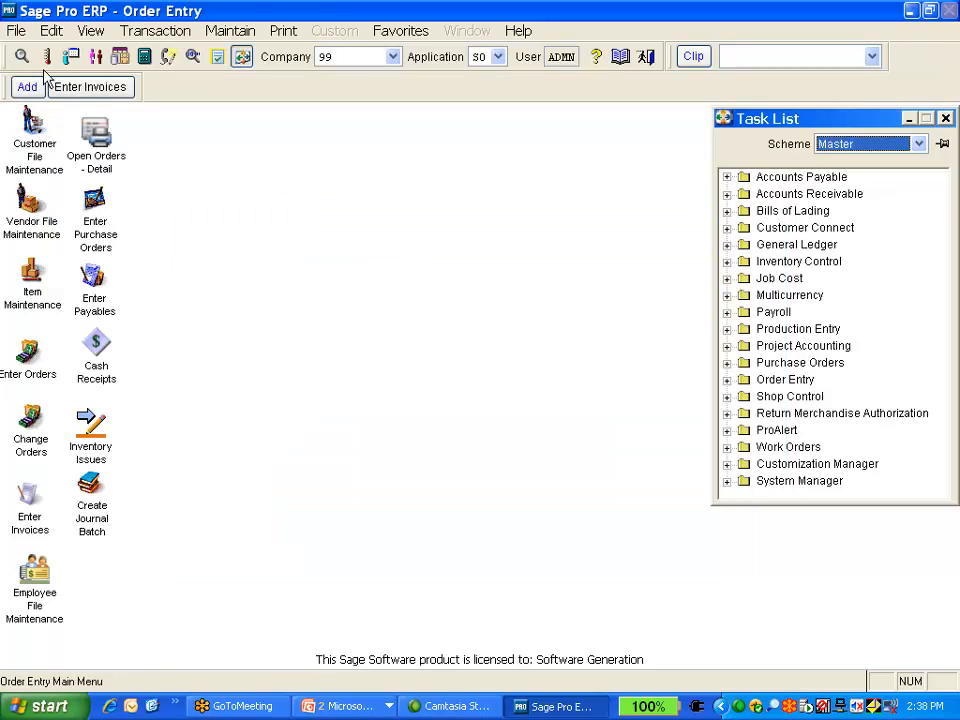
# Open the customer file driller dataview and sort its list by Phone
pyautogui.click(23, 57)
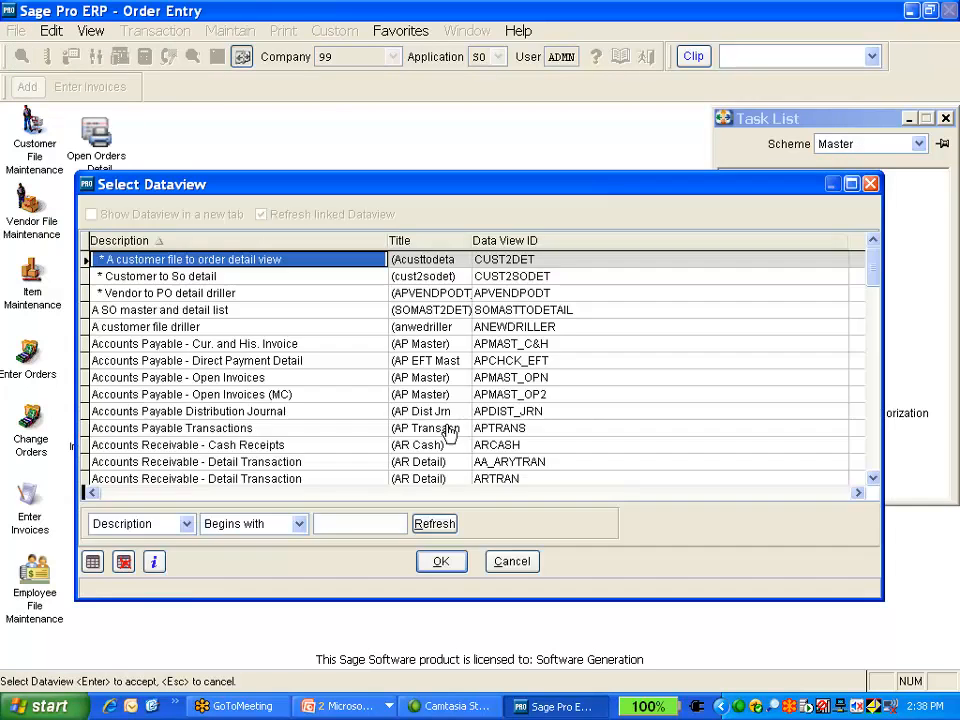
pyautogui.doubleClick(196, 328)
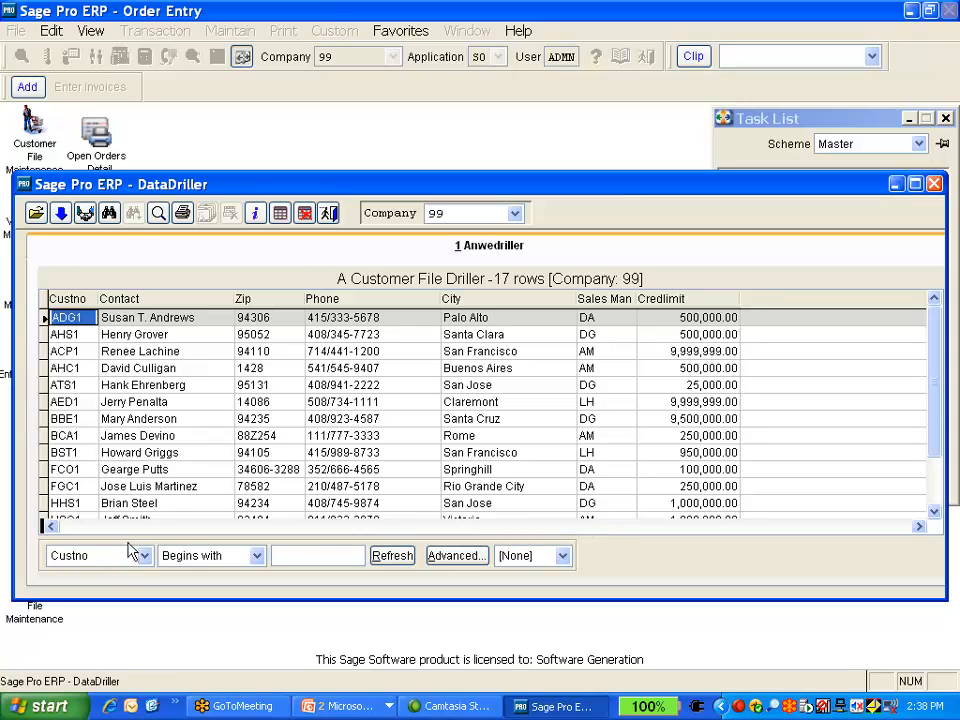
pyautogui.click(341, 304)
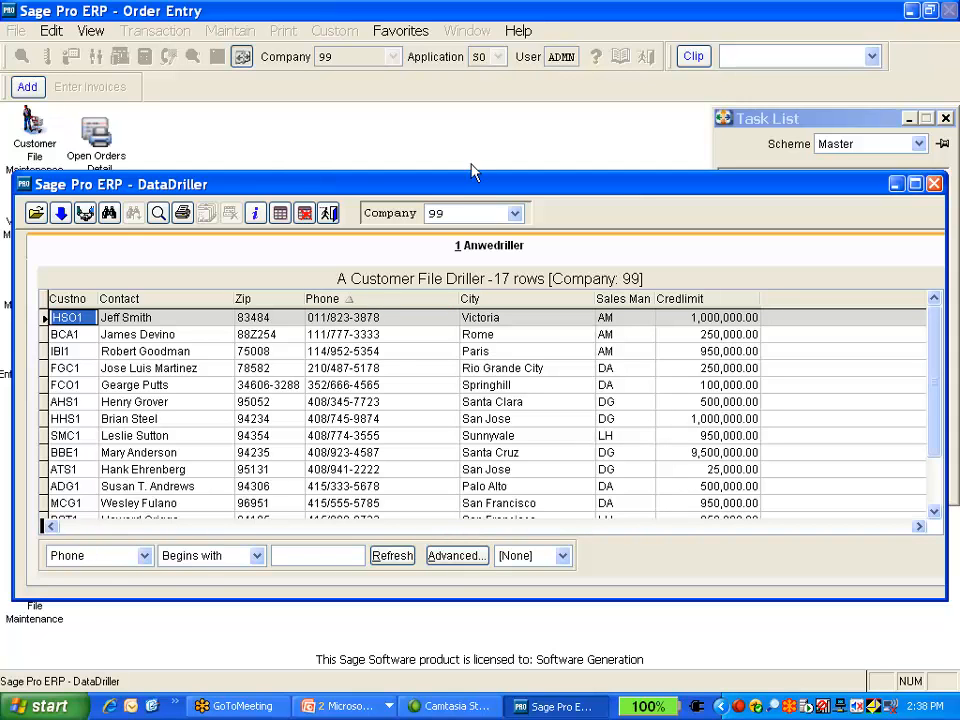
# Filter for phone numbers containing 415 and refresh the list
pyautogui.click(256, 556)
pyautogui.click(248, 641)
pyautogui.click(275, 557)
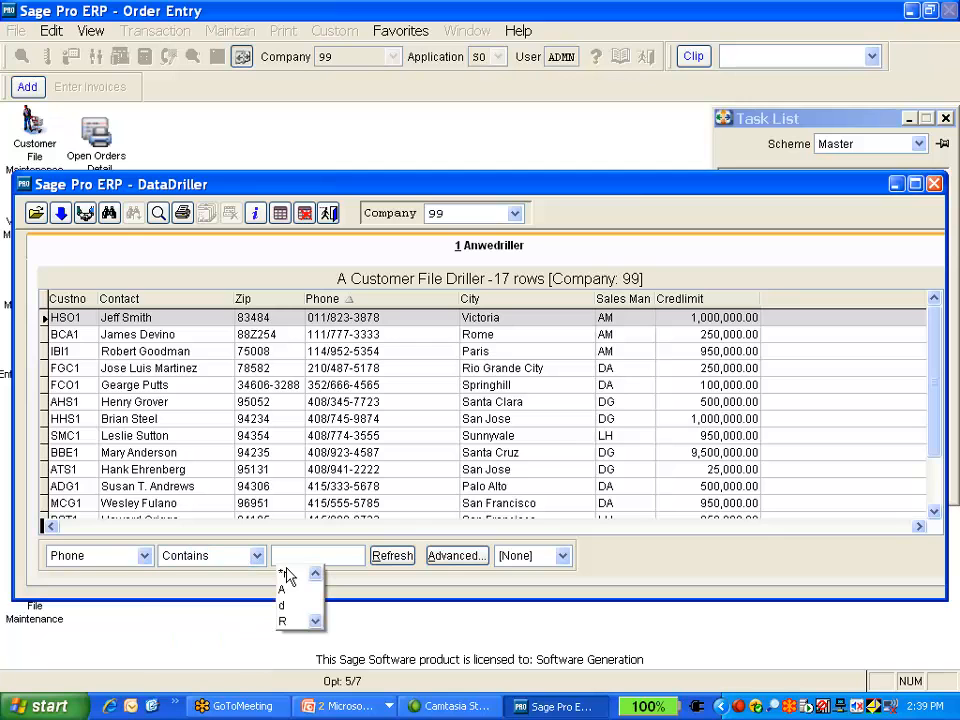
pyautogui.write('415')
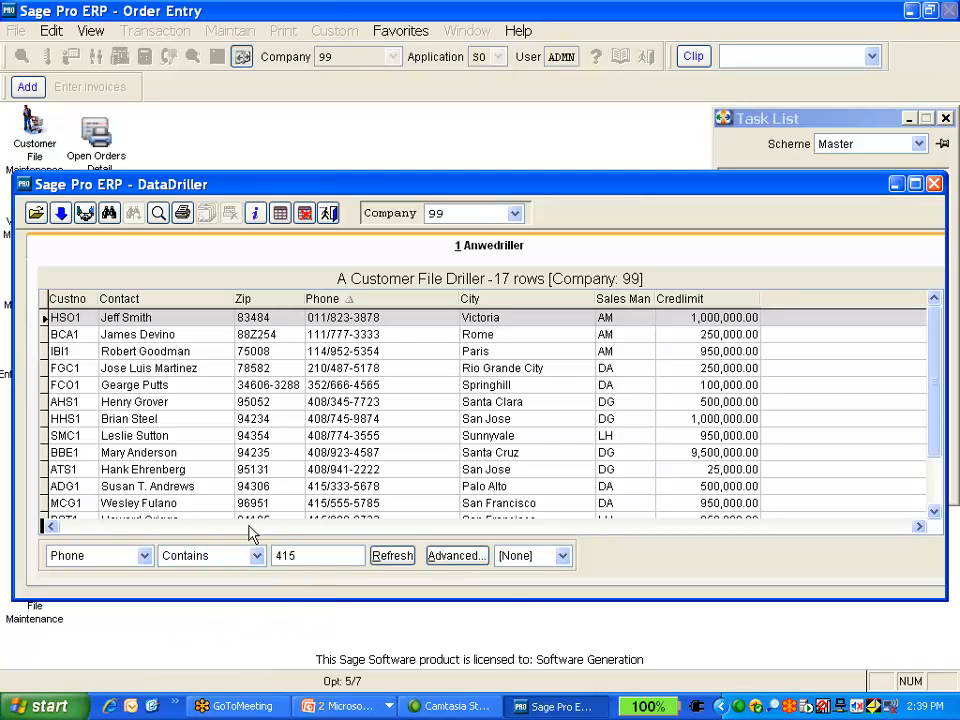
pyautogui.click(391, 558)
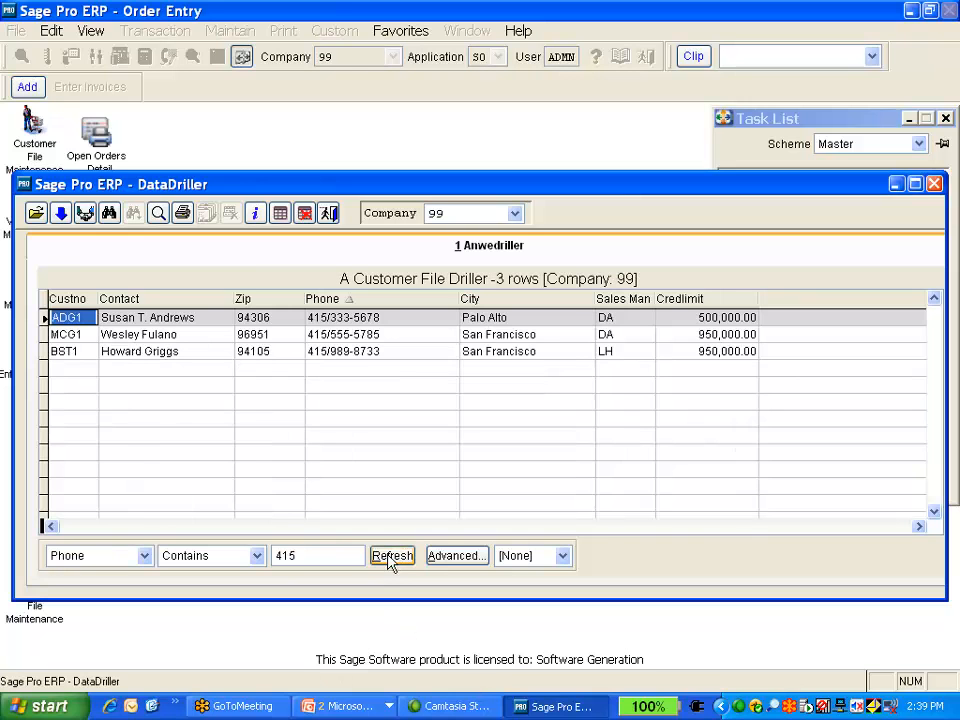
# Close the driller and page through the Relationships slides in the PowerPoint slide show
pyautogui.click(935, 184)
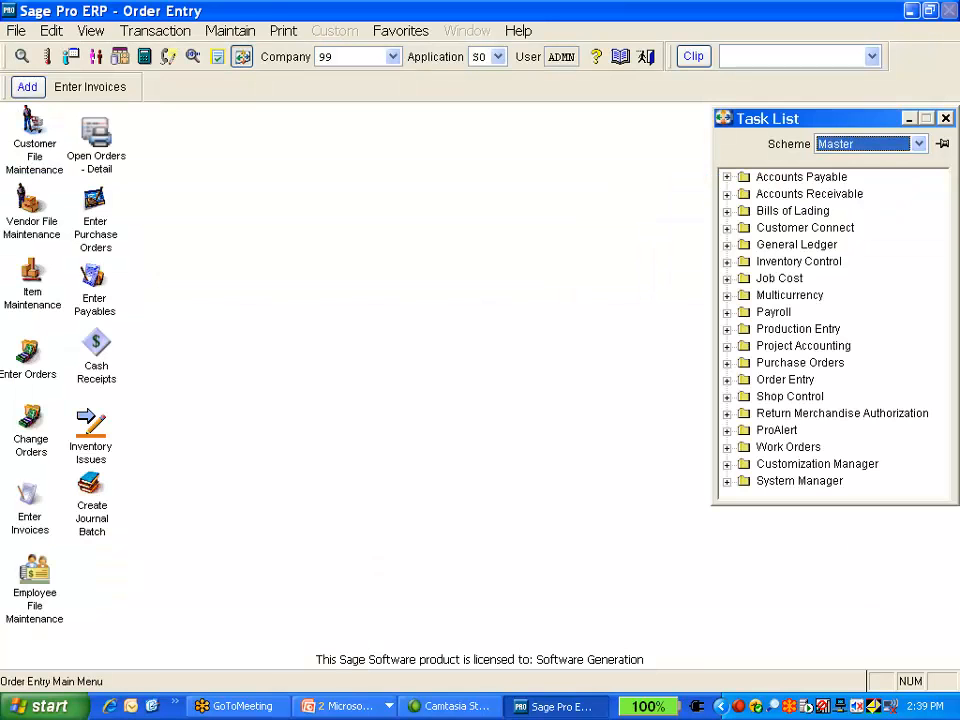
pyautogui.click(306, 713)
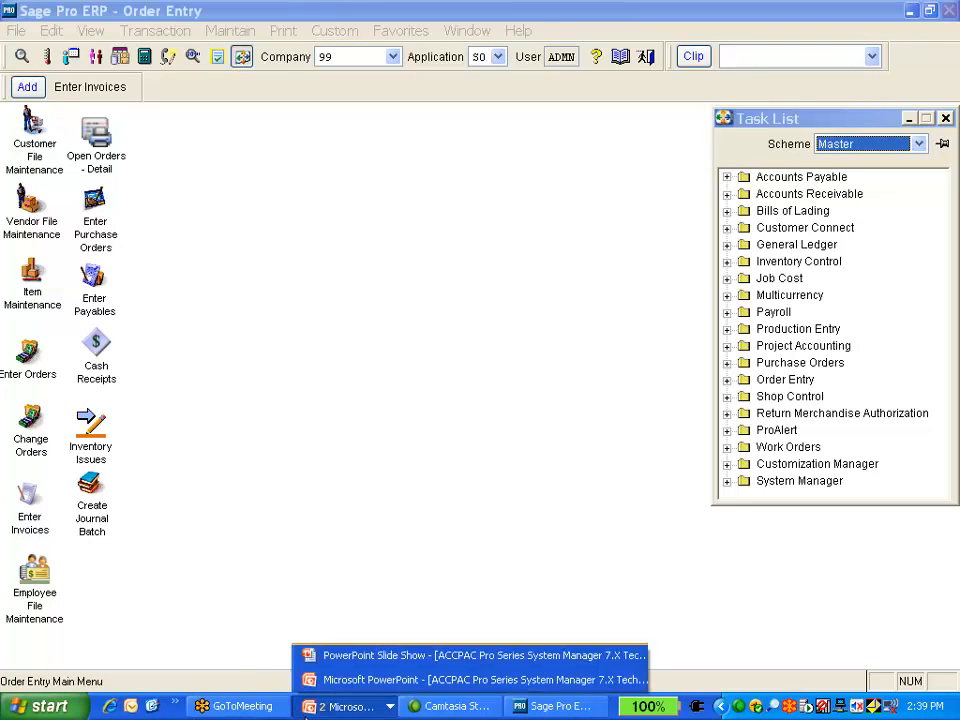
pyautogui.click(408, 655)
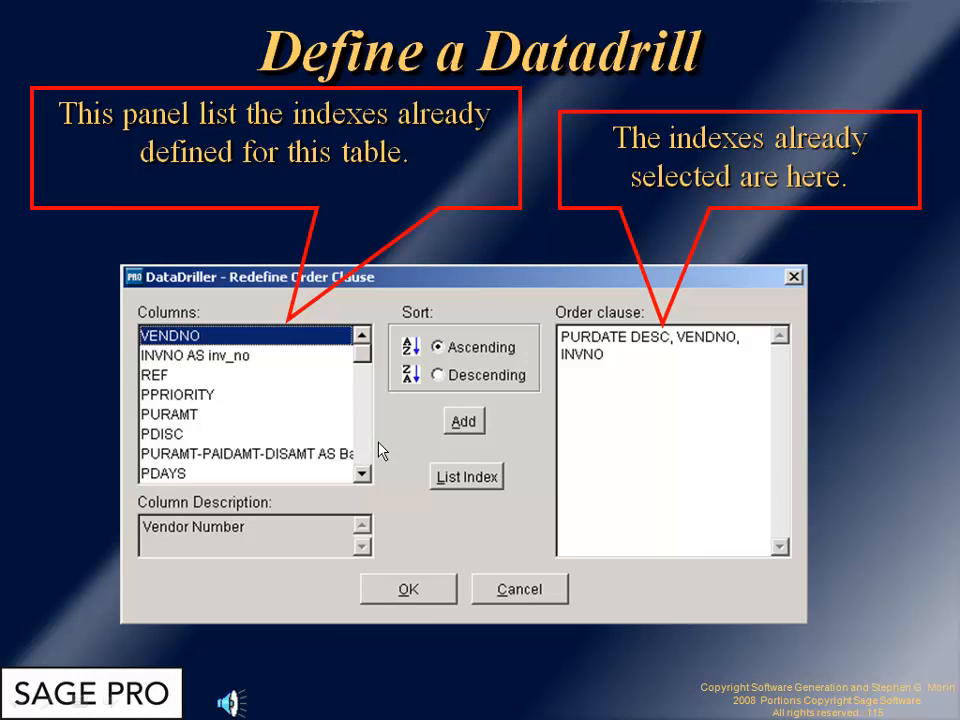
pyautogui.click(378, 442)
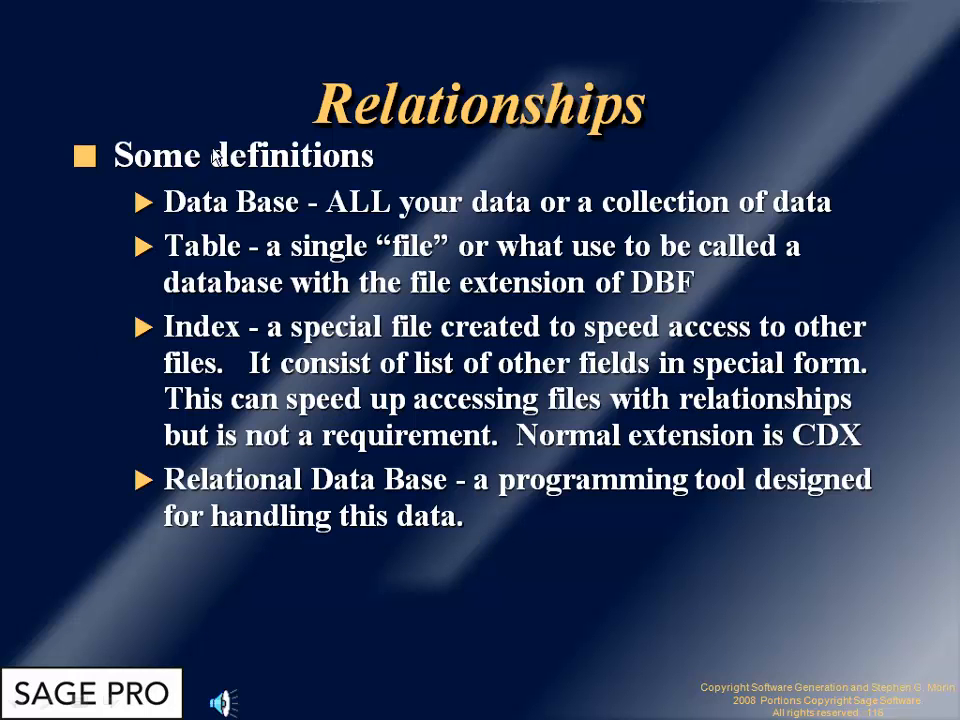
pyautogui.click(357, 610)
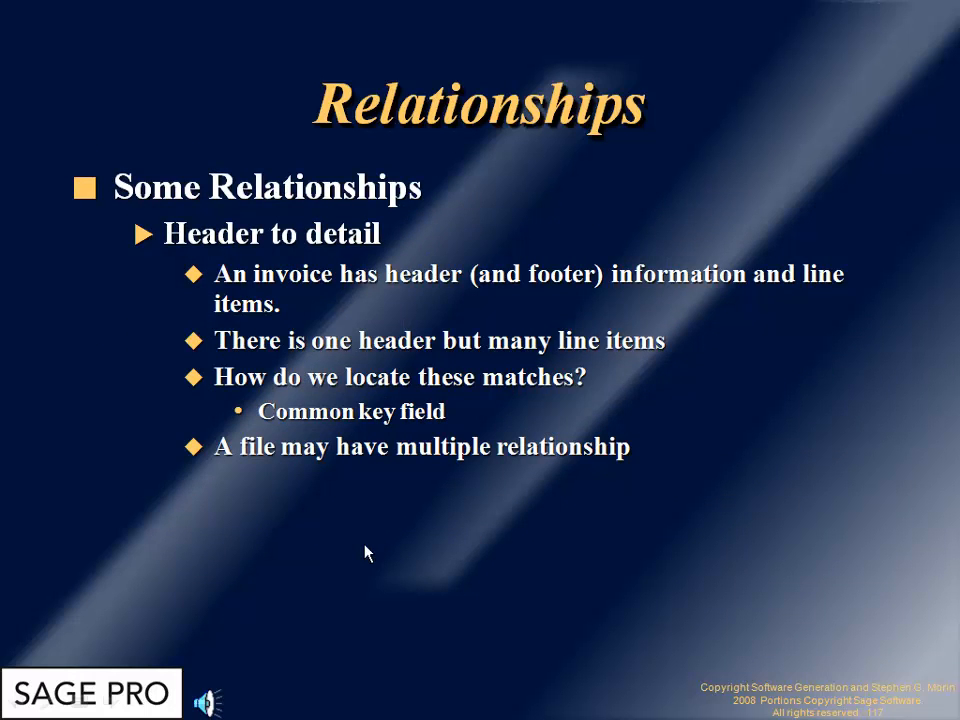
pyautogui.hotkey('alt', 'Tab')
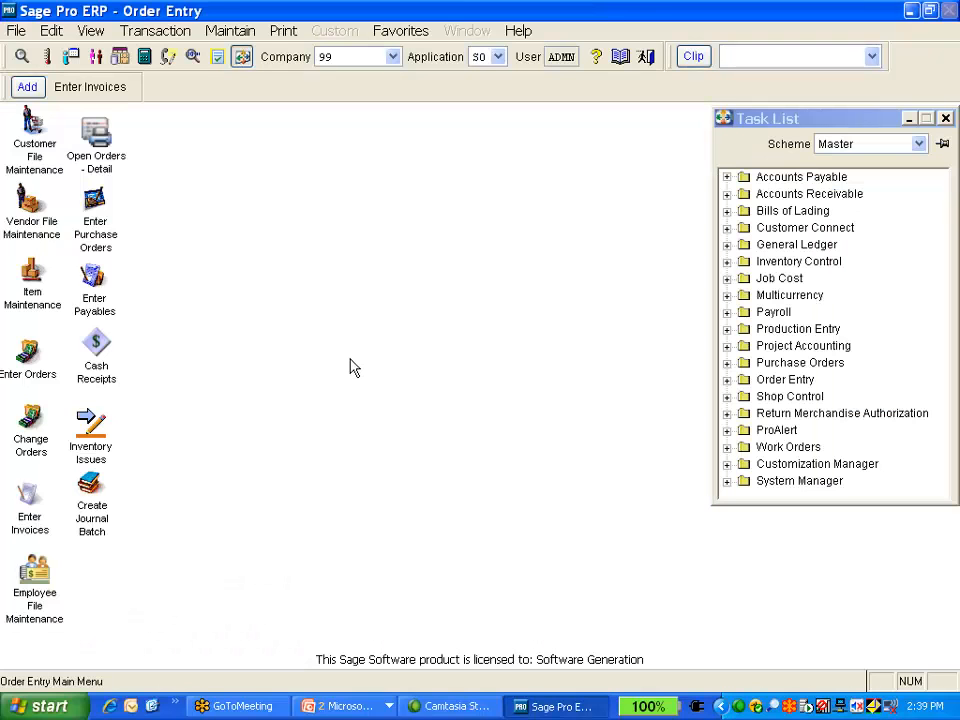
# Open the customer file driller dataview and review its drill-down choices, cancelling without selecting one
pyautogui.click(21, 56)
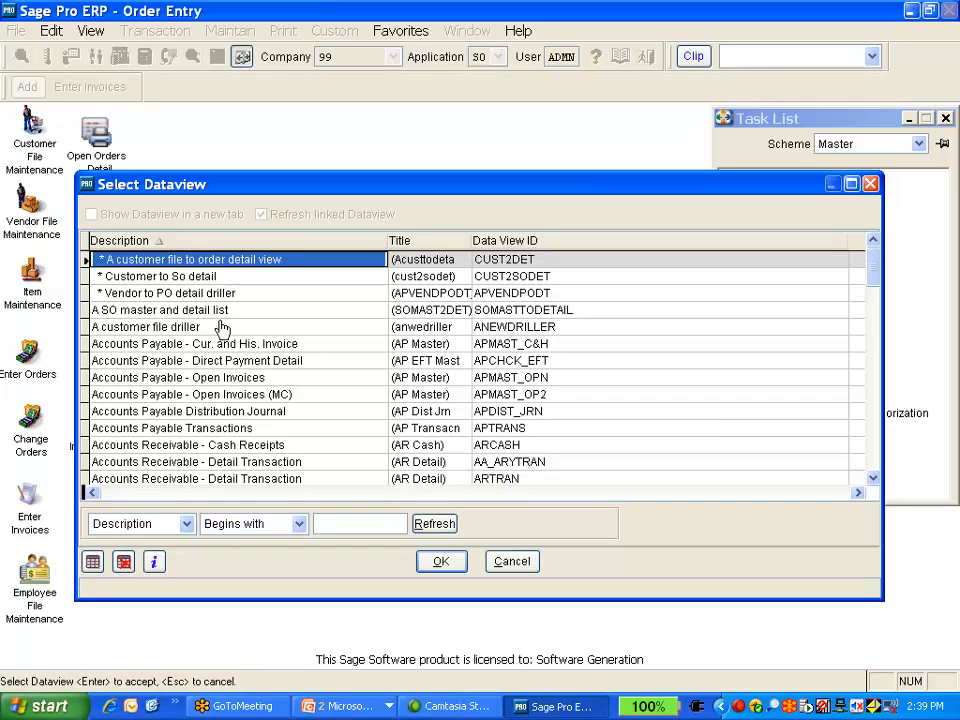
pyautogui.doubleClick(222, 328)
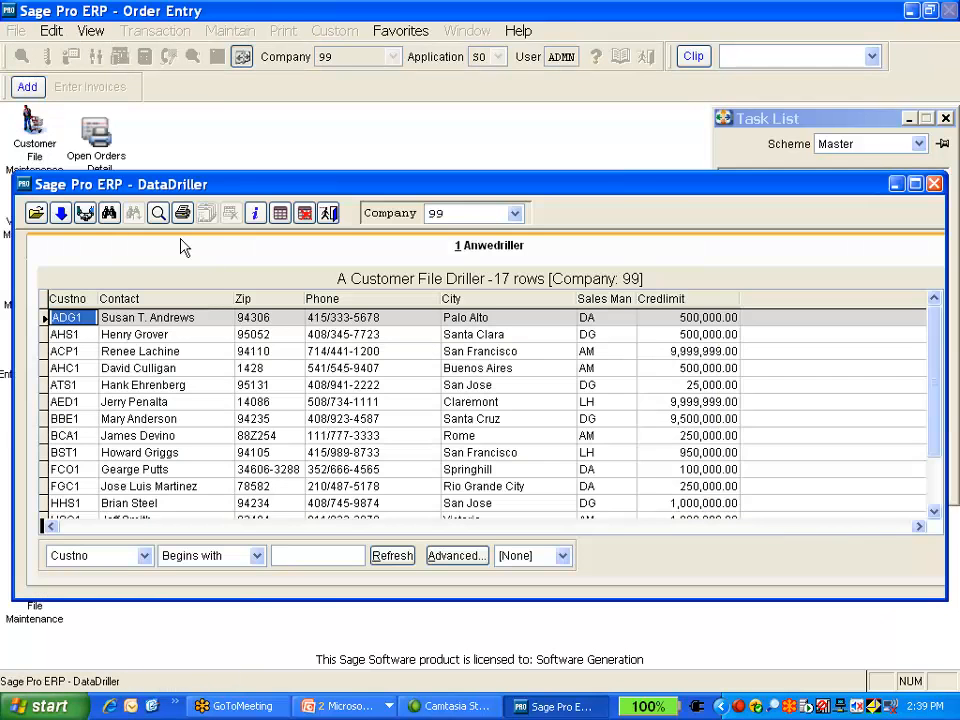
pyautogui.click(84, 213)
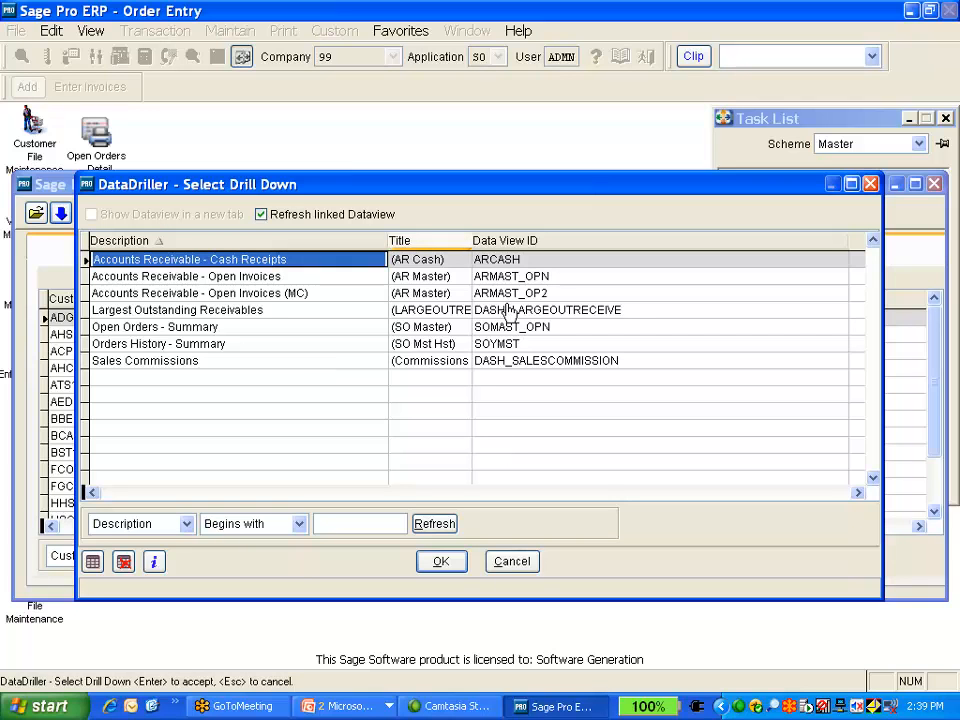
pyautogui.click(269, 280)
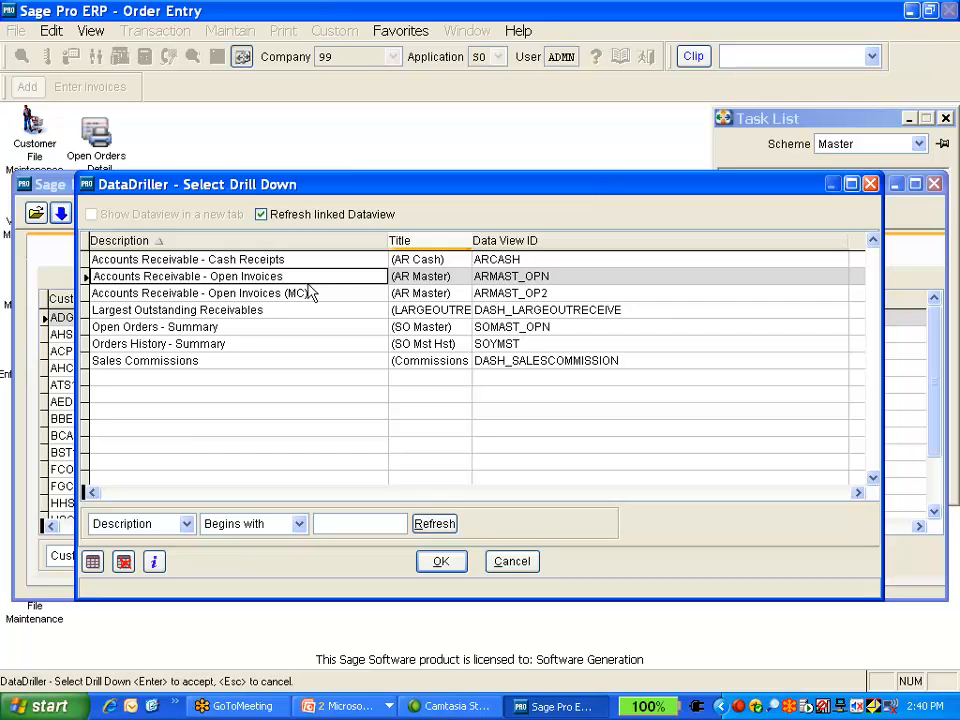
pyautogui.click(428, 277)
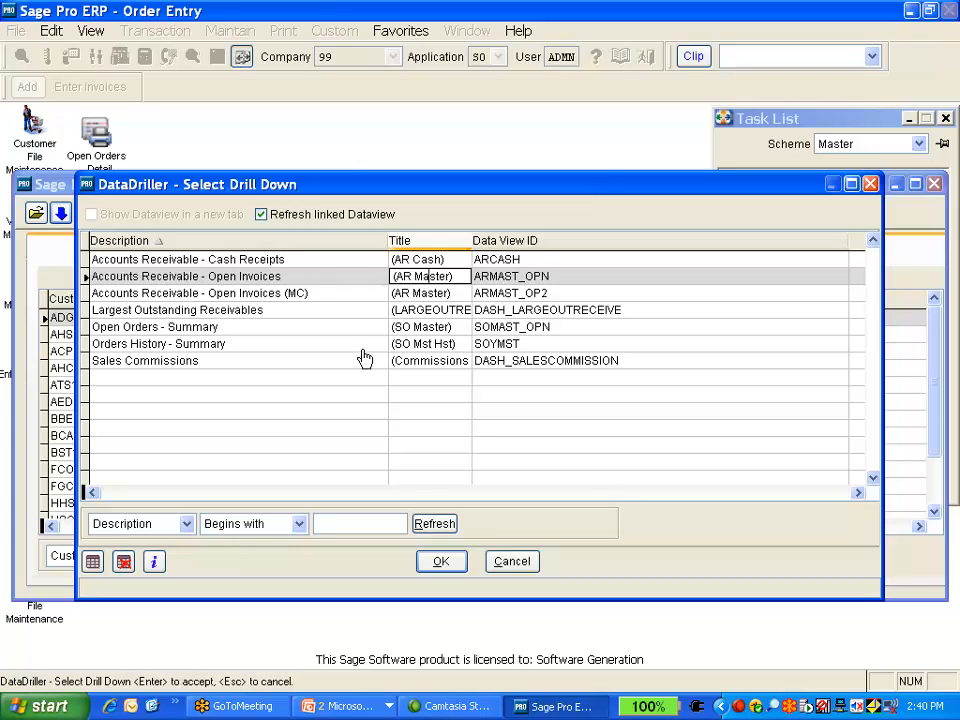
pyautogui.click(508, 565)
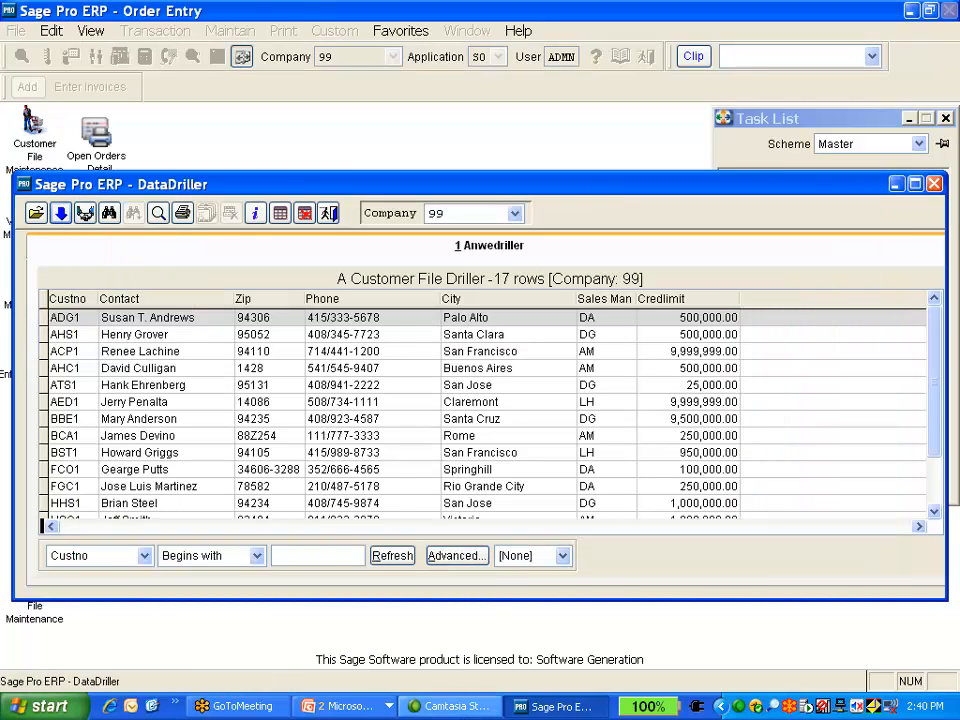
# Switch to the PowerPoint slide show and advance through the Simple and Multiple Relationships slides
pyautogui.click(388, 706)
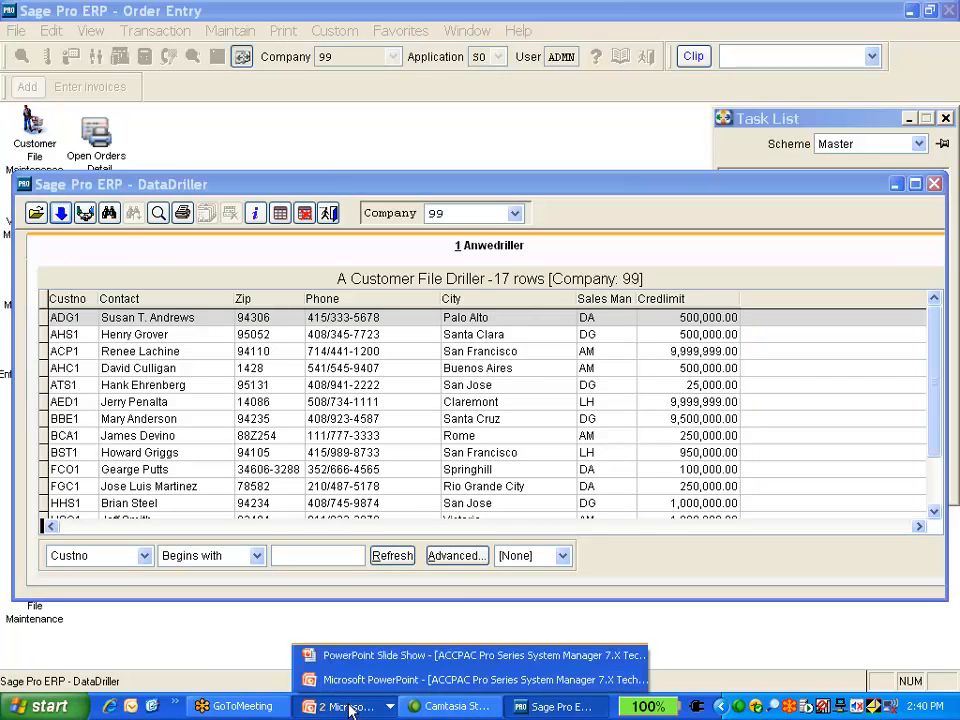
pyautogui.click(420, 664)
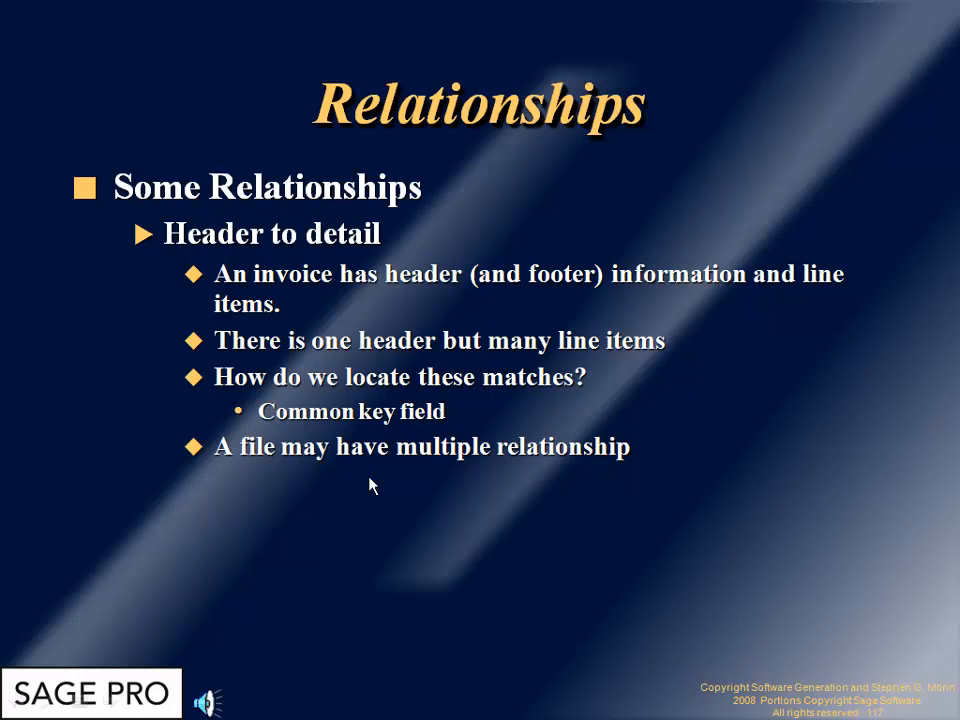
pyautogui.click(448, 541)
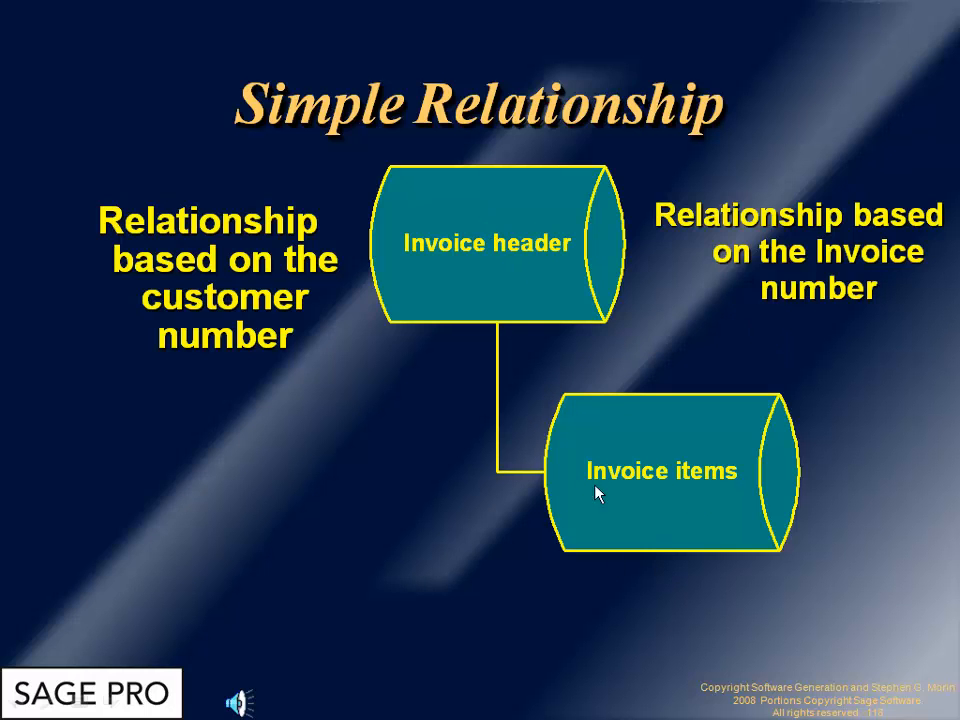
pyautogui.click(349, 469)
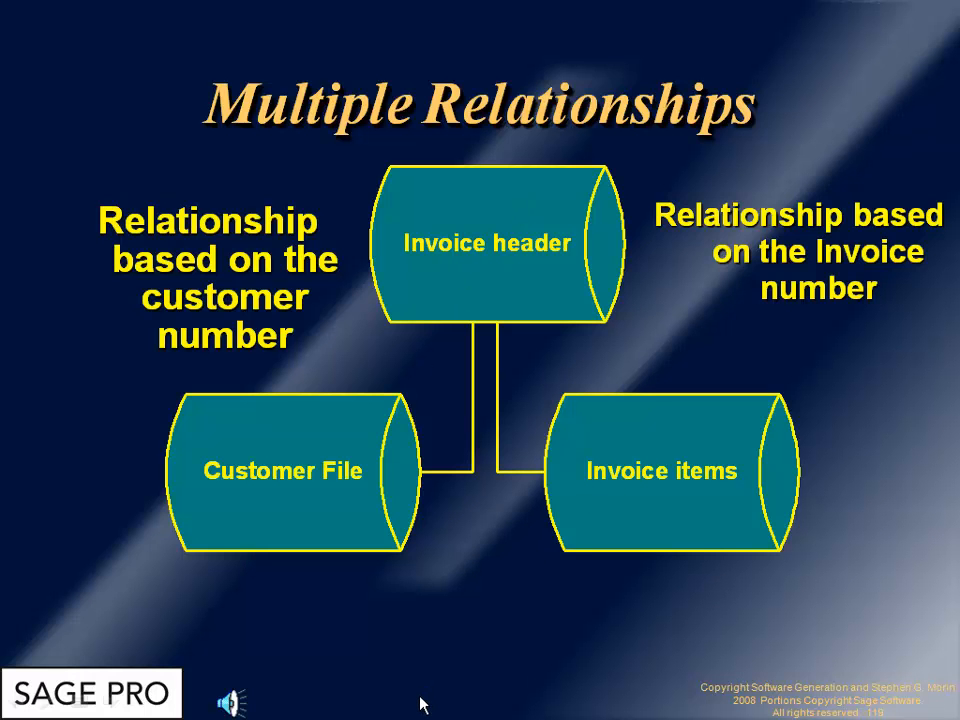
# Close the customer driller and open the Accounts Receivable - Open Invoices dataview in the DataDriller
pyautogui.hotkey('alt', 'Tab')
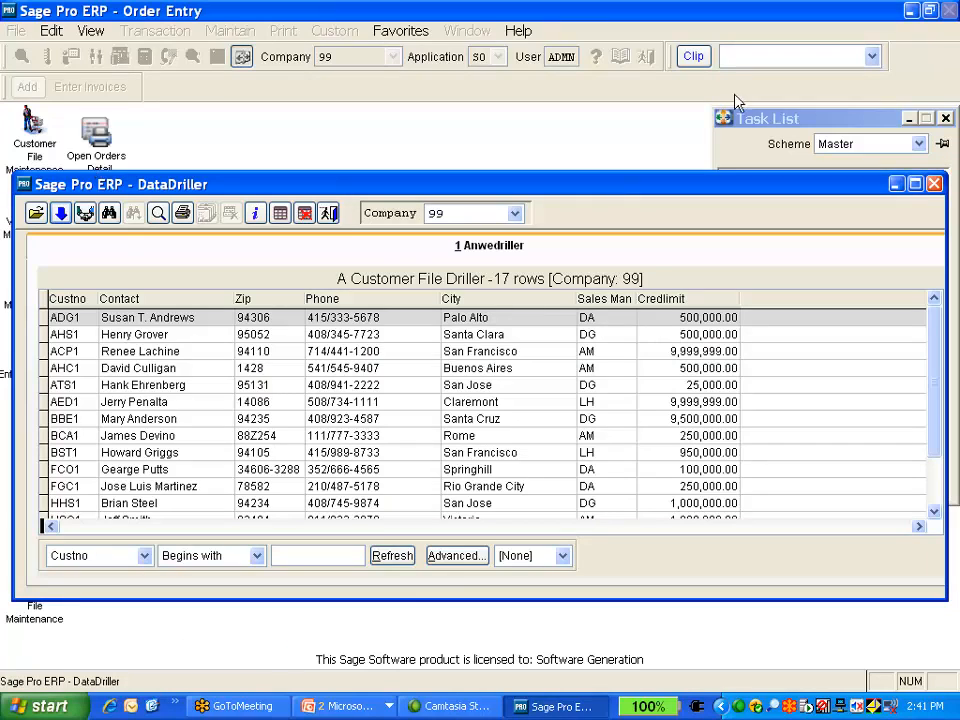
pyautogui.click(933, 184)
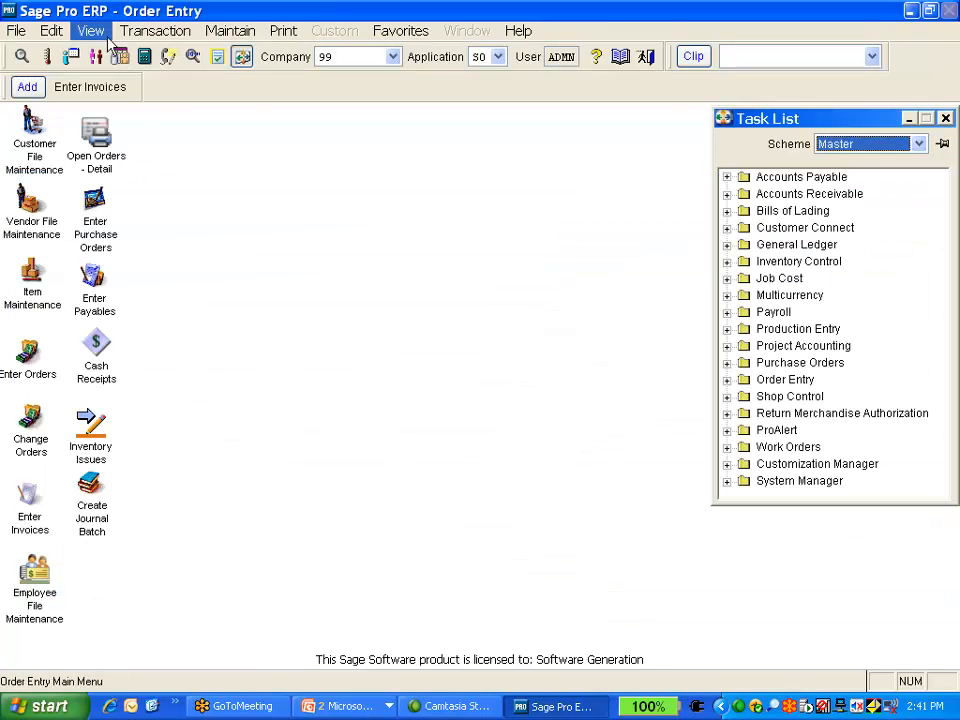
pyautogui.click(16, 31)
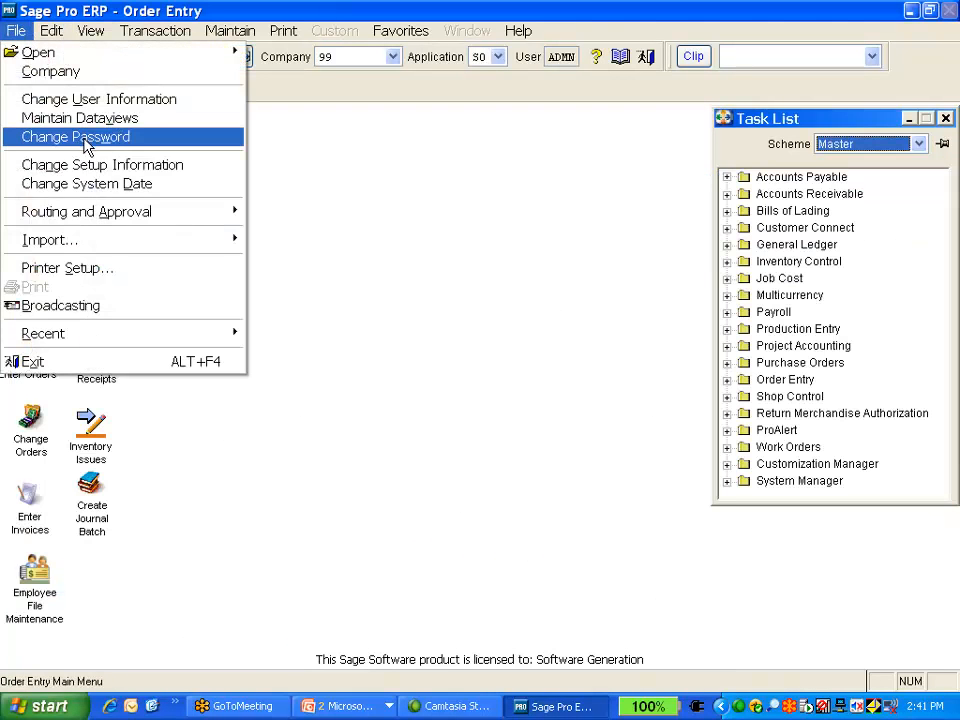
pyautogui.click(474, 204)
pyautogui.click(23, 58)
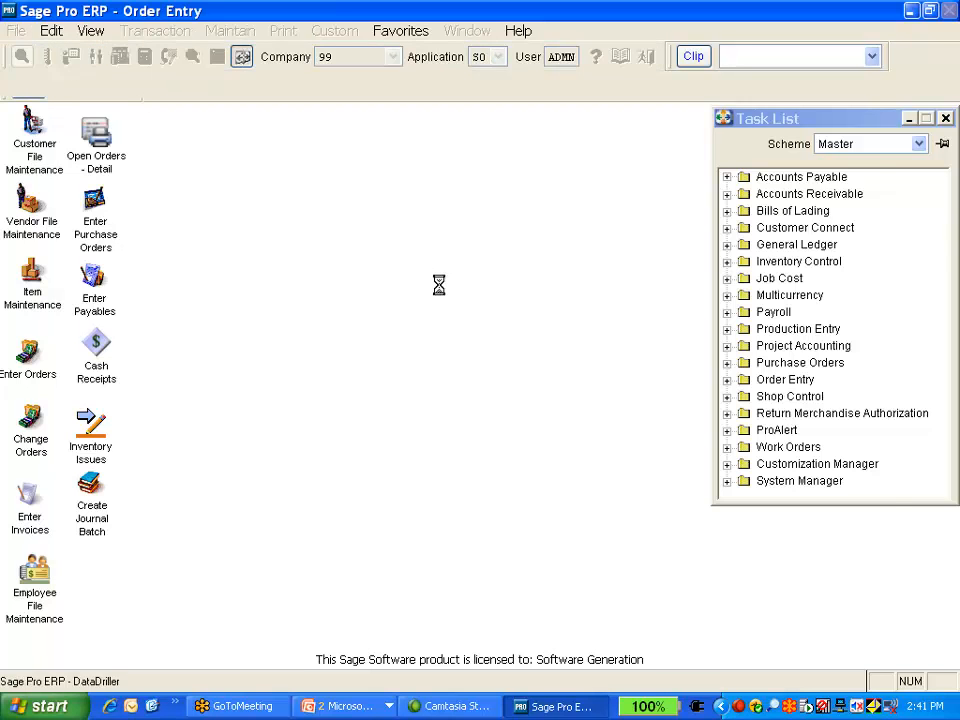
pyautogui.scroll(-2, 290, 370)
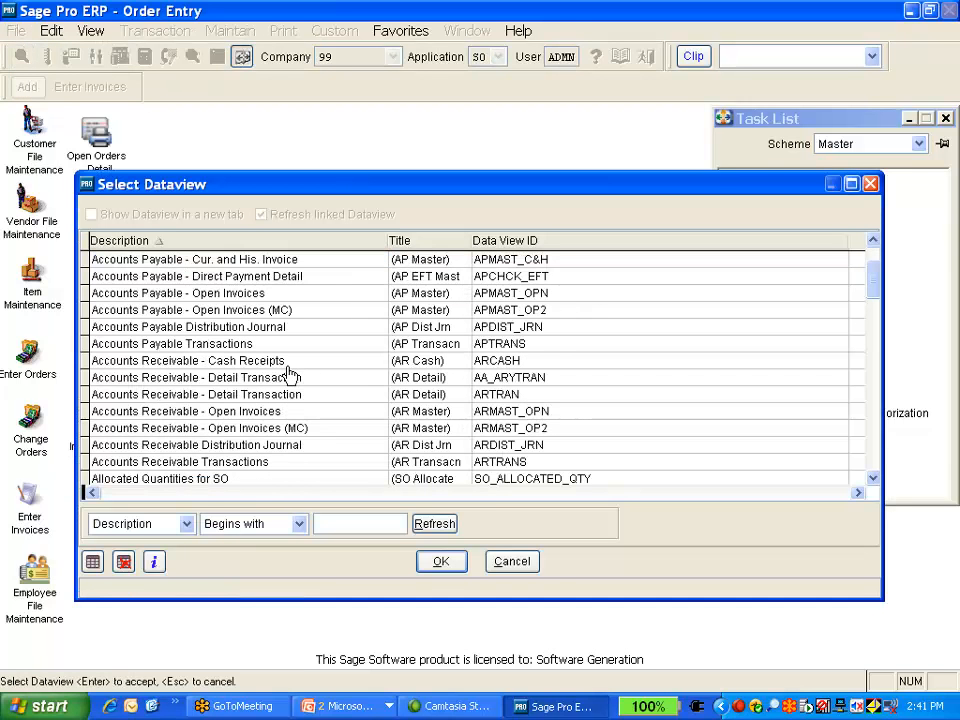
pyautogui.doubleClick(279, 410)
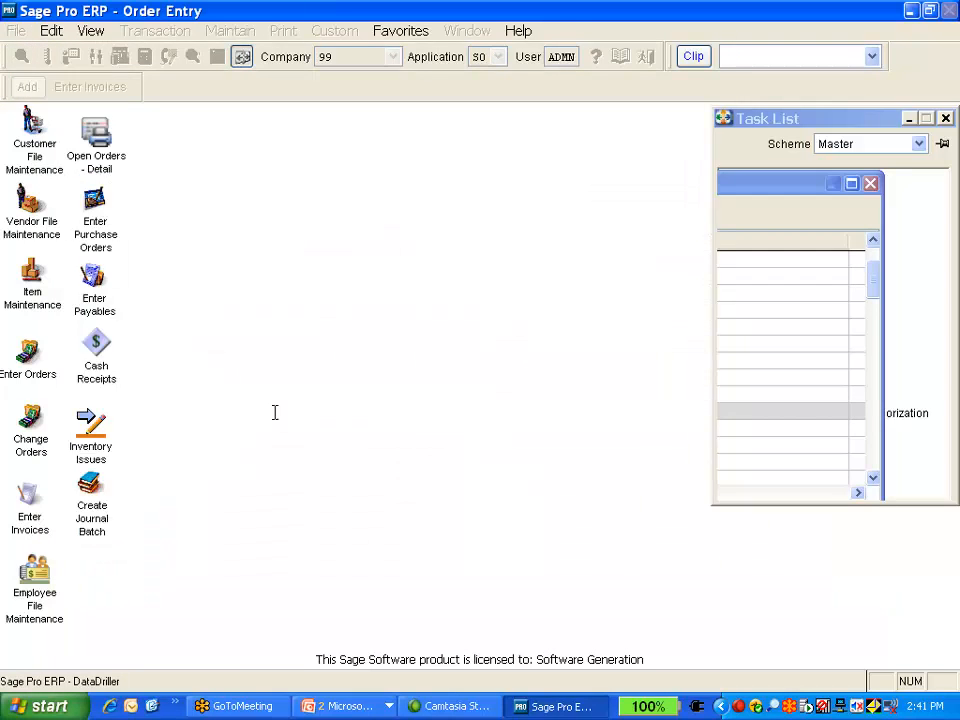
pyautogui.click(425, 430)
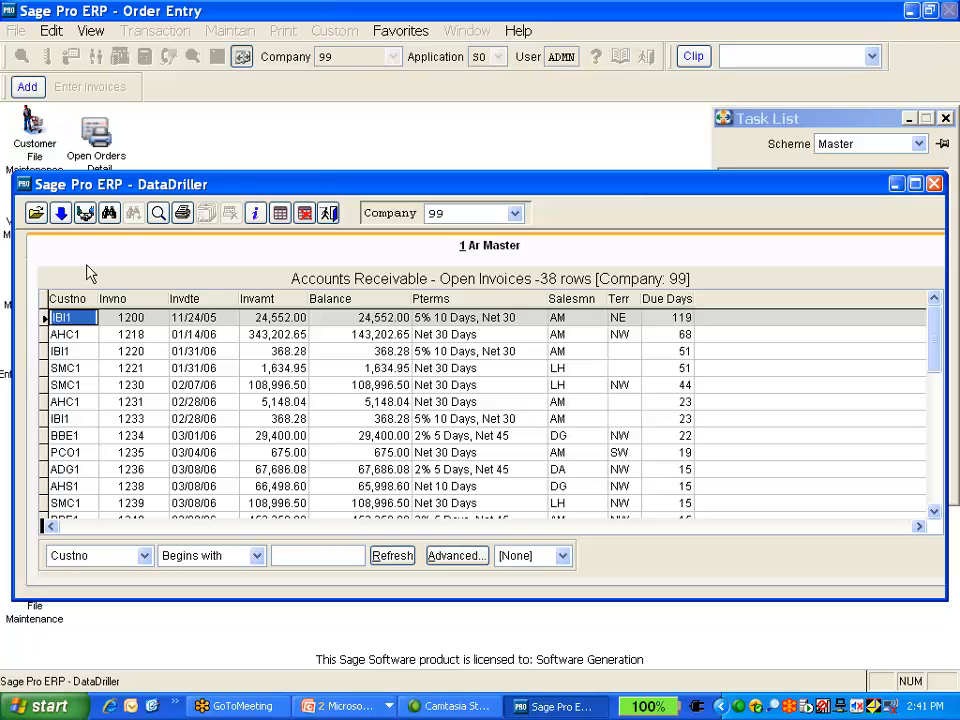
# Drill down from the open invoices to the customer file driller and switch between the two dataview tabs
pyautogui.click(60, 213)
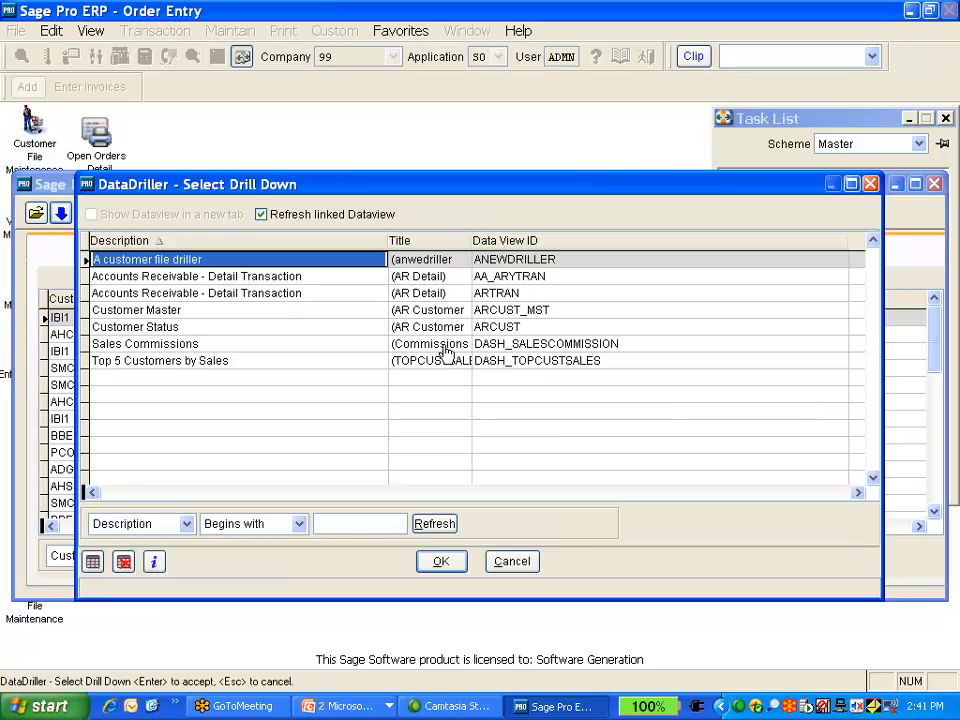
pyautogui.doubleClick(274, 258)
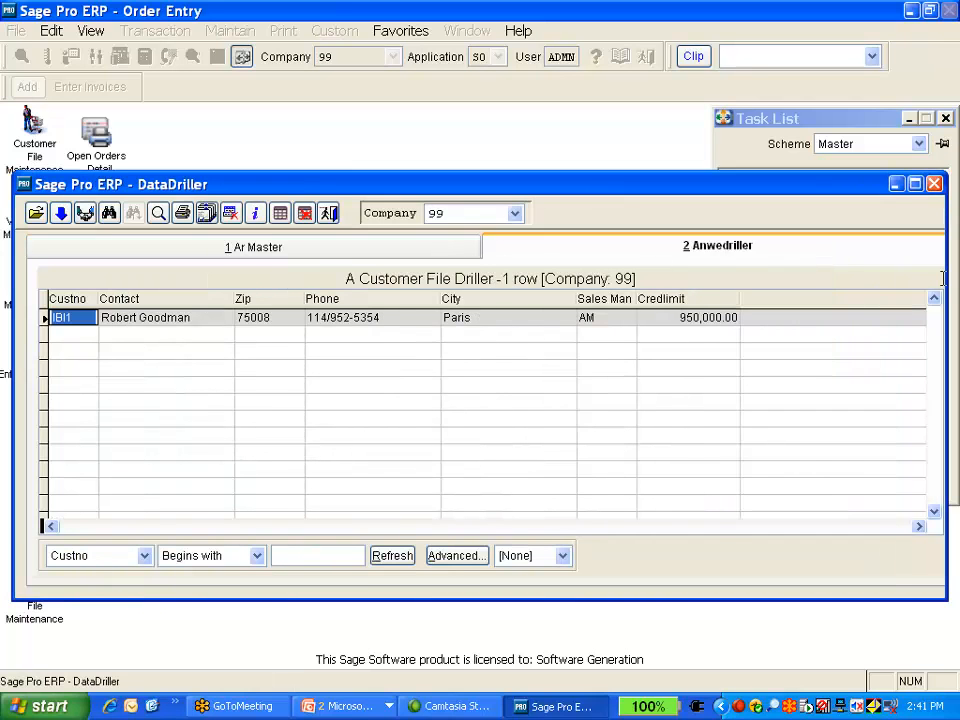
pyautogui.click(328, 252)
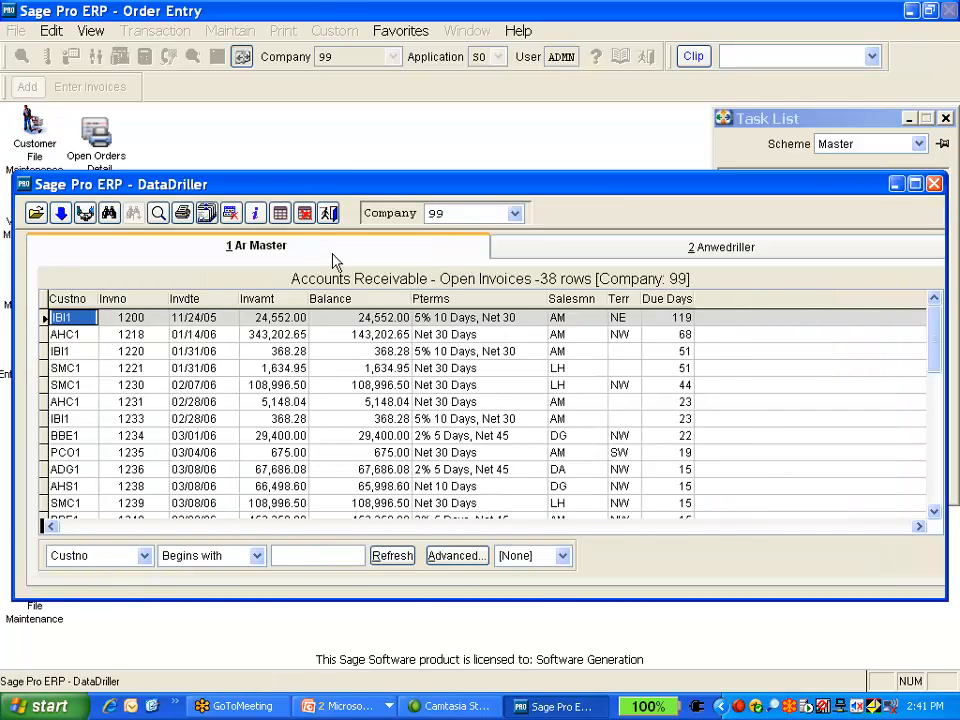
pyautogui.click(585, 250)
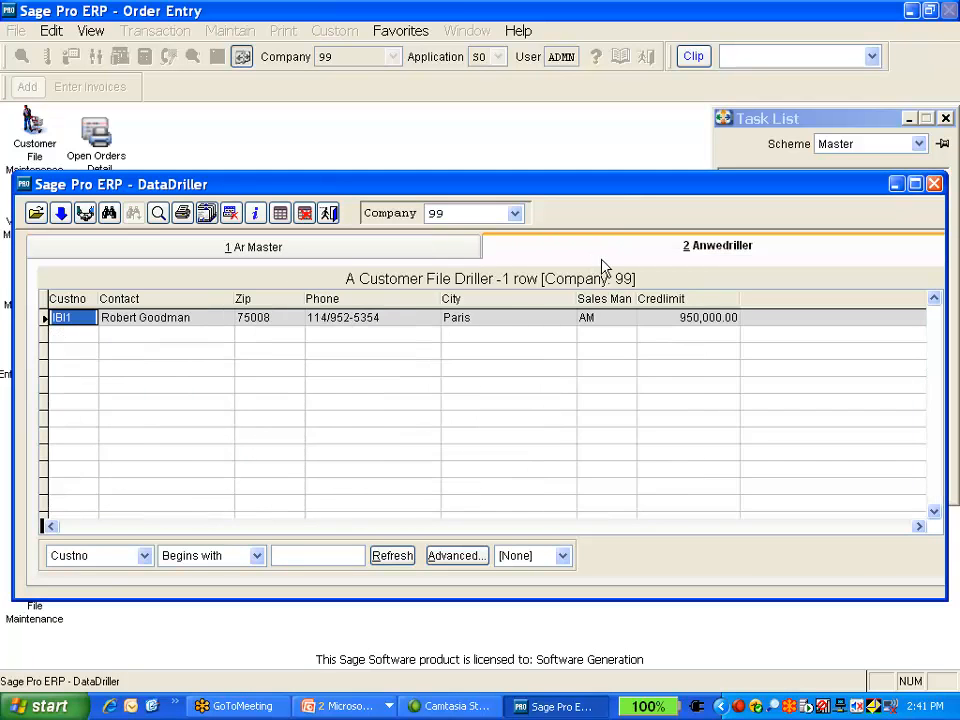
pyautogui.click(310, 256)
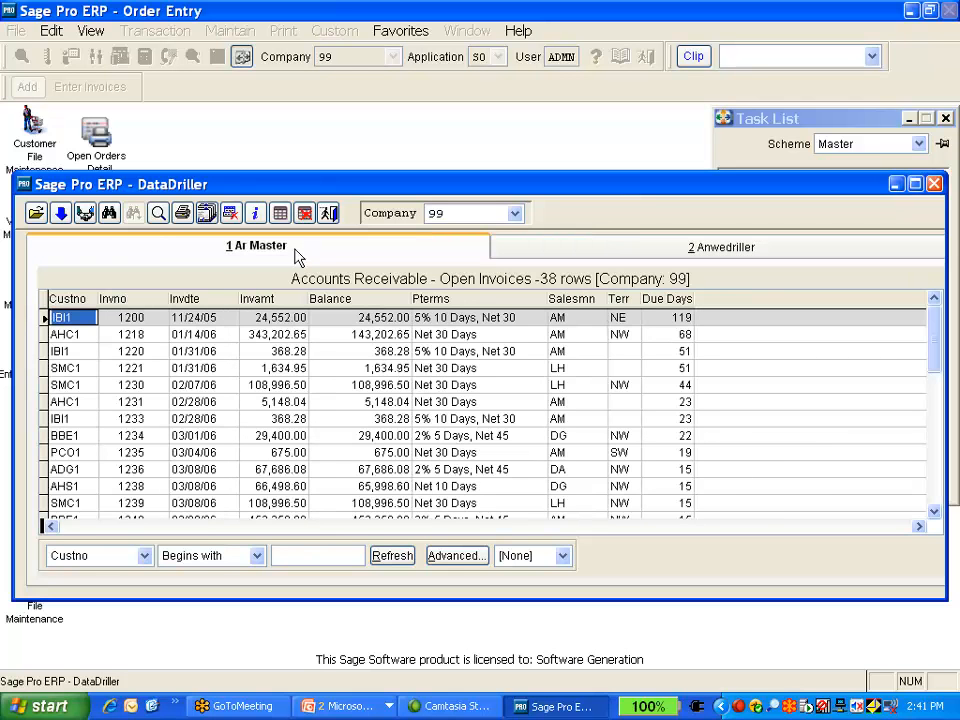
# Drill down from the open invoices to Accounts Receivable - Detail Transaction and view the line items for invoice 1218
pyautogui.click(61, 215)
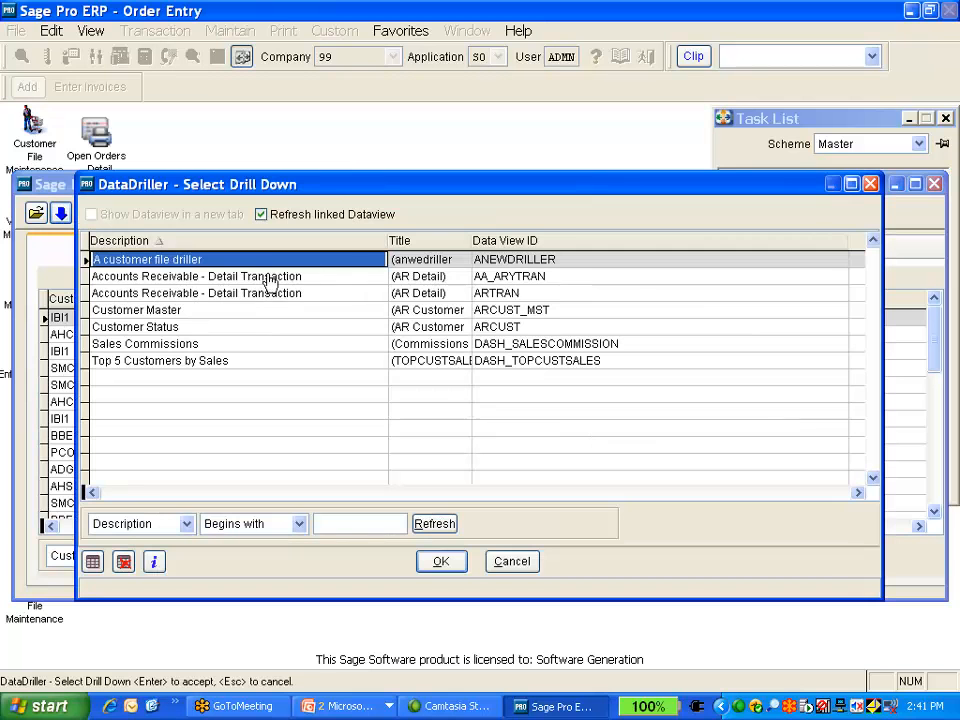
pyautogui.doubleClick(265, 279)
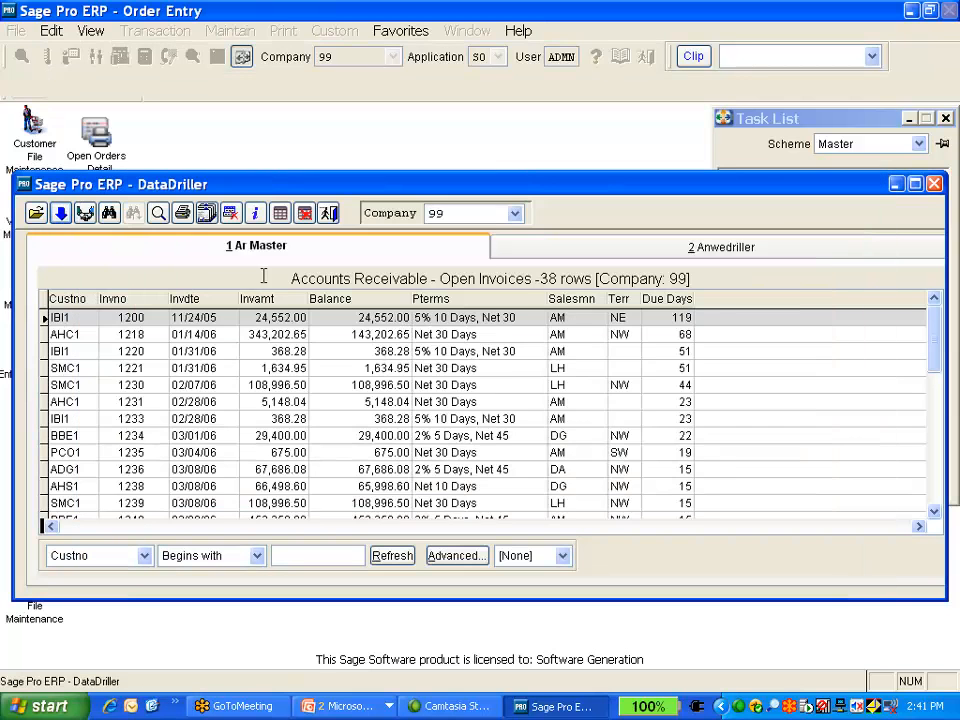
pyautogui.click(160, 248)
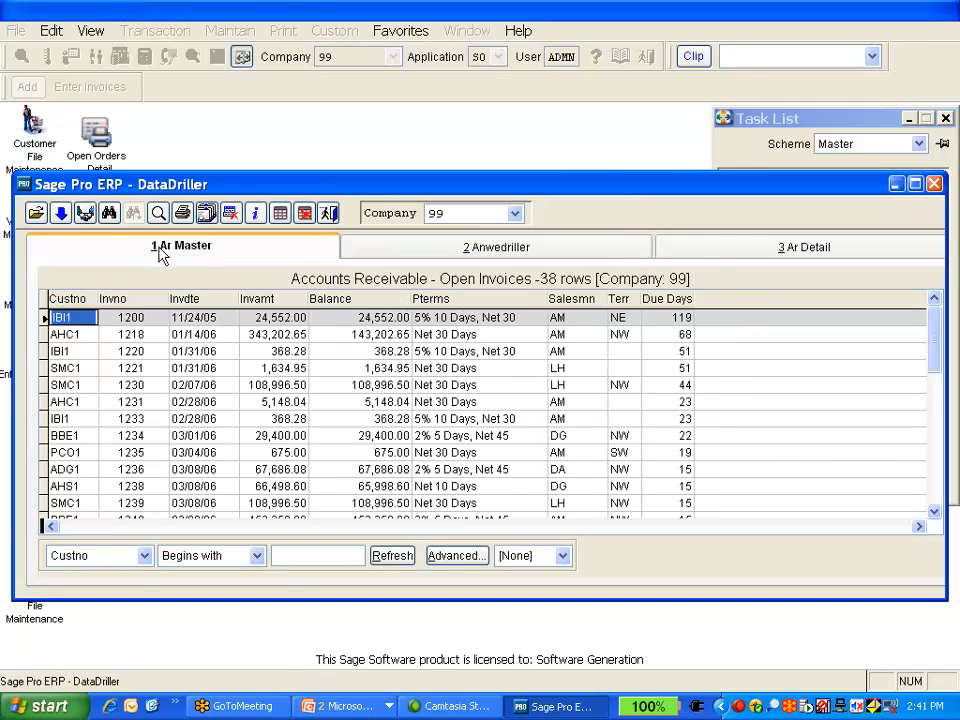
pyautogui.click(117, 340)
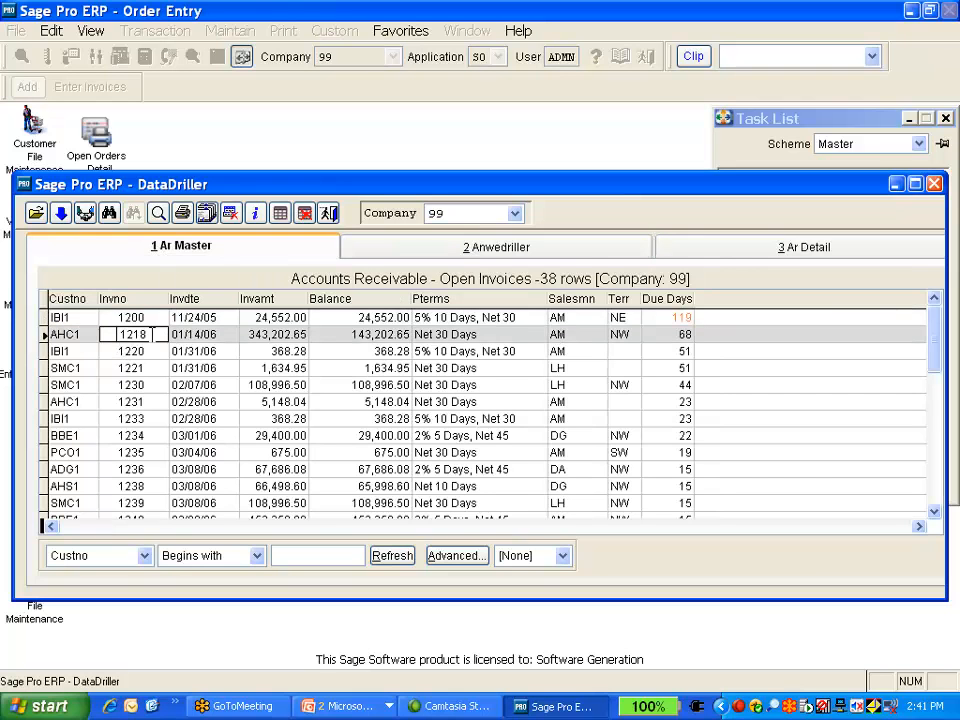
pyautogui.click(736, 250)
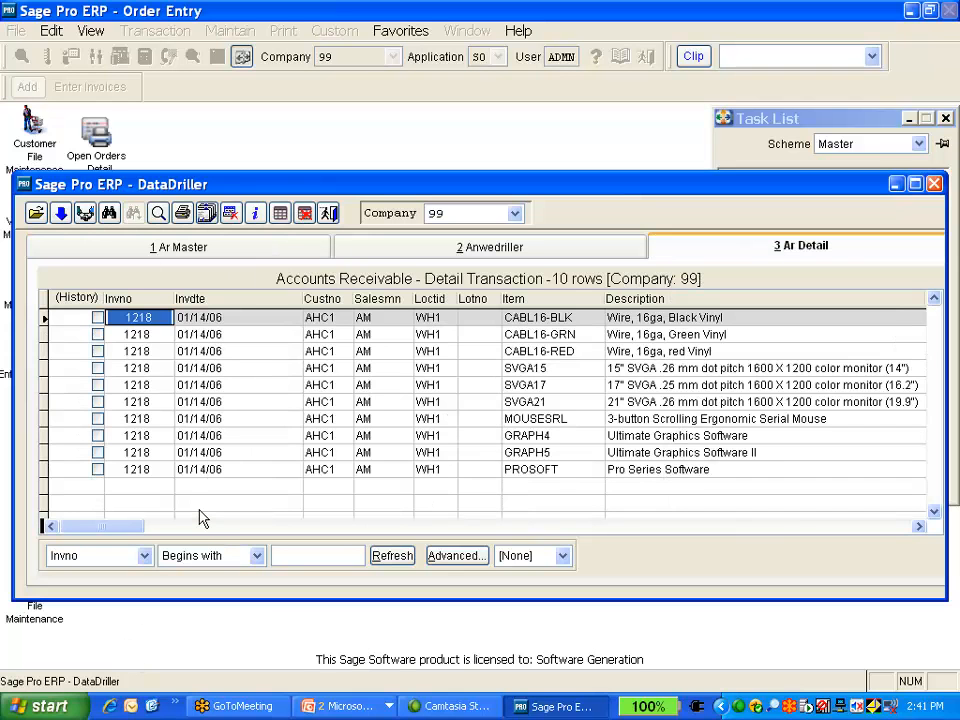
# Close the DataDriller and advance the slide show through the Cascading Relationships slide
pyautogui.press('Escape')
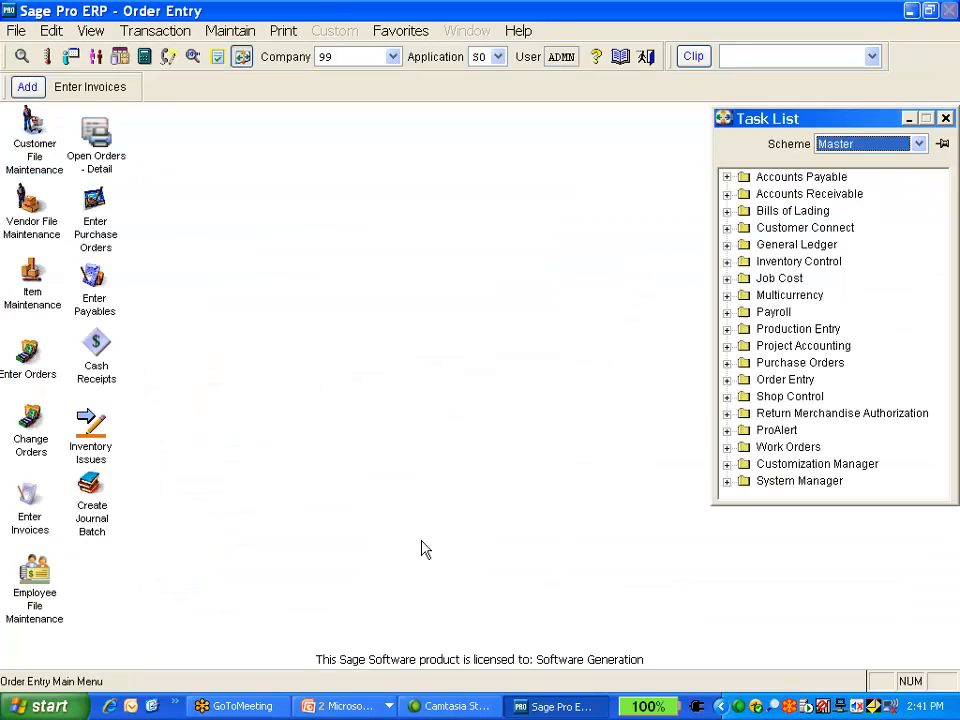
pyautogui.click(343, 708)
pyautogui.click(365, 660)
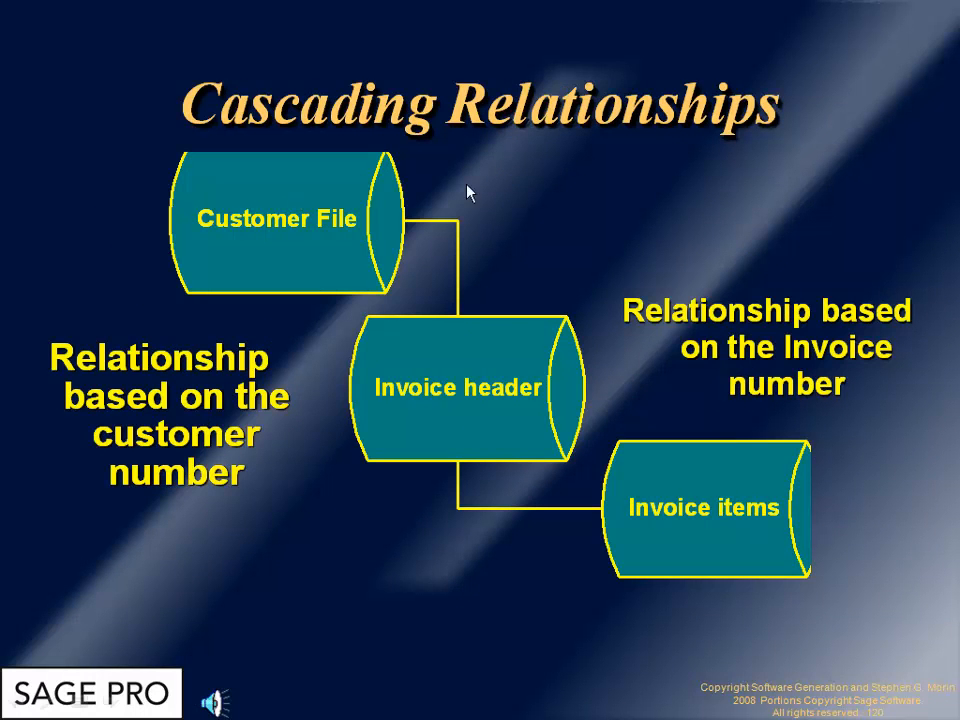
pyautogui.click(471, 638)
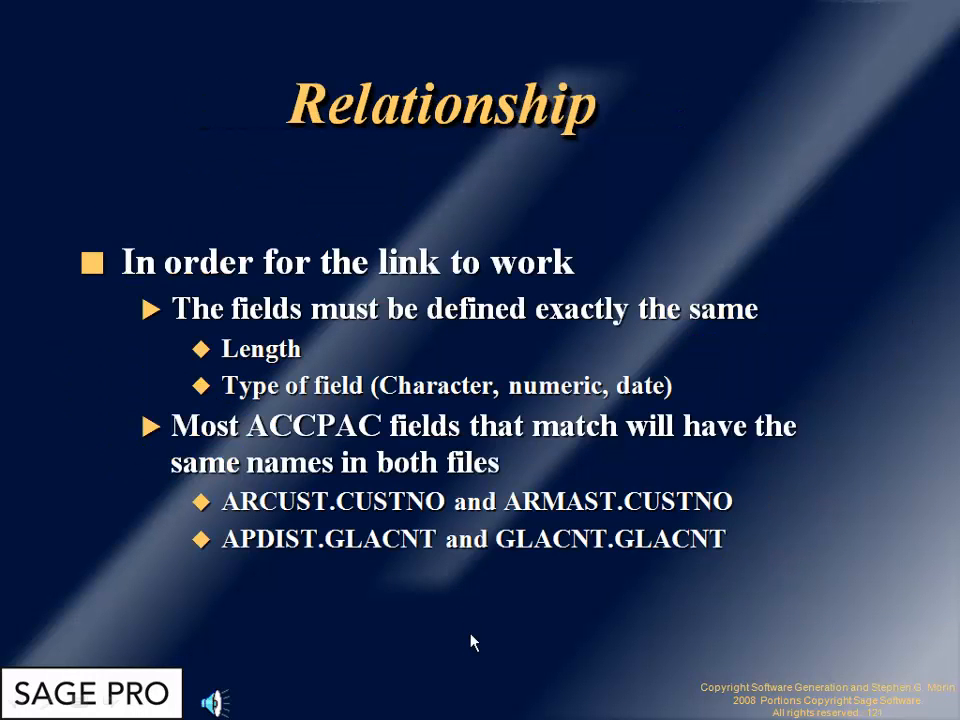
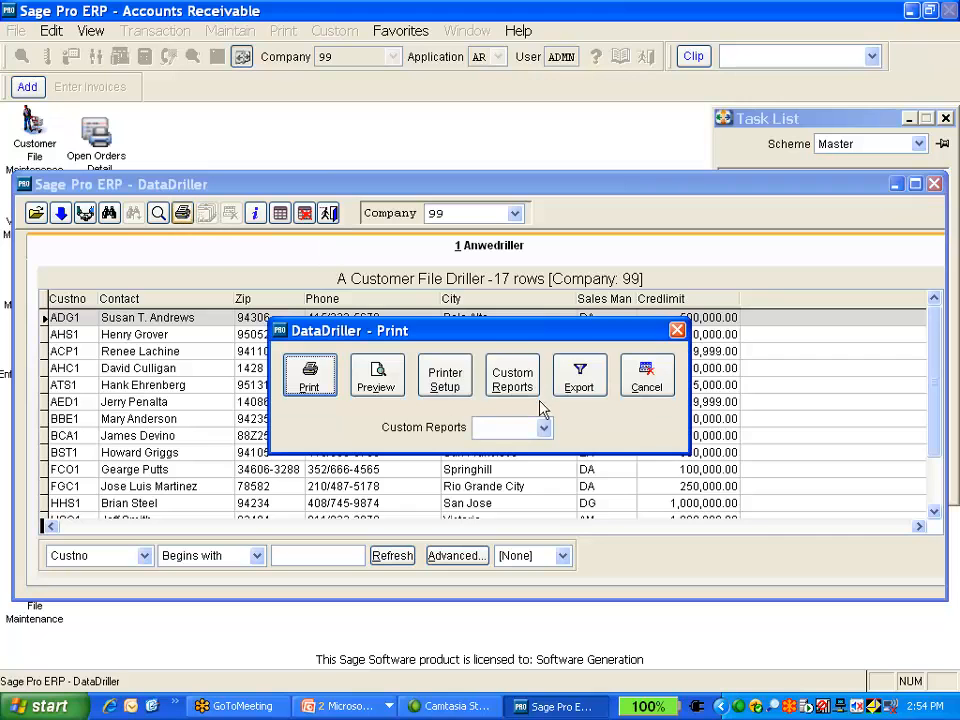
# Open custom reports for the customer driller and add a new report with ID ANEWREPO
pyautogui.click(512, 377)
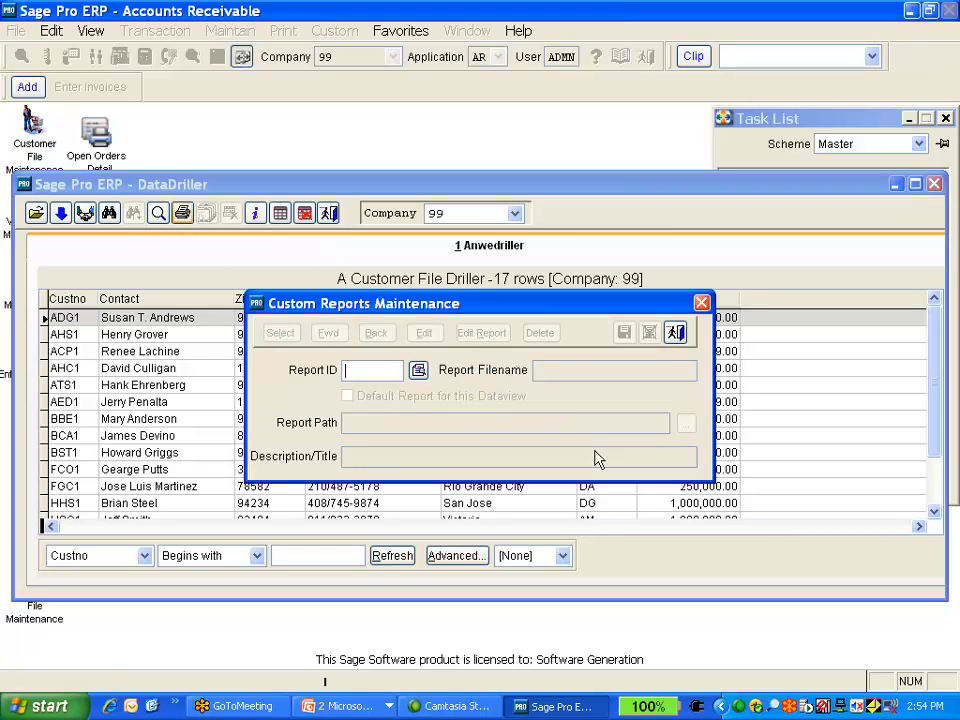
pyautogui.write('ANEWREPORT')
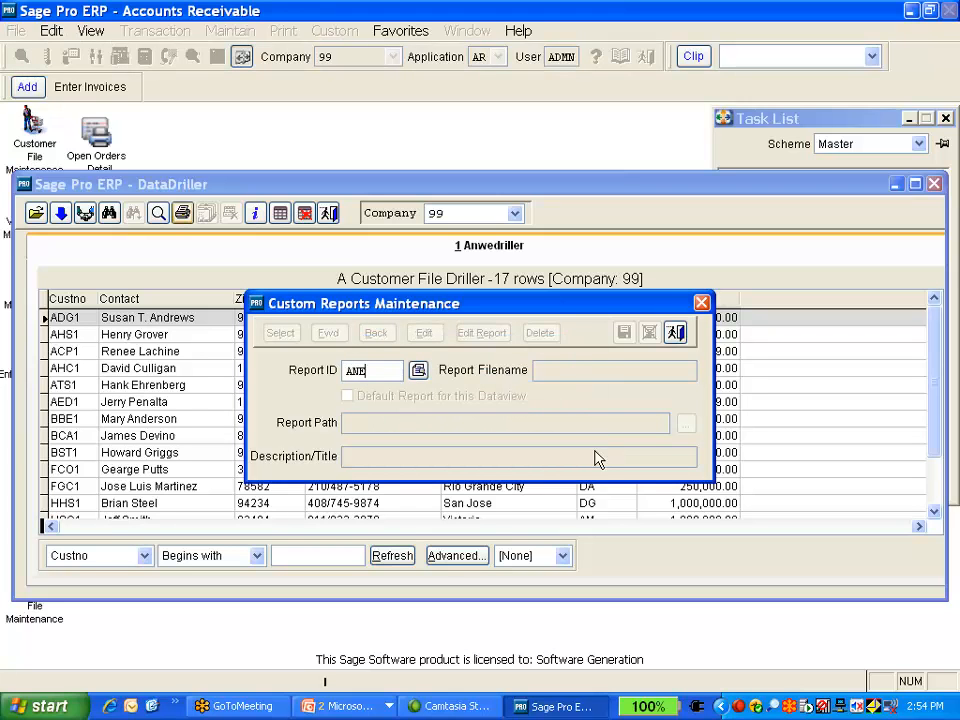
pyautogui.write('EP')
pyautogui.press('Tab')
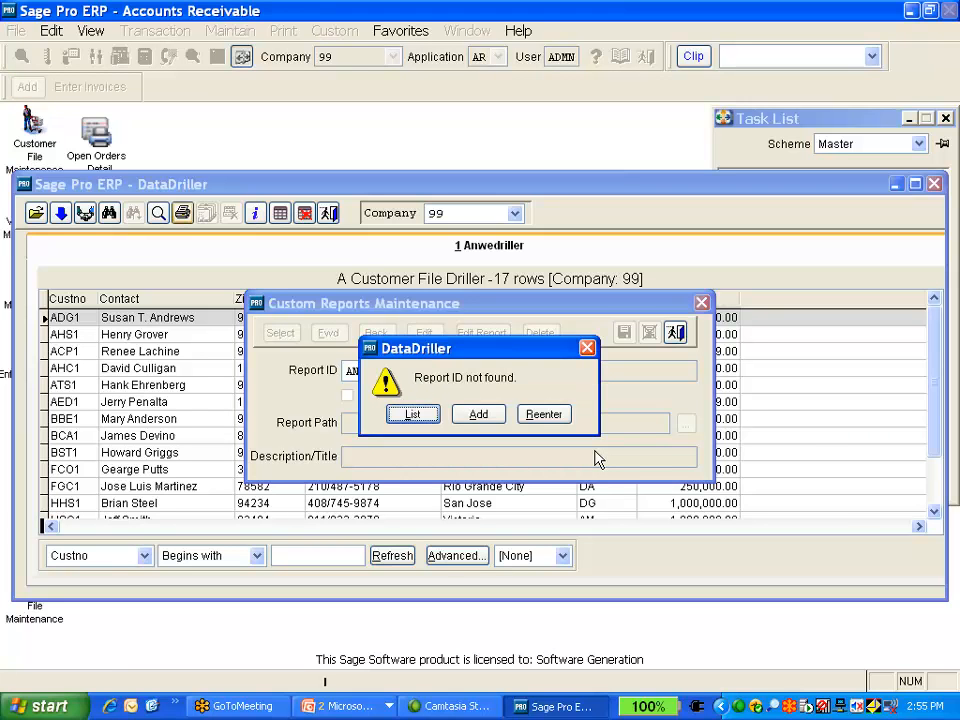
pyautogui.press('a')
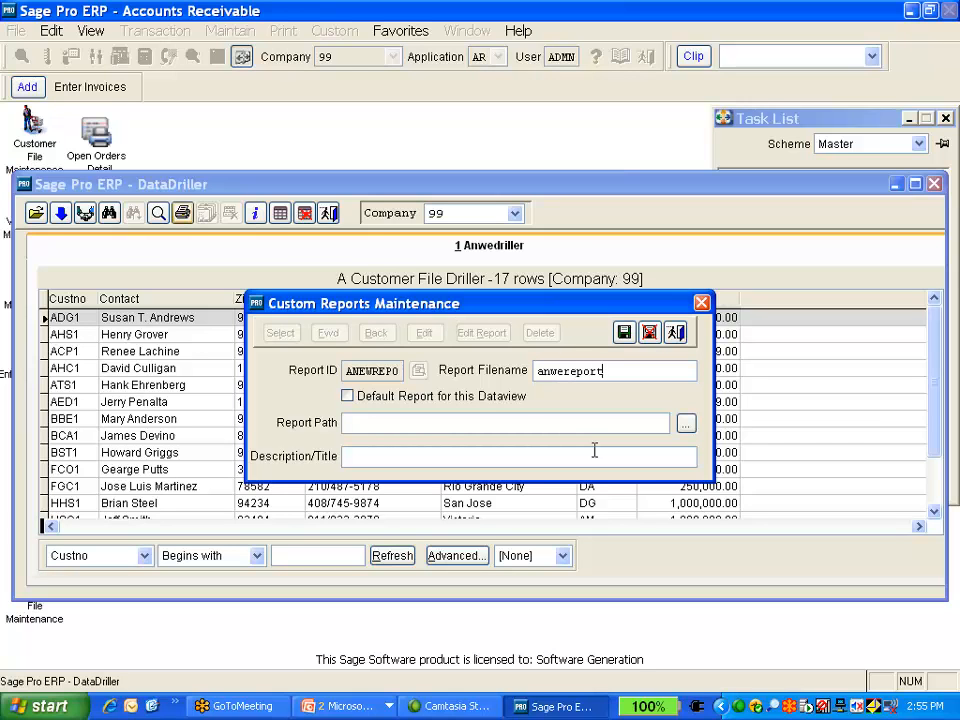
# Enter "A new report" as the report's description/title and save it to launch the Report Wizard
pyautogui.press('Tab')
pyautogui.press('Tab')
pyautogui.press('Tab')
pyautogui.press('Tab')
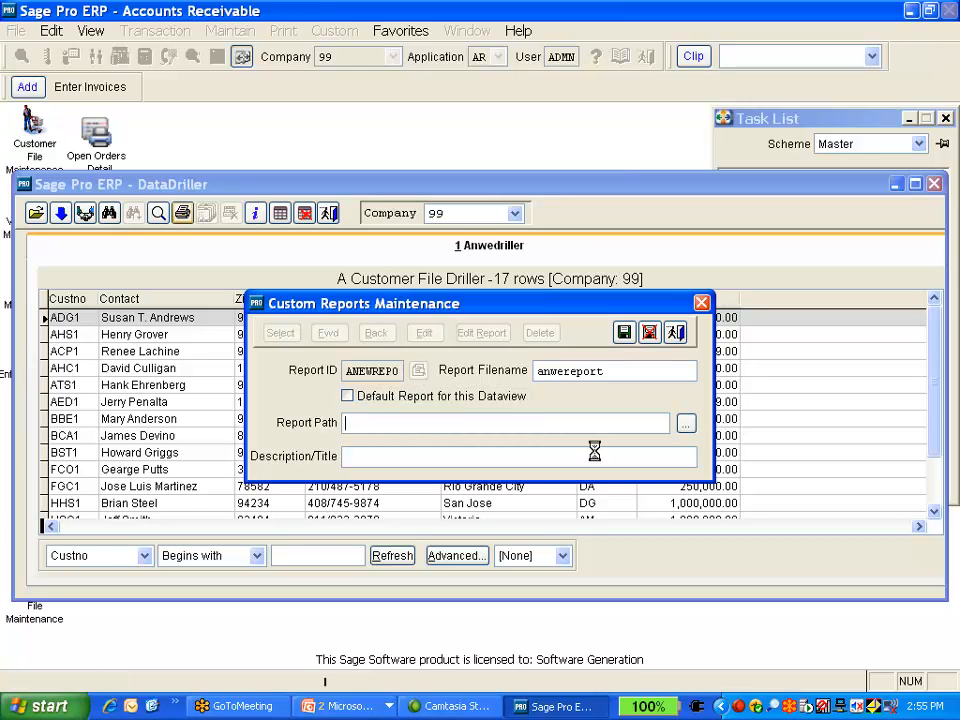
pyautogui.write('A ne')
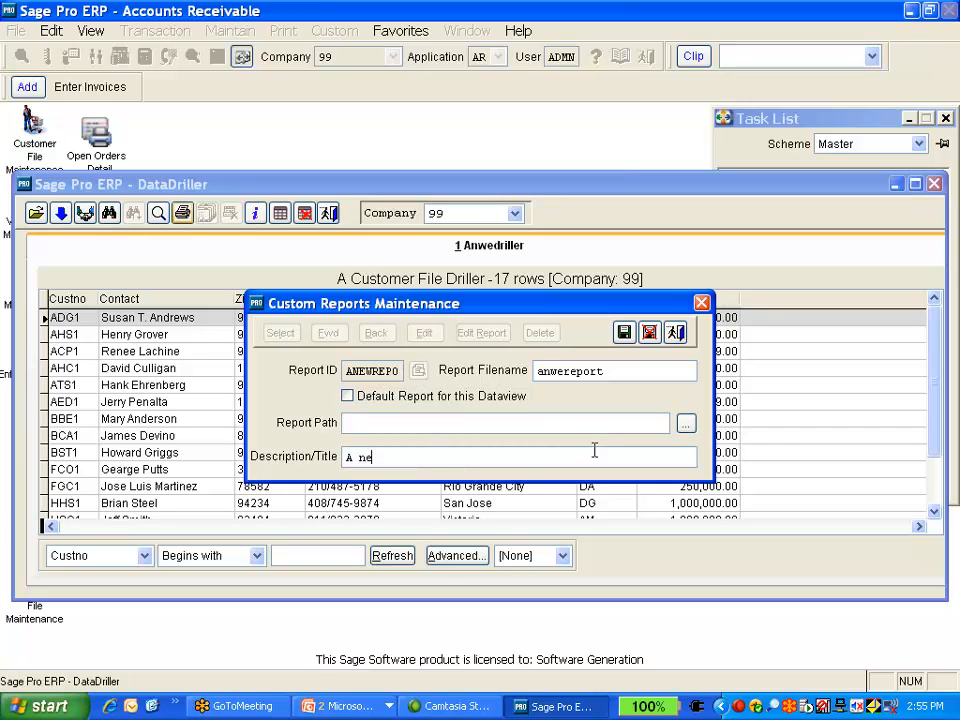
pyautogui.write('w report')
pyautogui.click(624, 332)
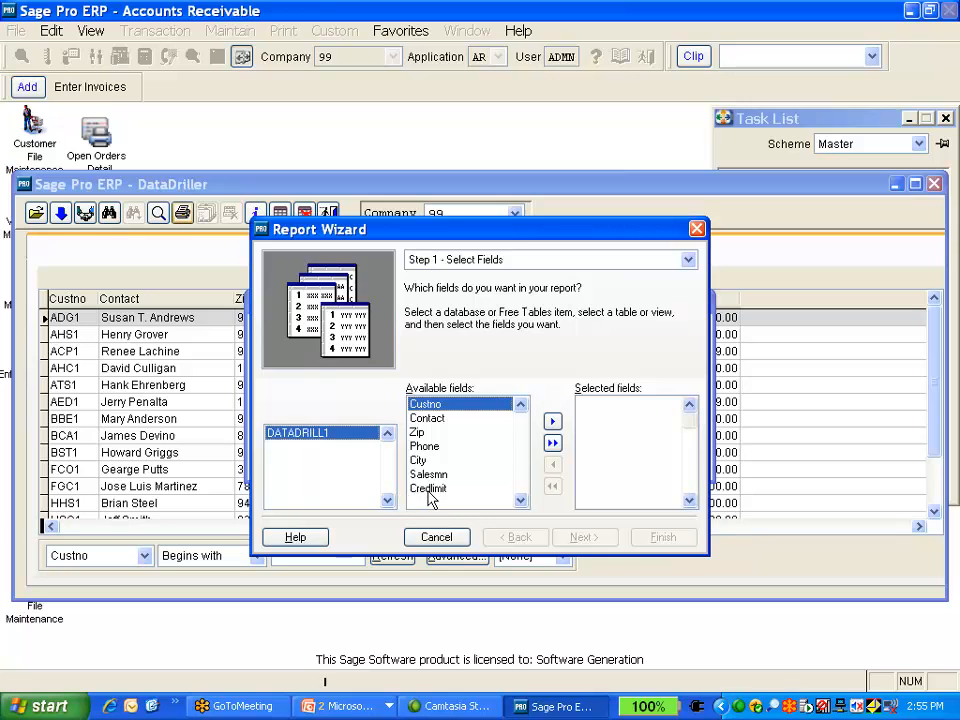
# Add all available fields to the report and set the first grouping level to Salesmn
pyautogui.click(552, 444)
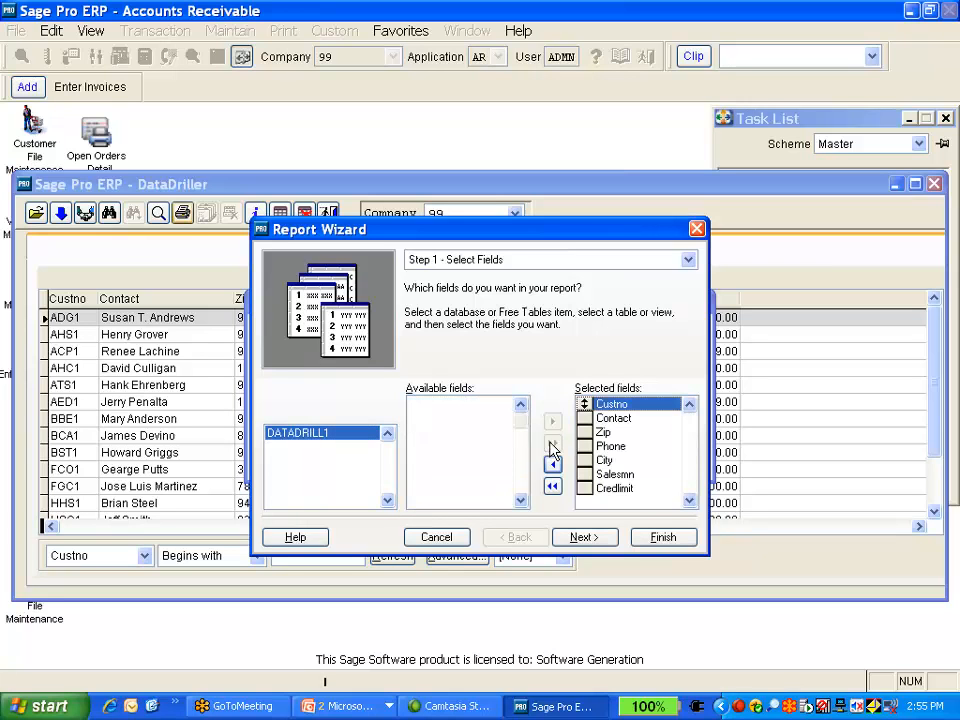
pyautogui.click(586, 539)
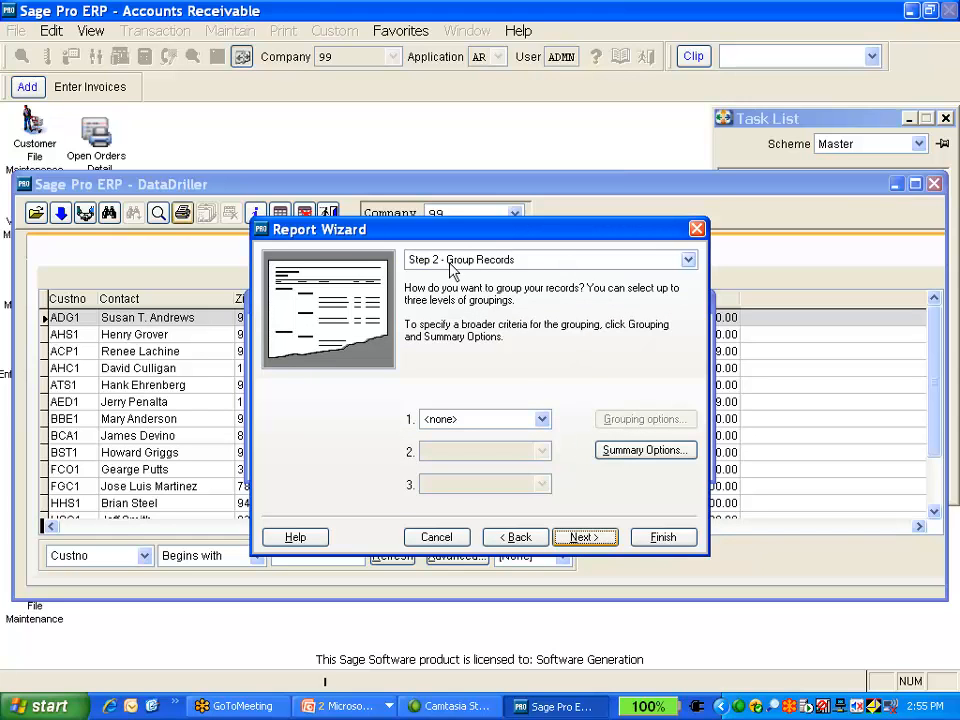
pyautogui.click(541, 420)
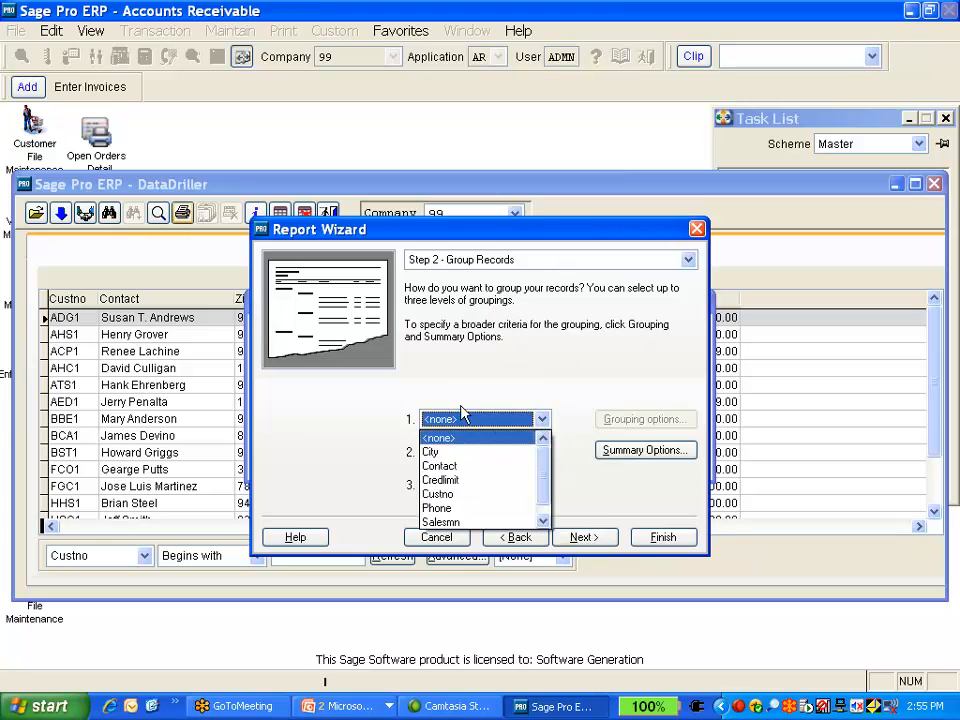
pyautogui.click(463, 481)
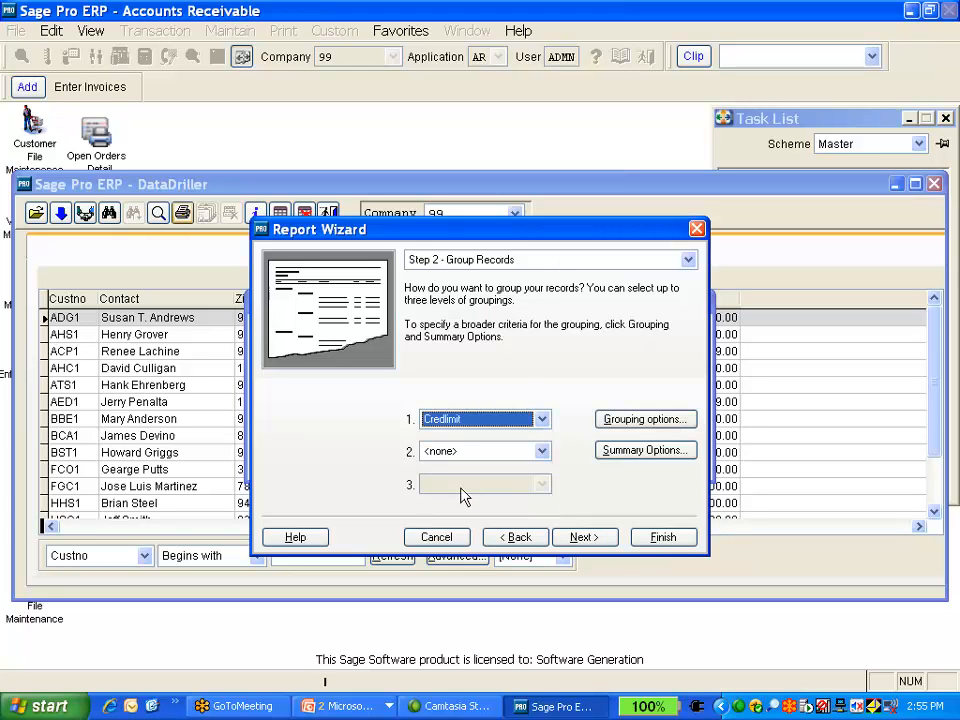
pyautogui.click(541, 420)
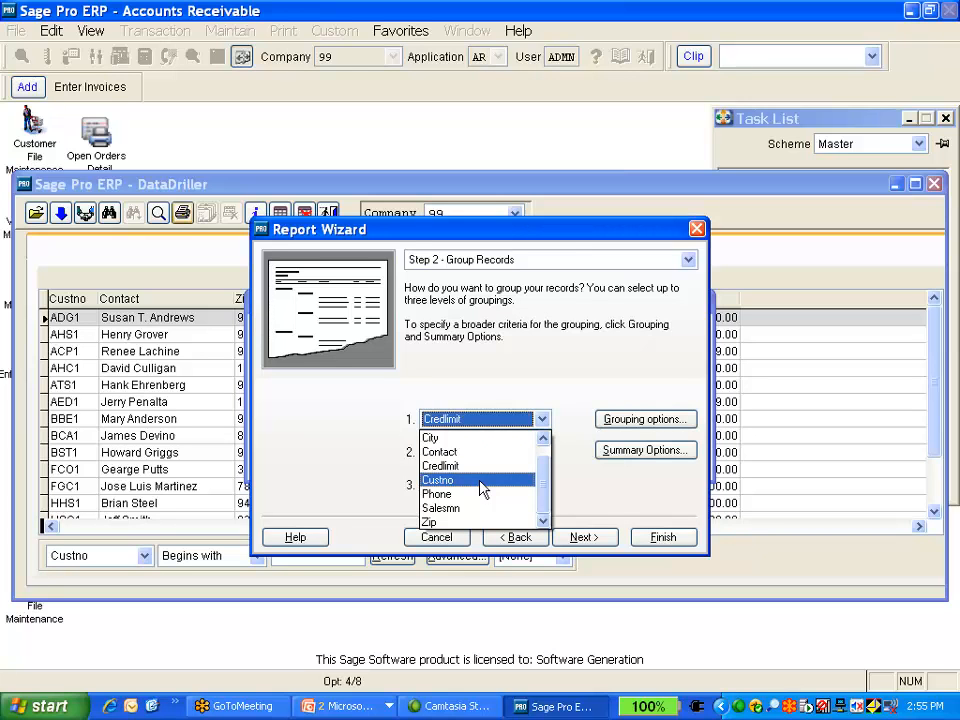
pyautogui.click(476, 509)
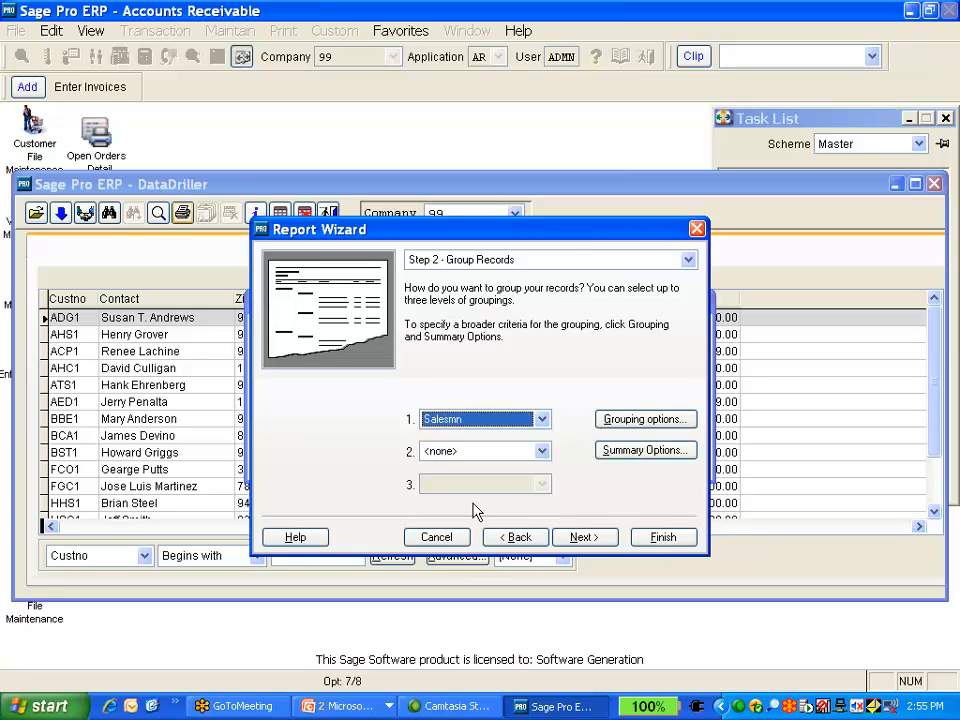
# Set the report's second grouping level to Custno
pyautogui.click(541, 452)
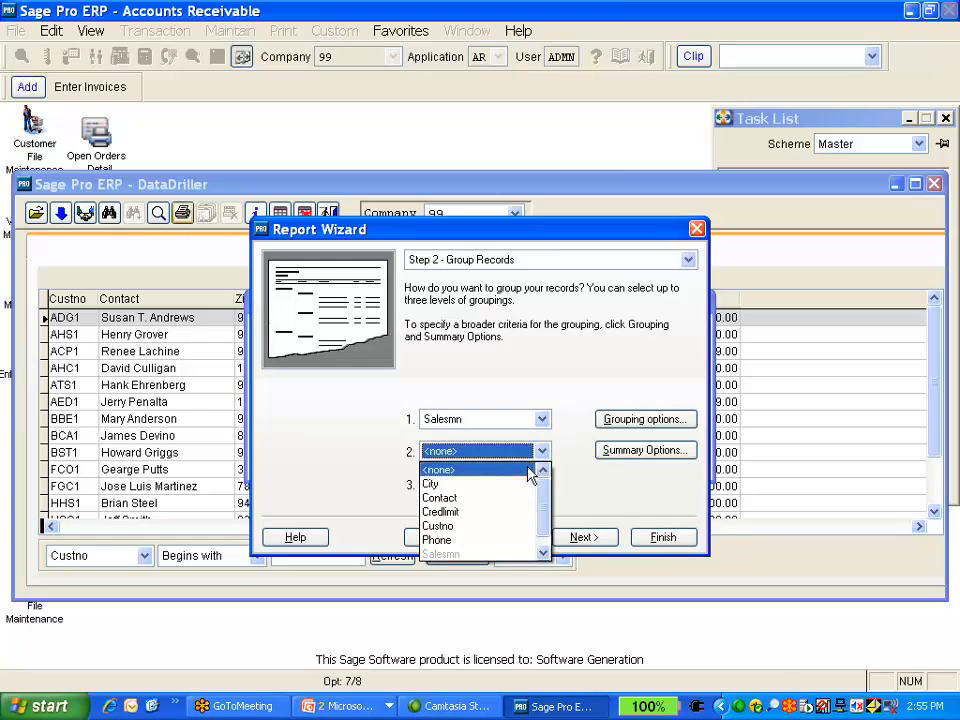
pyautogui.click(503, 539)
pyautogui.click(541, 453)
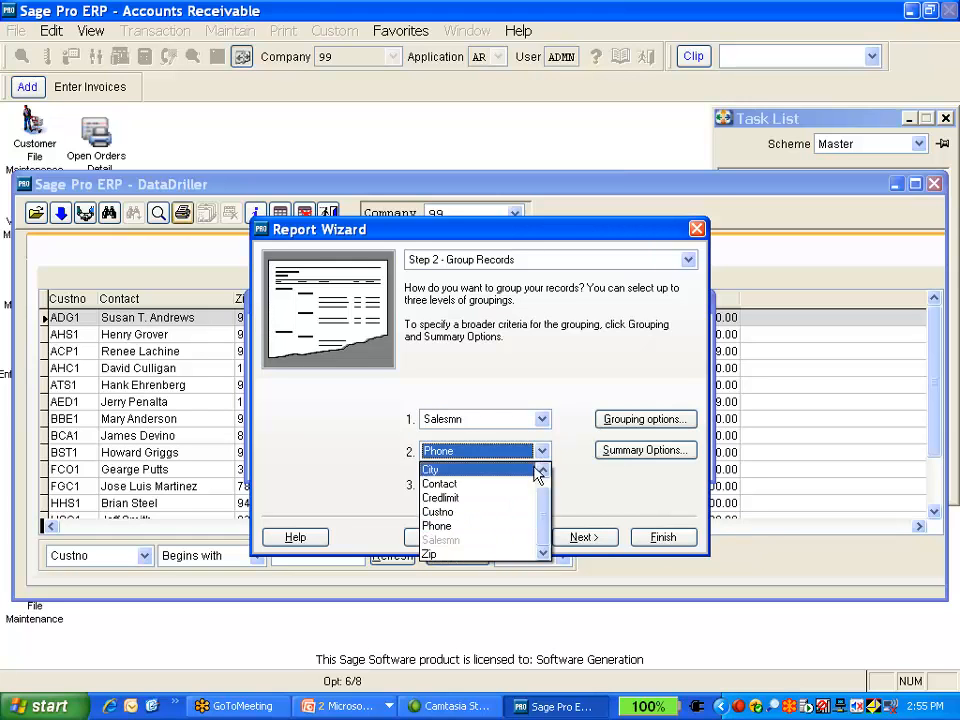
pyautogui.click(515, 512)
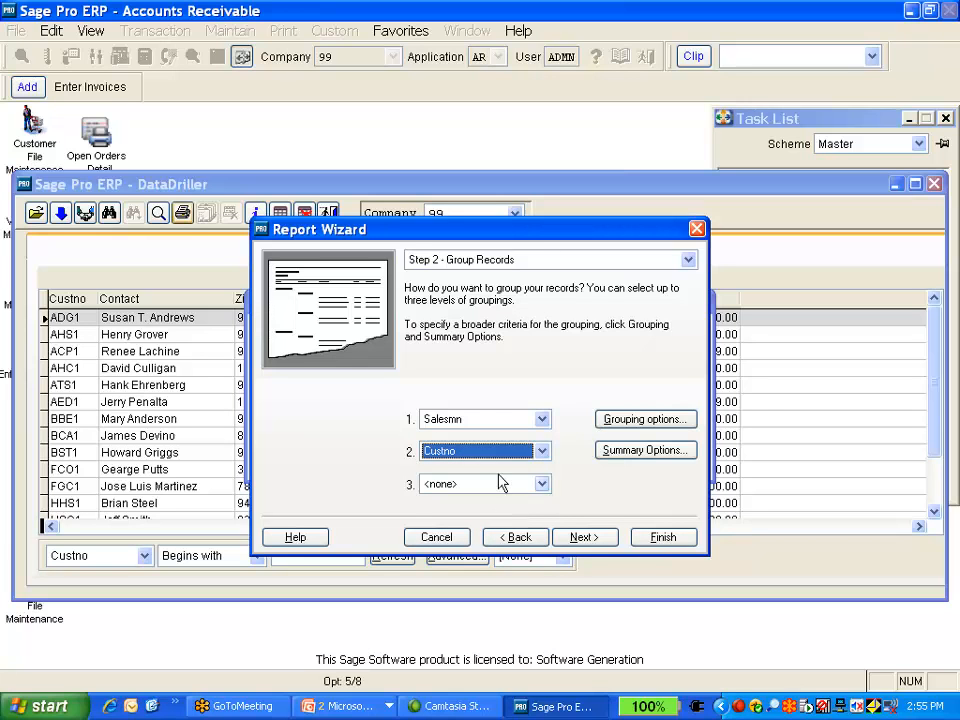
pyautogui.click(541, 453)
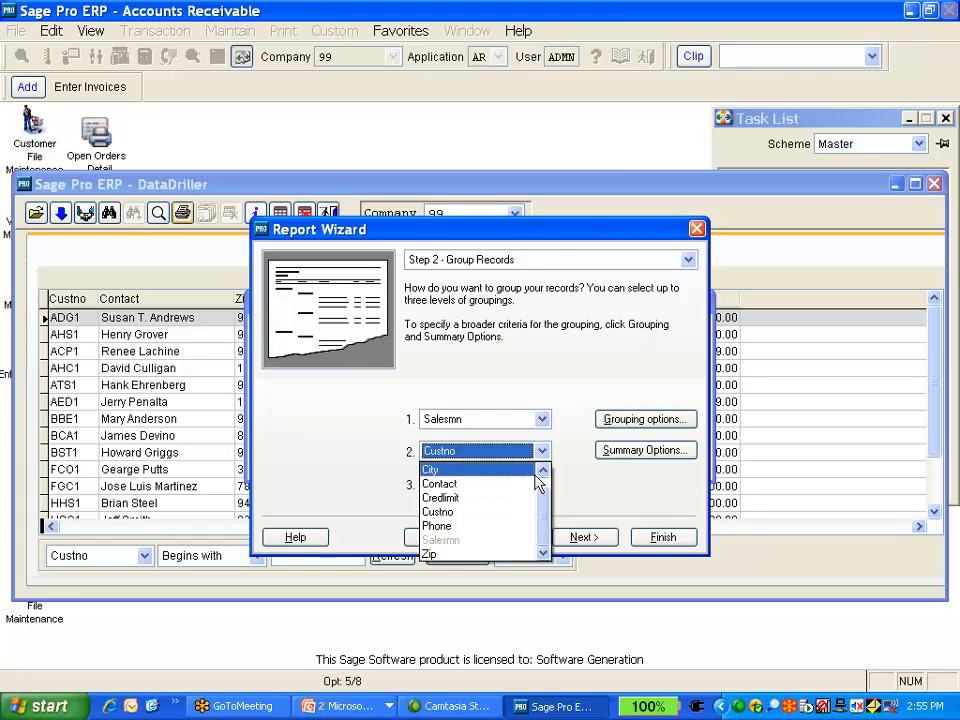
pyautogui.click(543, 469)
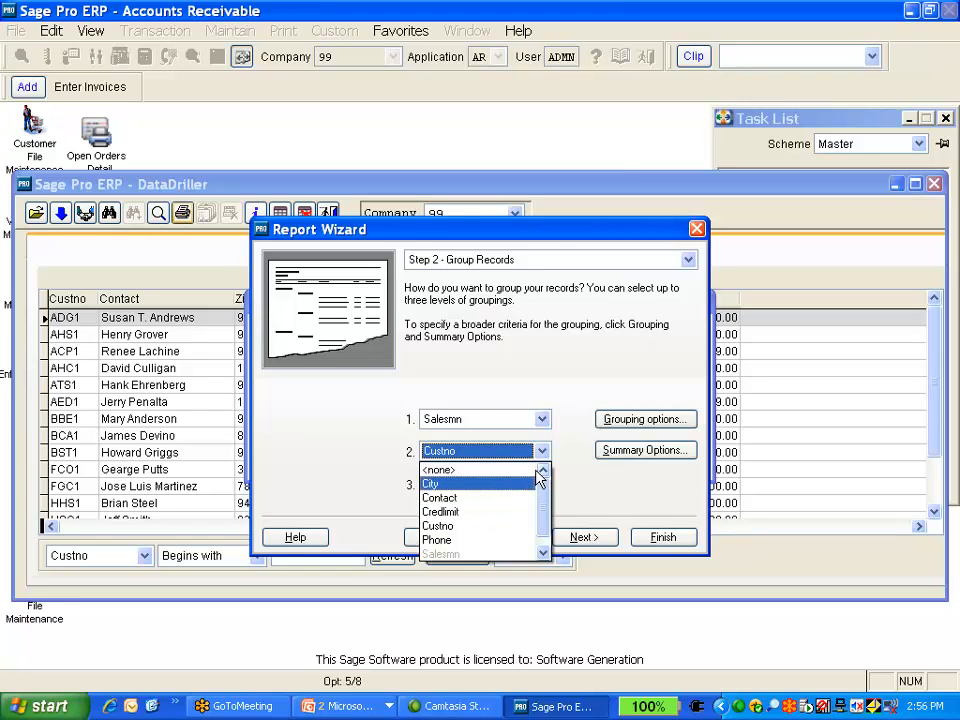
pyautogui.click(543, 553)
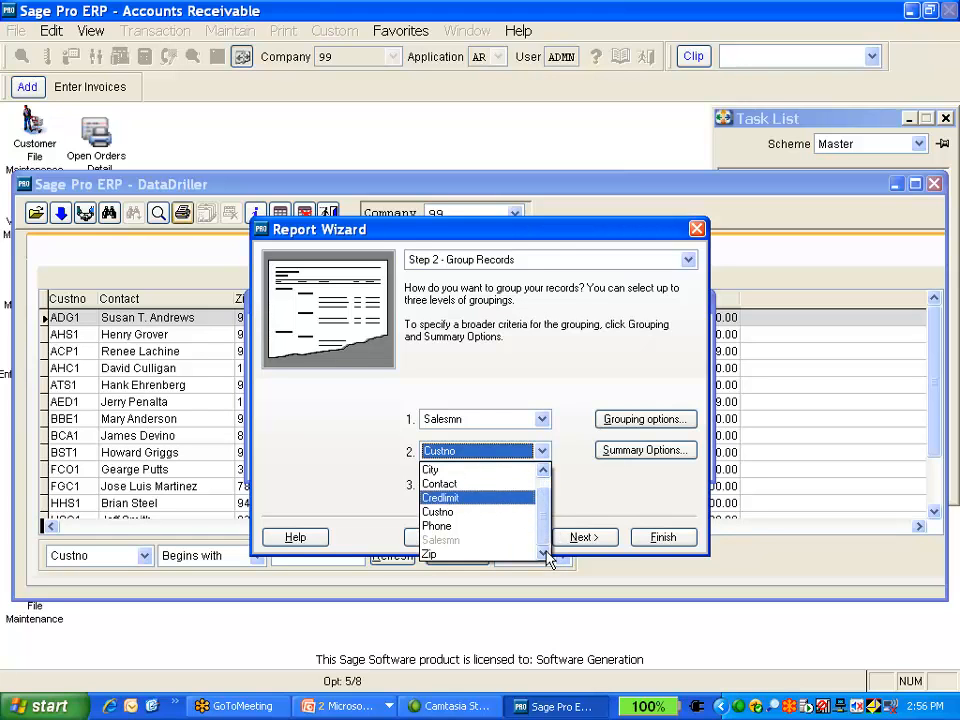
pyautogui.click(497, 517)
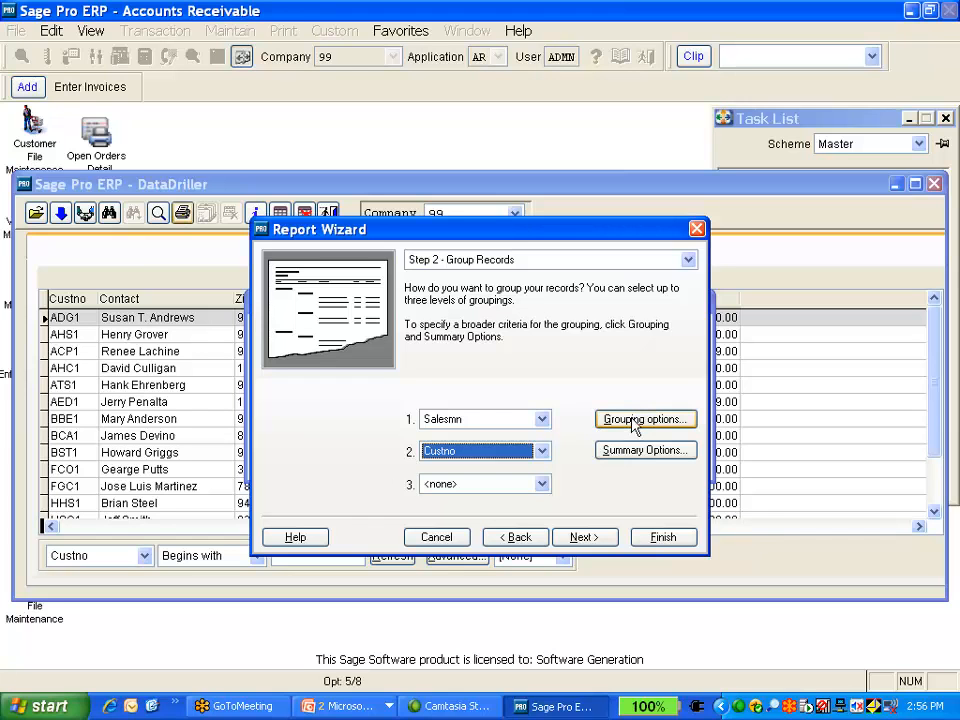
# Turn on the Sum summary option for the Credlimit field
pyautogui.click(645, 453)
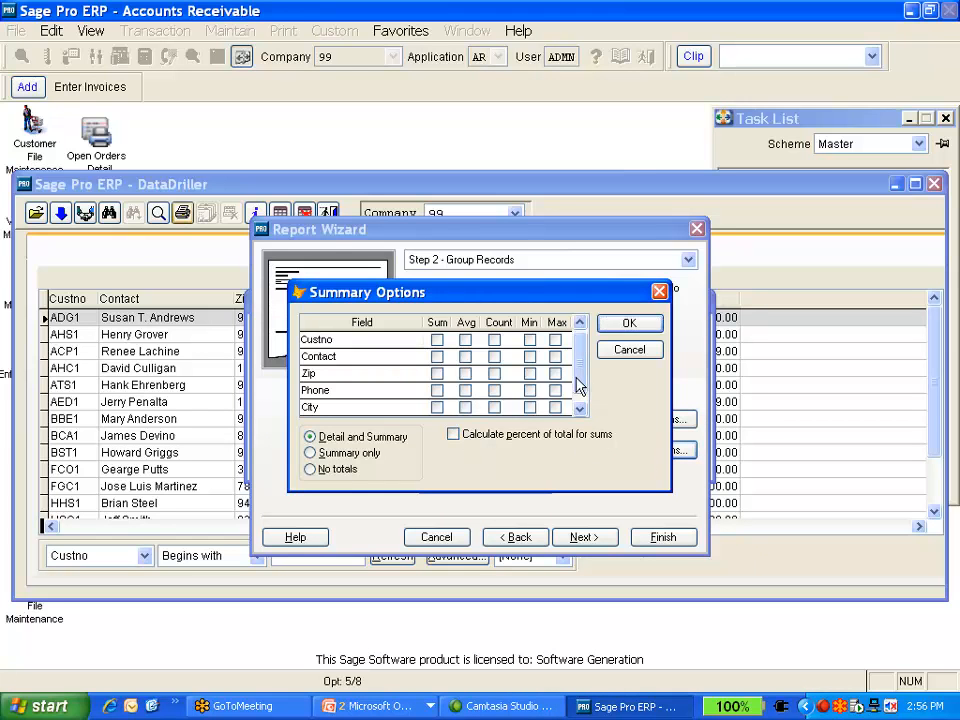
pyautogui.click(579, 408)
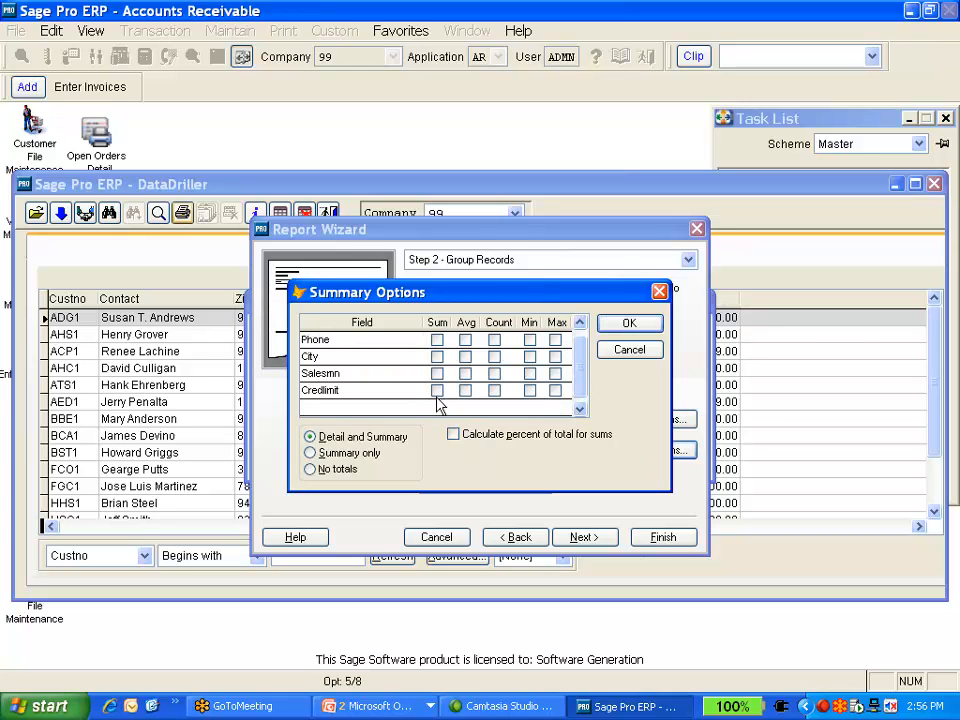
pyautogui.click(437, 391)
pyautogui.click(622, 326)
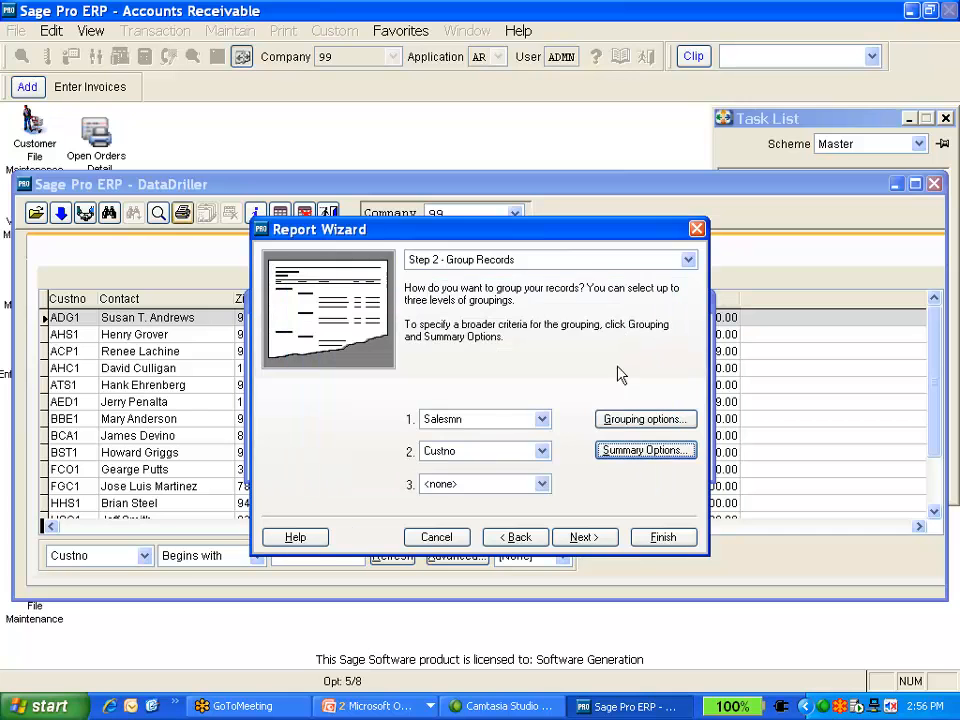
# Advance through the wizard to the finish page, preview the report in Native mode, and close the preview
pyautogui.click(596, 540)
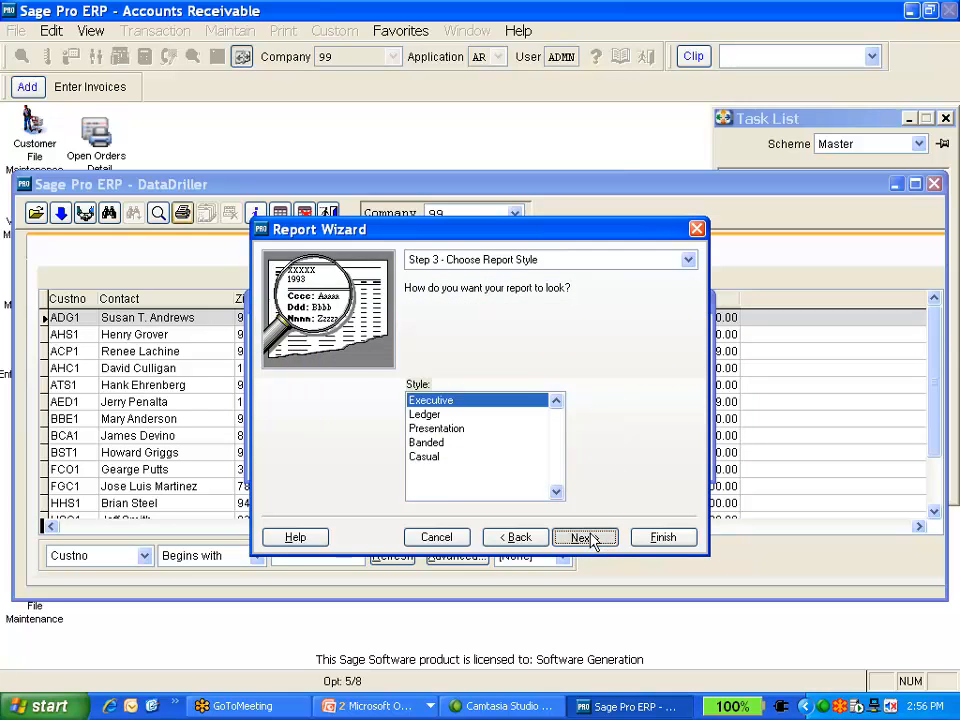
pyautogui.click(590, 538)
pyautogui.click(590, 538)
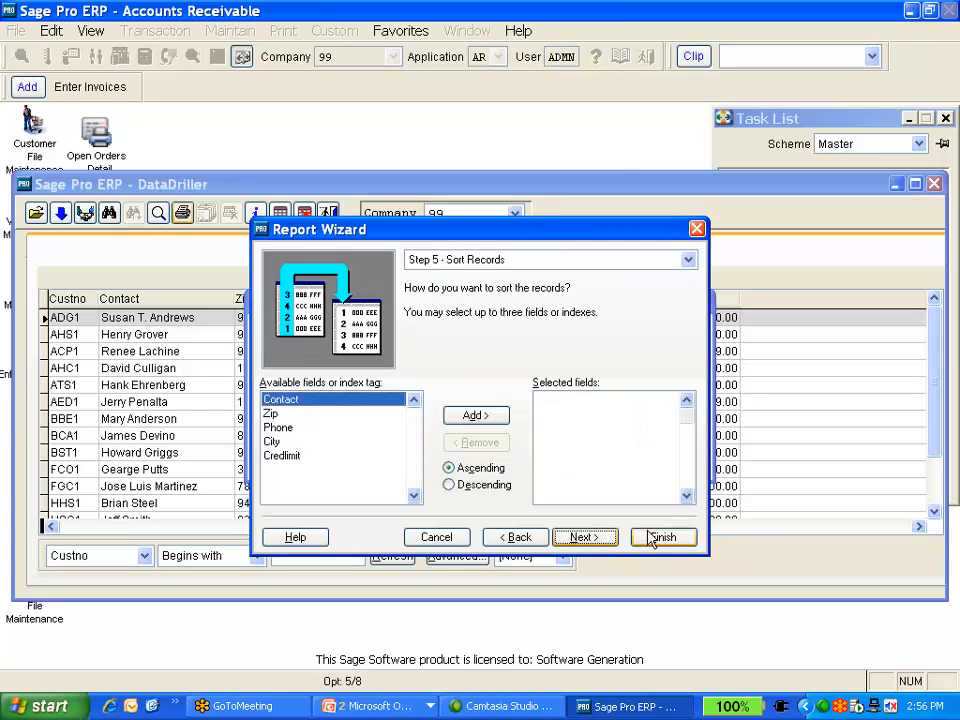
pyautogui.click(647, 497)
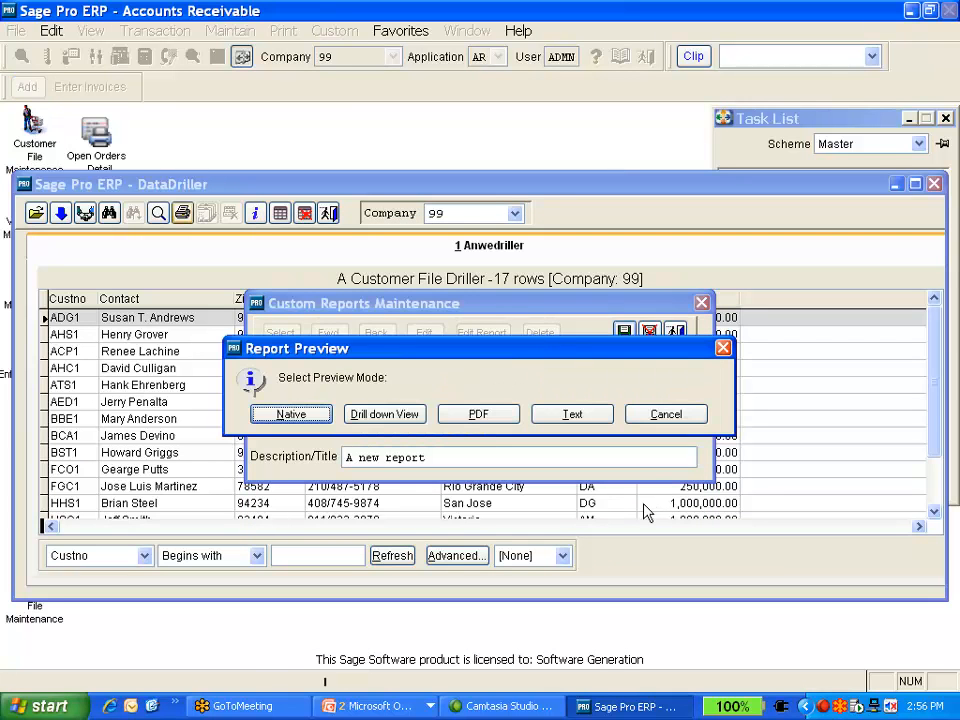
pyautogui.click(291, 414)
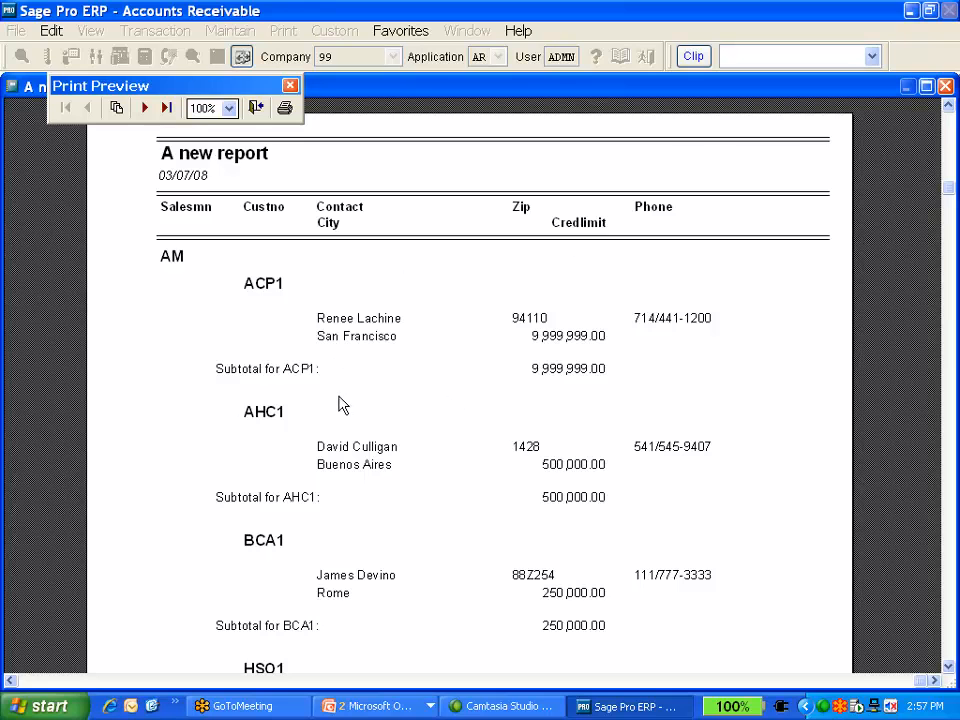
pyautogui.click(256, 107)
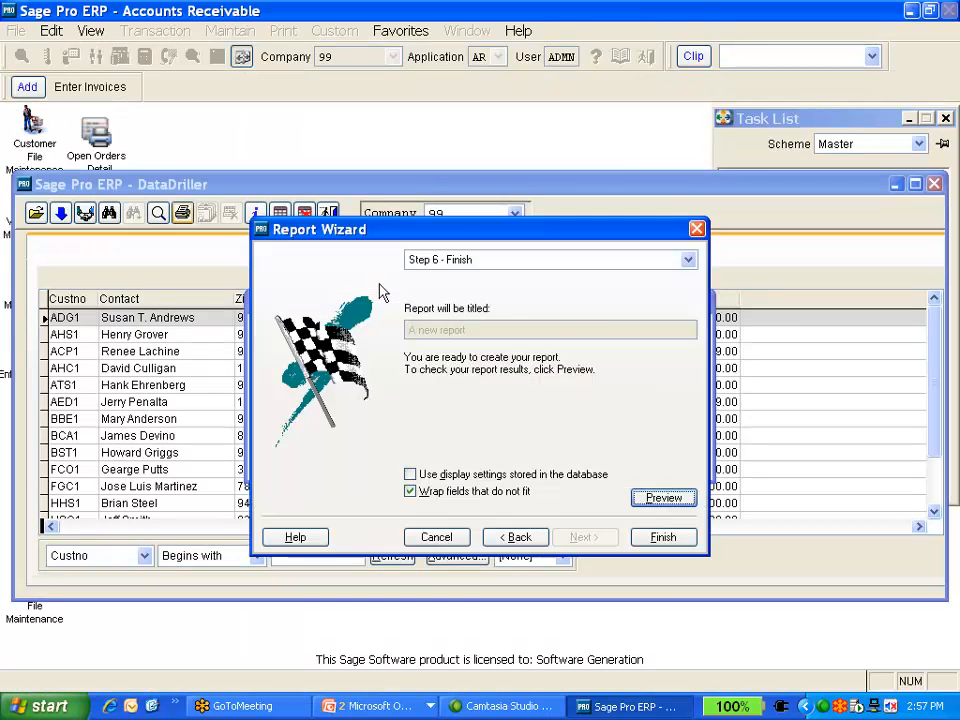
# Finish the Report Wizard and close the custom reports maintenance and print dialogs
pyautogui.click(678, 541)
pyautogui.click(660, 540)
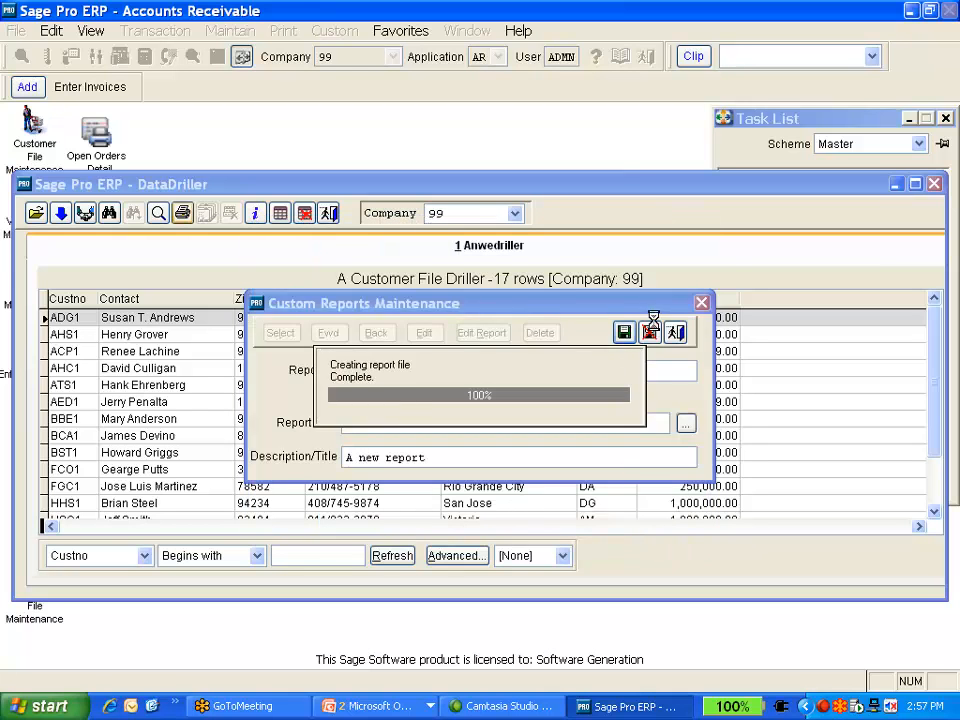
pyautogui.click(675, 336)
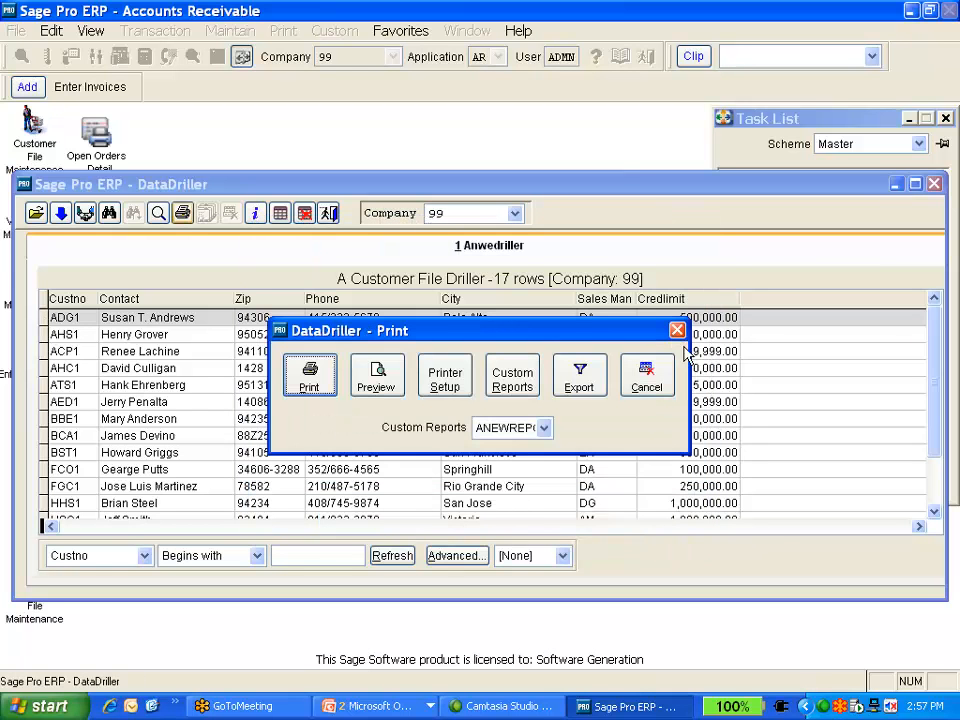
pyautogui.click(646, 380)
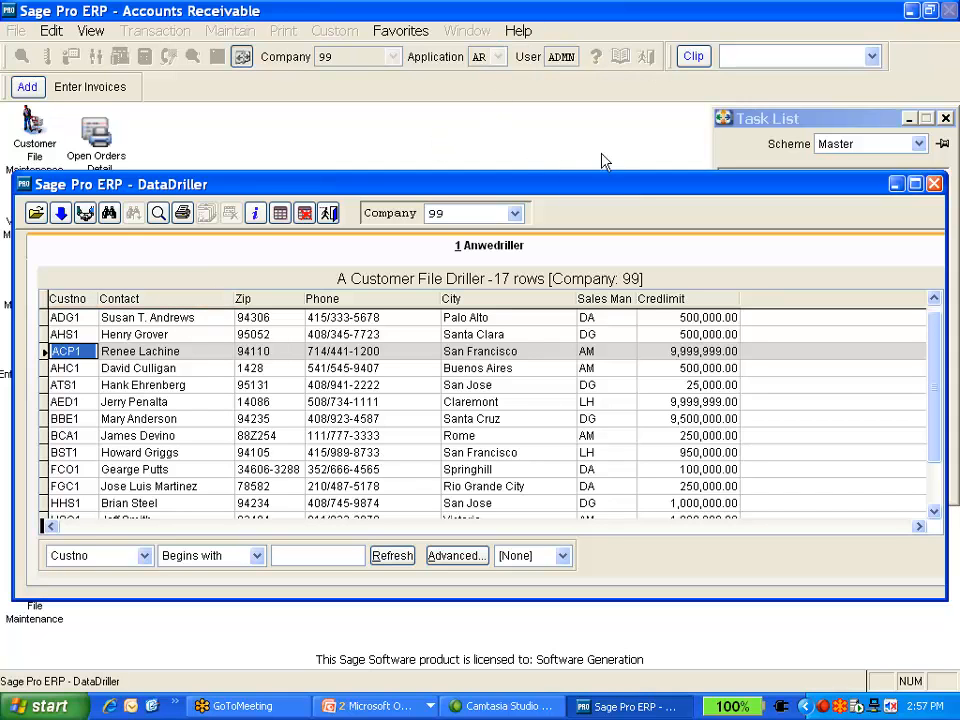
# Close the DataDriller and switch to the PowerPoint slide show
pyautogui.click(936, 185)
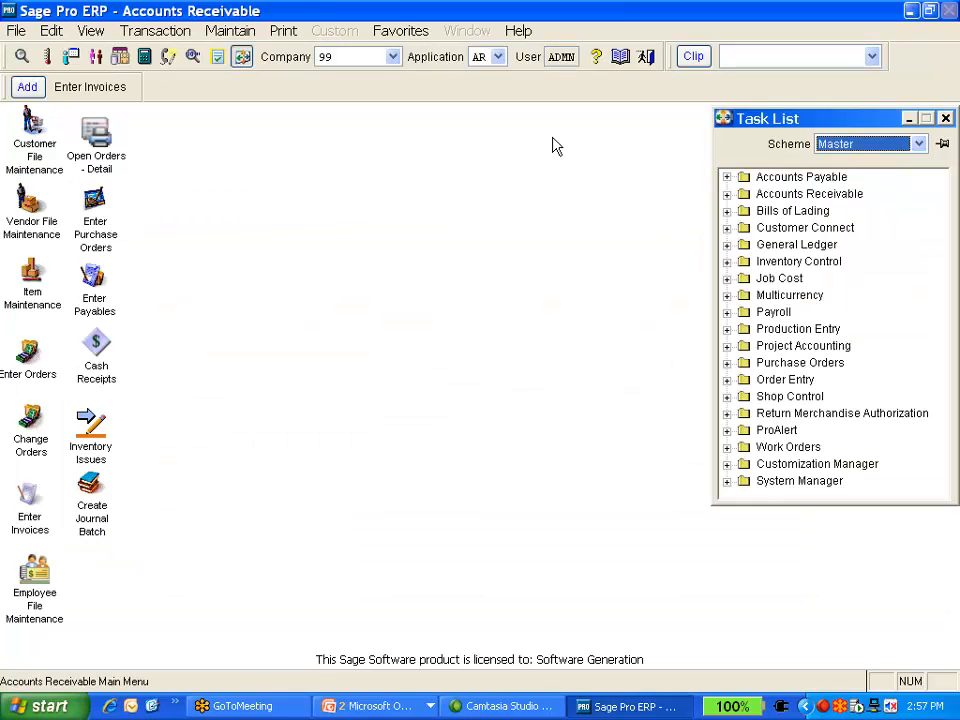
pyautogui.click(378, 706)
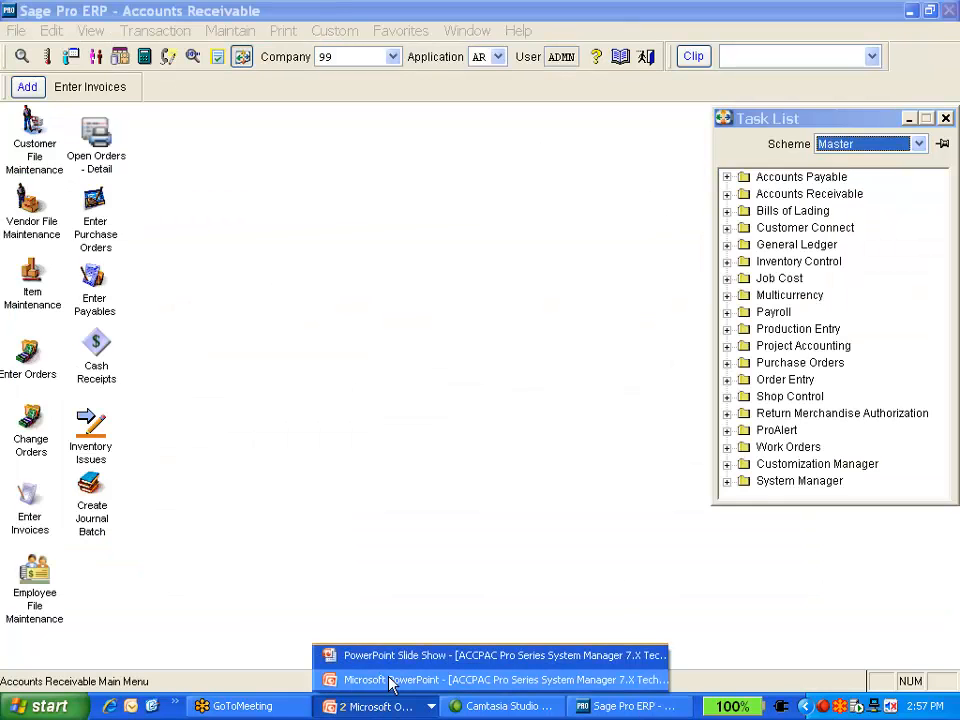
pyautogui.click(388, 658)
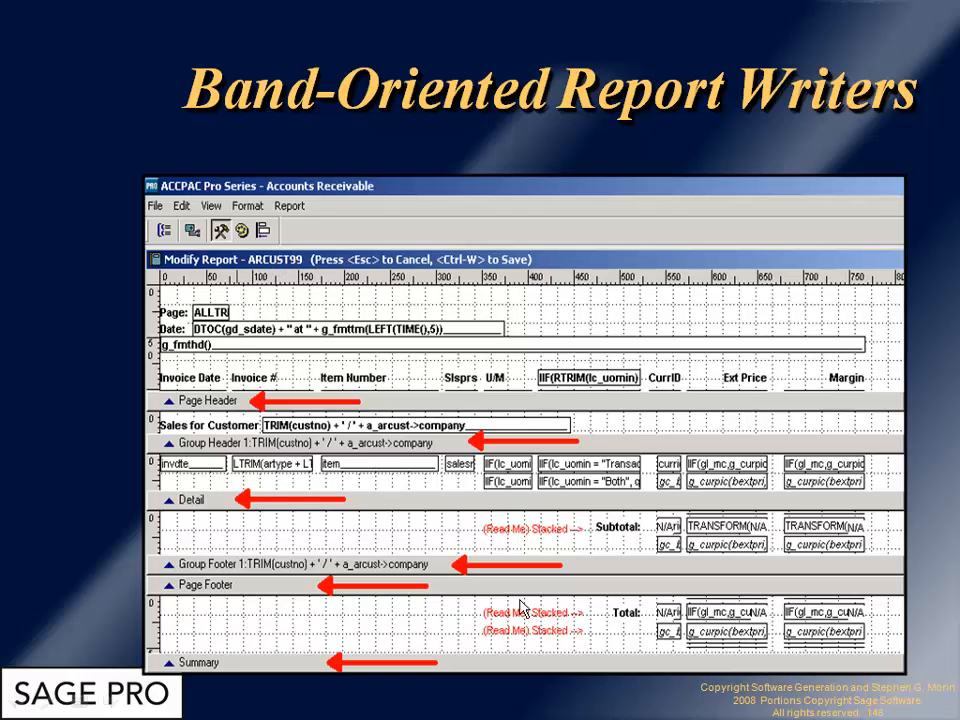
# Advance through the band-oriented report writer slides and return to the Sage Pro ERP window
pyautogui.click(393, 128)
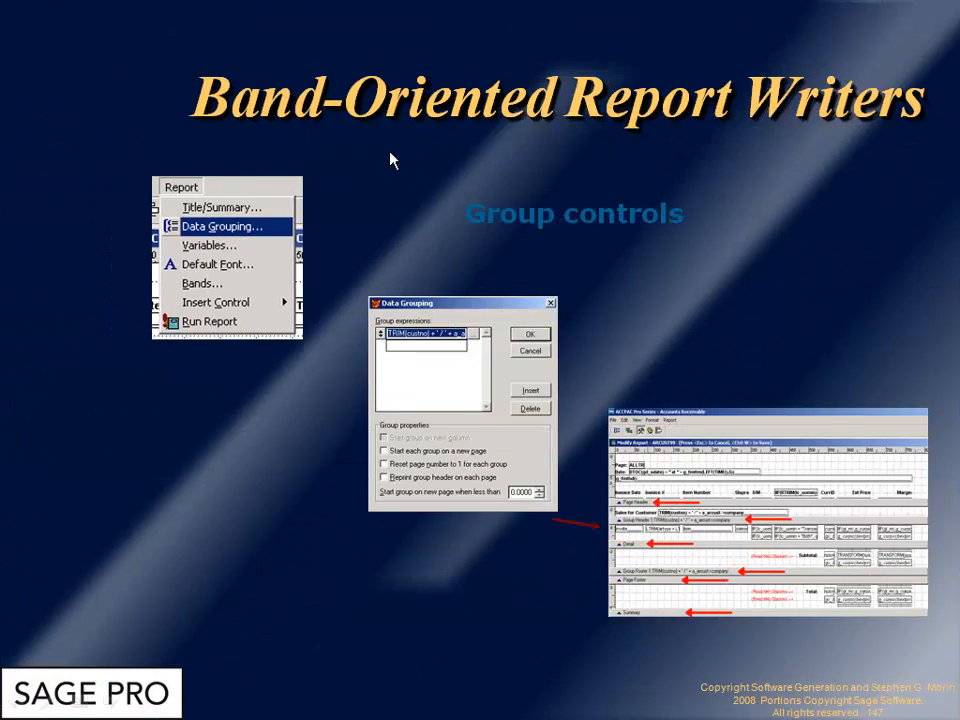
pyautogui.click(454, 435)
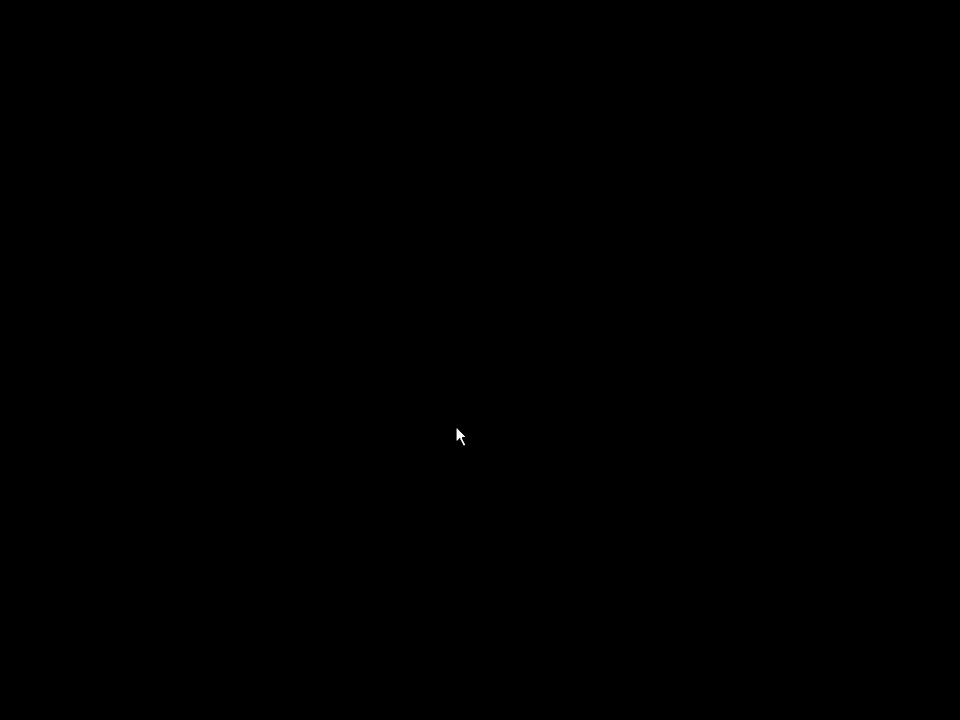
pyautogui.click(458, 285)
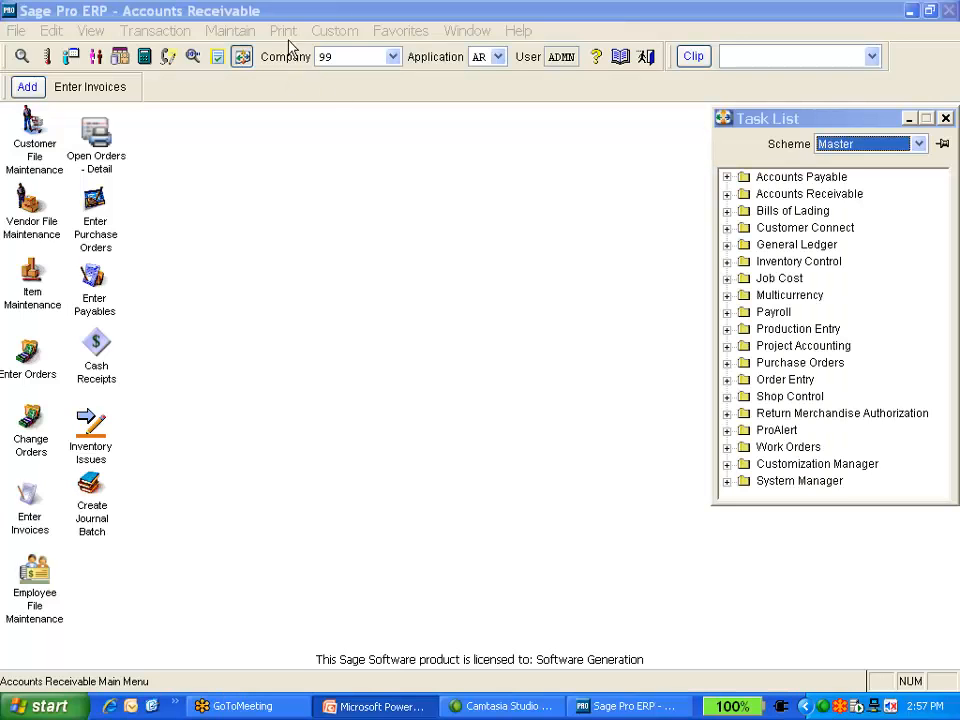
# Open the Customer File Detail Report from the Accounts Receivable print reports
pyautogui.click(258, 33)
pyautogui.moveTo(278, 34)
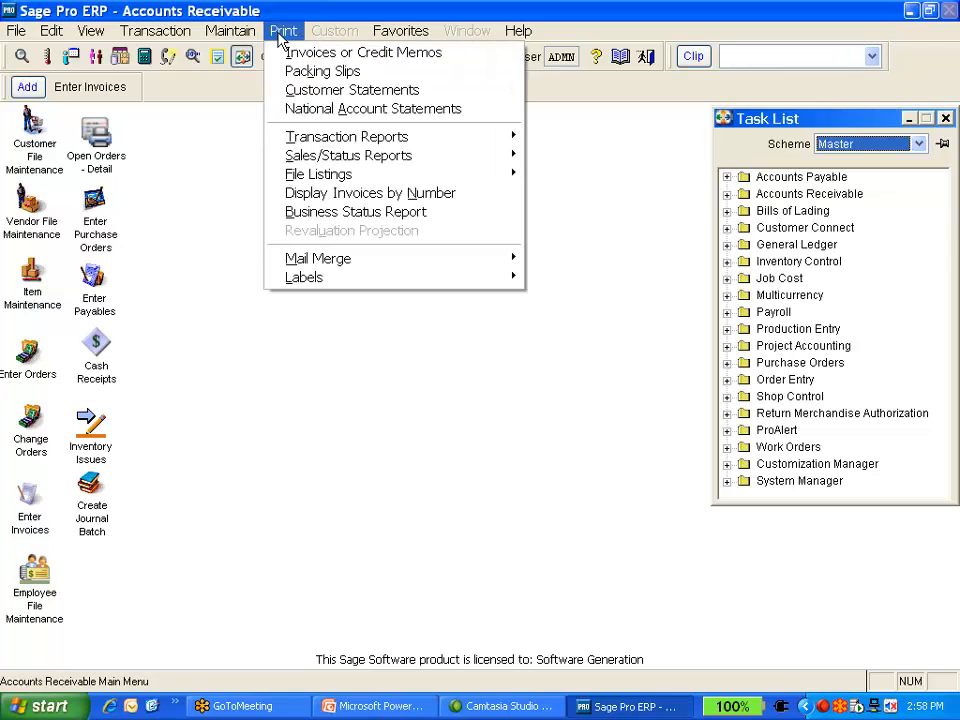
pyautogui.moveTo(350, 143)
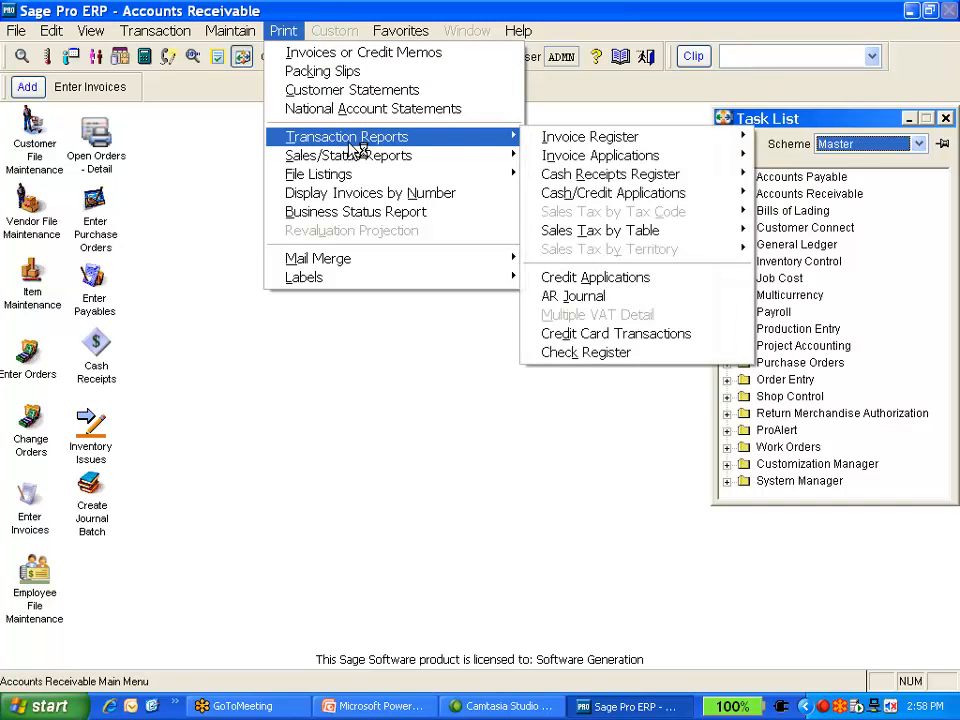
pyautogui.moveTo(400, 155)
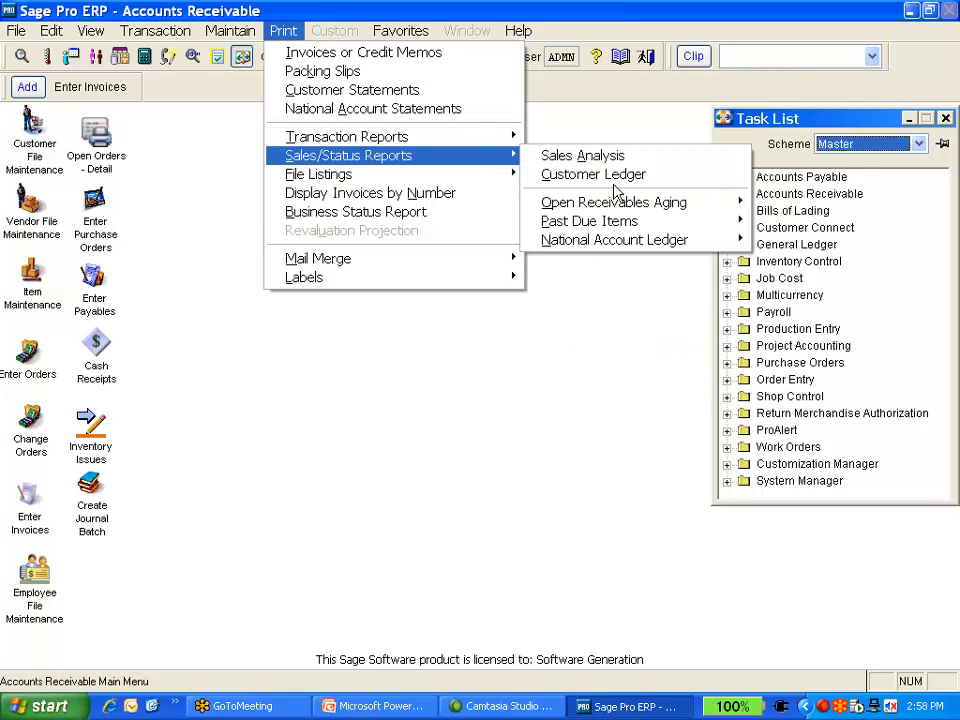
pyautogui.moveTo(470, 178)
pyautogui.moveTo(568, 195)
pyautogui.moveTo(728, 195)
pyautogui.click(801, 195)
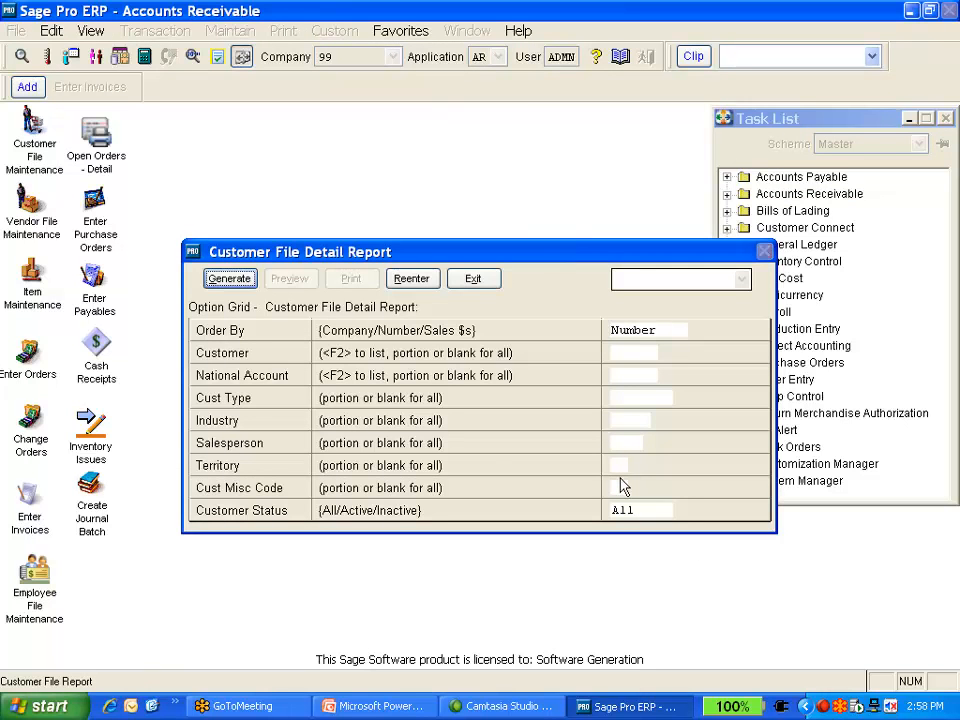
# Generate the report options and switch the report choice between SYCURD(Standard) and the TEST454 custom report
pyautogui.press('Return')
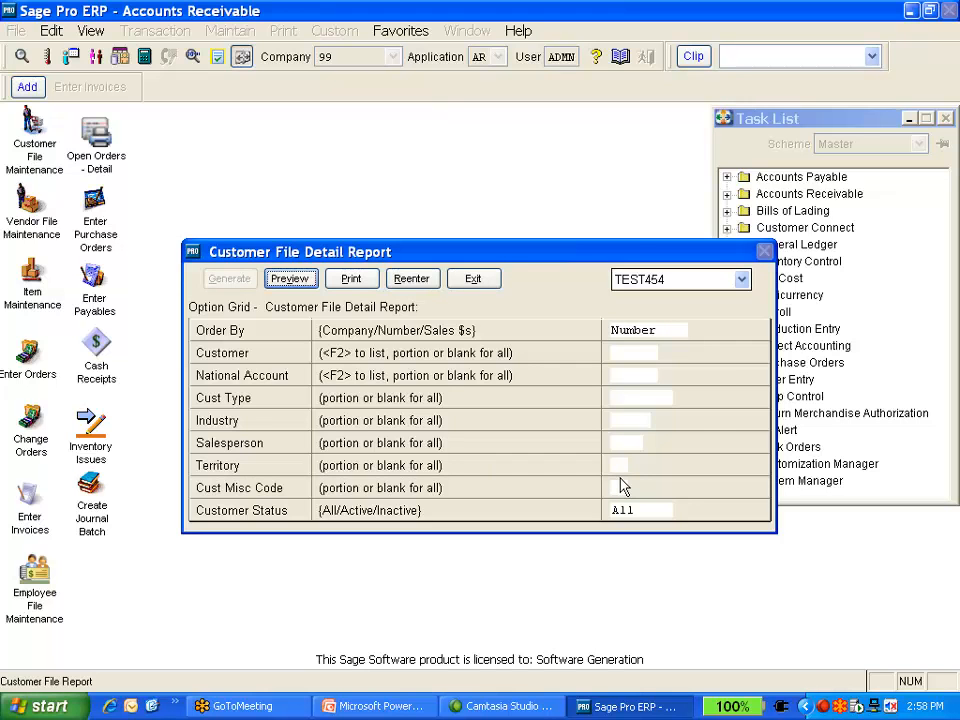
pyautogui.click(741, 281)
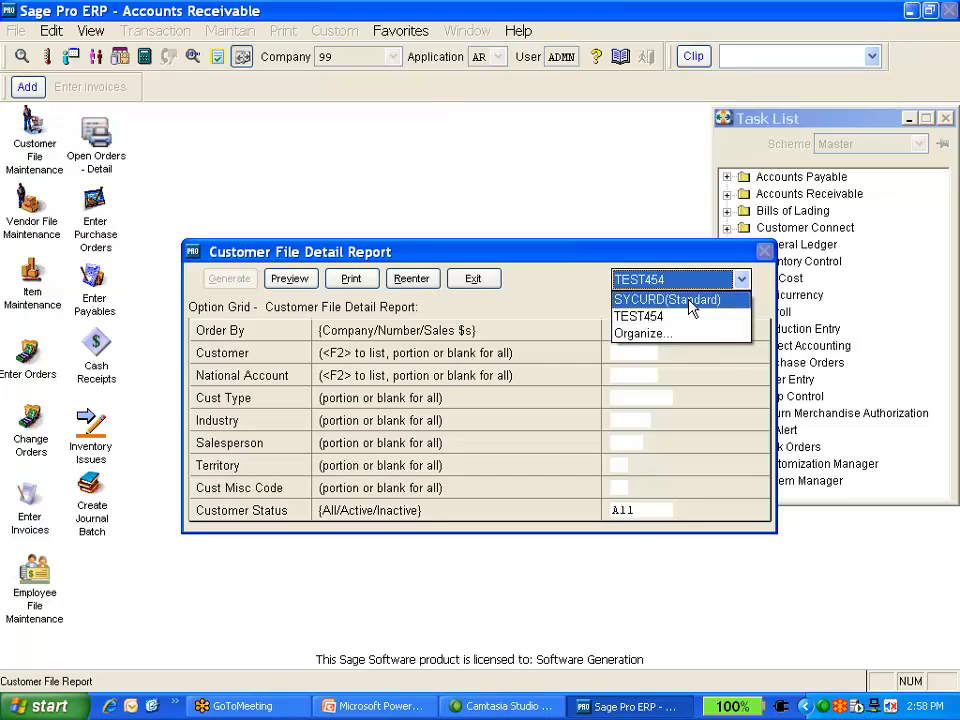
pyautogui.click(690, 300)
pyautogui.click(741, 281)
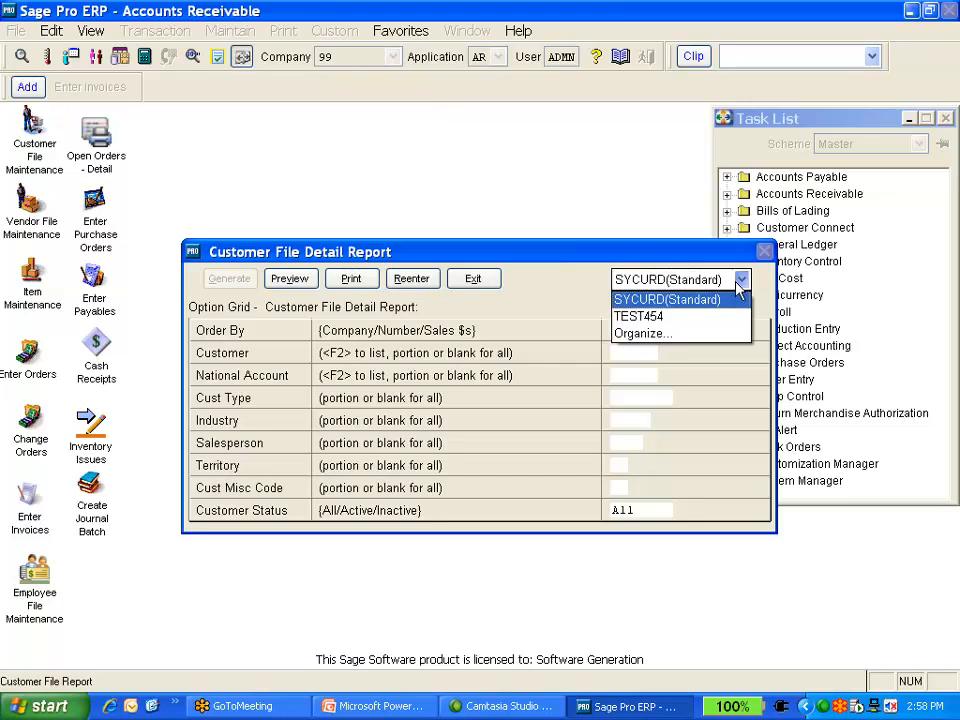
pyautogui.click(721, 318)
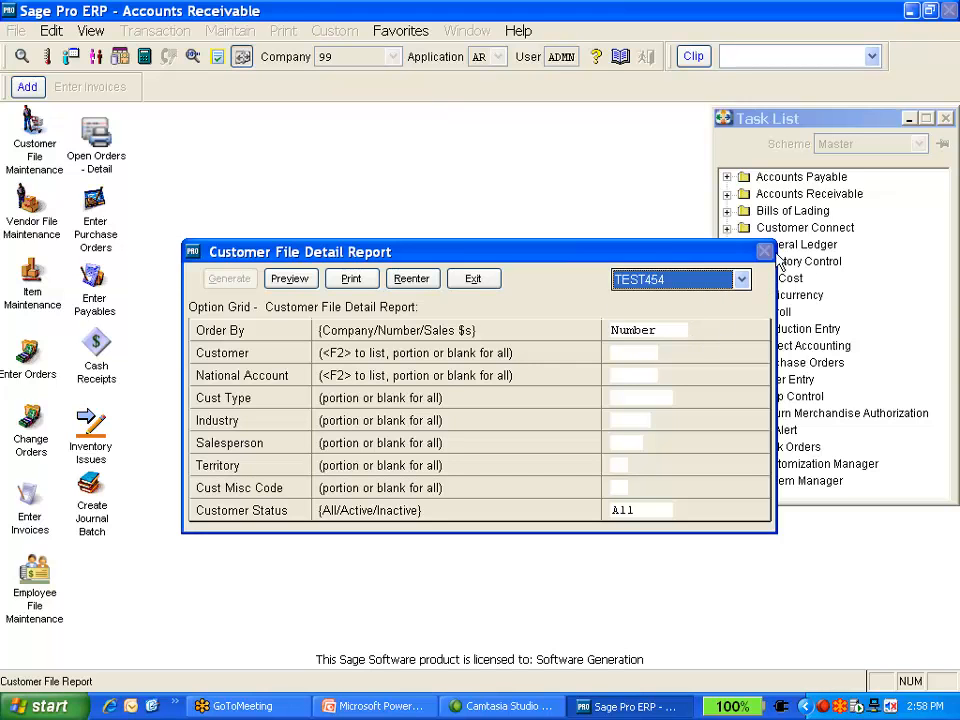
# Open the custom report organizer and select TEST454 under SYCURD in the report tree
pyautogui.click(745, 282)
pyautogui.click(708, 335)
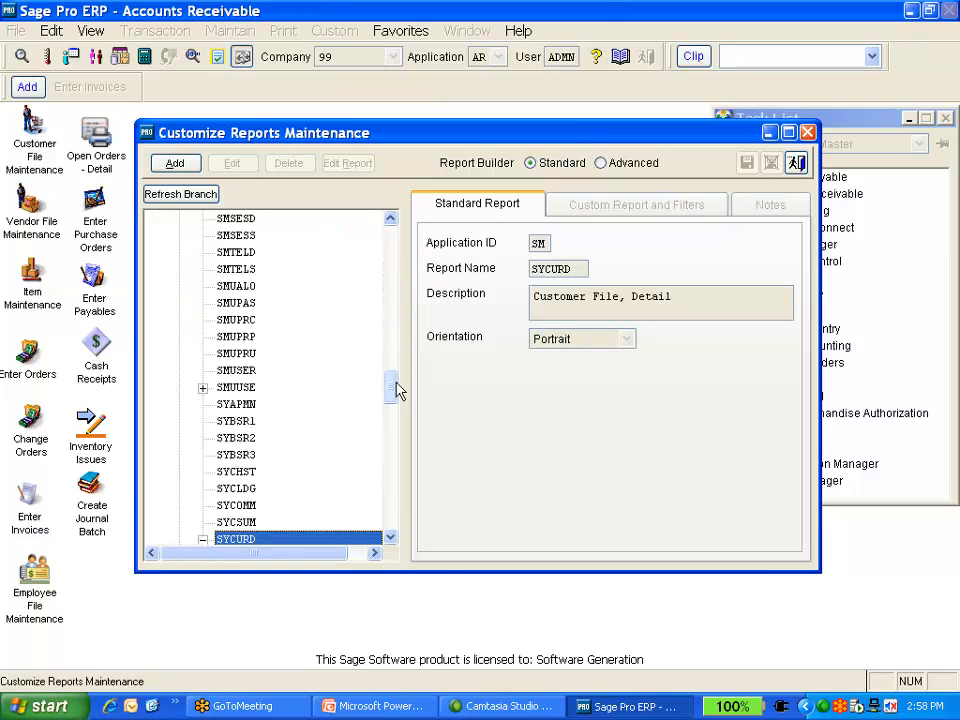
pyautogui.click(389, 541)
pyautogui.click(389, 541)
pyautogui.click(389, 541)
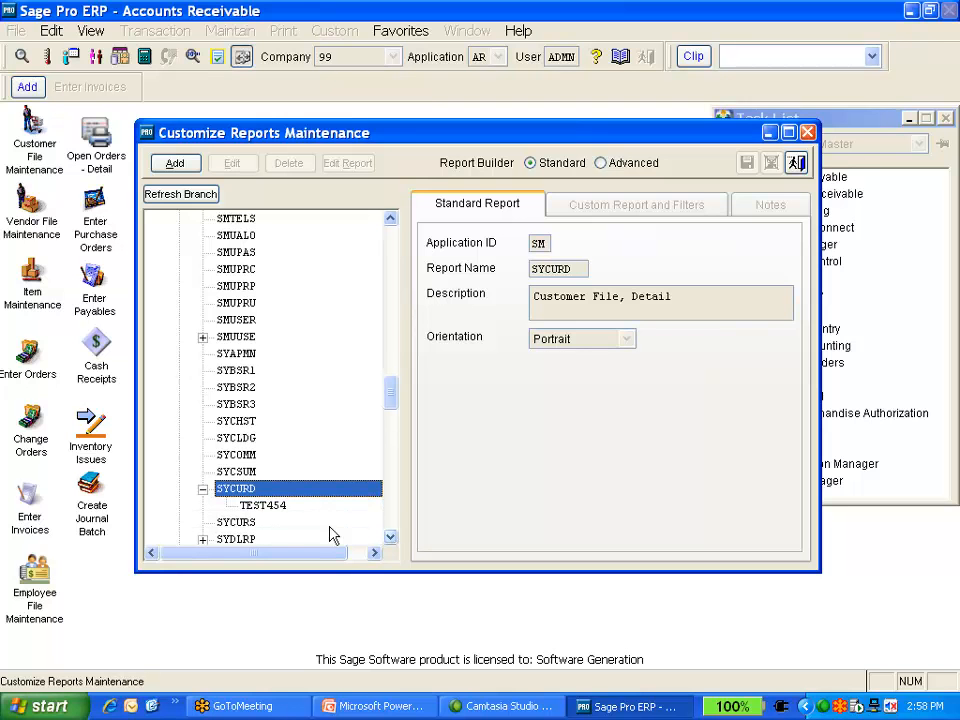
pyautogui.click(263, 508)
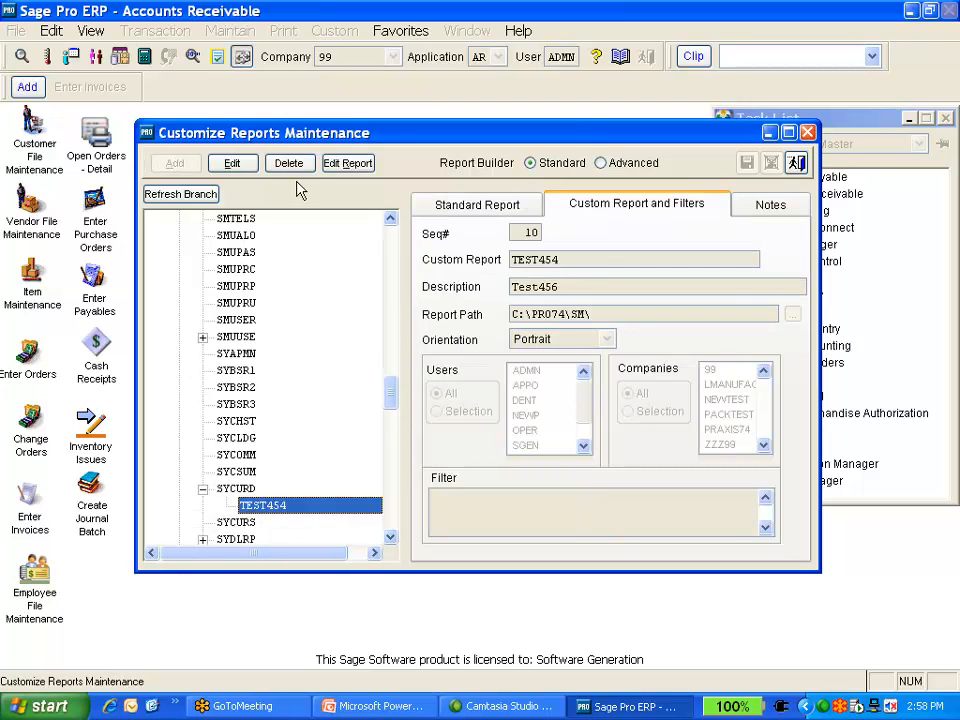
# Open the TEST454 custom report in the report designer and move the Report controls toolbar aside
pyautogui.click(347, 163)
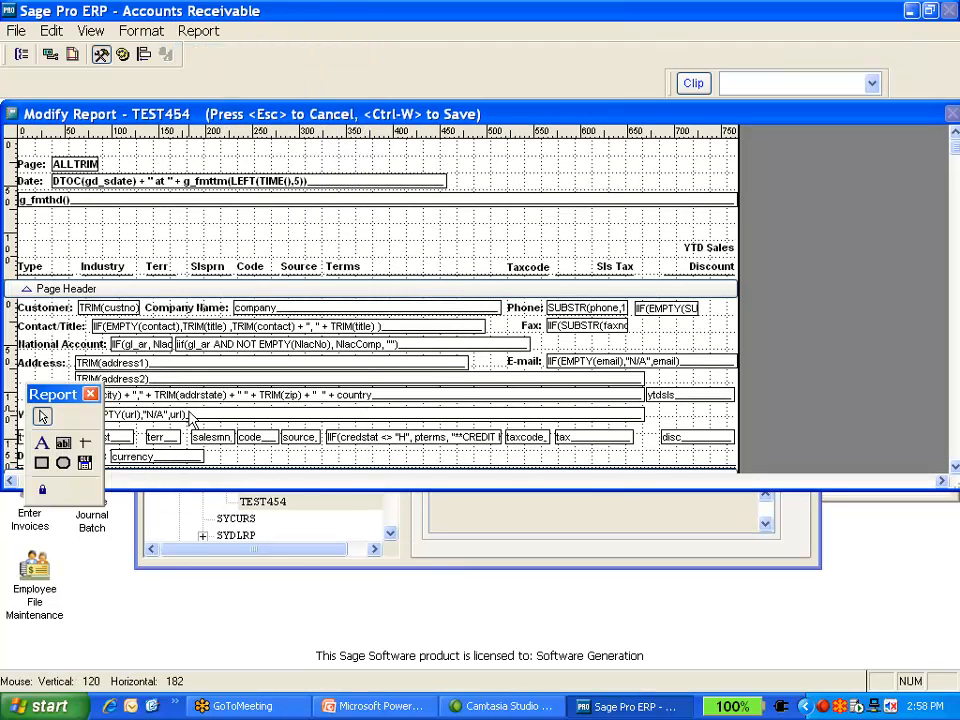
pyautogui.moveTo(65, 402); pyautogui.dragTo(832, 193)
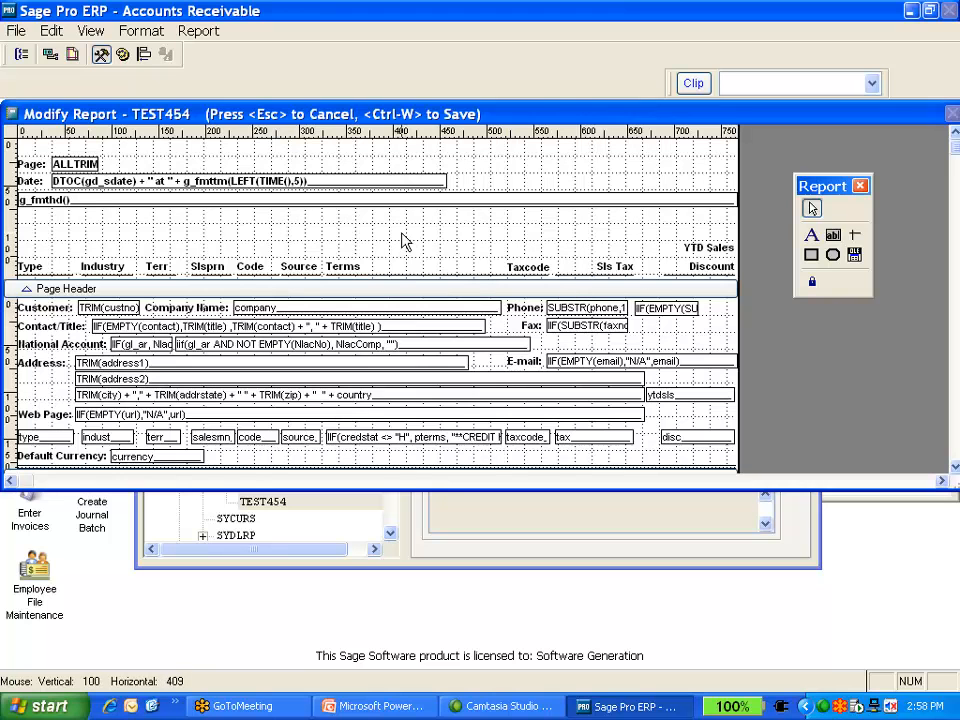
# Leave the designer without changes, then close the customize reports maintenance and Customer File Detail Report dialogs
pyautogui.press('Escape')
pyautogui.click(509, 419)
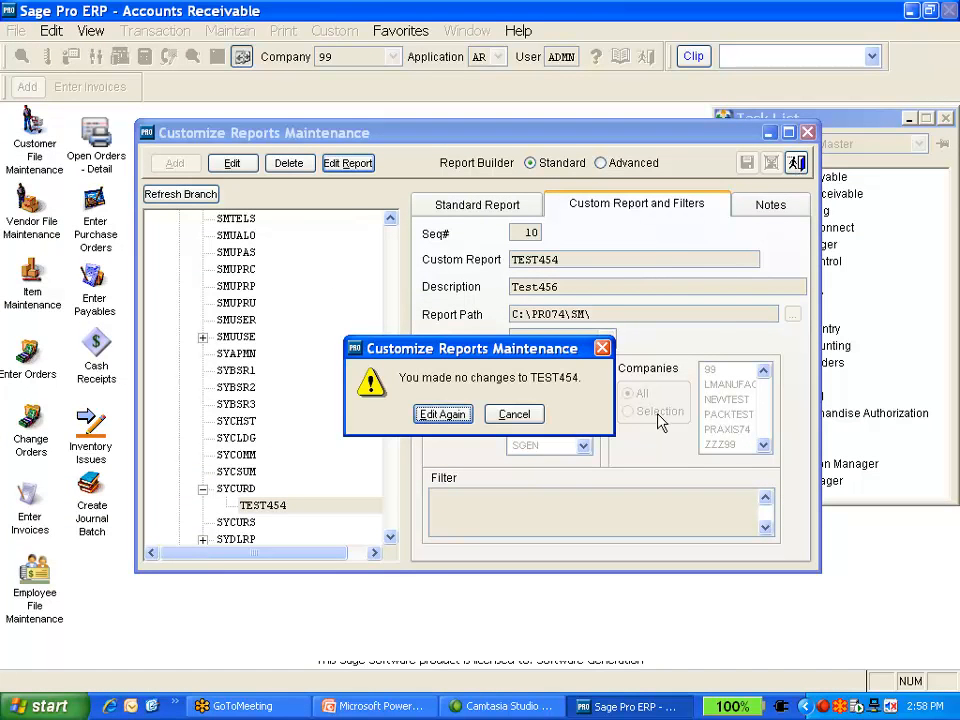
pyautogui.click(515, 414)
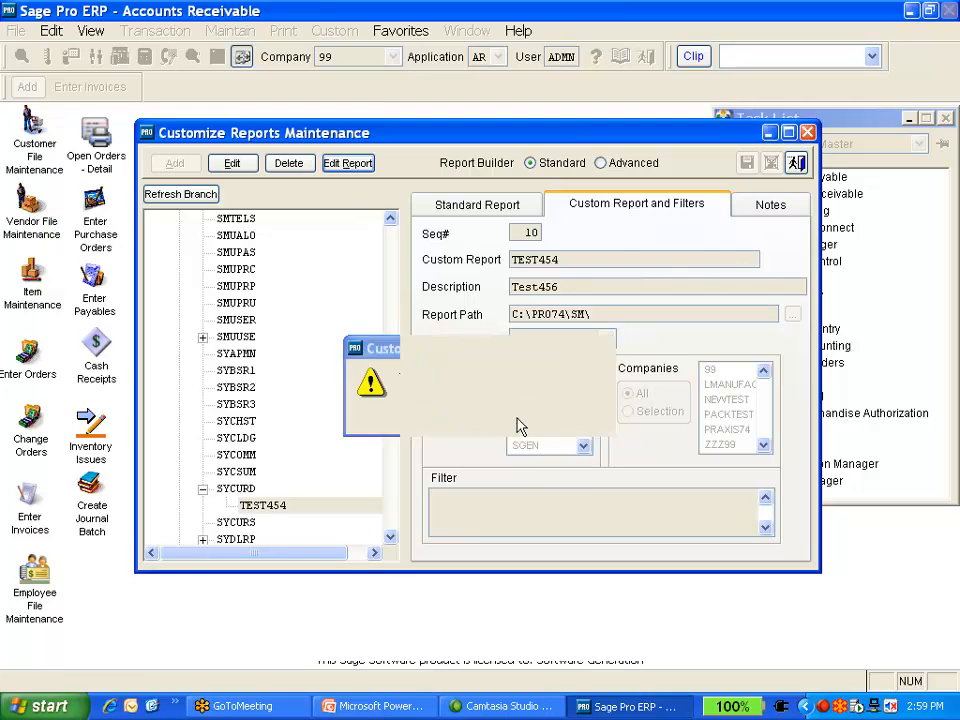
pyautogui.click(796, 162)
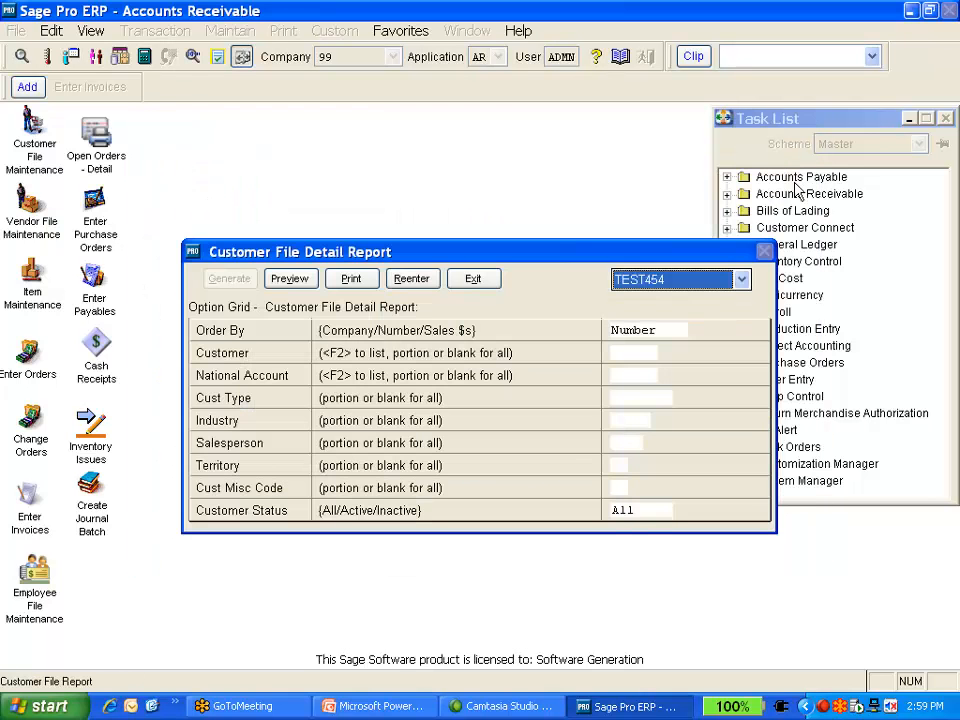
pyautogui.click(469, 281)
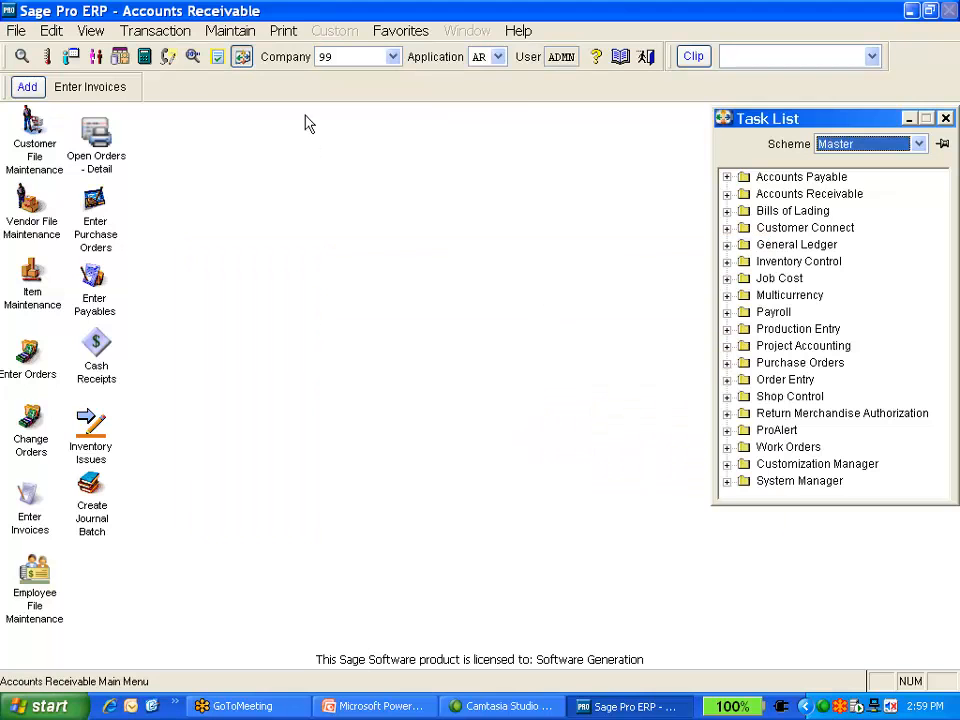
# Open the Invoice Register Detail report from the Accounts Receivable transaction reports
pyautogui.click(283, 31)
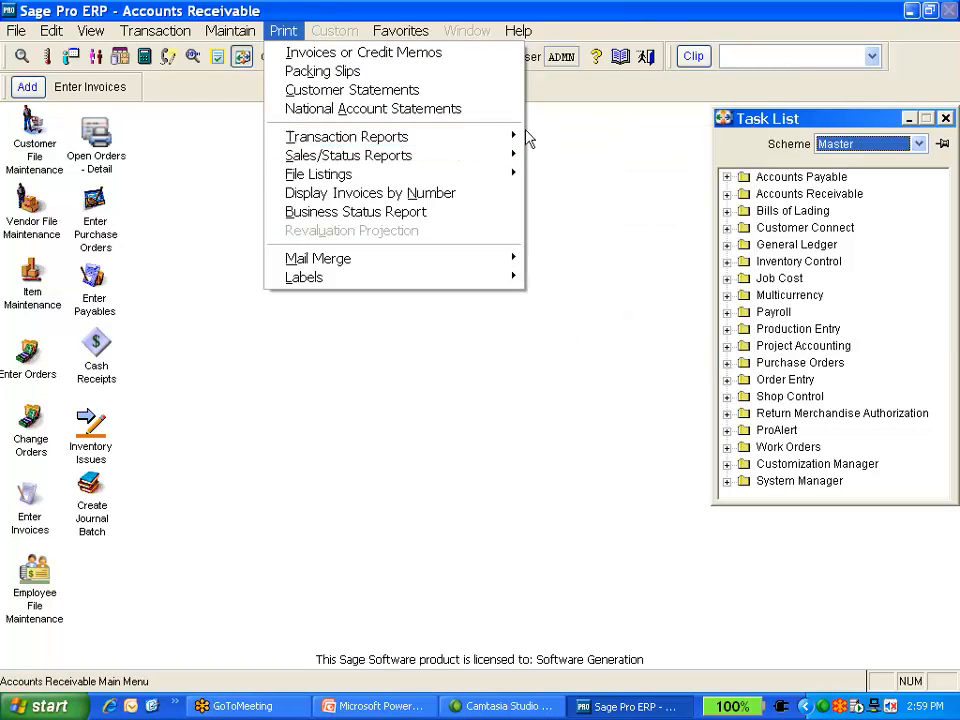
pyautogui.moveTo(517, 148)
pyautogui.moveTo(570, 145)
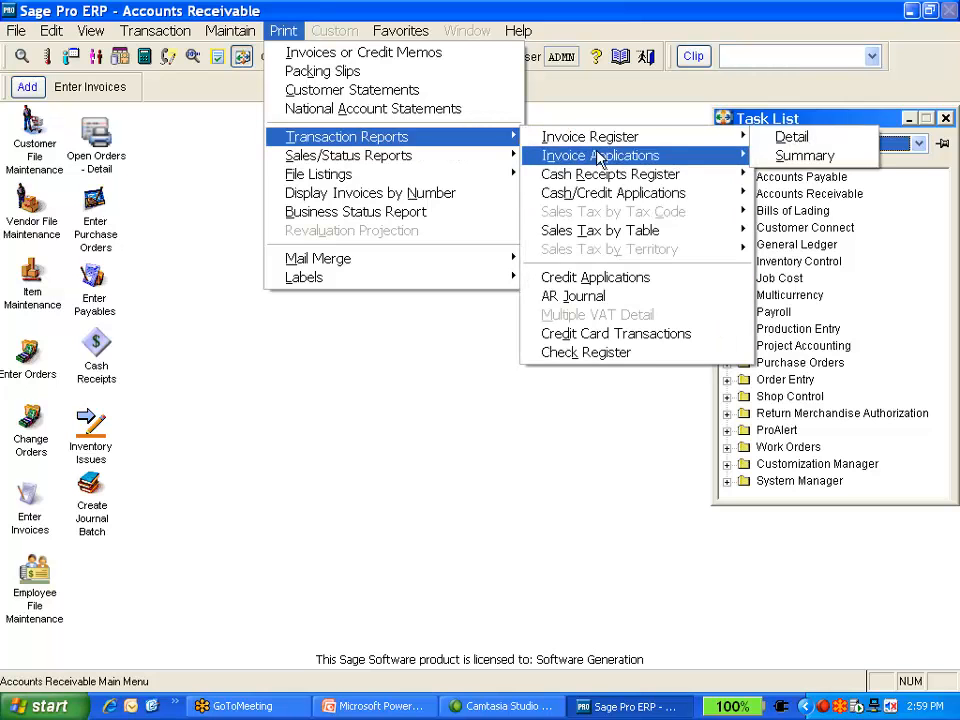
pyautogui.click(792, 138)
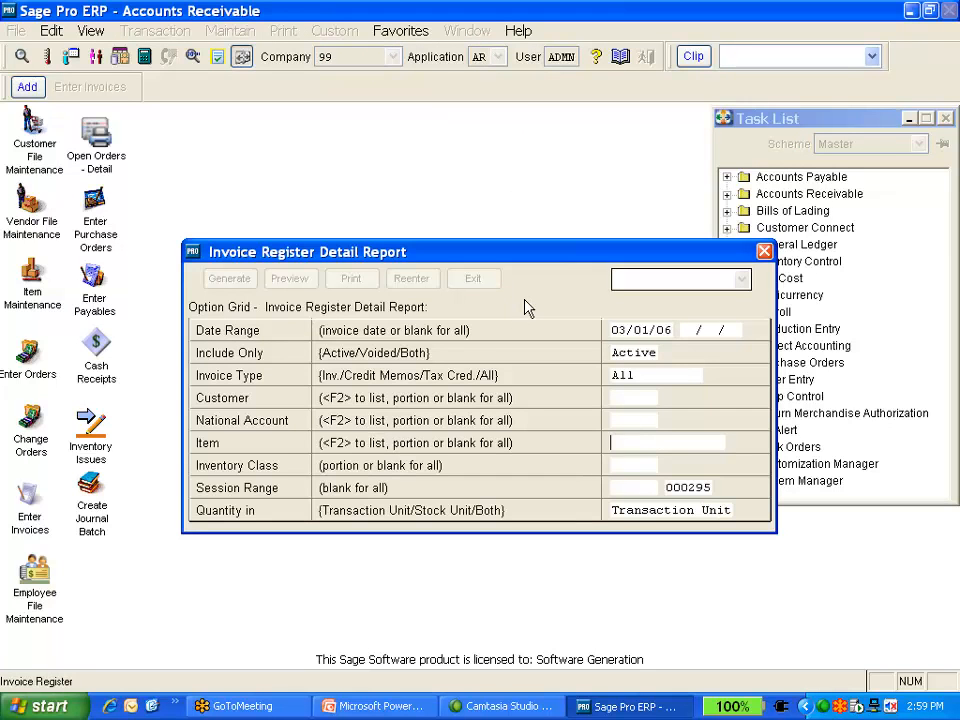
# Generate the invoice register options and open the custom report organizer for ARIRED
pyautogui.press('Return')
pyautogui.press('Return')
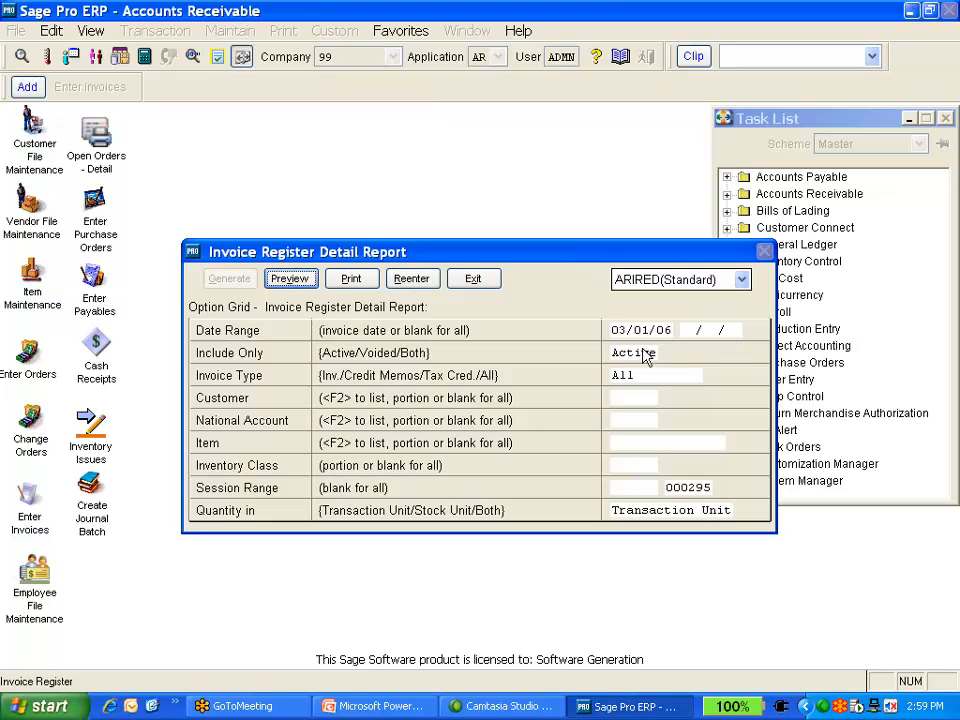
pyautogui.click(742, 280)
pyautogui.click(688, 316)
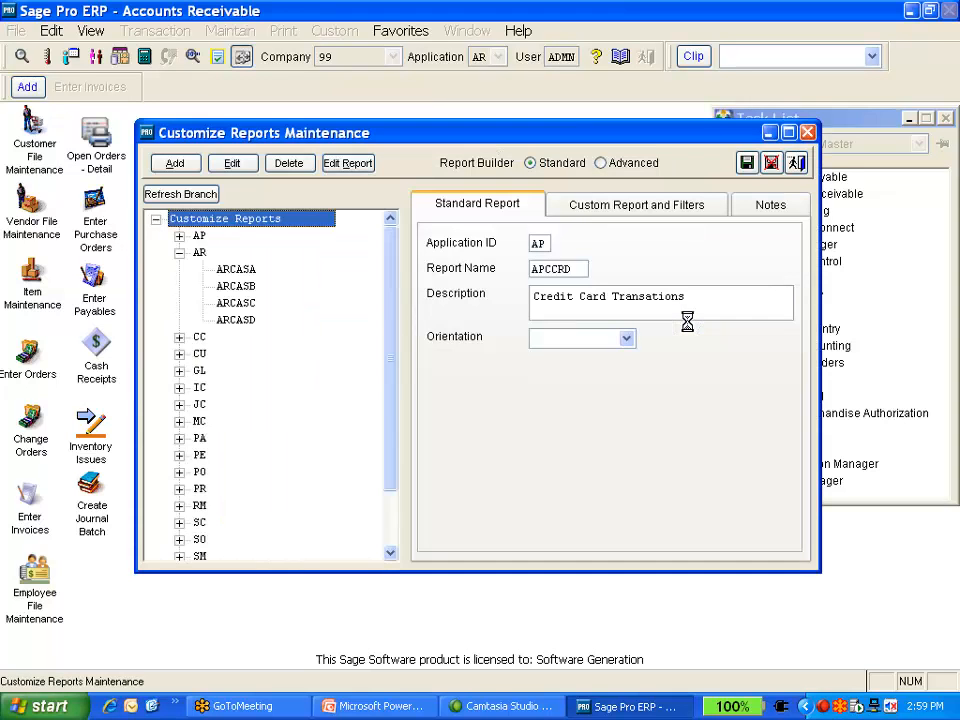
# Add a custom report with sequence 10, name ANEWINVOCIEREG, description "A new invoice register", using the standard report path
pyautogui.click(183, 163)
pyautogui.write('10')
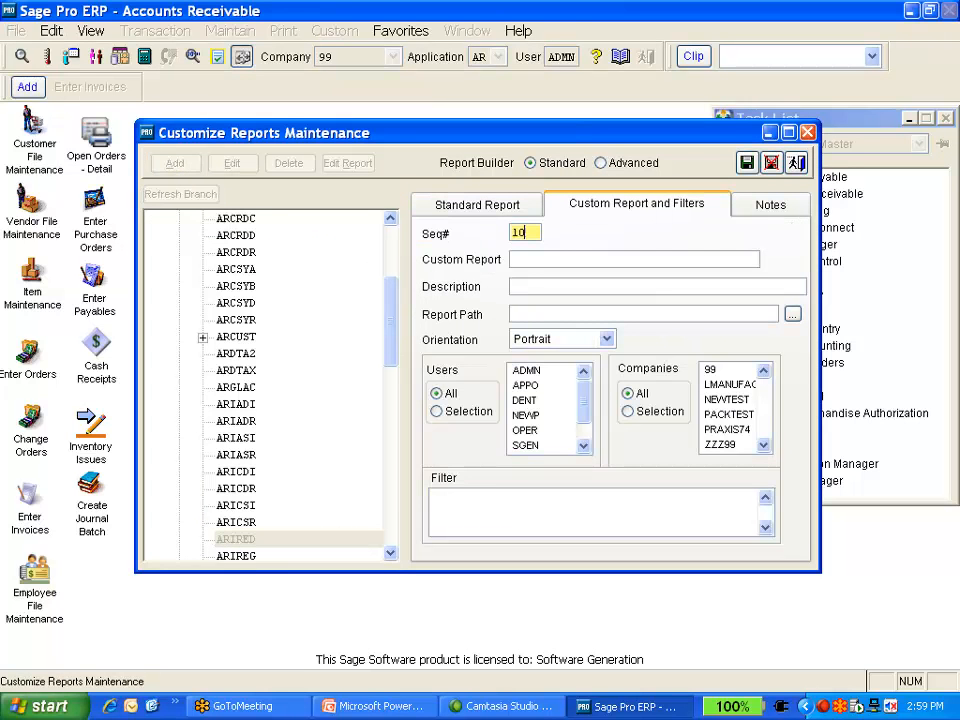
pyautogui.press('Tab')
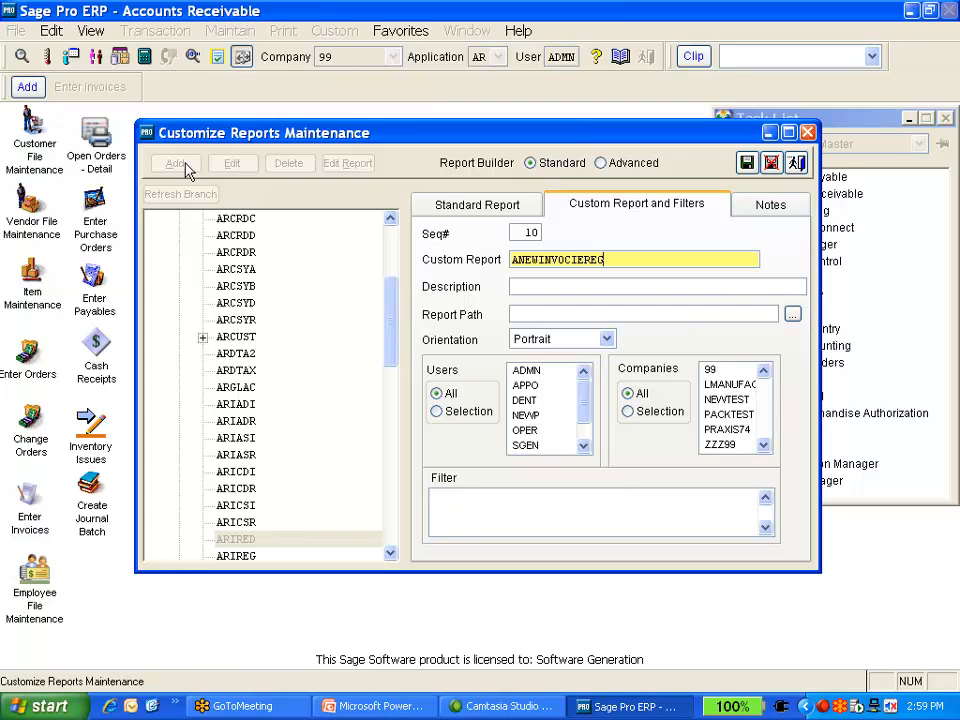
pyautogui.press('Tab')
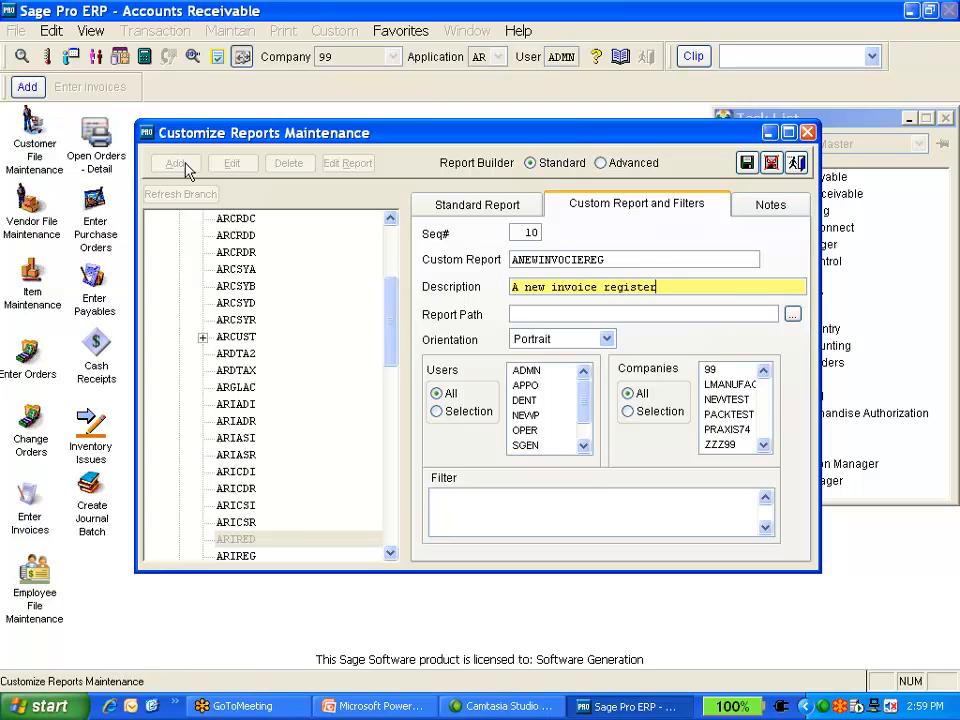
pyautogui.press('Tab')
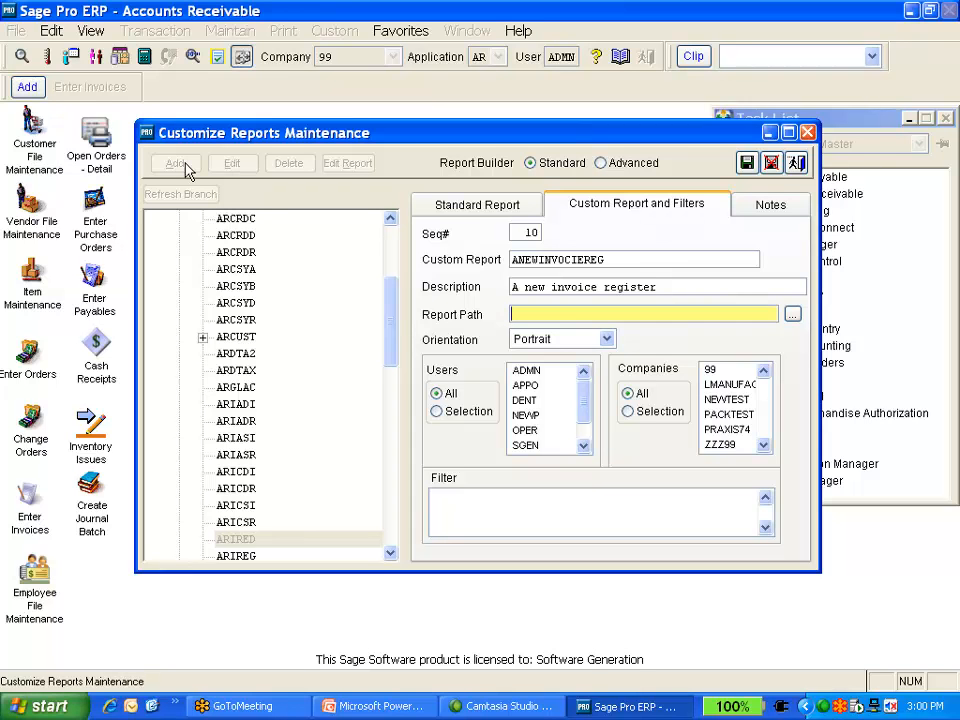
pyautogui.press('Tab')
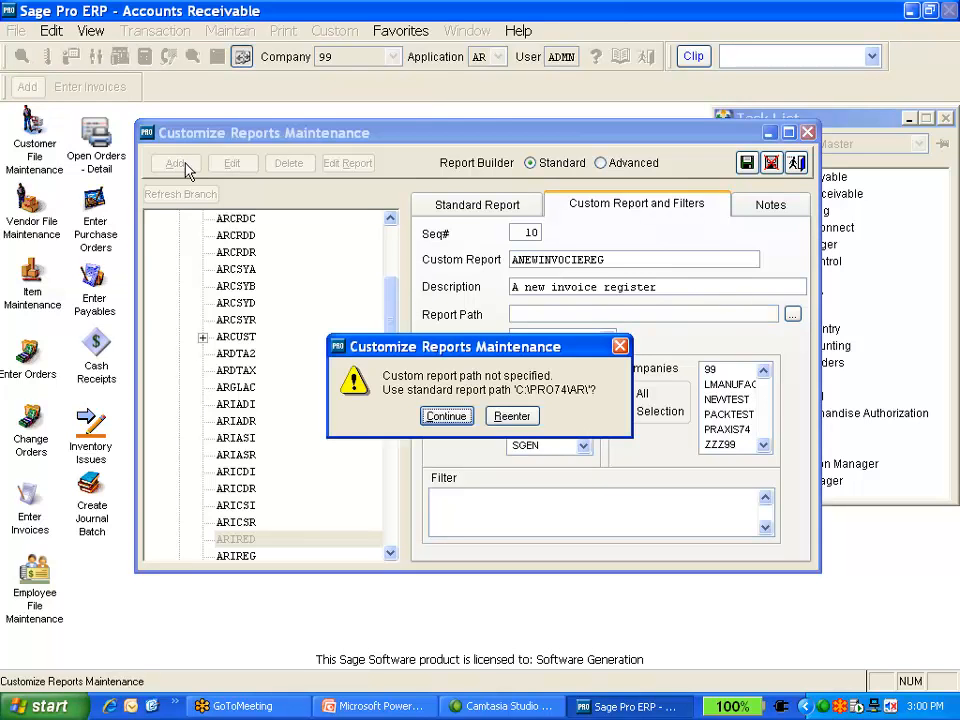
pyautogui.press('Return')
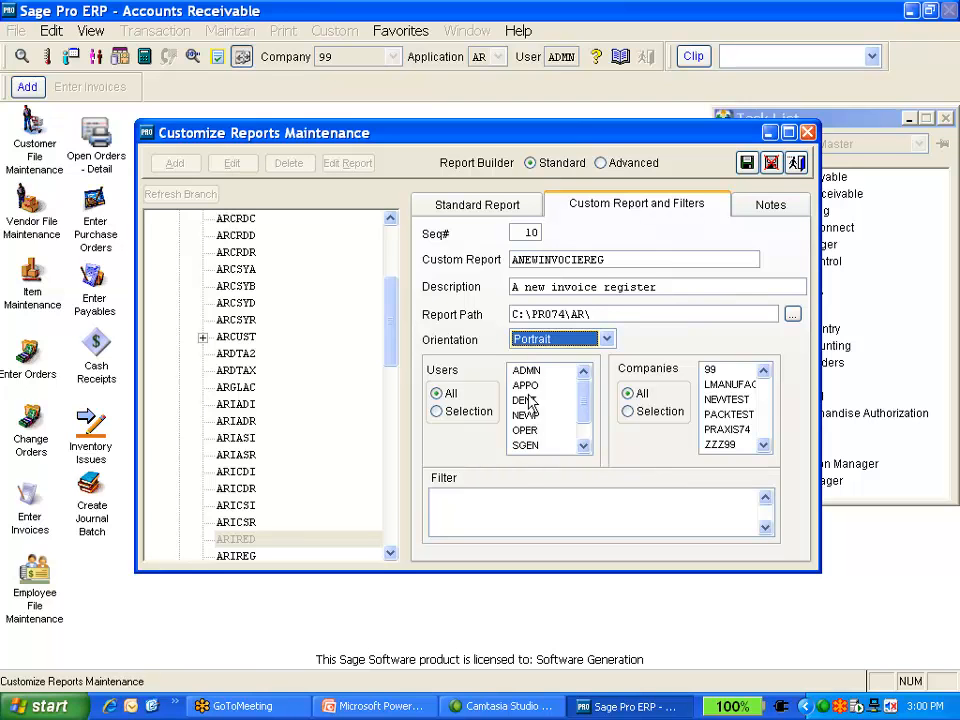
# Keep the users set to All and save the new custom report to open it in the designer
pyautogui.click(482, 418)
pyautogui.click(445, 393)
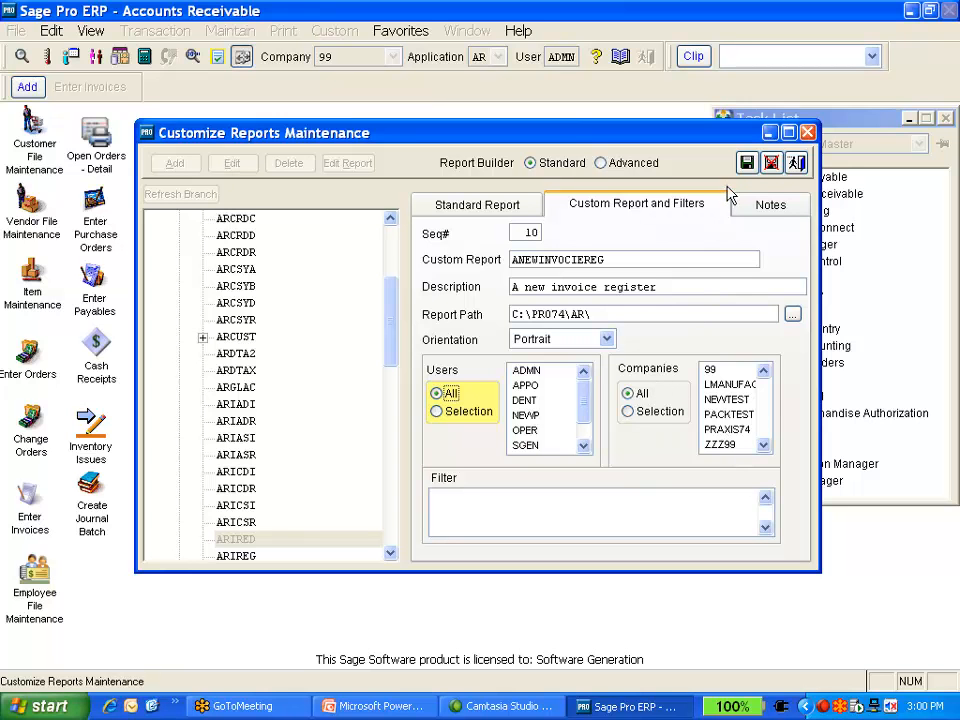
pyautogui.click(747, 168)
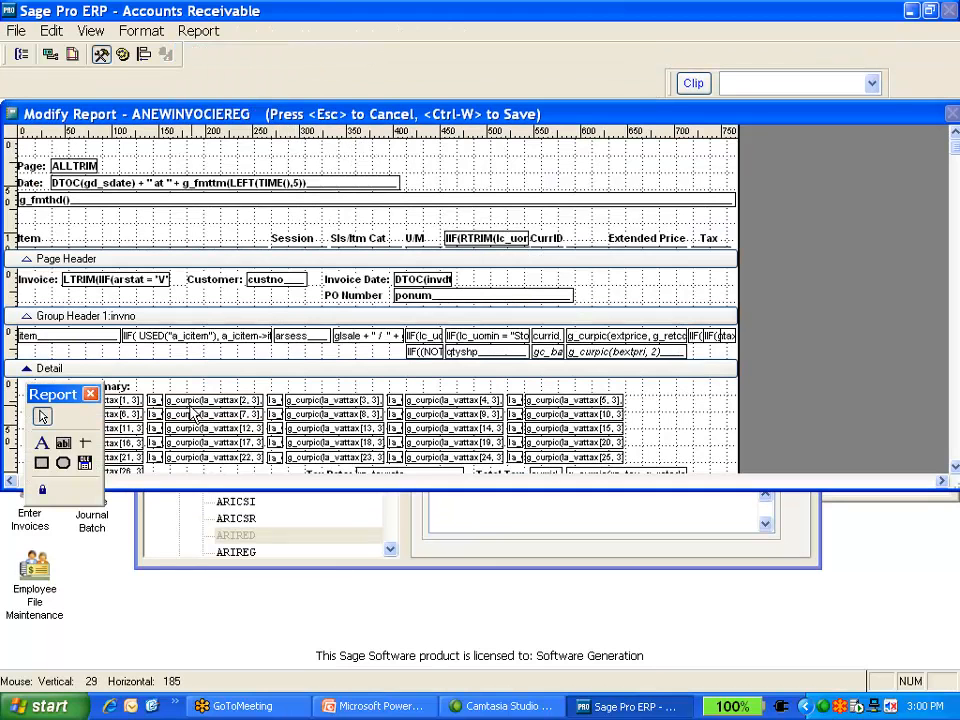
pyautogui.moveTo(65, 398); pyautogui.dragTo(767, 238)
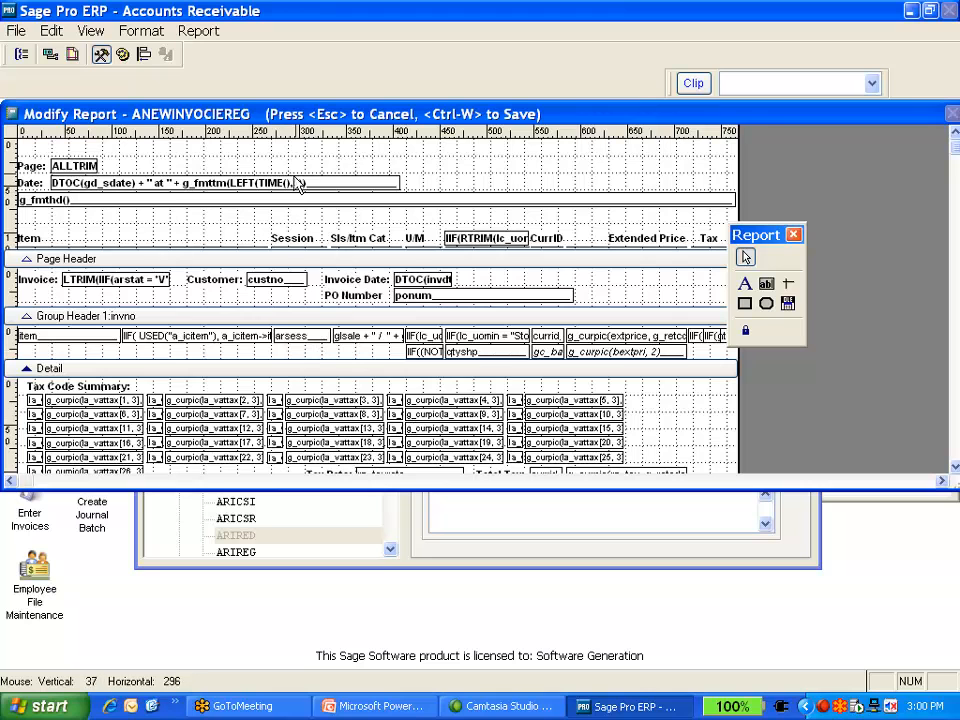
pyautogui.click(131, 33)
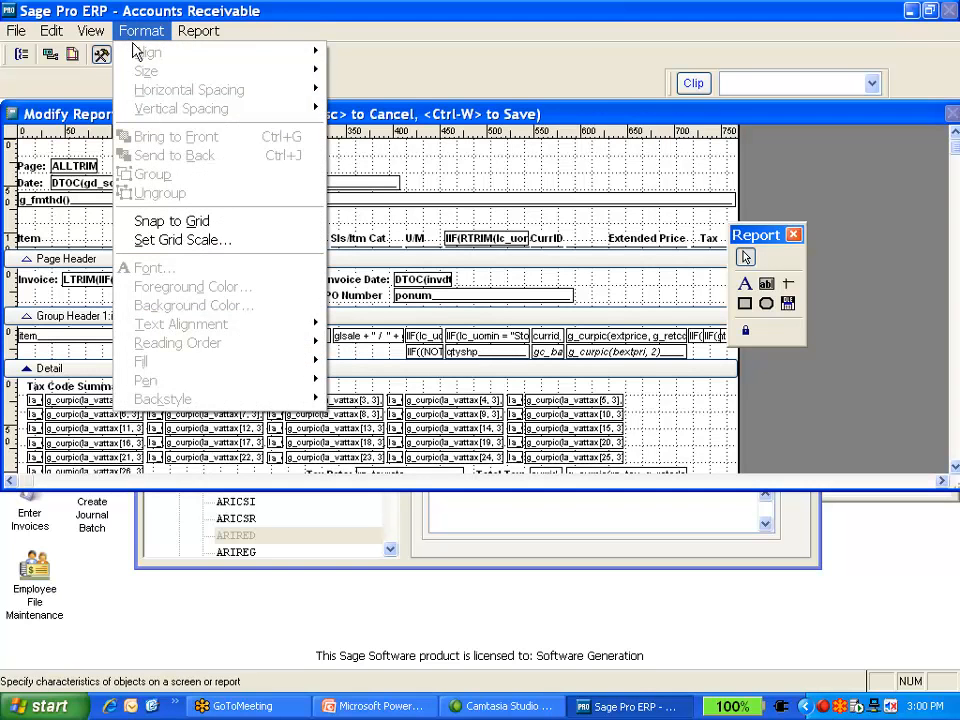
pyautogui.click(500, 275)
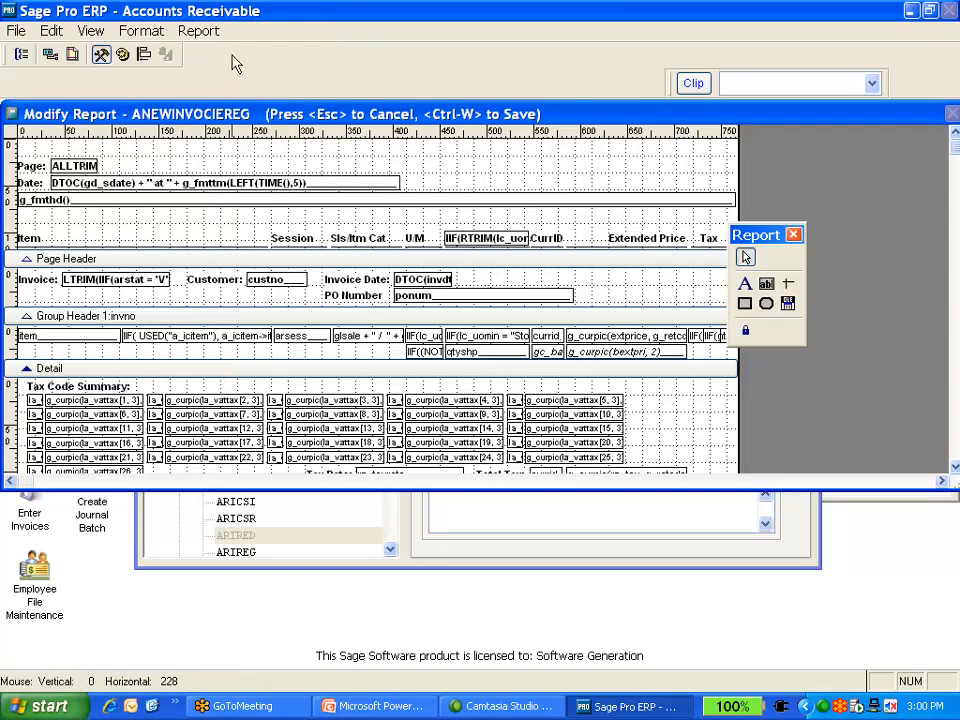
# Review the report's invno data grouping and its group expression, comparing it with the group controls slide in PowerPoint
pyautogui.click(198, 30)
pyautogui.click(243, 99)
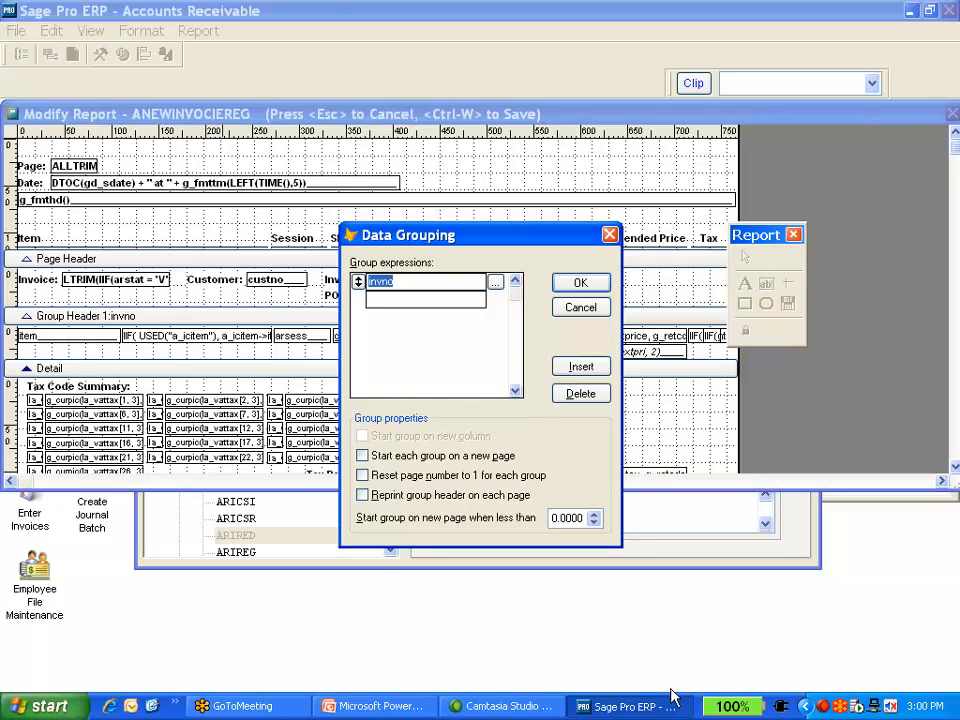
pyautogui.click(358, 714)
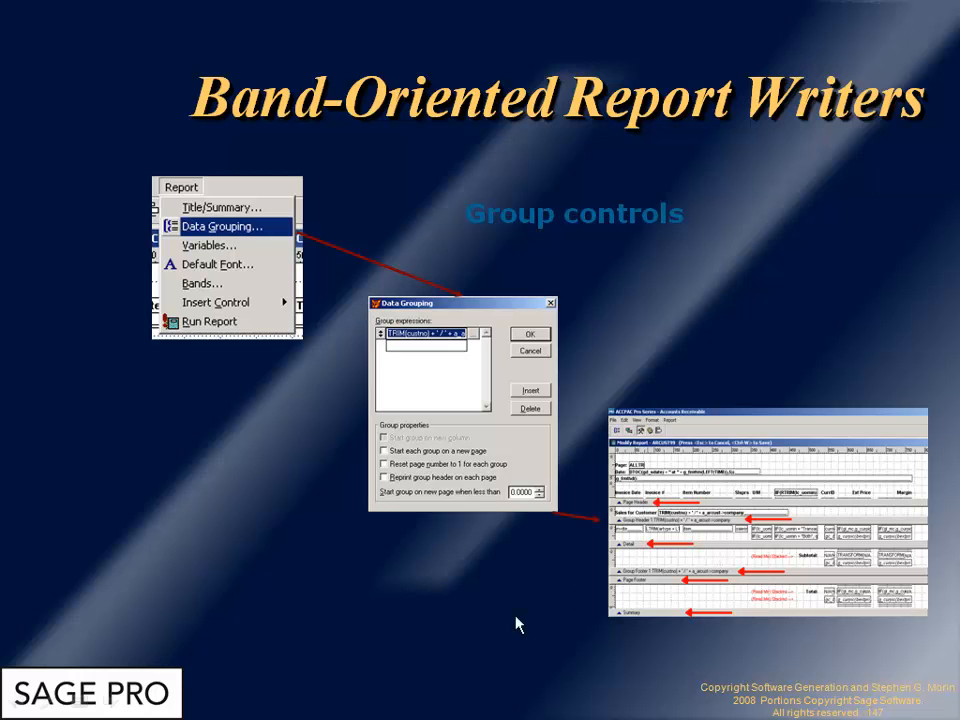
pyautogui.hotkey('alt', 'Tab')
pyautogui.hotkey('alt', 'Tab')
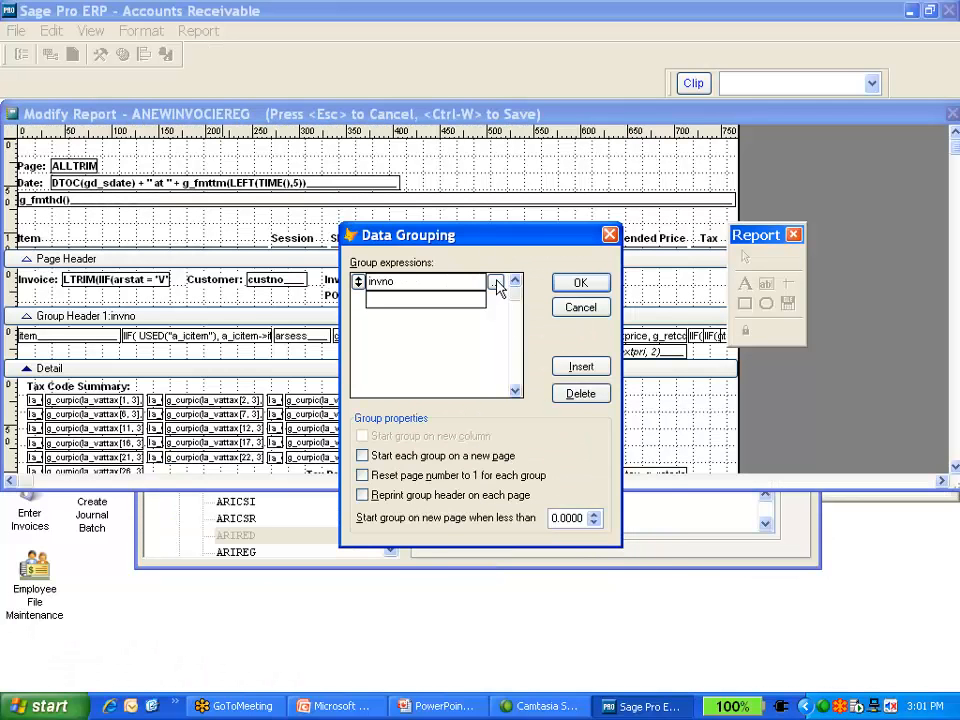
pyautogui.click(496, 283)
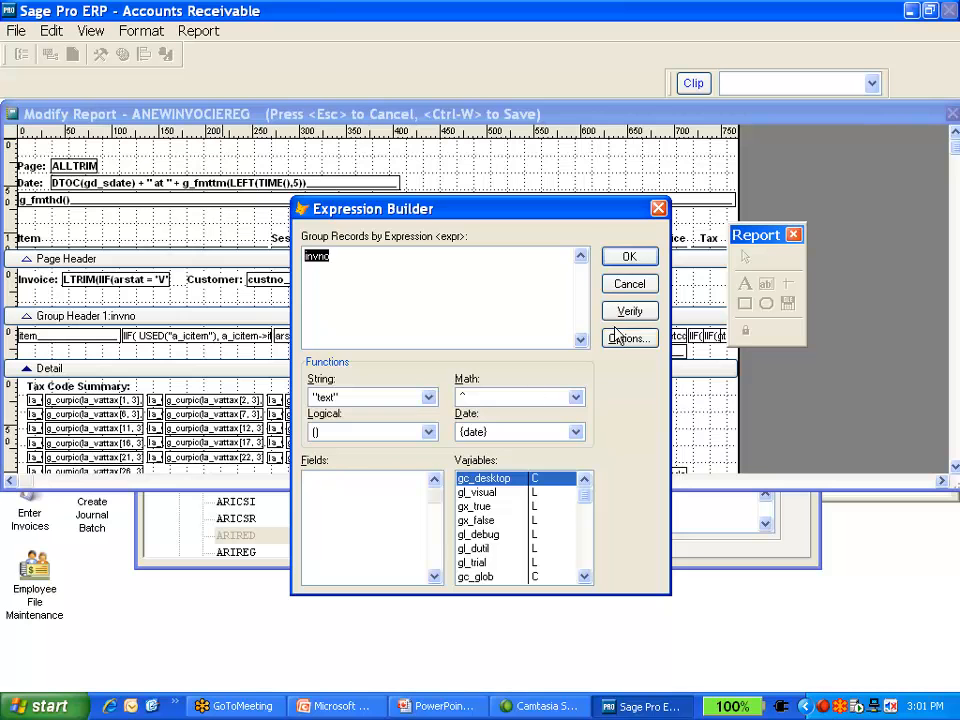
pyautogui.click(628, 256)
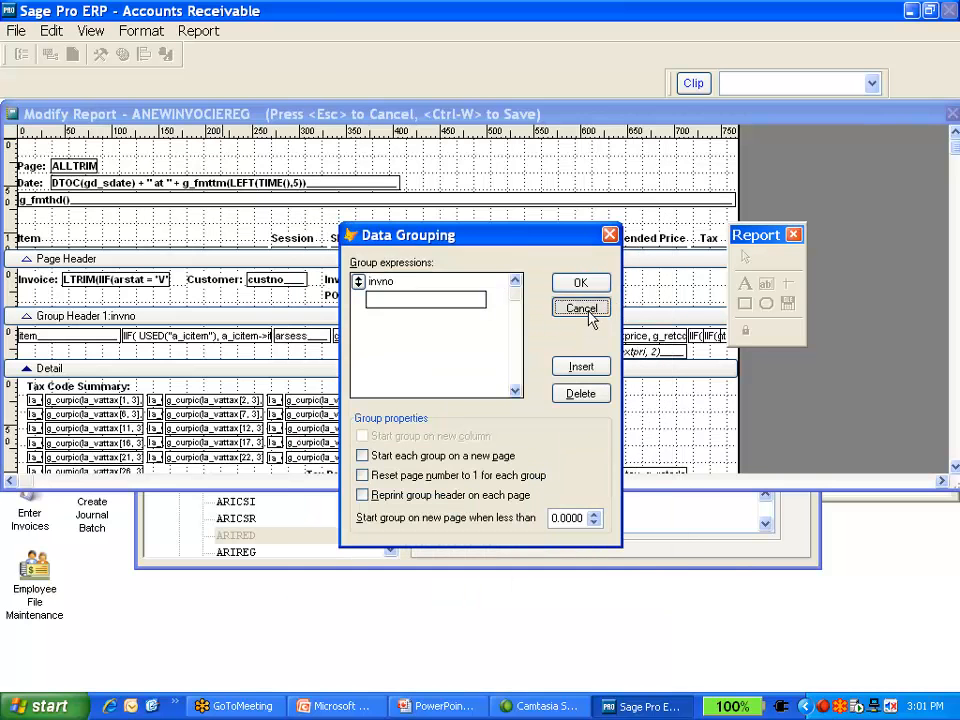
pyautogui.click(584, 310)
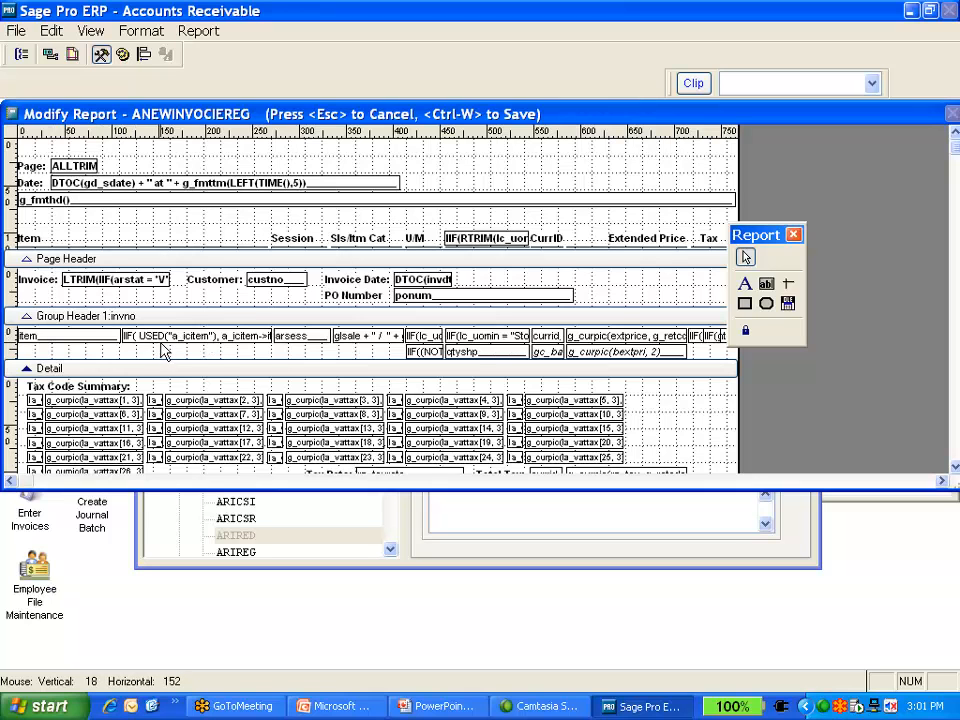
# Inspect the expressions of the item and item description fields in the invoice group header
pyautogui.doubleClick(54, 342)
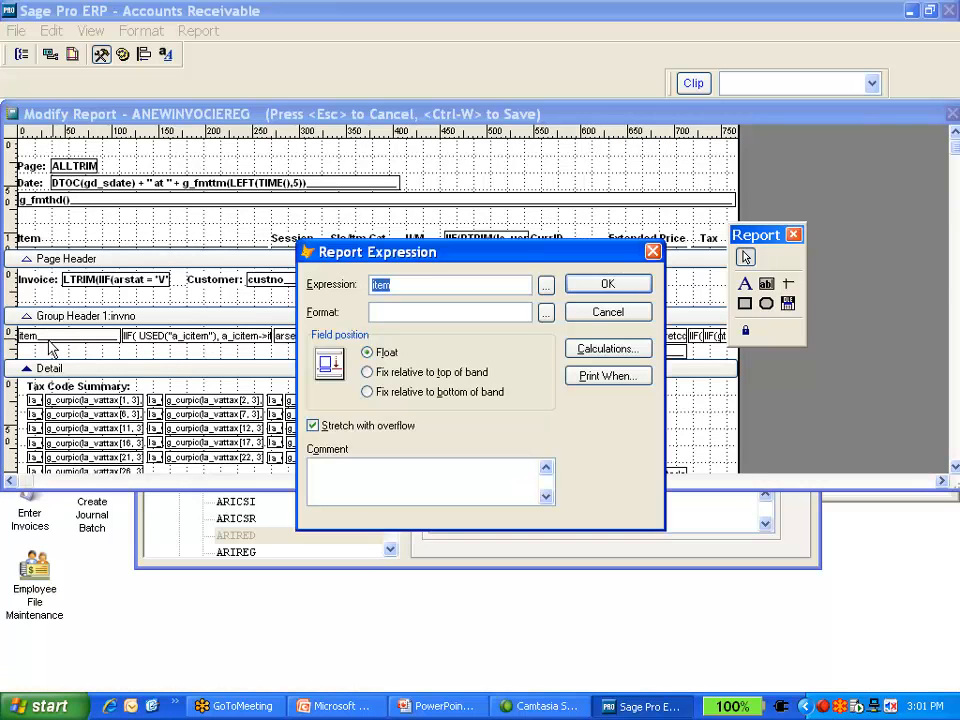
pyautogui.click(609, 310)
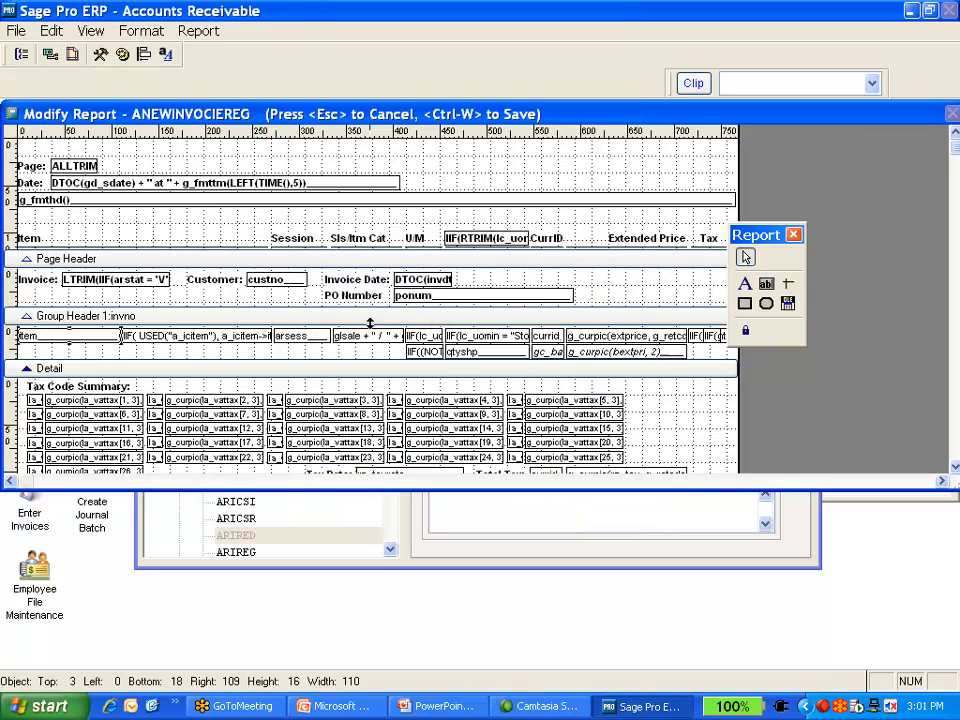
pyautogui.doubleClick(191, 331)
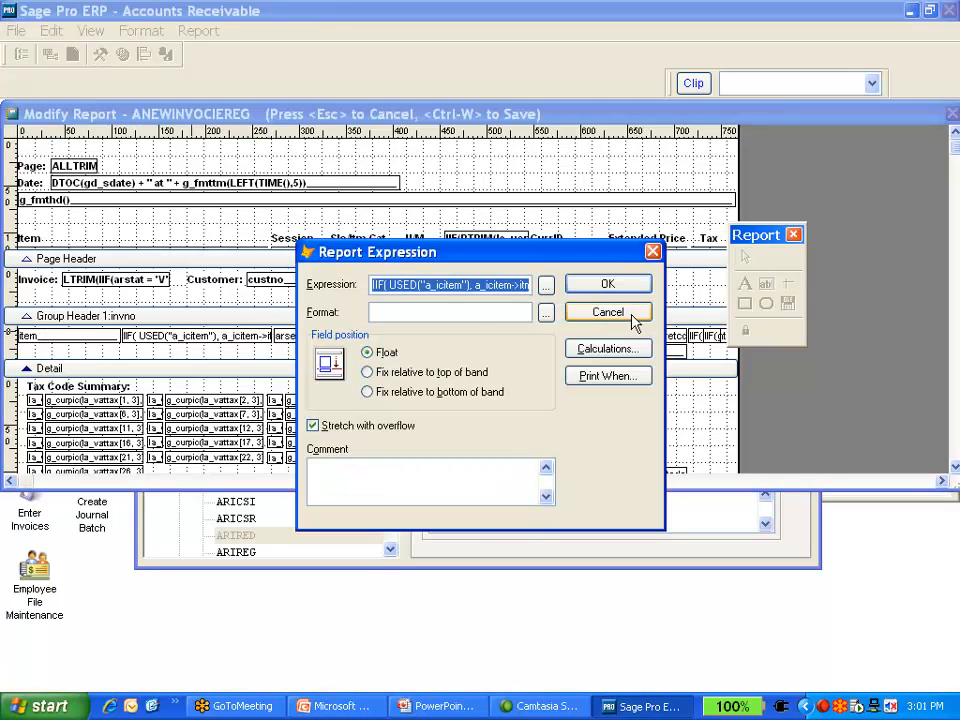
pyautogui.click(630, 316)
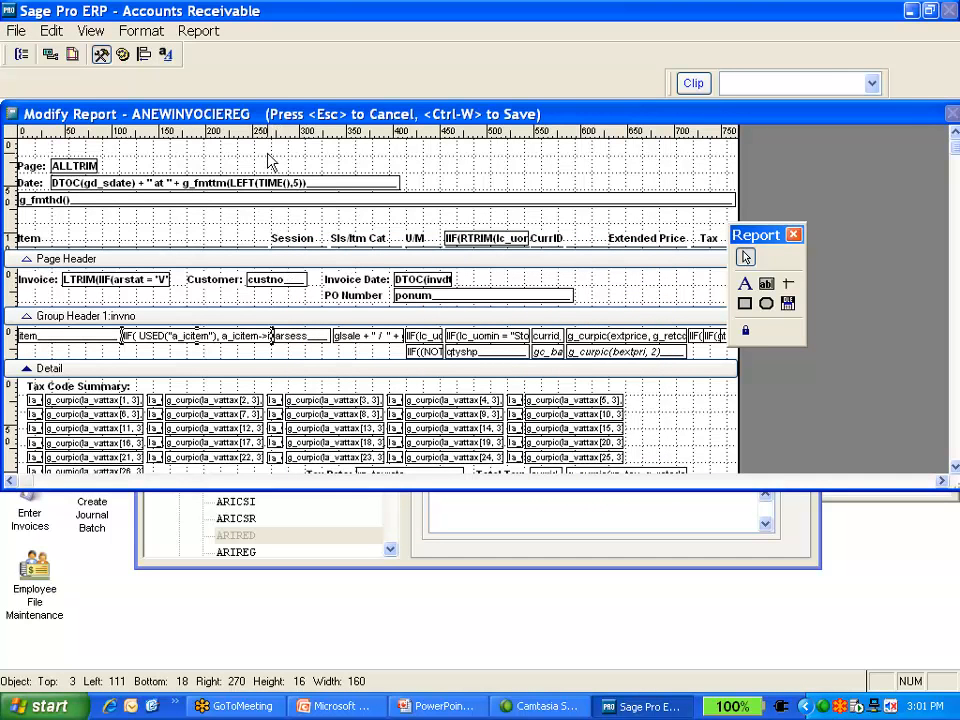
pyautogui.doubleClick(276, 198)
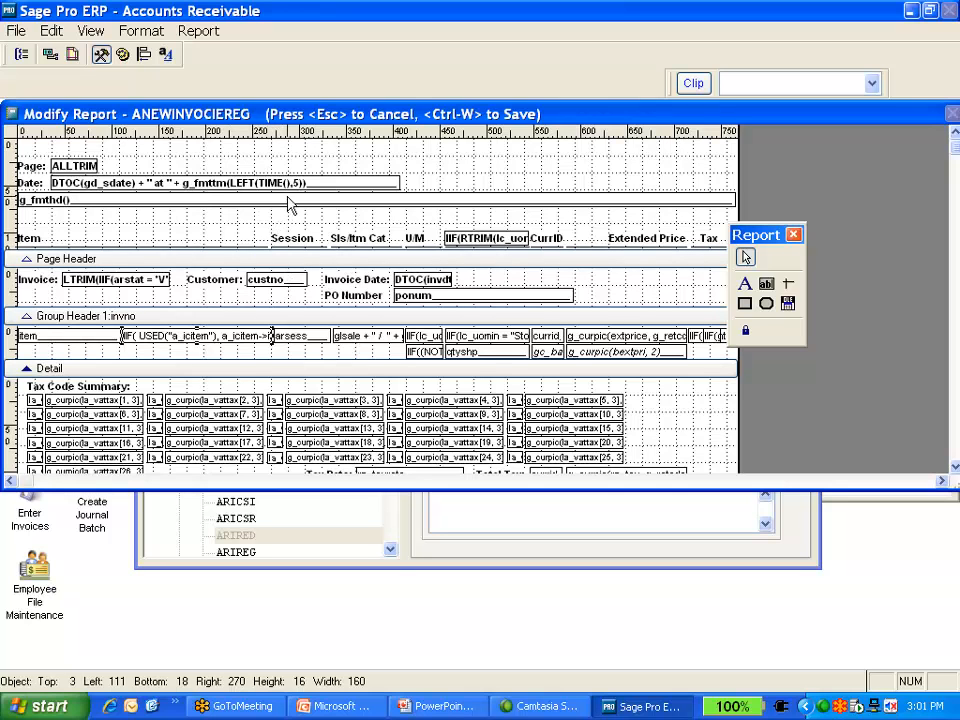
# Draw a new field in the page header below the invoice line with the expression company
pyautogui.click(767, 285)
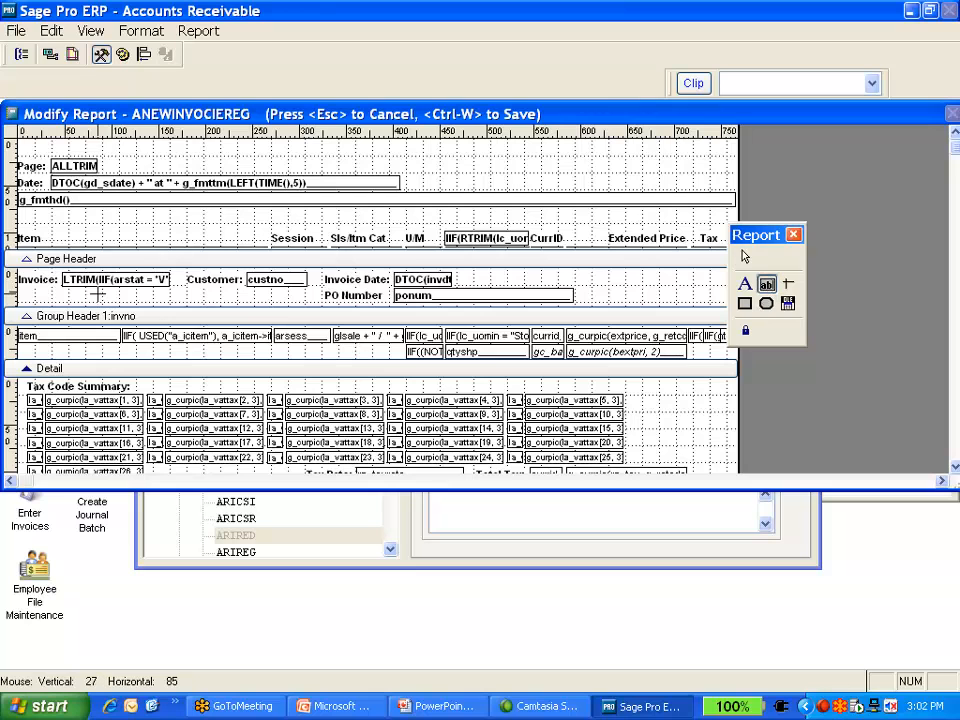
pyautogui.moveTo(103, 289); pyautogui.dragTo(248, 291)
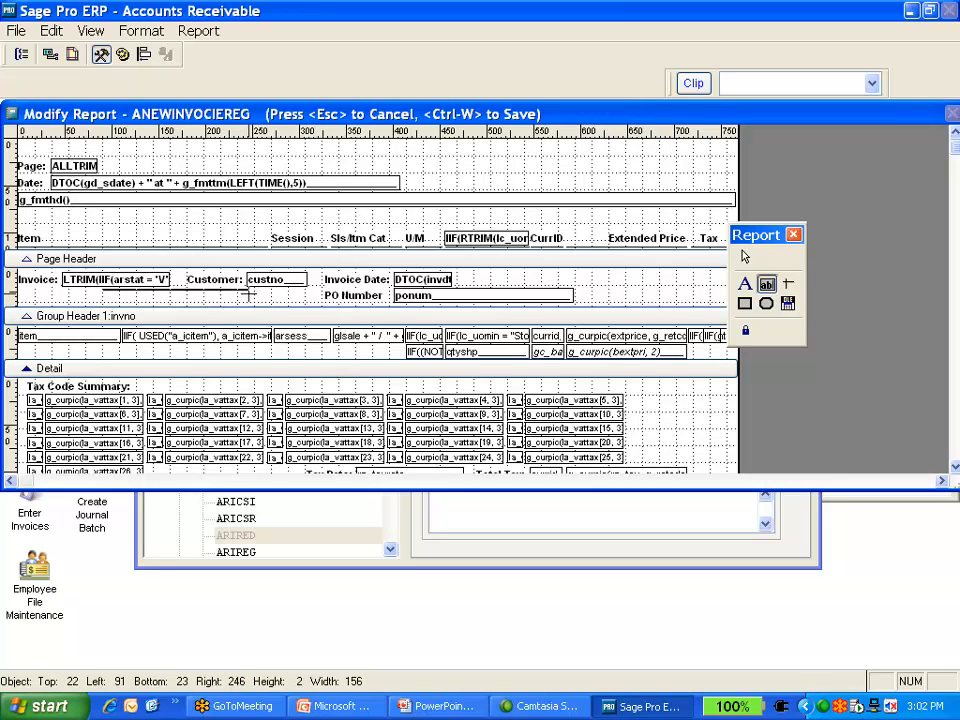
pyautogui.moveTo(248, 291); pyautogui.dragTo(253, 306)
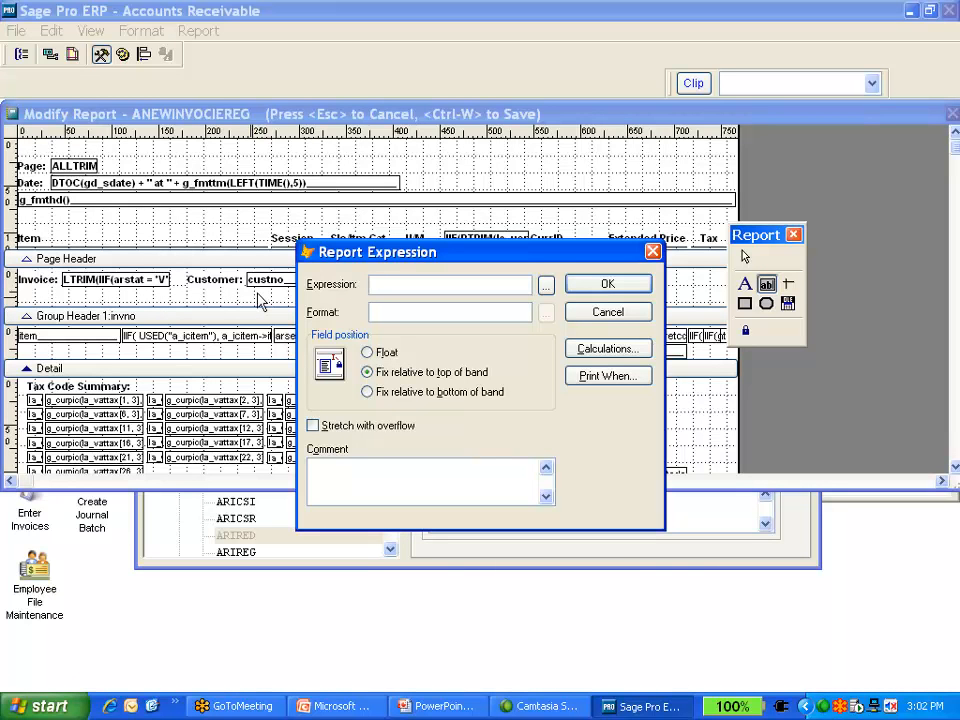
pyautogui.write('con')
pyautogui.press('Return')
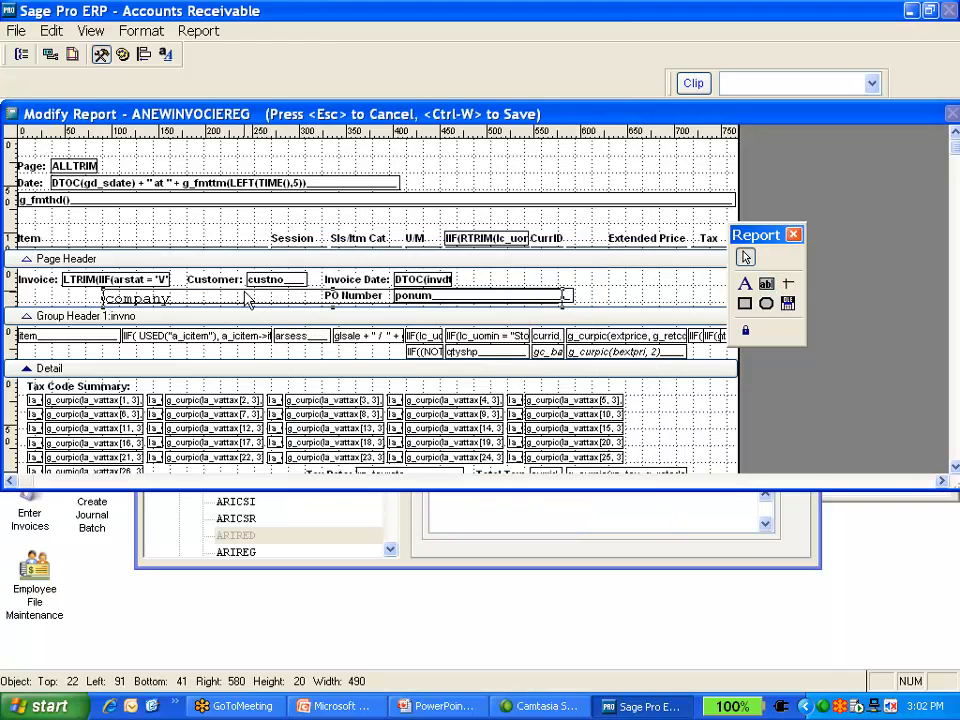
# Resize the company field to about 205 wide and nudge it slightly down under the Invoice label
pyautogui.moveTo(252, 305); pyautogui.dragTo(222, 299)
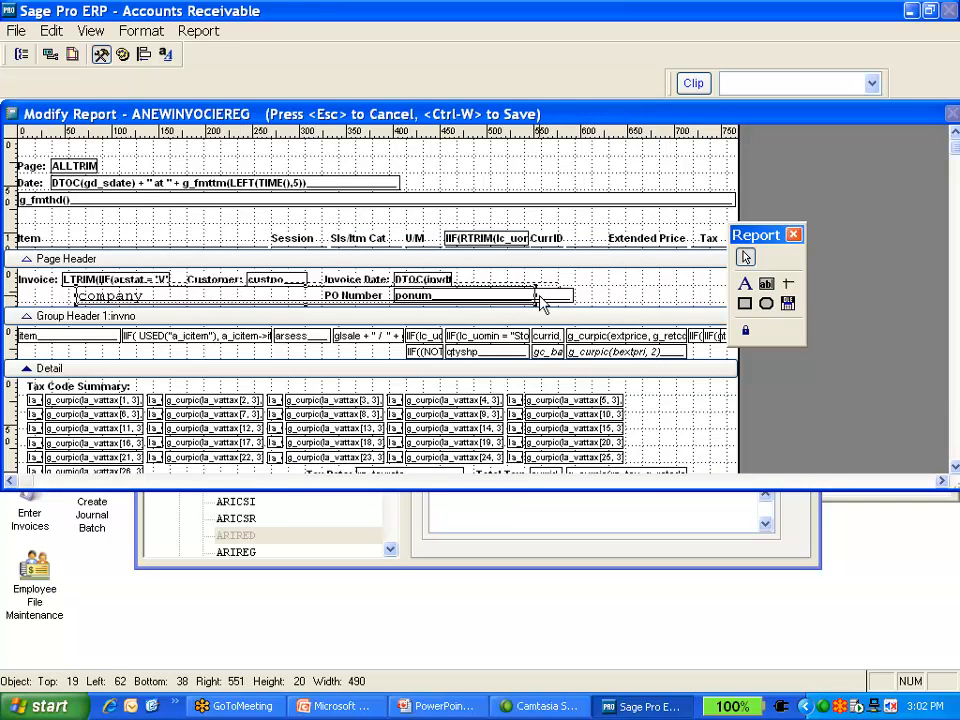
pyautogui.moveTo(540, 300); pyautogui.dragTo(268, 300)
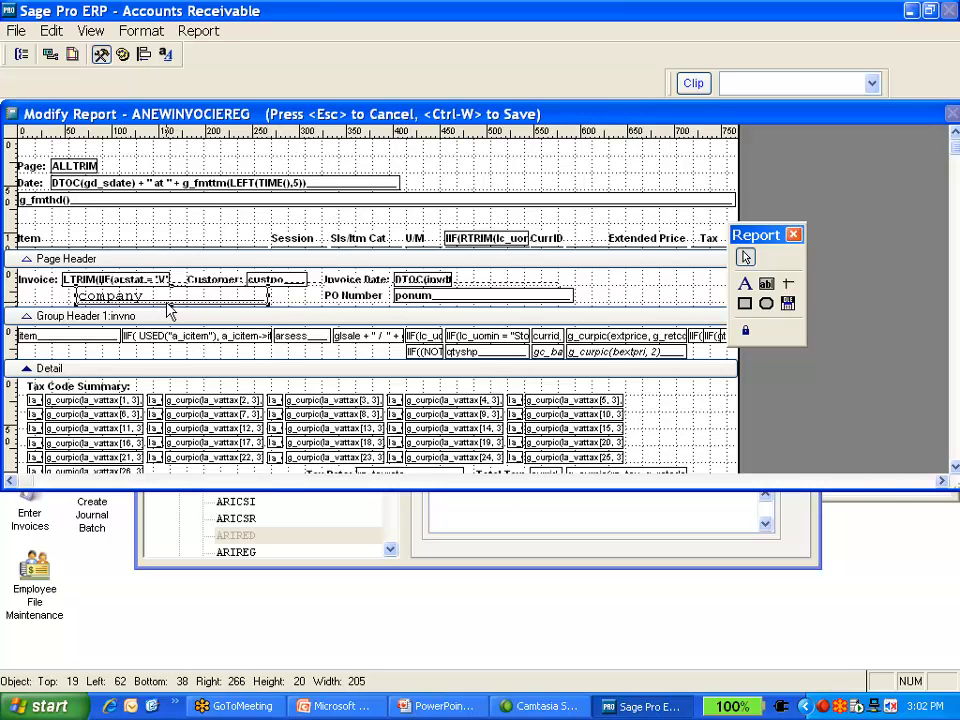
pyautogui.moveTo(167, 304); pyautogui.dragTo(177, 302)
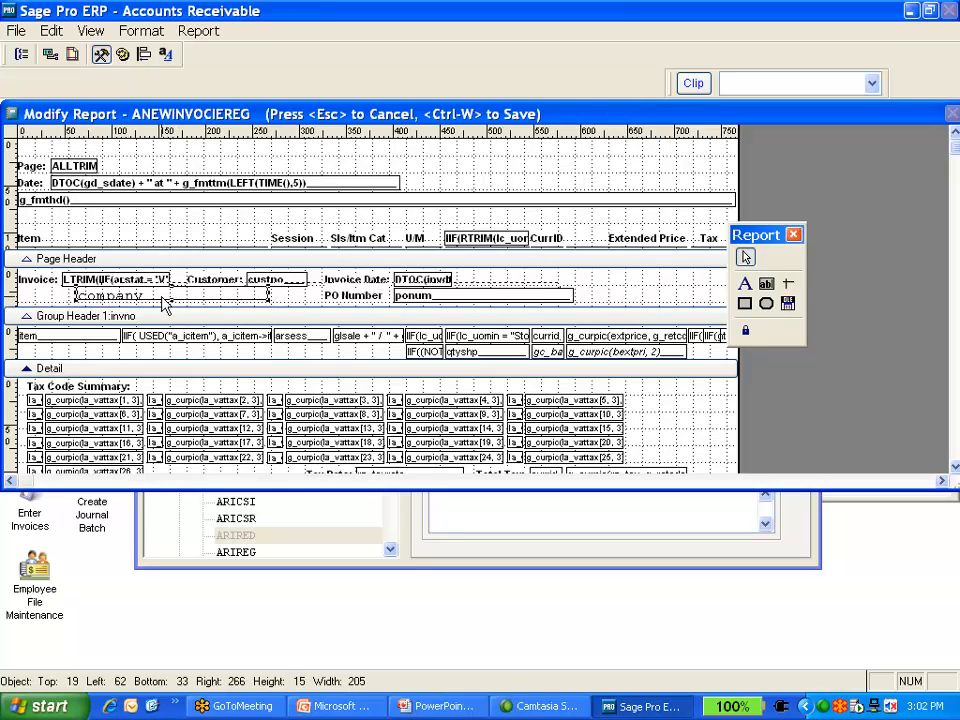
pyautogui.moveTo(186, 305); pyautogui.dragTo(188, 311)
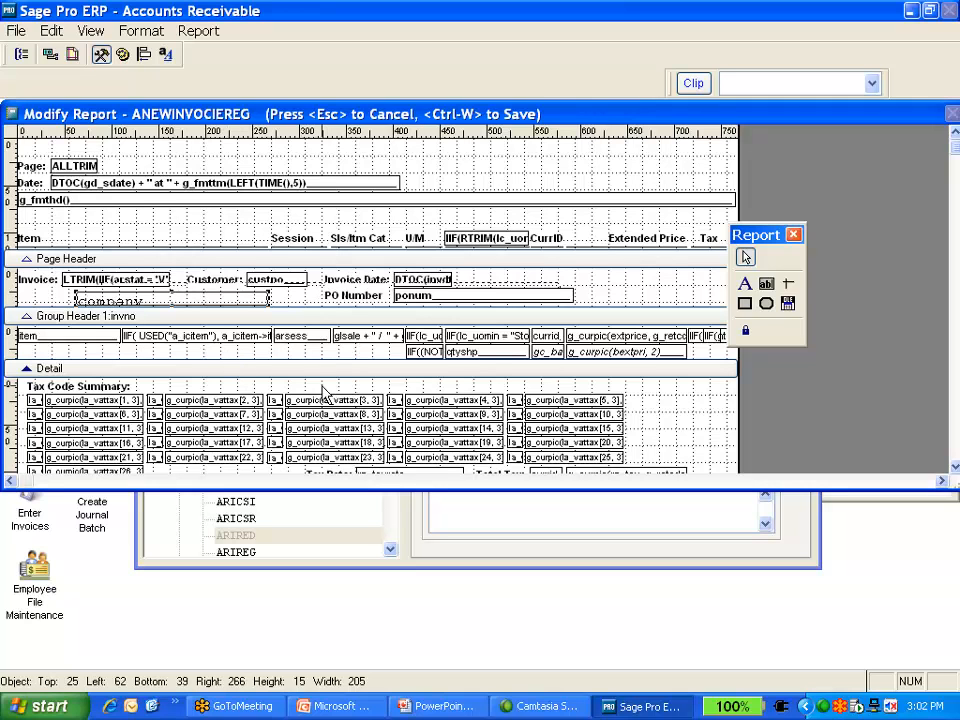
# Inspect the extended price and quantity shipped field expressions in the invoice group header
pyautogui.click(291, 339)
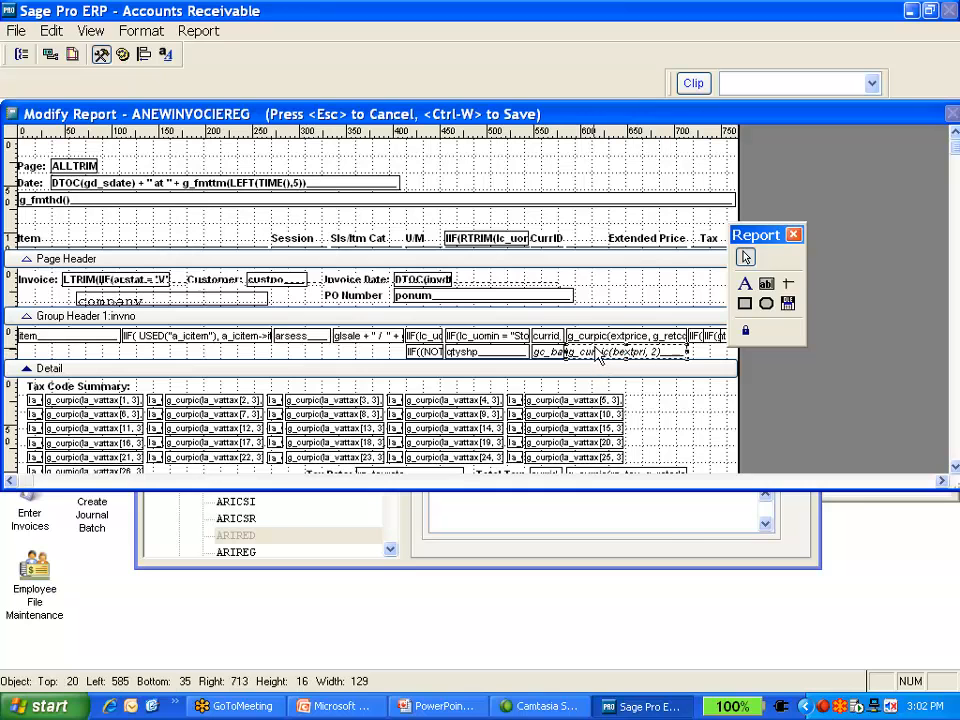
pyautogui.doubleClick(597, 358)
pyautogui.click(547, 283)
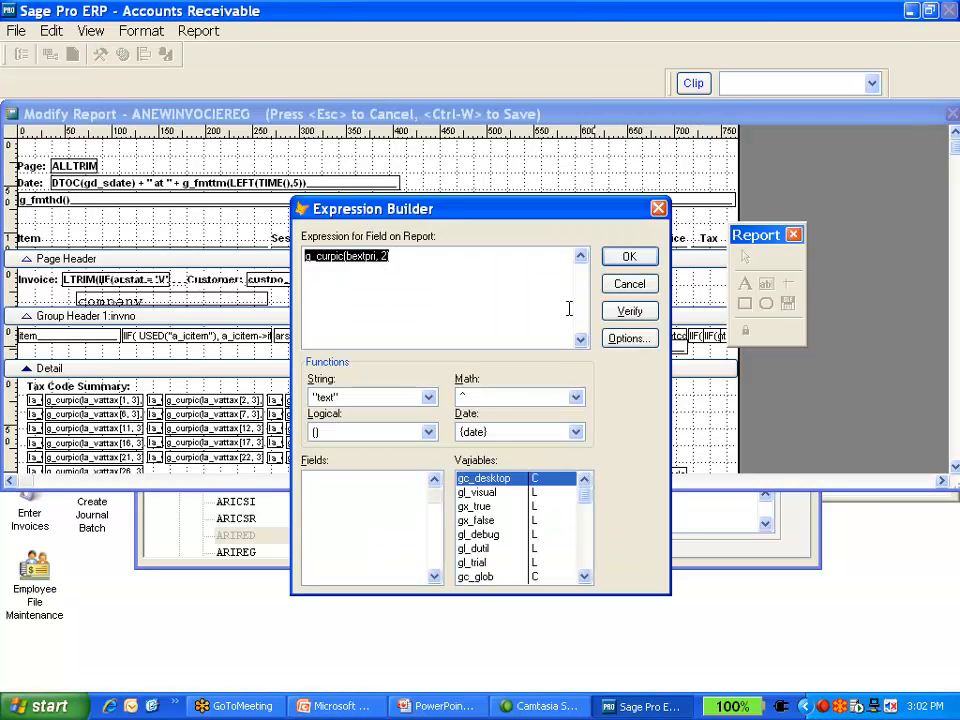
pyautogui.click(630, 288)
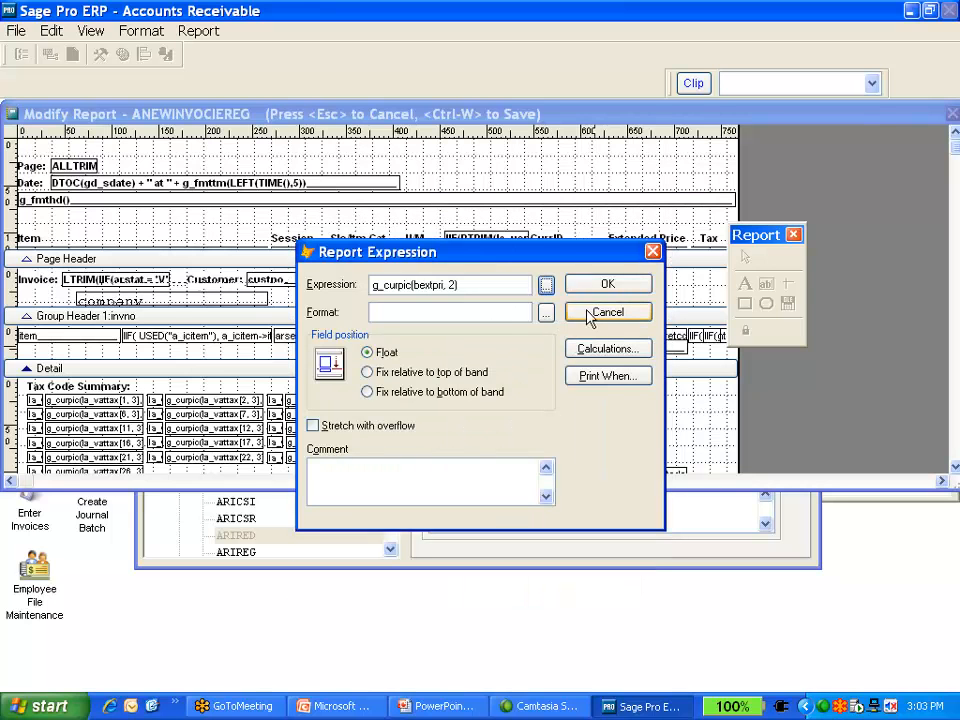
pyautogui.click(607, 312)
pyautogui.doubleClick(457, 352)
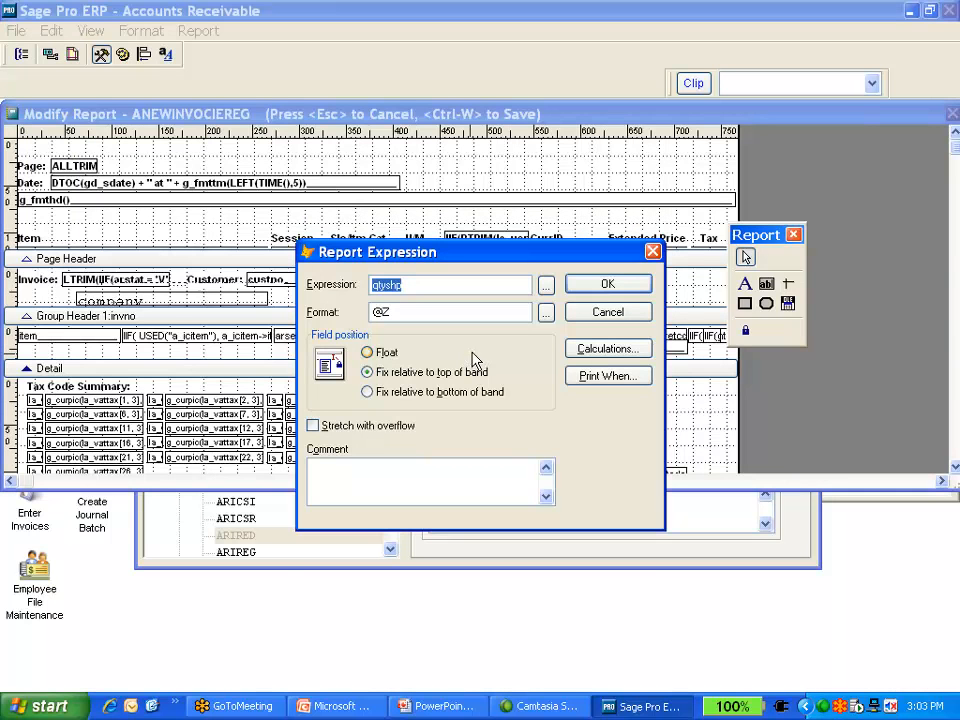
pyautogui.click(618, 313)
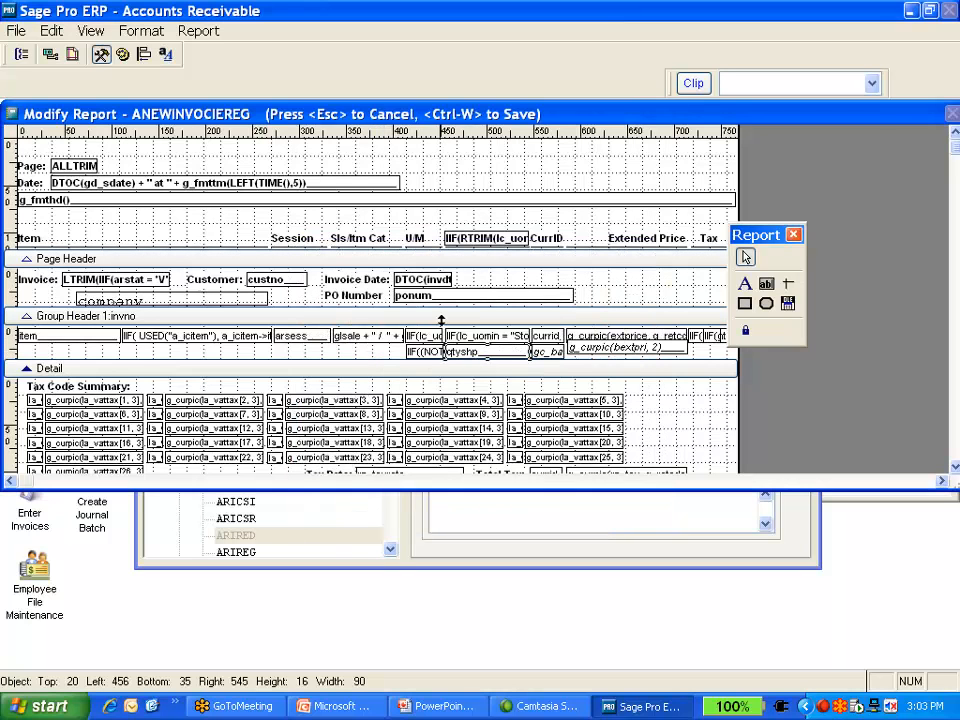
# Stretch the PO number field wider and save the layout of ANEWINVOCIEREG without a default printer
pyautogui.click(568, 298)
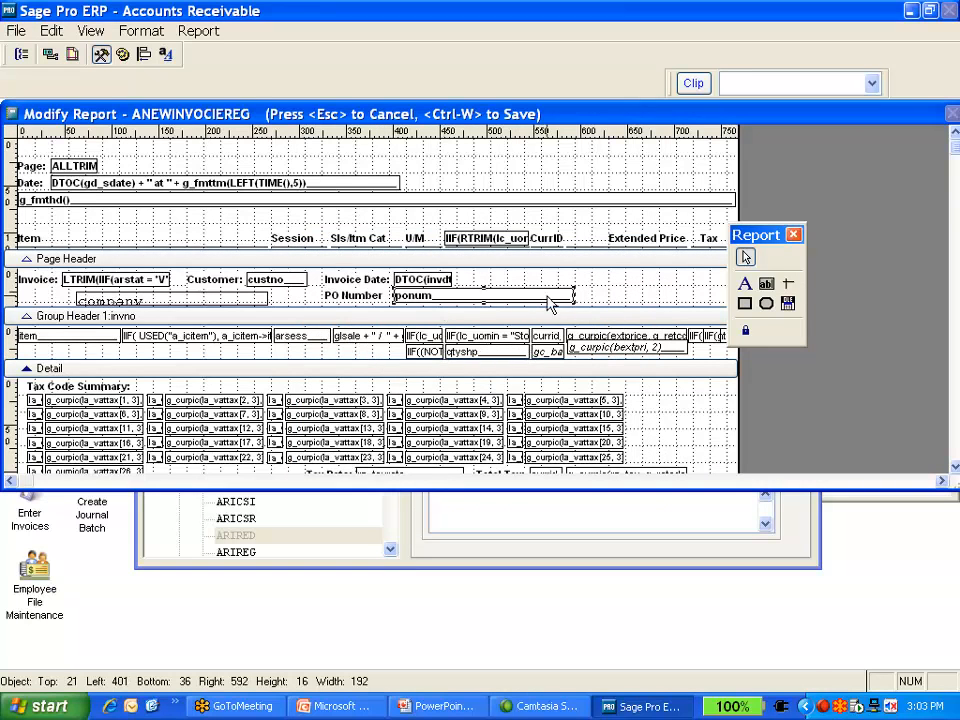
pyautogui.moveTo(572, 296); pyautogui.dragTo(667, 296)
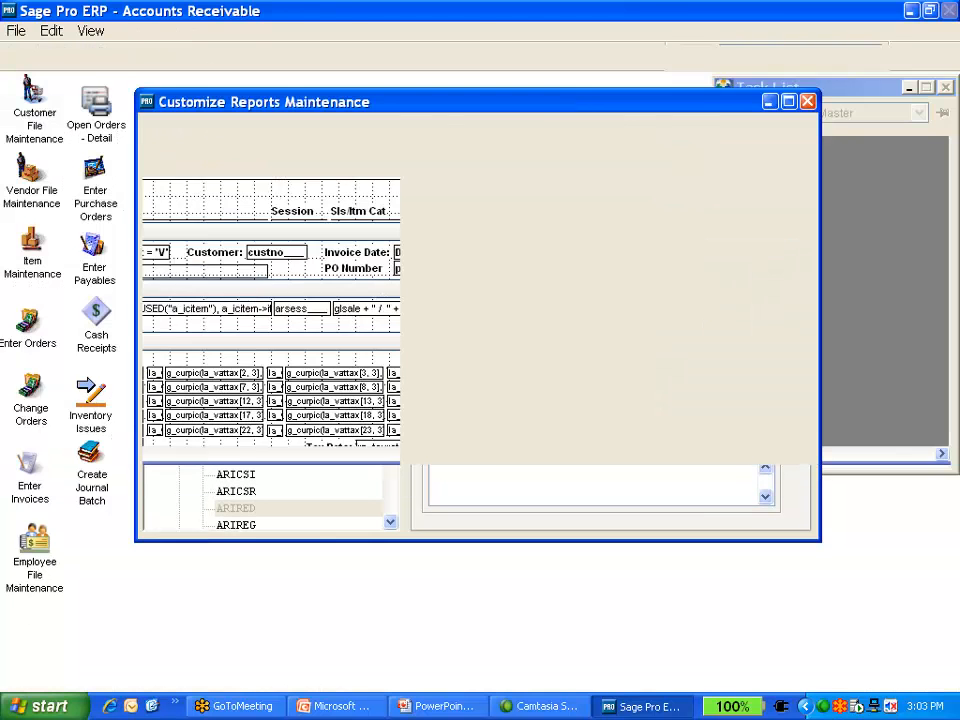
pyautogui.press('Escape')
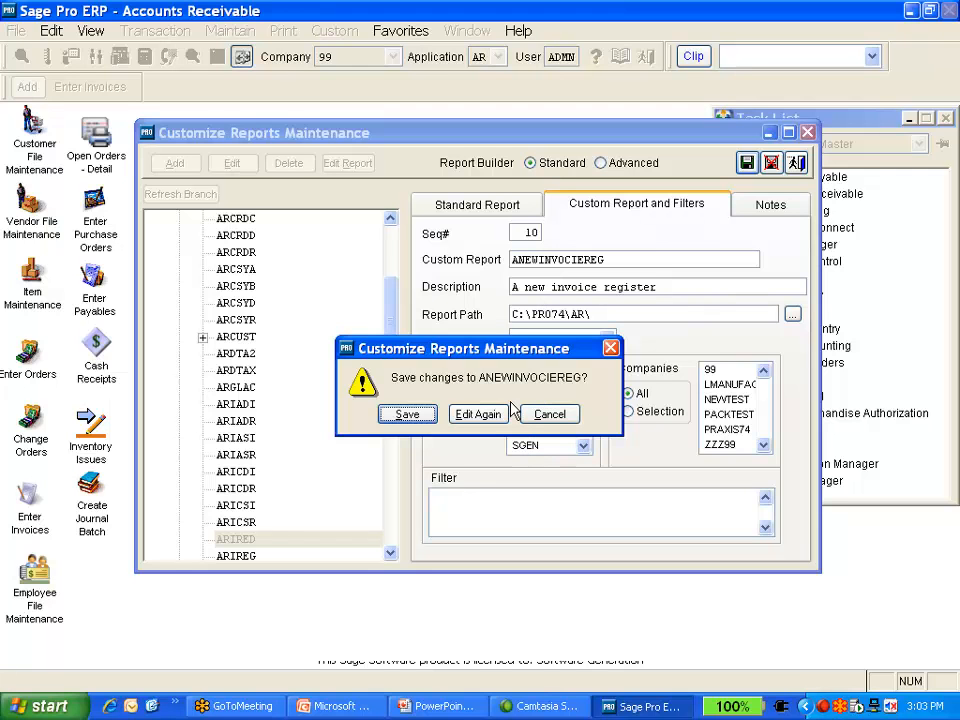
pyautogui.click(401, 414)
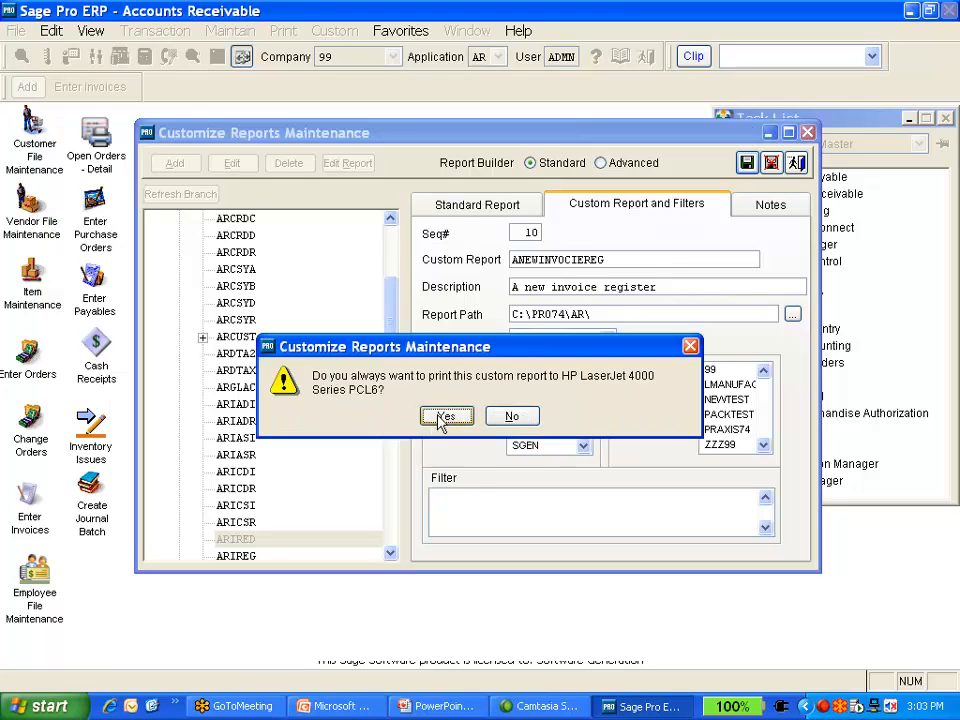
pyautogui.click(506, 416)
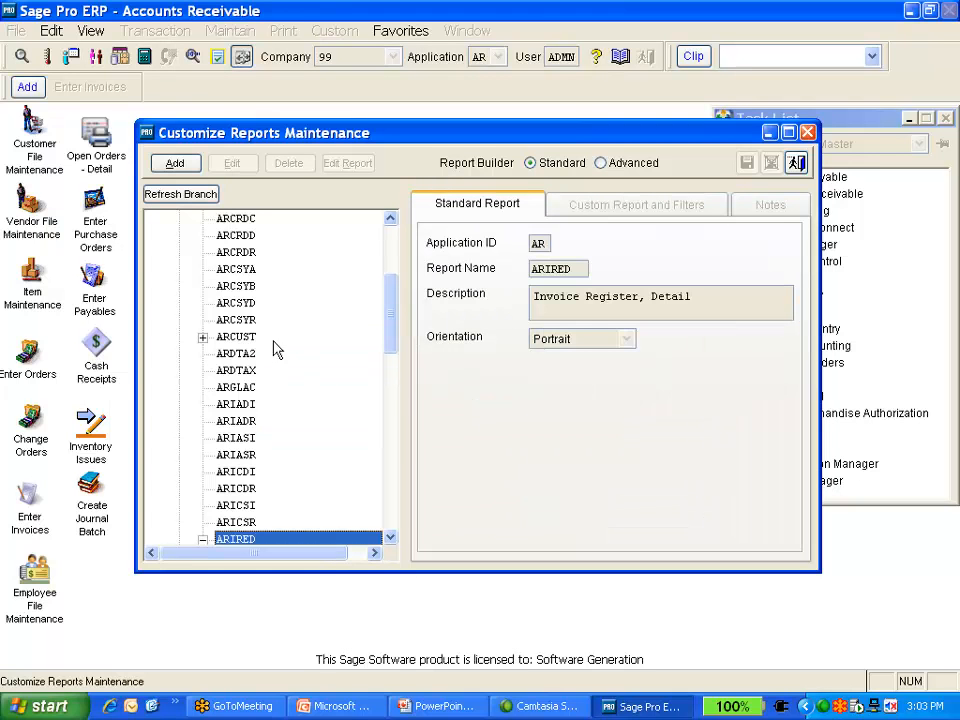
# Browse the report tree to check the custom reports listed under ARCUST and ARIRED
pyautogui.click(203, 337)
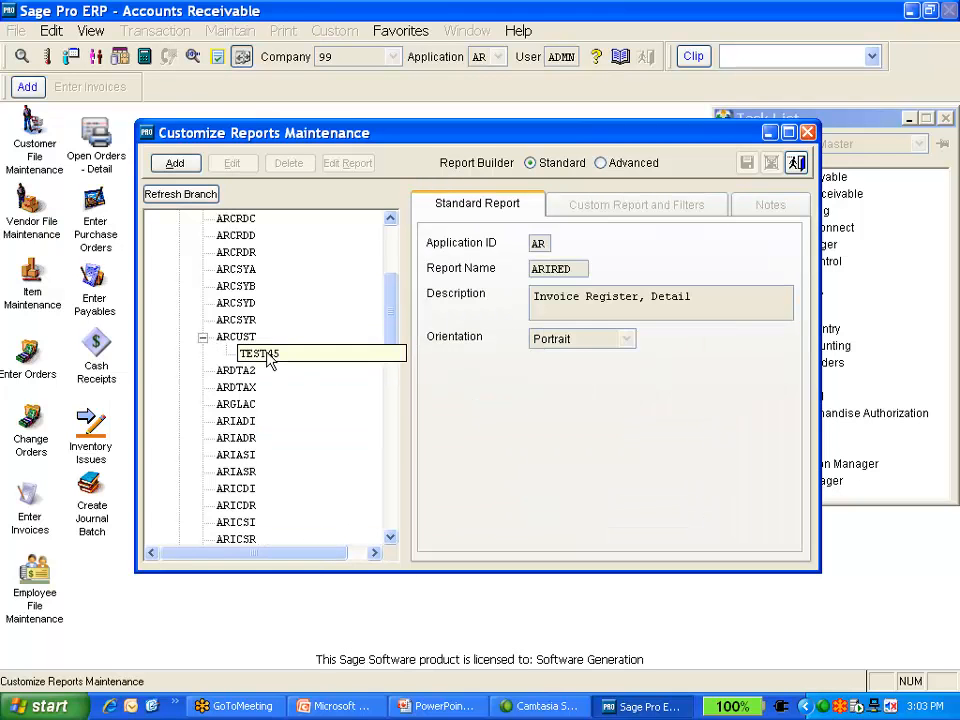
pyautogui.scroll(-5, 354, 359)
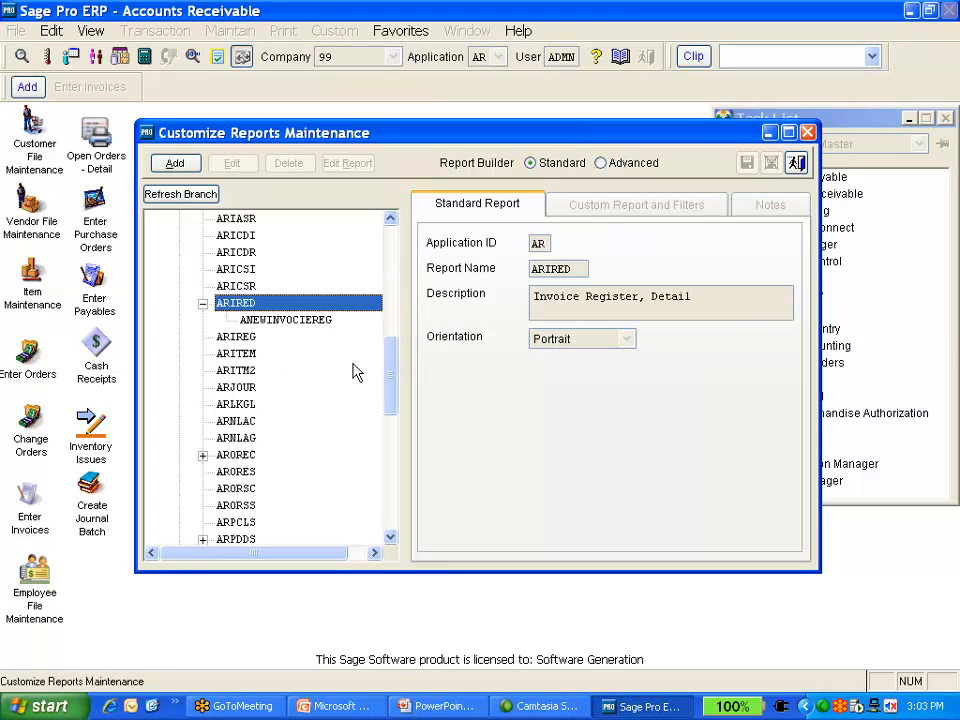
pyautogui.scroll(-3, 354, 372)
pyautogui.scroll(10, 343, 369)
pyautogui.scroll(-3, 338, 366)
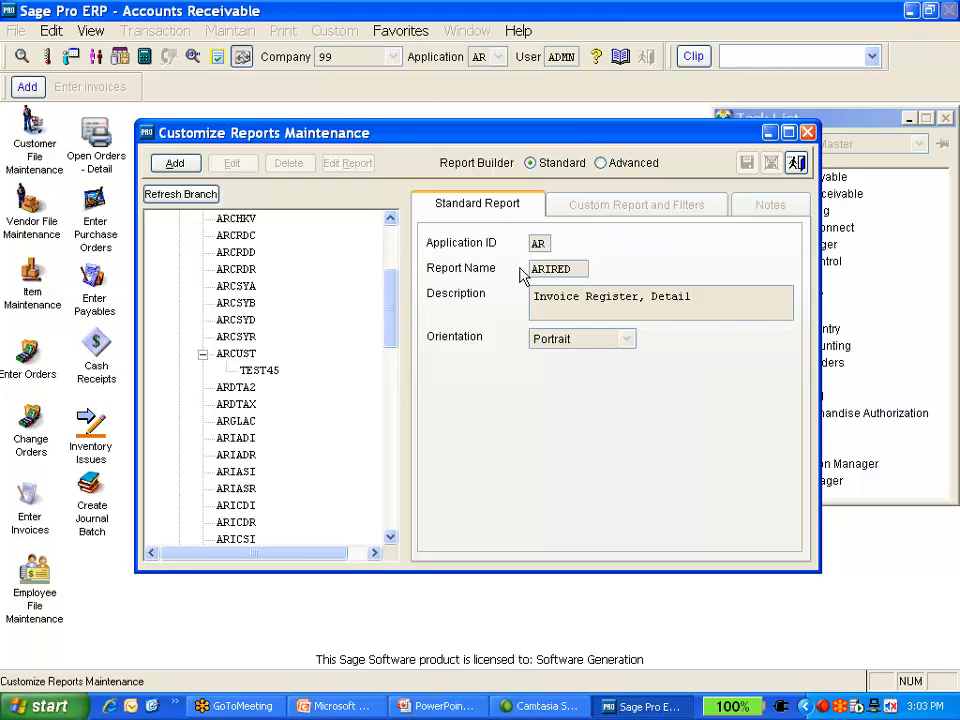
# Review the custom report entries TEST45 under ARCUST and ANEWINVOCIEREG under ARIRED in the report tree
pyautogui.click(283, 372)
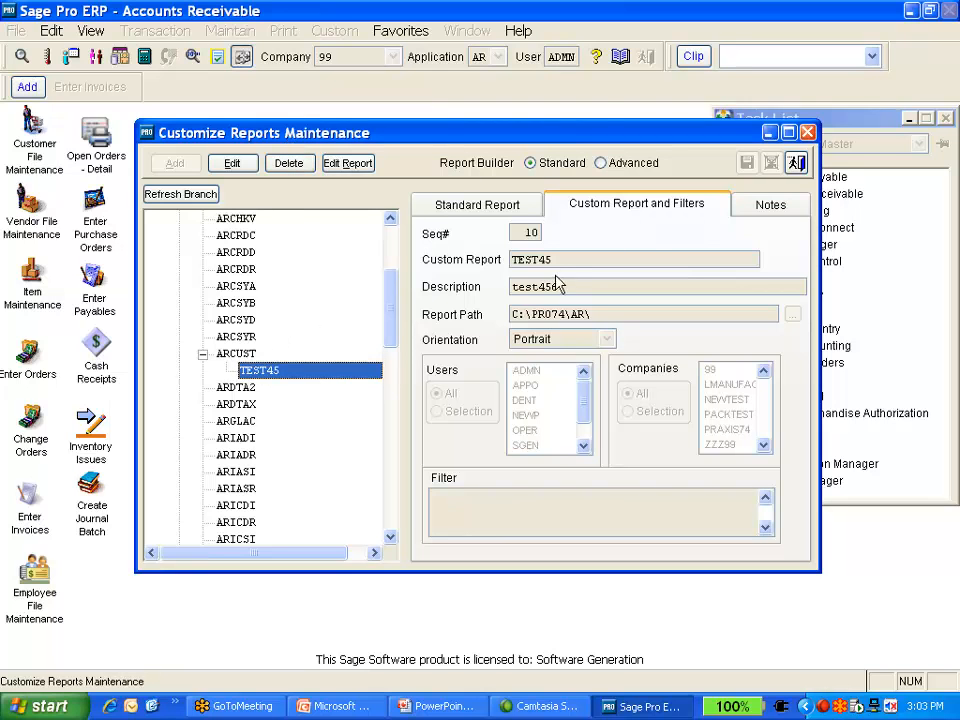
pyautogui.moveTo(388, 313); pyautogui.dragTo(388, 266)
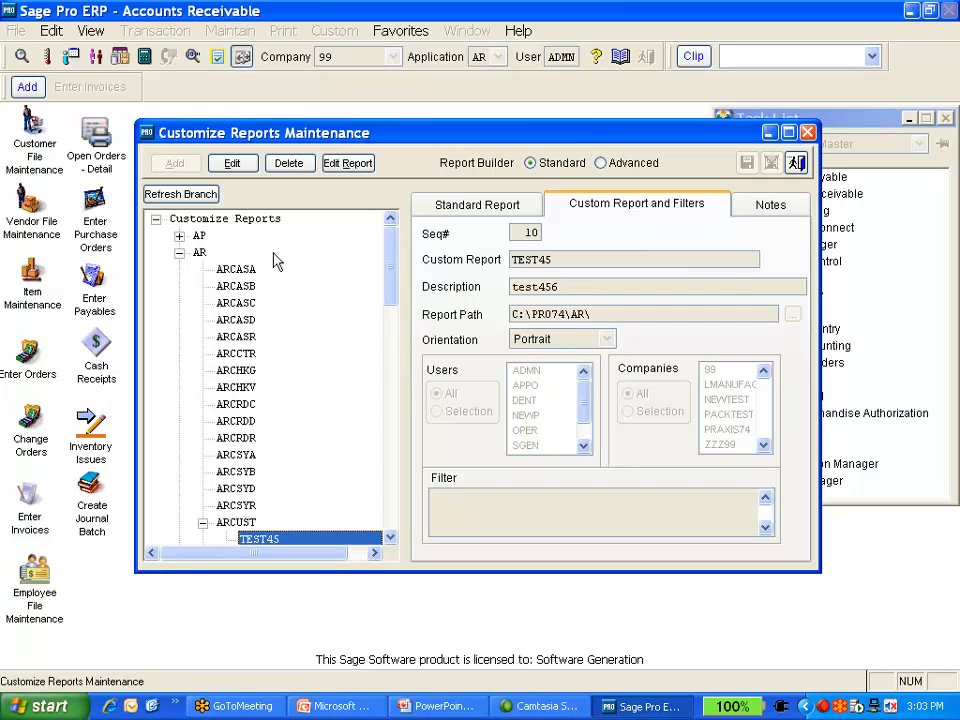
pyautogui.scroll(-5, 285, 320)
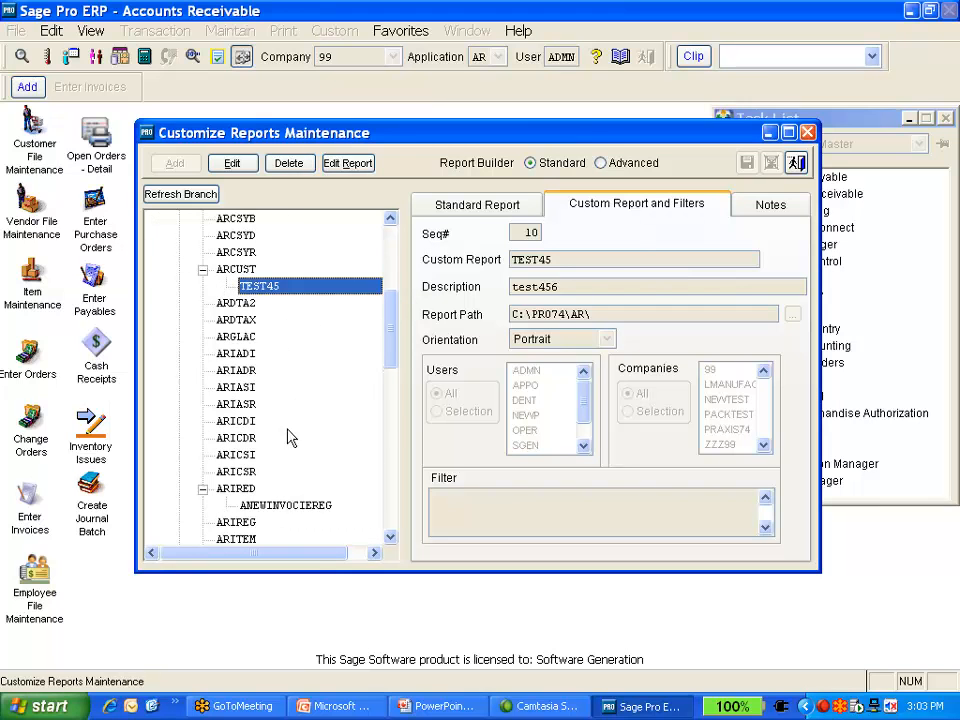
pyautogui.scroll(-2, 289, 437)
pyautogui.click(286, 421)
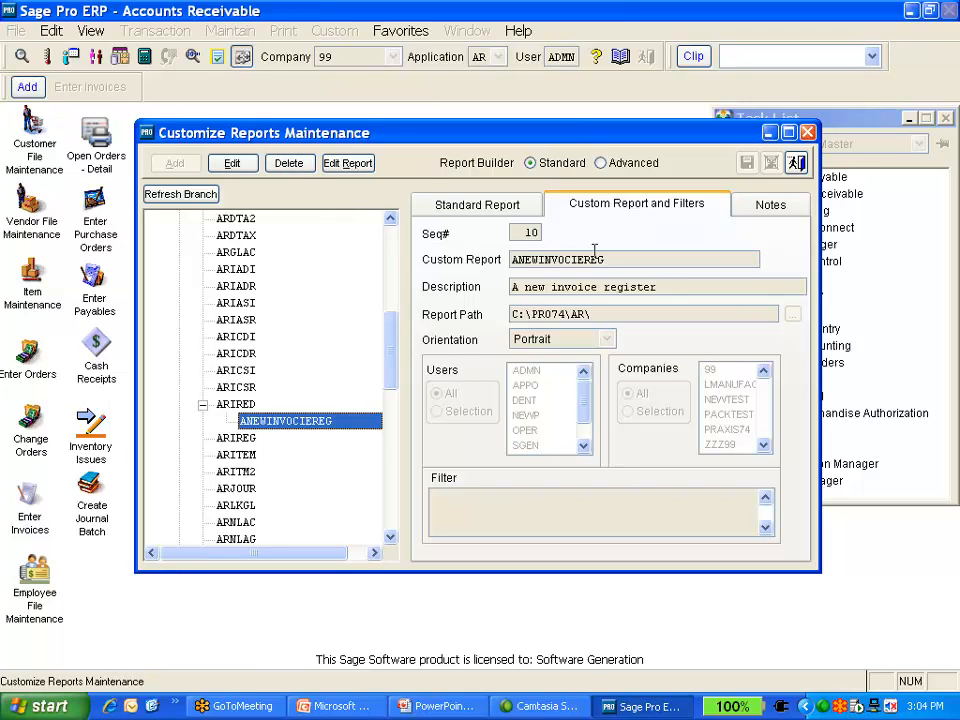
# Leave report customization and try a Native preview of the ANEWINVOCIEREG invoice register, ignoring the error dialog
pyautogui.click(800, 163)
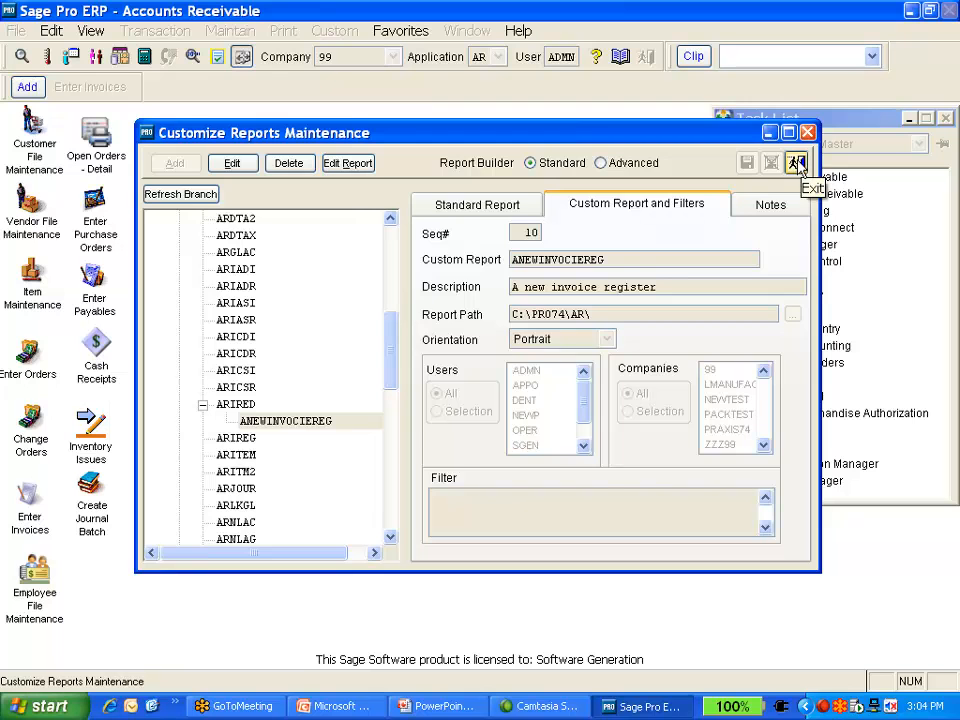
pyautogui.click(797, 163)
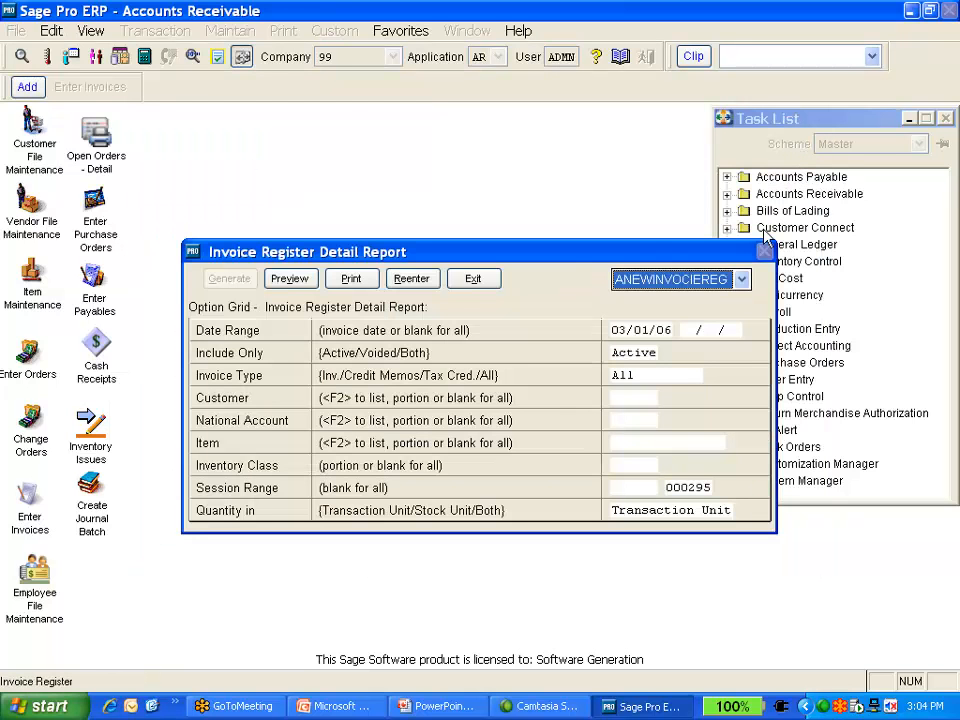
pyautogui.click(311, 283)
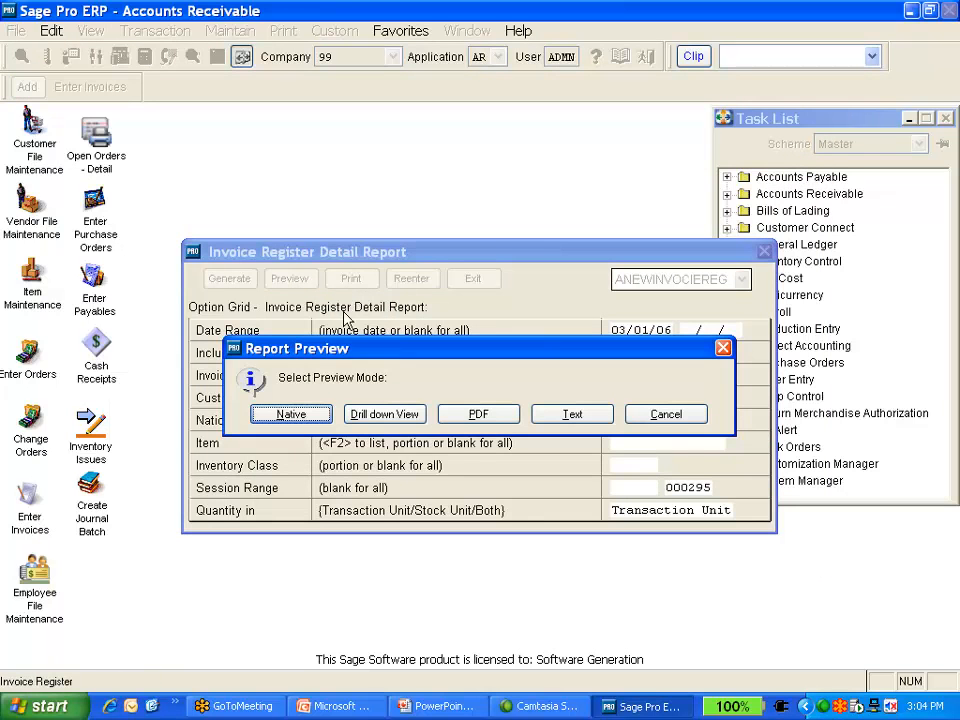
pyautogui.click(291, 414)
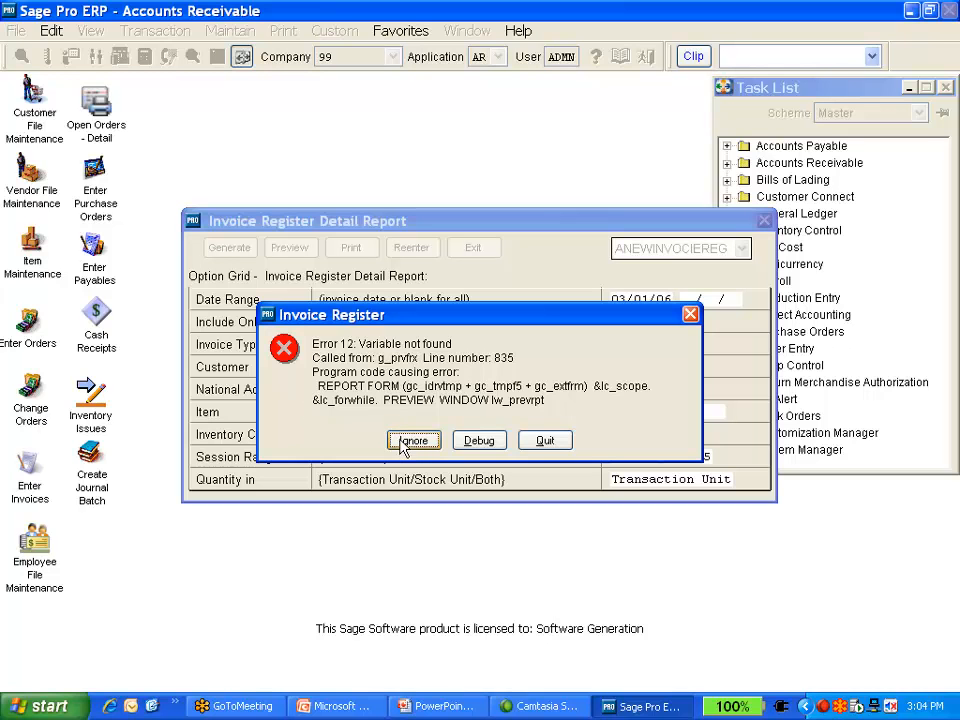
pyautogui.click(400, 443)
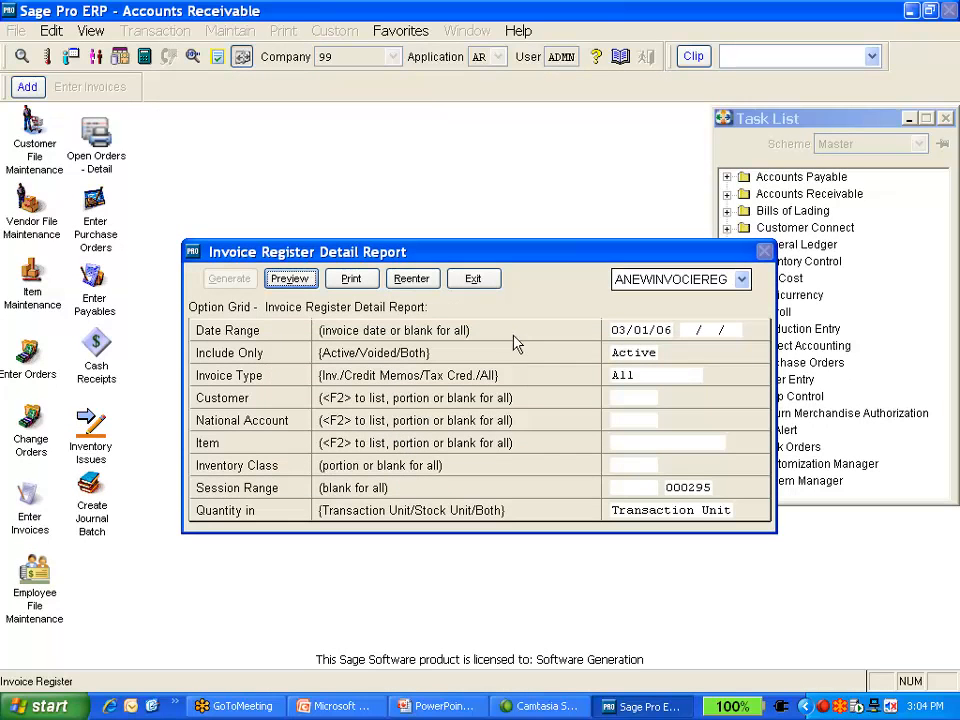
# Reopen report customization, delete the ANEWINVOCIEREG custom report under ARIRED, and exit back to the report
pyautogui.click(738, 281)
pyautogui.click(705, 334)
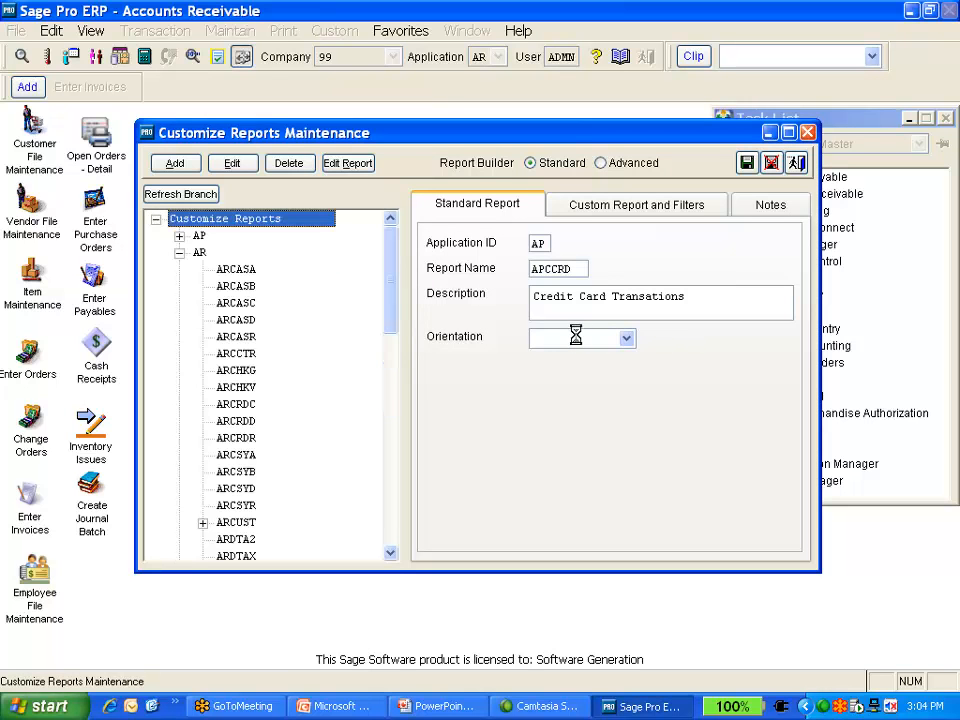
pyautogui.moveTo(389, 320); pyautogui.dragTo(345, 357)
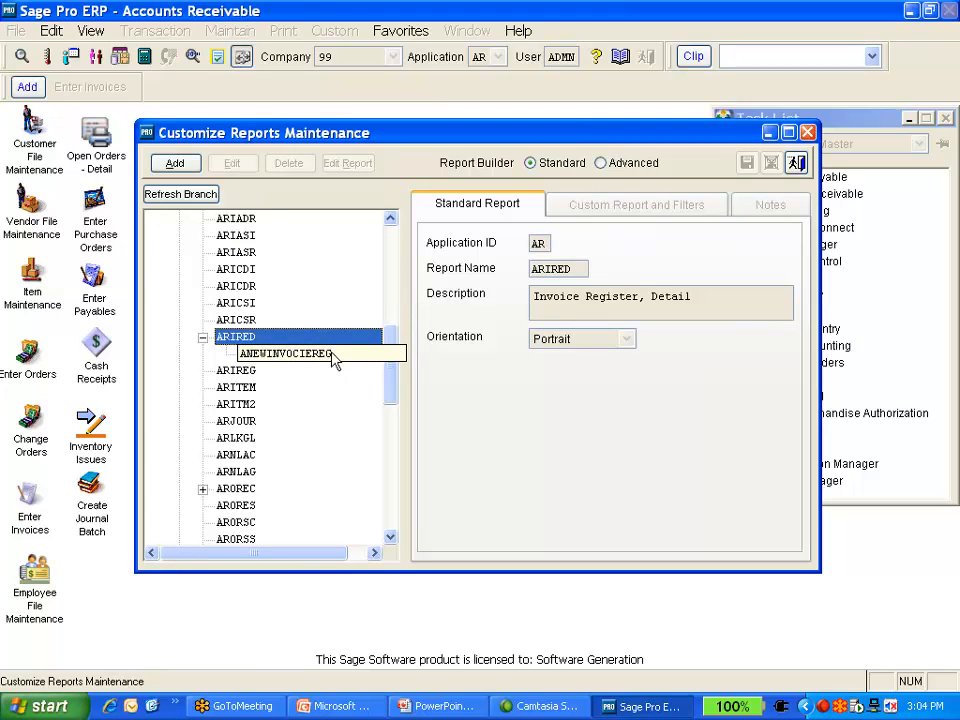
pyautogui.click(333, 354)
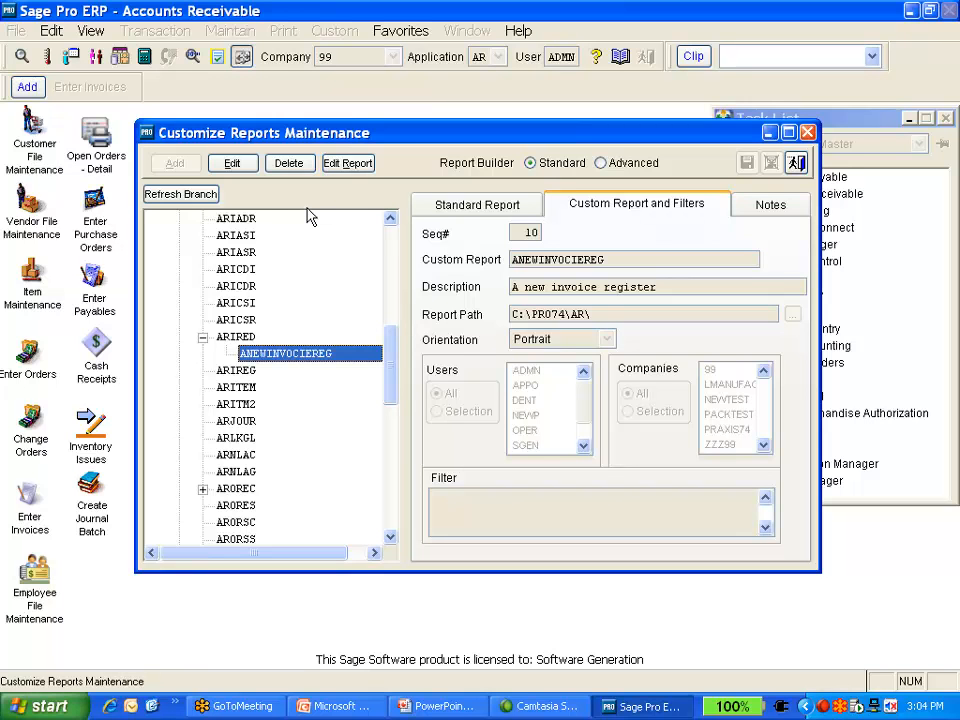
pyautogui.click(350, 165)
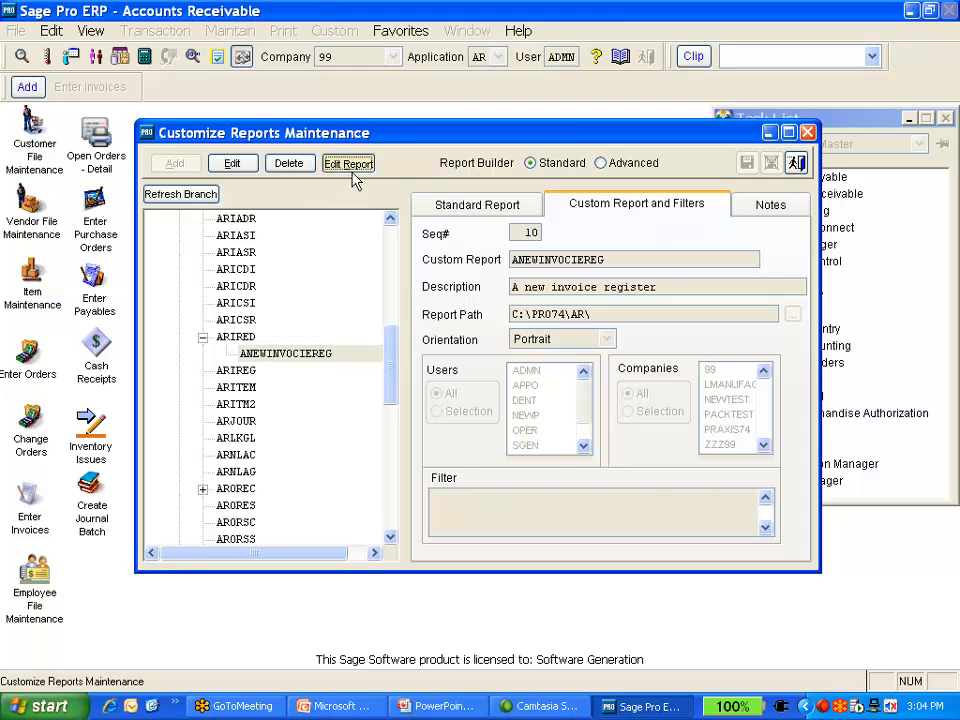
pyautogui.click(300, 166)
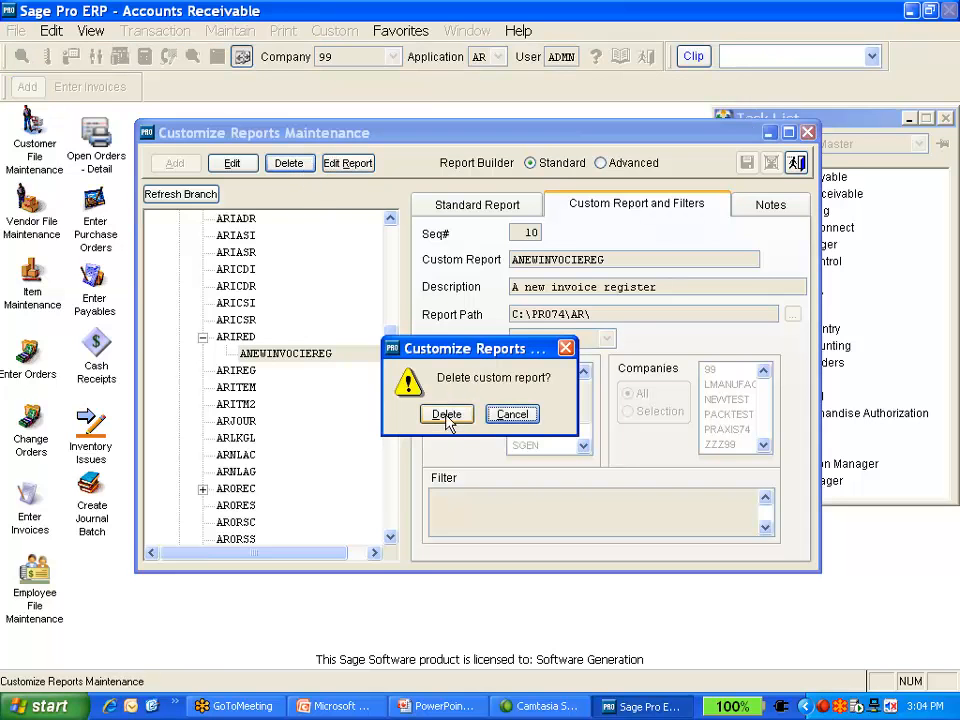
pyautogui.click(446, 418)
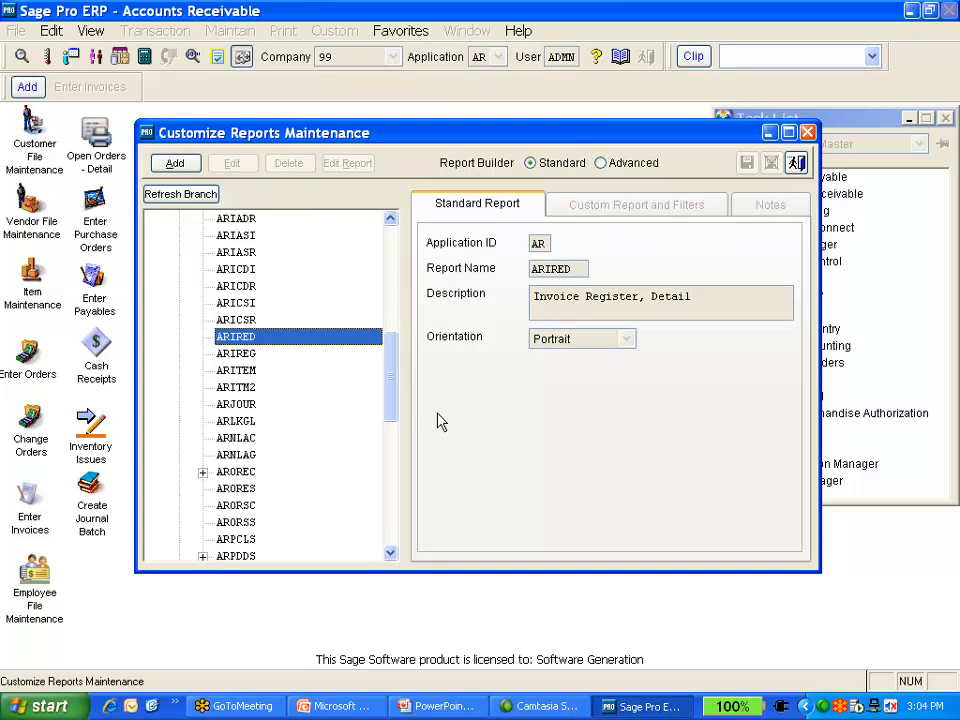
pyautogui.click(798, 172)
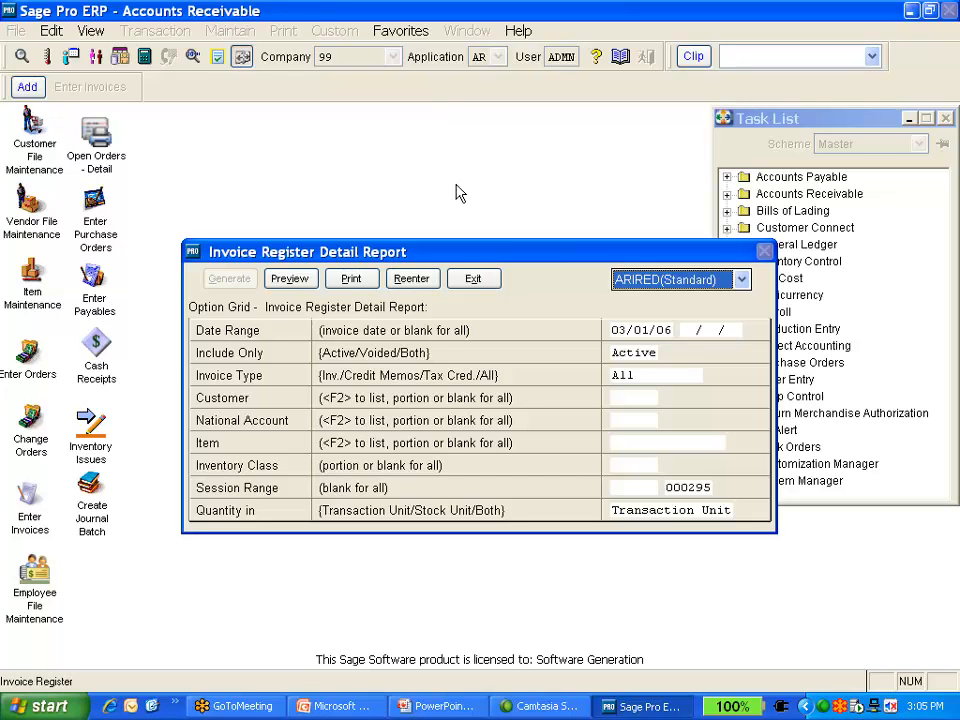
# Suspend to the command window and run SET VIEW on to open the Data Session
pyautogui.hotkey('ctrl', 'F2')
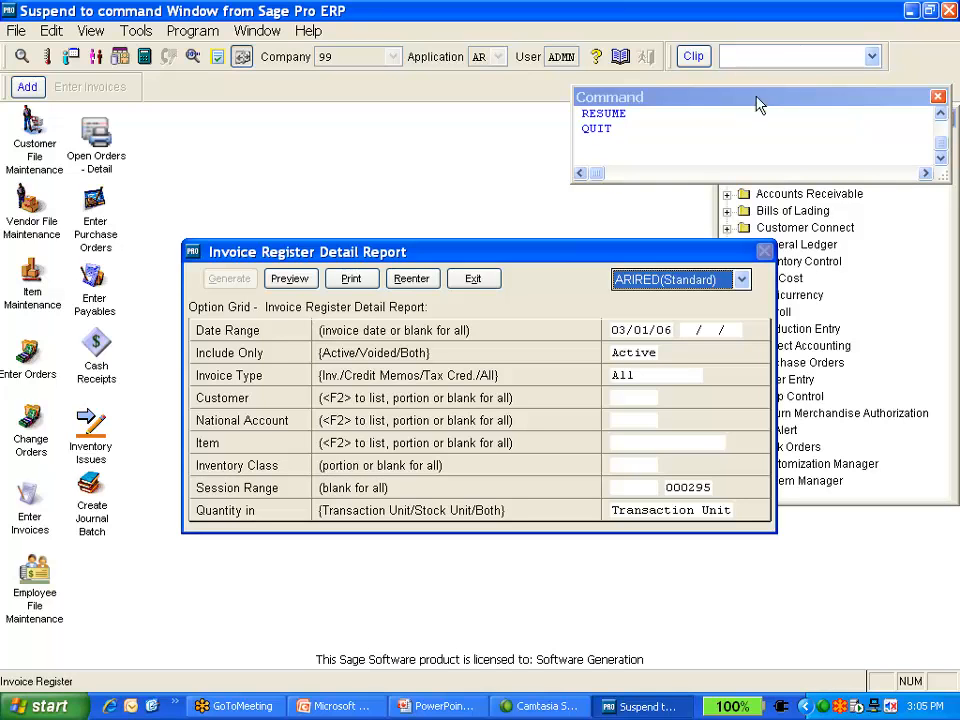
pyautogui.click(694, 135)
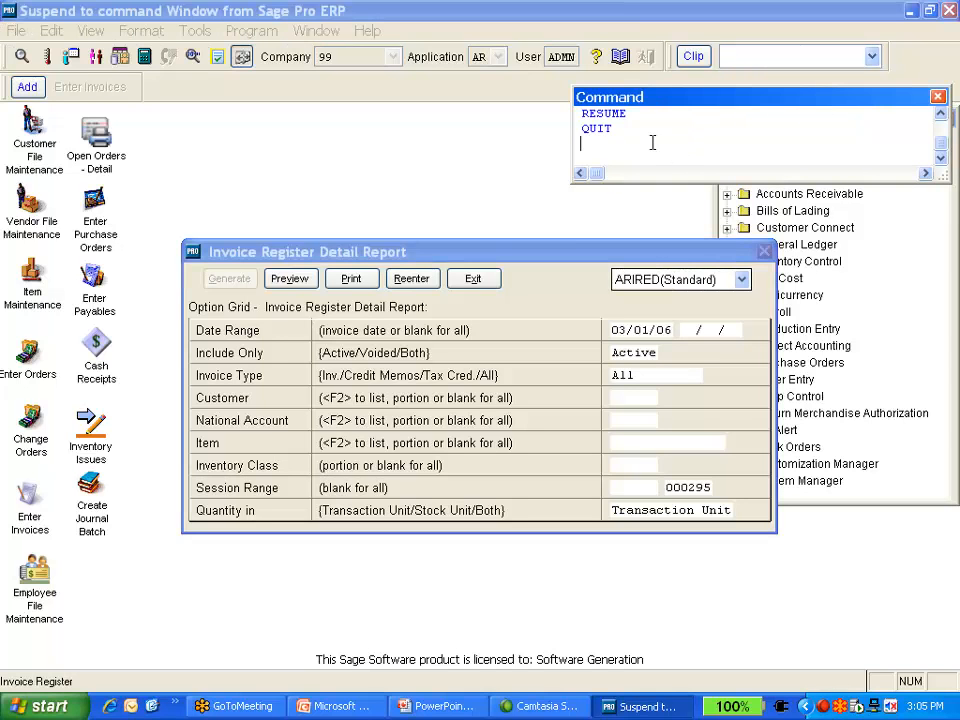
pyautogui.write('set view on')
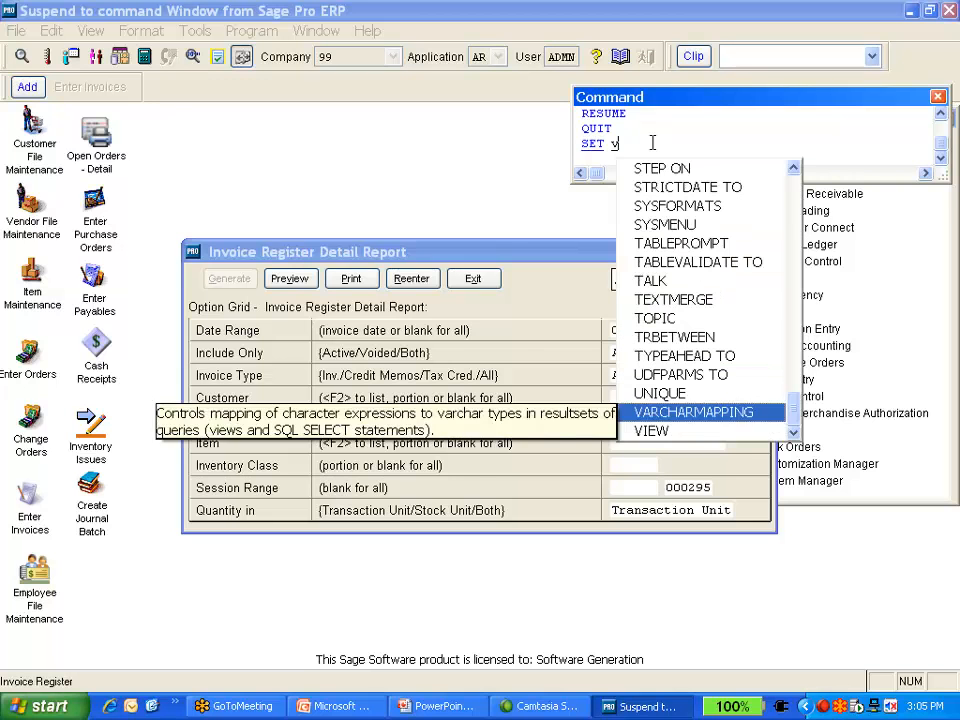
pyautogui.press('Return')
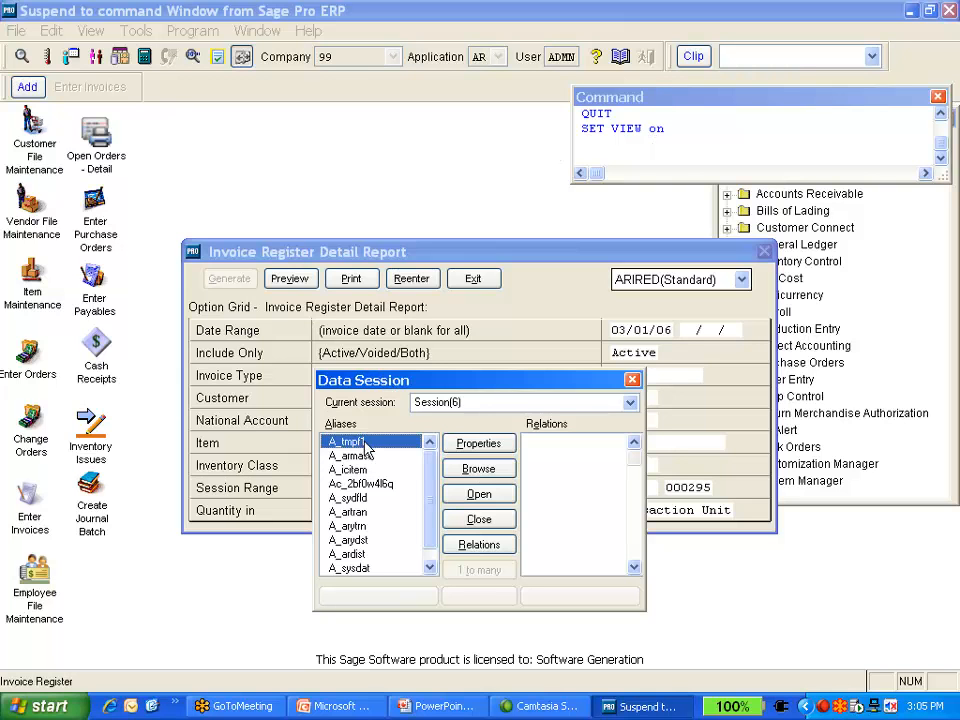
# Browse the A_tmpf1 temporary table, then reopen it full-size with the command BROWSE normal
pyautogui.click(459, 471)
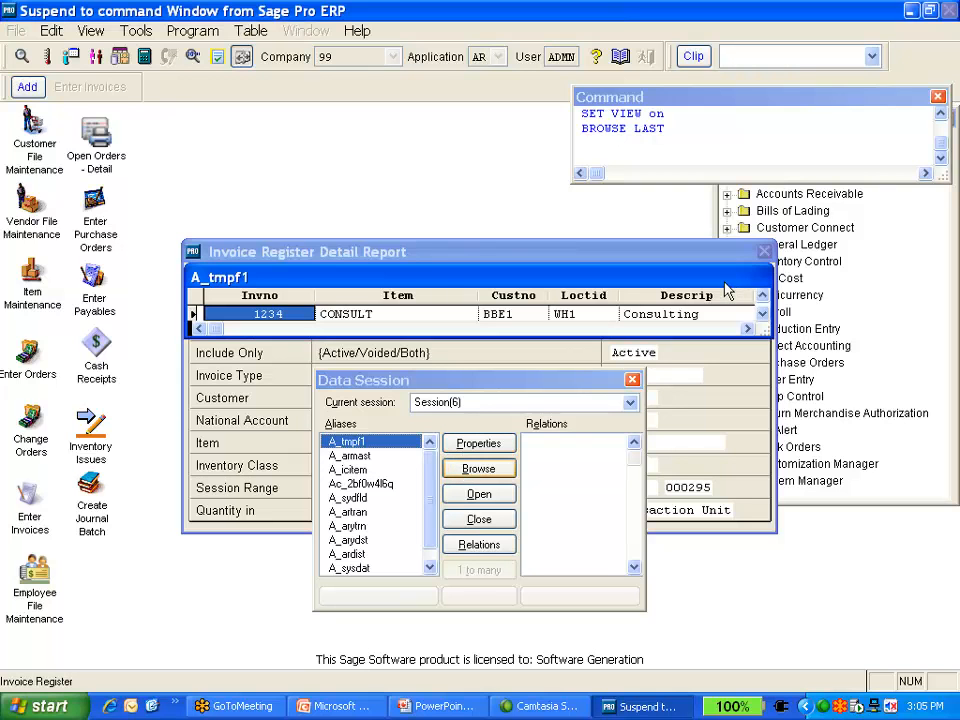
pyautogui.press('Escape')
pyautogui.click(675, 144)
pyautogui.write('browse norma')
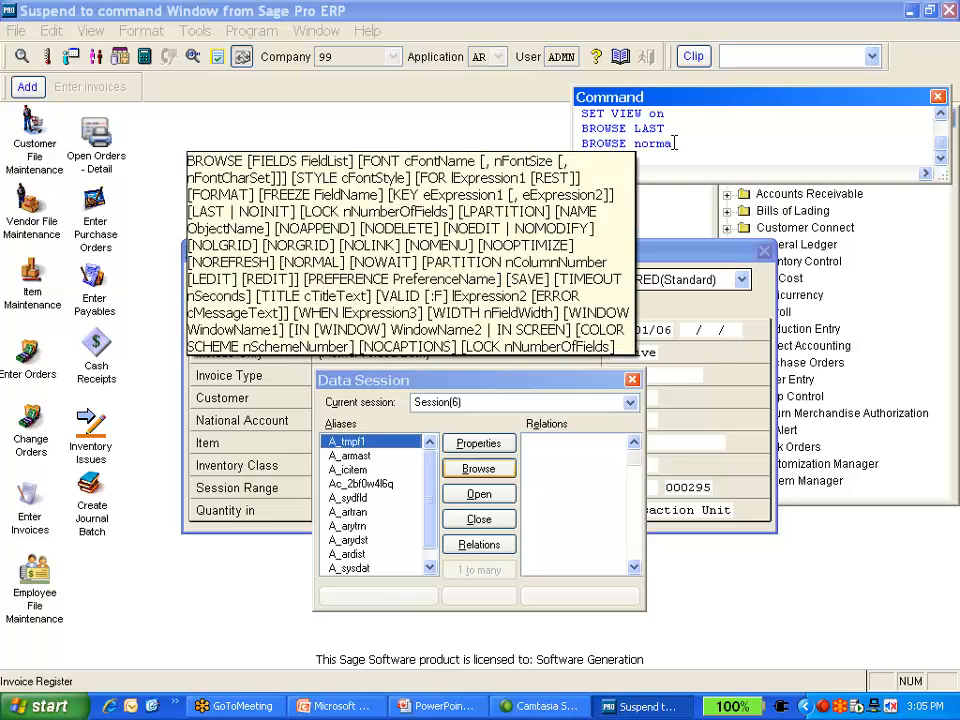
pyautogui.write('l')
pyautogui.press('Return')
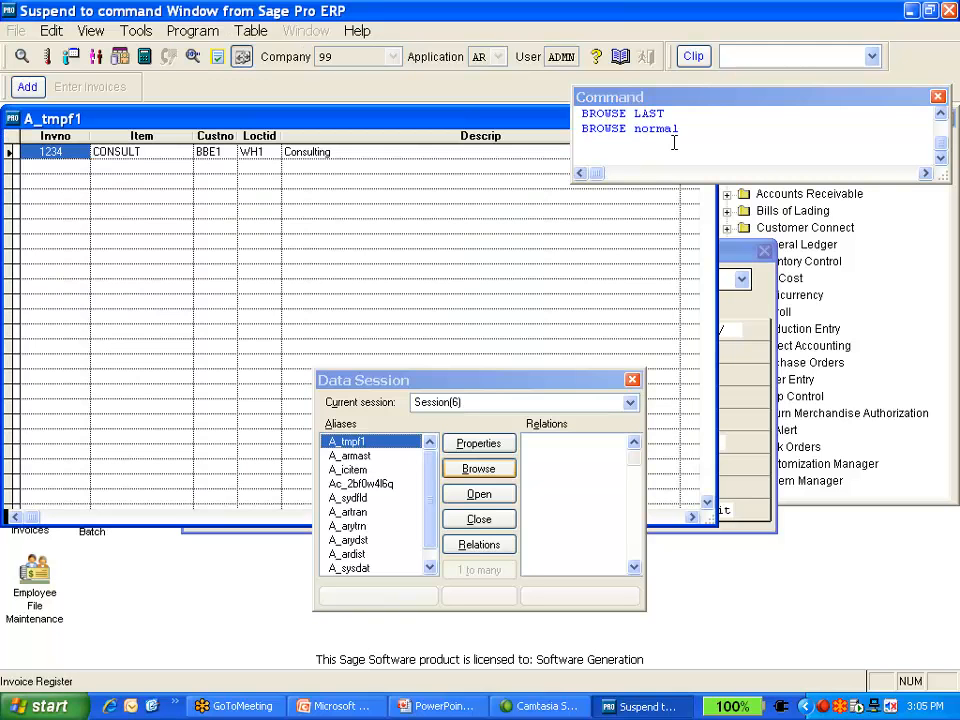
# Move across all columns of the A_tmpf1 record to examine its invoice fields, then close the browse
pyautogui.press('Tab')
pyautogui.press('Tab')
pyautogui.press('Tab')
pyautogui.press('Tab')
pyautogui.press('Tab')
pyautogui.press('Tab')
pyautogui.press('Tab')
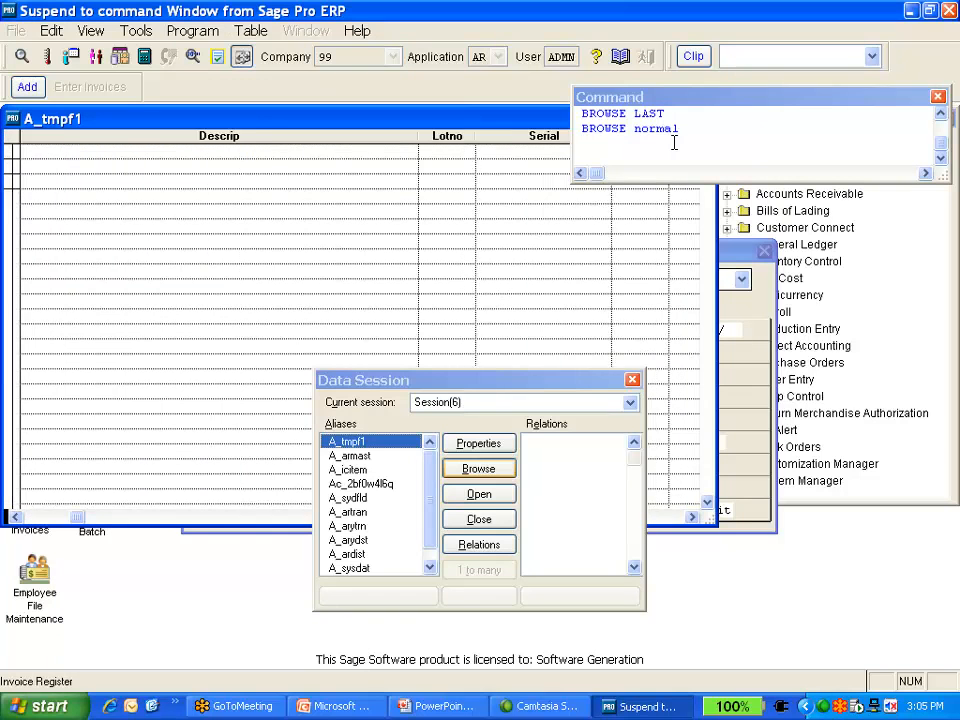
pyautogui.press('Tab')
pyautogui.press('Tab')
pyautogui.press('Tab')
pyautogui.press('Tab')
pyautogui.press('Tab')
pyautogui.press('Tab')
pyautogui.press('Tab')
pyautogui.press('Tab')
pyautogui.press('Tab')
pyautogui.press('Tab')
pyautogui.press('Tab')
pyautogui.press('Tab')
pyautogui.press('Tab')
pyautogui.press('Tab')
pyautogui.press('Tab')
pyautogui.press('Tab')
pyautogui.press('Tab')
pyautogui.press('Tab')
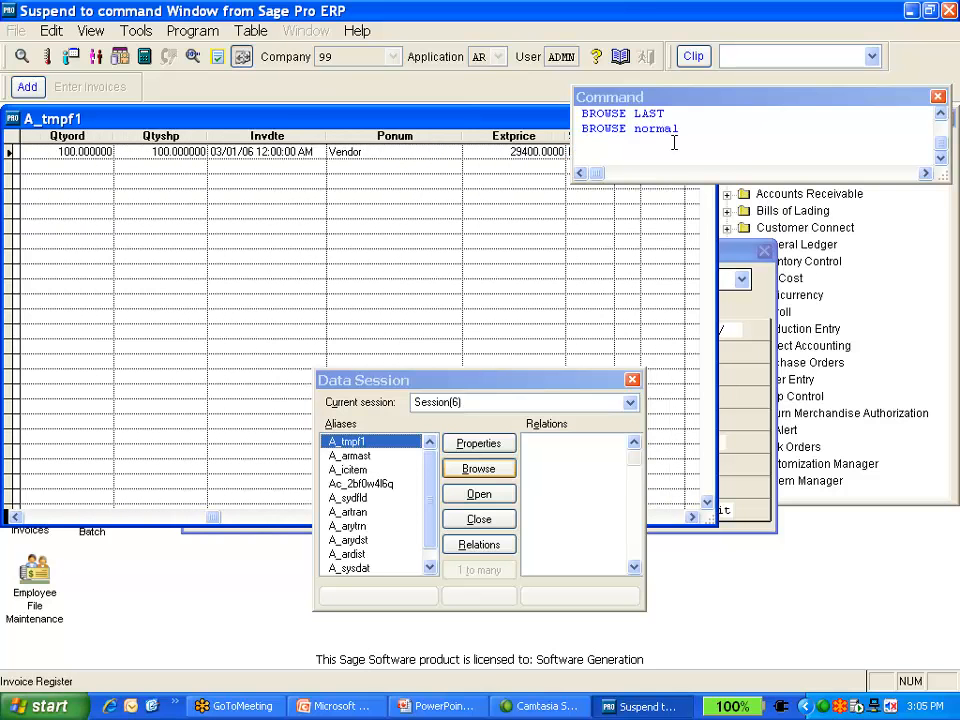
pyautogui.press('Tab')
pyautogui.press('Tab')
pyautogui.press('Tab')
pyautogui.press('Tab')
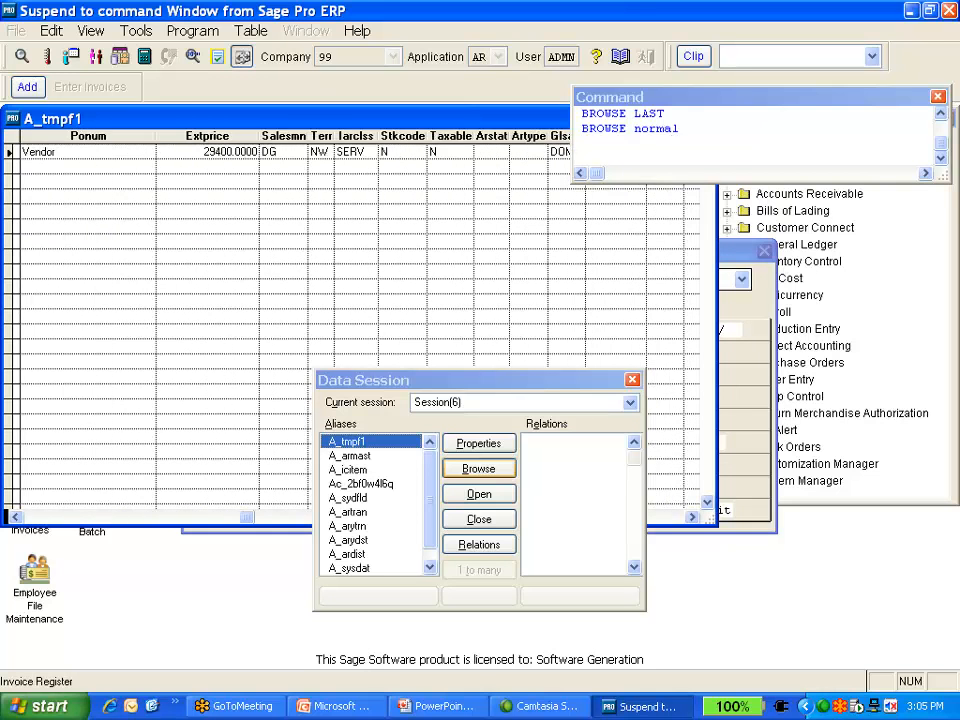
pyautogui.press('Tab')
pyautogui.press('Tab')
pyautogui.press('Tab')
pyautogui.press('Tab')
pyautogui.press('Tab')
pyautogui.press('Tab')
pyautogui.press('Tab')
pyautogui.press('Tab')
pyautogui.press('Tab')
pyautogui.press('Tab')
pyautogui.press('Tab')
pyautogui.press('Tab')
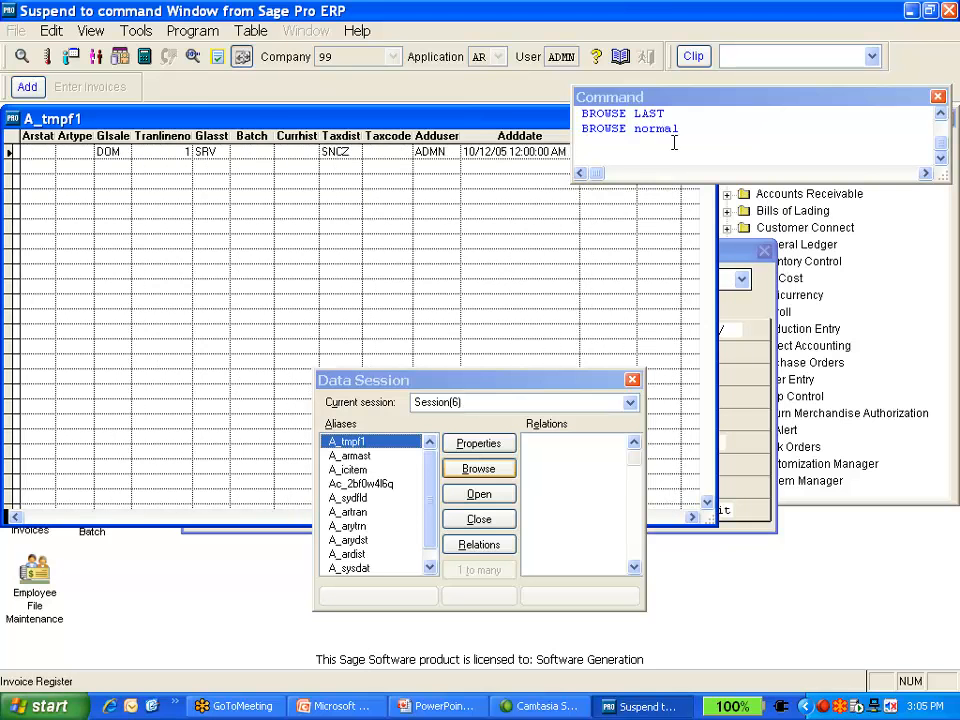
pyautogui.press('Tab')
pyautogui.press('Tab')
pyautogui.press('Tab')
pyautogui.press('Tab')
pyautogui.press('Tab')
pyautogui.press('Tab')
pyautogui.press('Tab')
pyautogui.press('Tab')
pyautogui.press('Tab')
pyautogui.press('Tab')
pyautogui.press('Tab')
pyautogui.press('Tab')
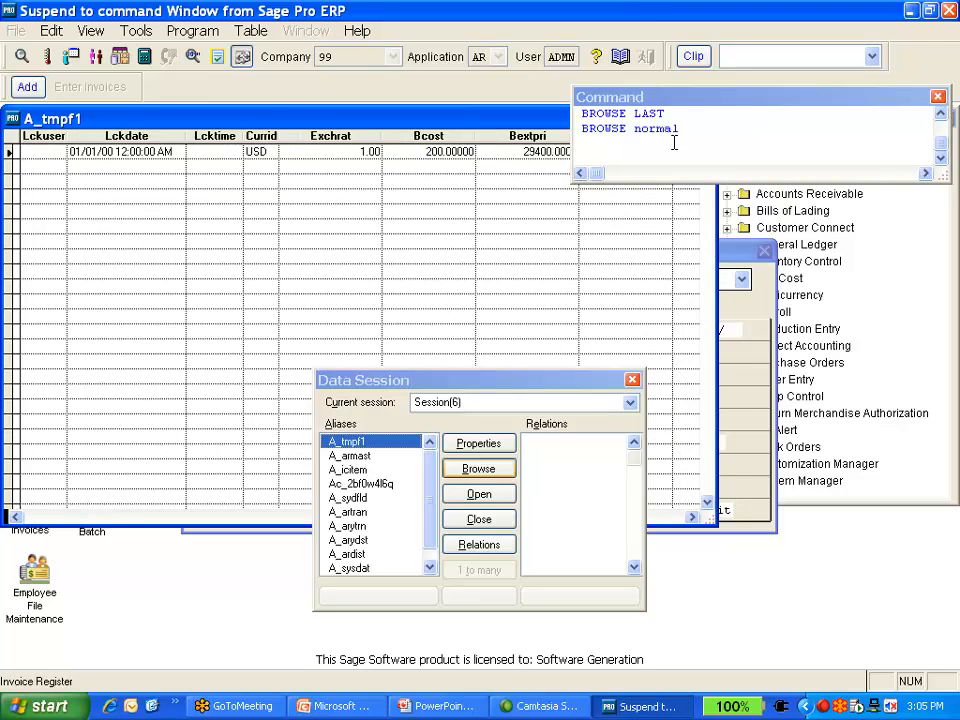
pyautogui.press('Tab')
pyautogui.press('Tab')
pyautogui.press('Tab')
pyautogui.press('Tab')
pyautogui.press('Tab')
pyautogui.press('Tab')
pyautogui.press('Tab')
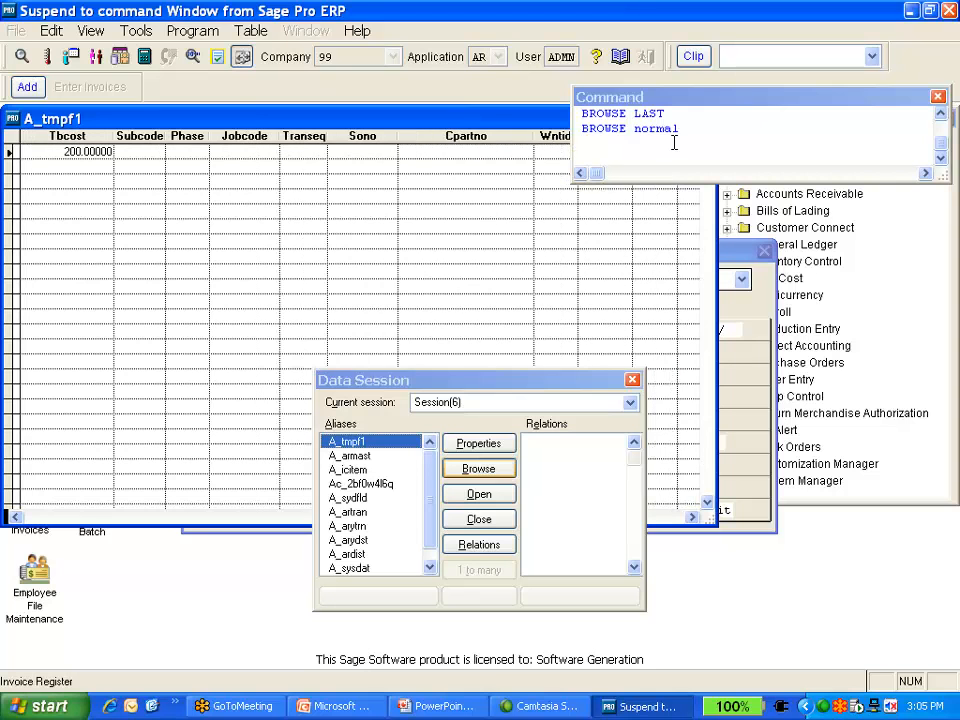
pyautogui.press('Tab')
pyautogui.press('Tab')
pyautogui.press('Tab')
pyautogui.press('Tab')
pyautogui.press('Tab')
pyautogui.press('Tab')
pyautogui.press('Tab')
pyautogui.press('Tab')
pyautogui.press('Tab')
pyautogui.press('Tab')
pyautogui.press('Tab')
pyautogui.press('Tab')
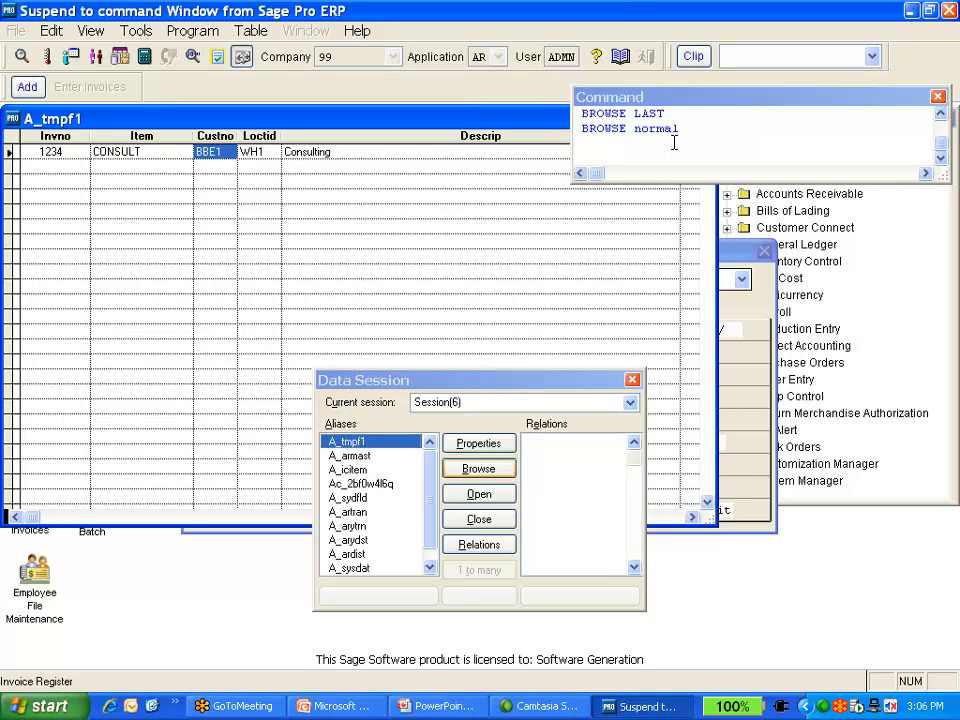
pyautogui.press('Escape')
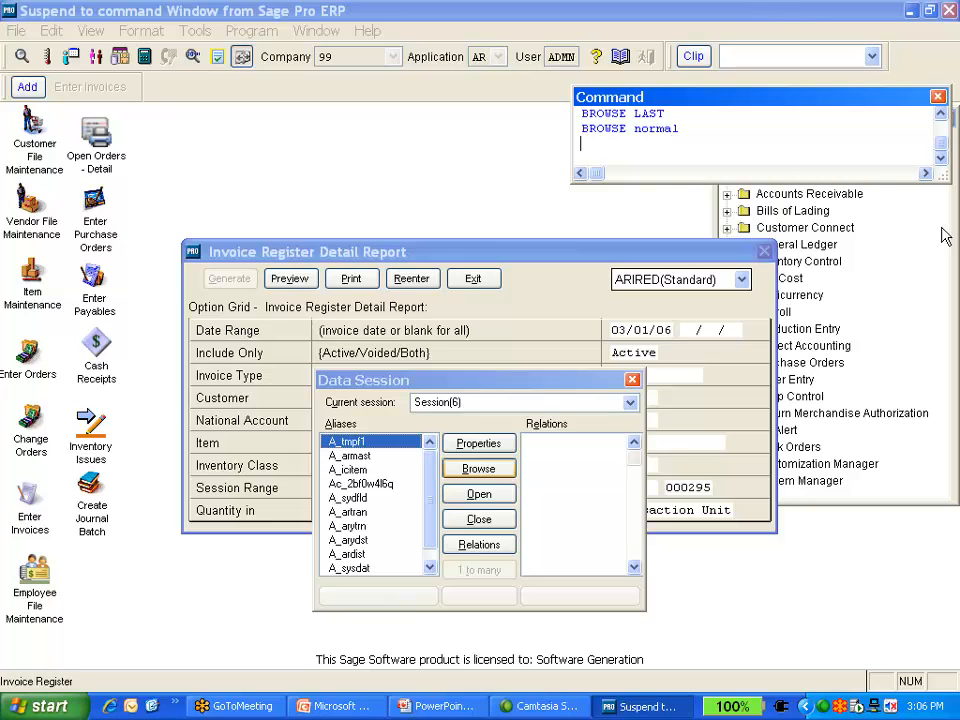
# Close the Data Session, resume the program with the resume command, and exit the Invoice Register Detail Report
pyautogui.click(632, 381)
pyautogui.write('resume')
pyautogui.press('Return')
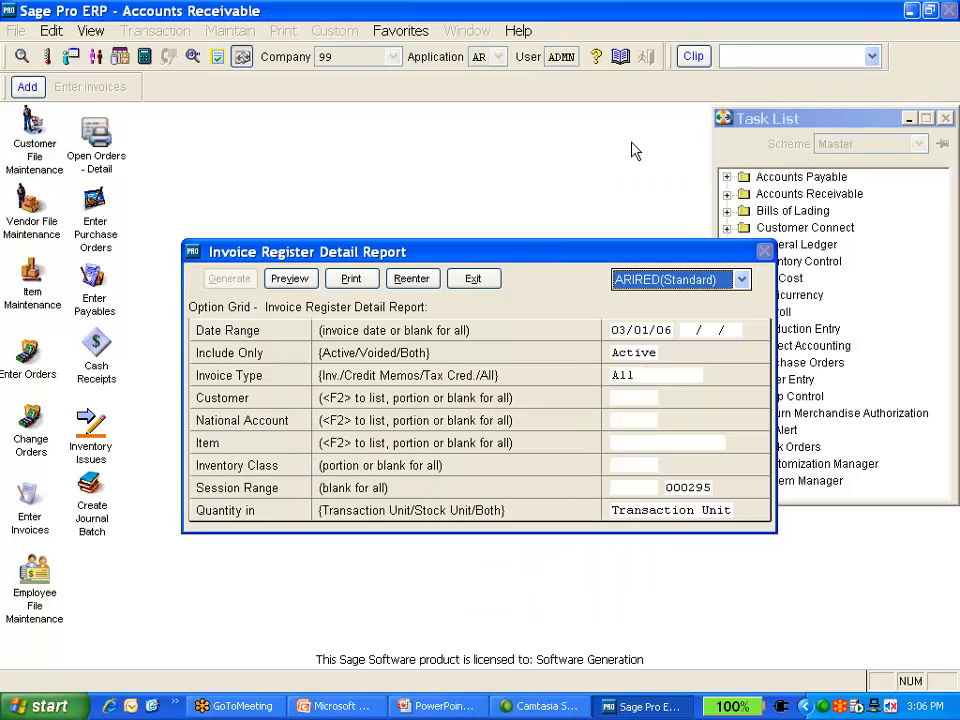
pyautogui.click(468, 284)
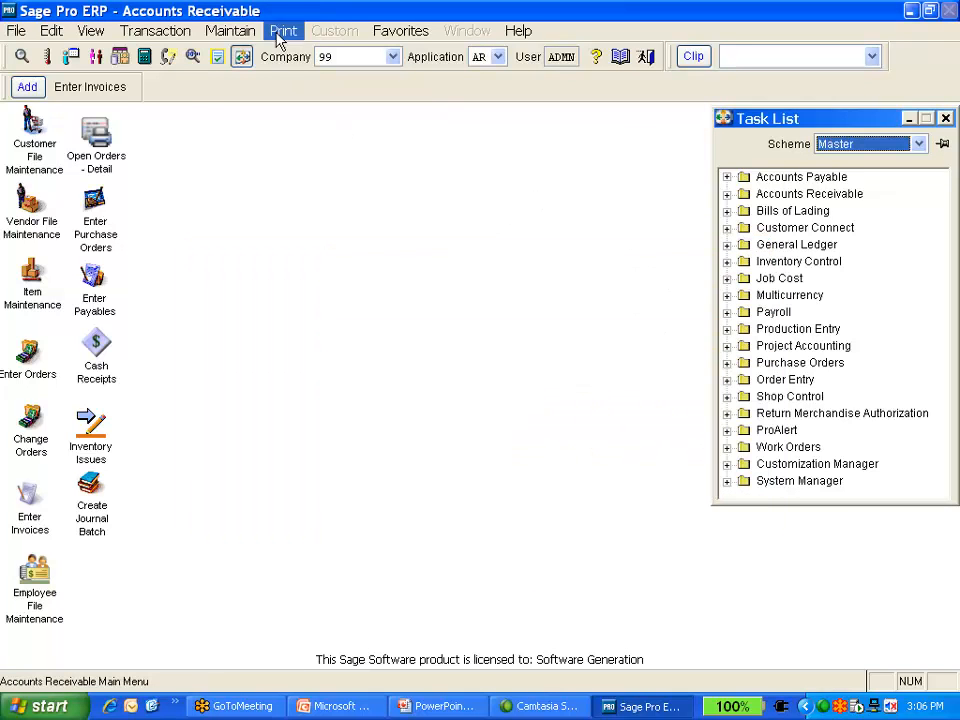
pyautogui.click(282, 33)
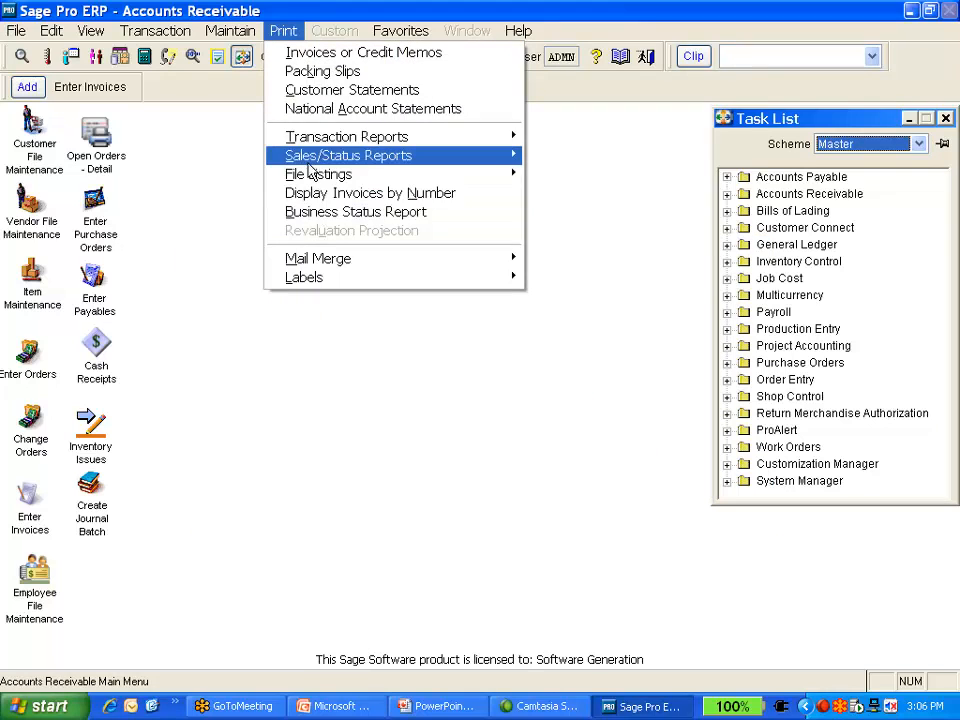
pyautogui.moveTo(314, 147)
pyautogui.moveTo(422, 146)
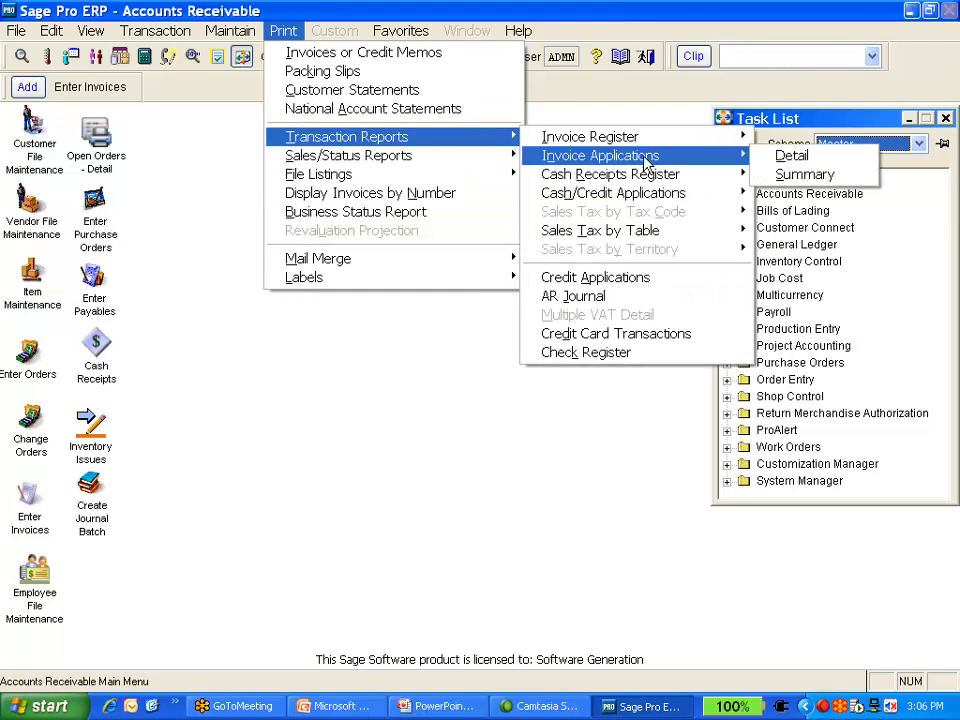
pyautogui.moveTo(490, 170)
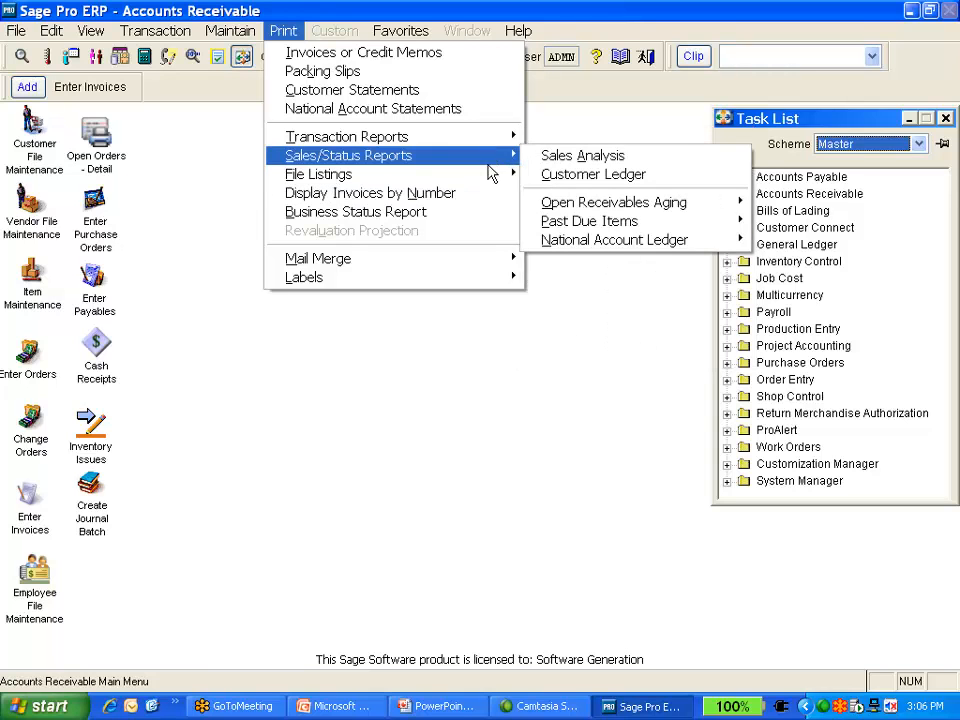
pyautogui.click(521, 322)
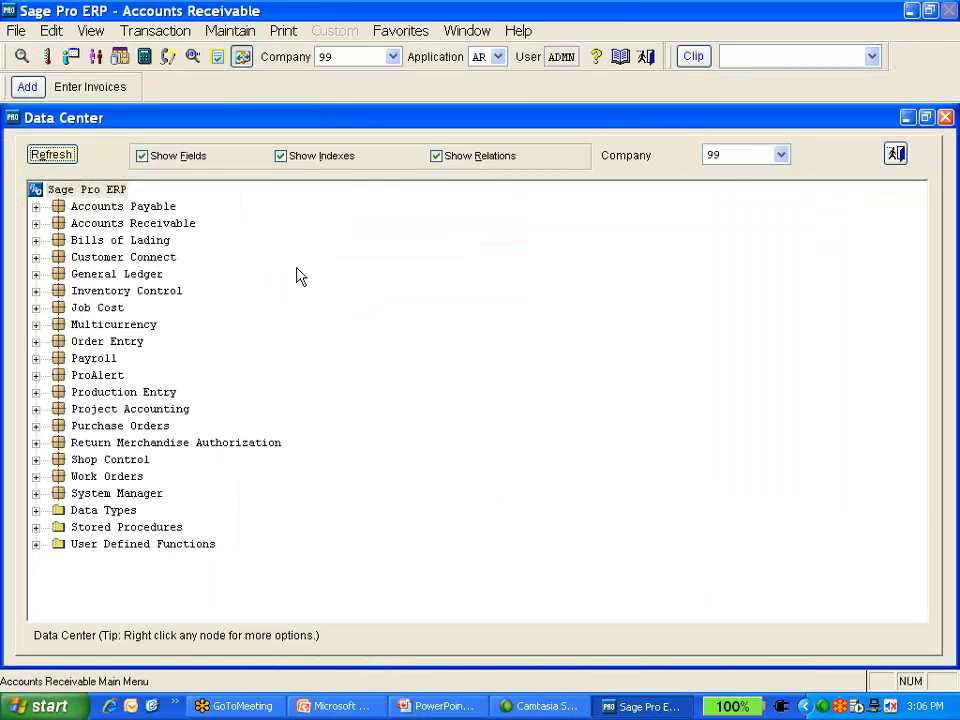
pyautogui.press('Escape')
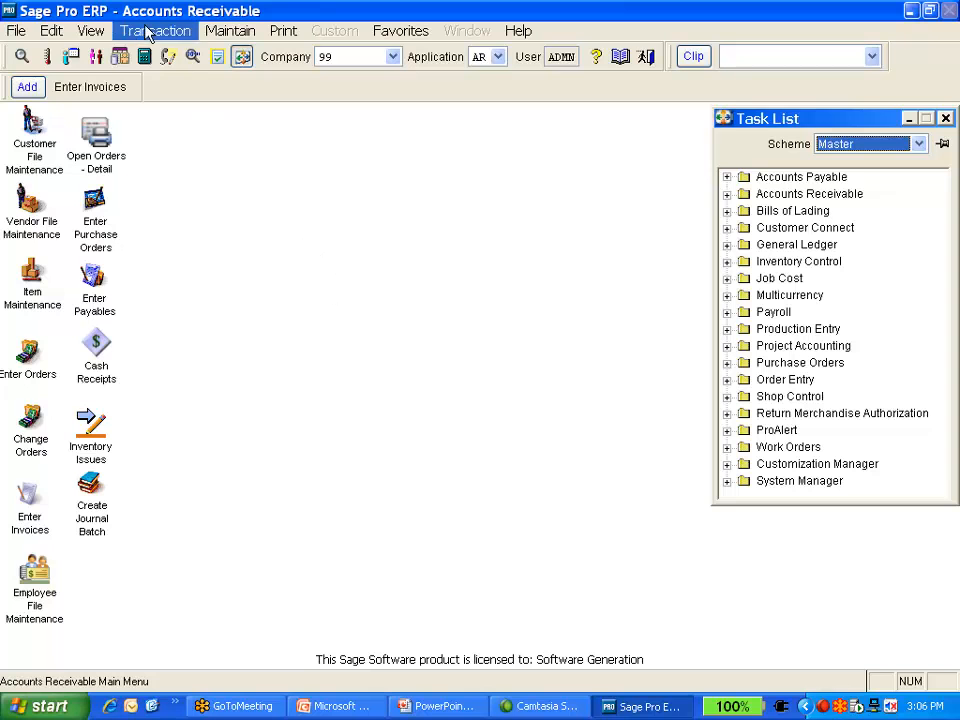
# Open the 'A customer file driller' dataview in DataDriller
pyautogui.click(23, 58)
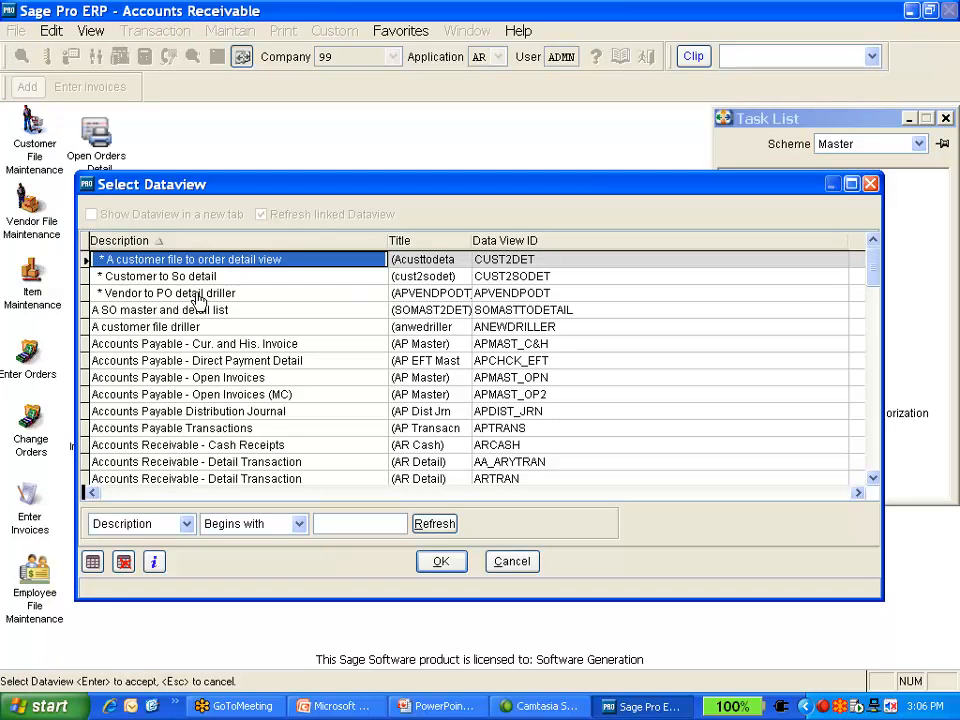
pyautogui.click(190, 310)
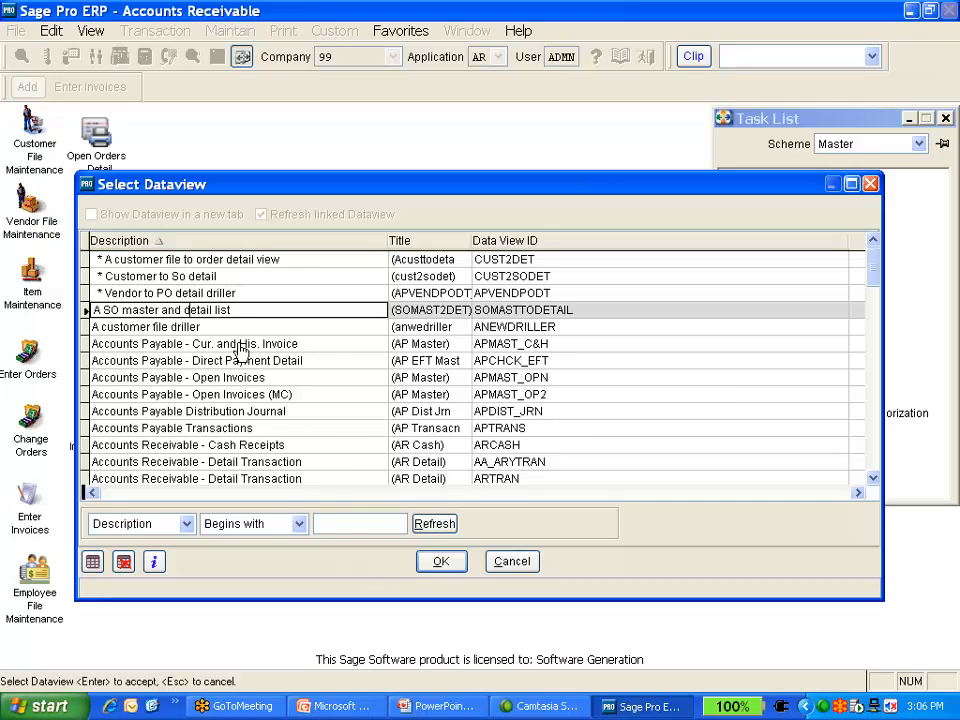
pyautogui.click(229, 327)
pyautogui.click(437, 561)
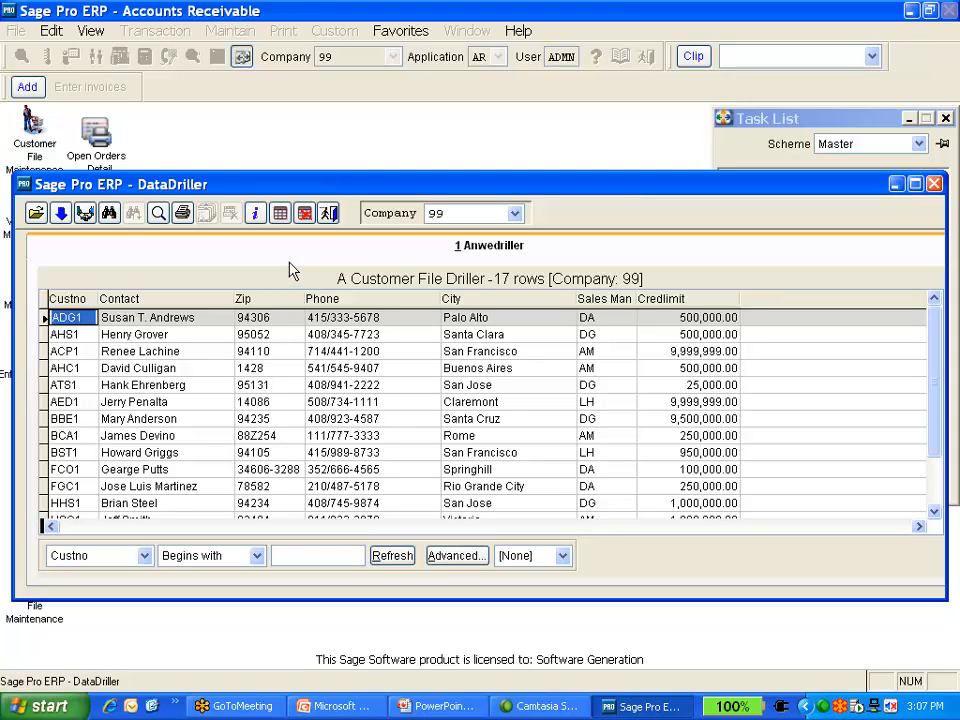
pyautogui.click(182, 213)
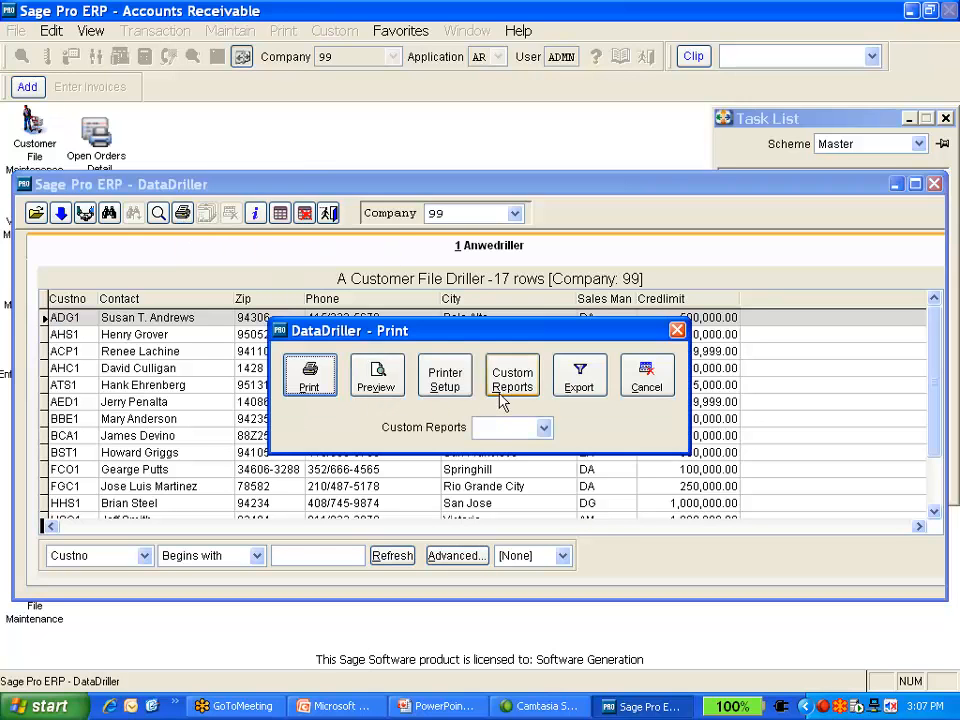
pyautogui.click(545, 428)
pyautogui.click(495, 462)
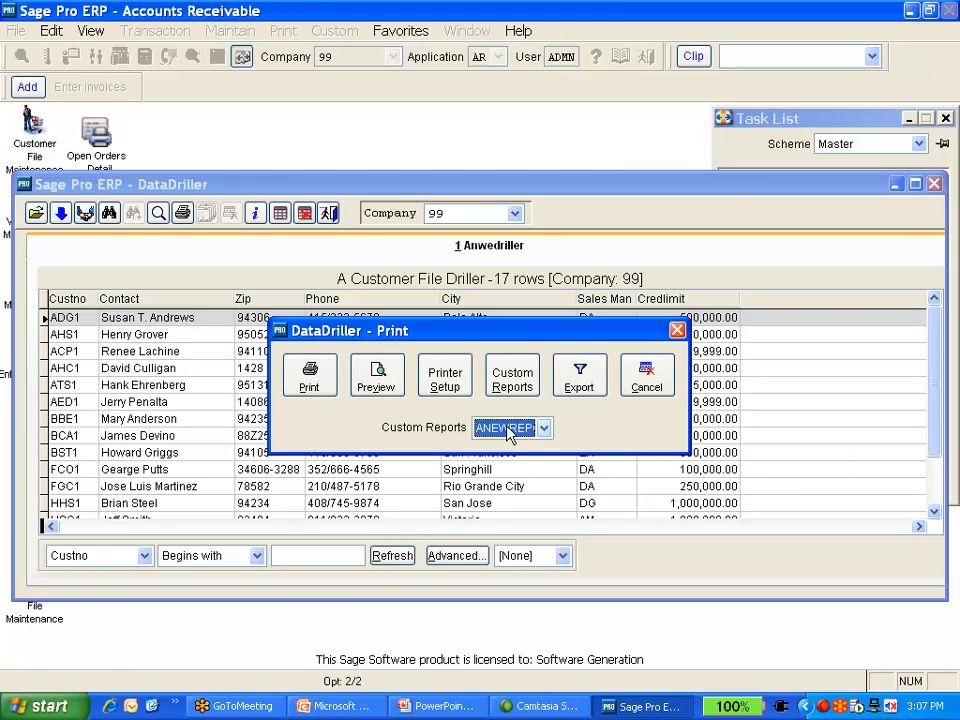
pyautogui.click(590, 388)
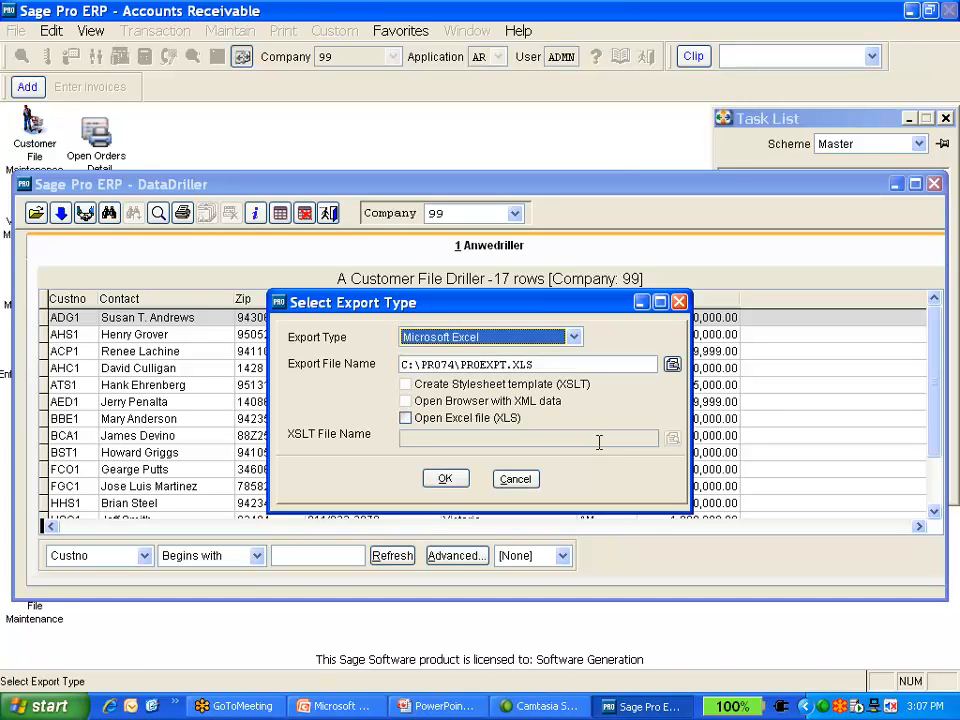
pyautogui.click(516, 480)
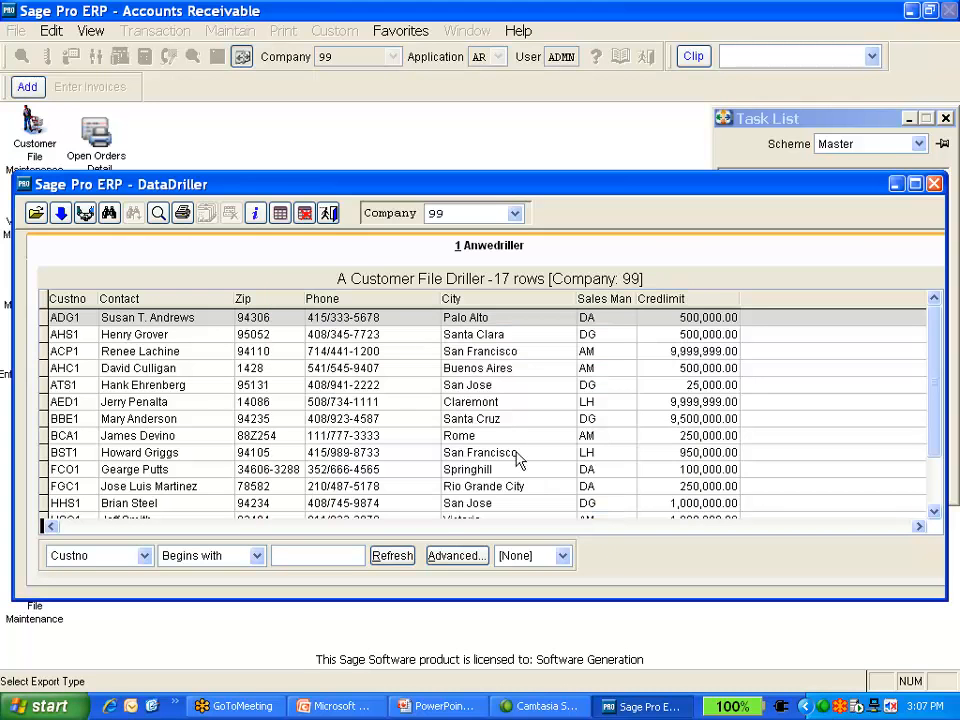
# Open the ANEWREPO 'A new report' custom report of the customer dataview for modification in the report designer
pyautogui.click(182, 213)
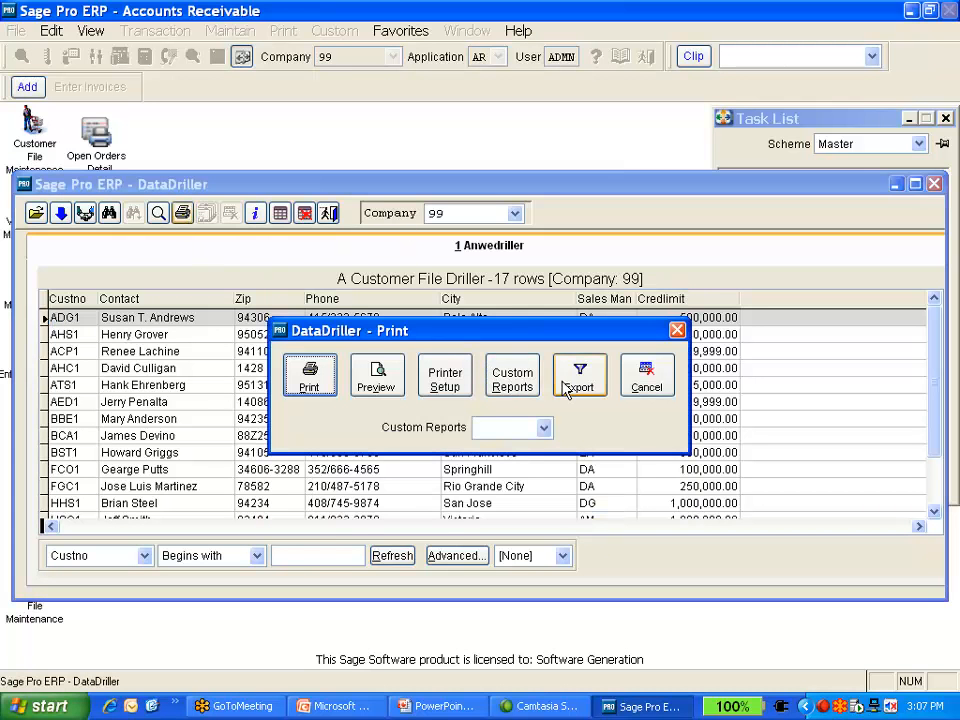
pyautogui.moveTo(525, 335); pyautogui.dragTo(505, 428)
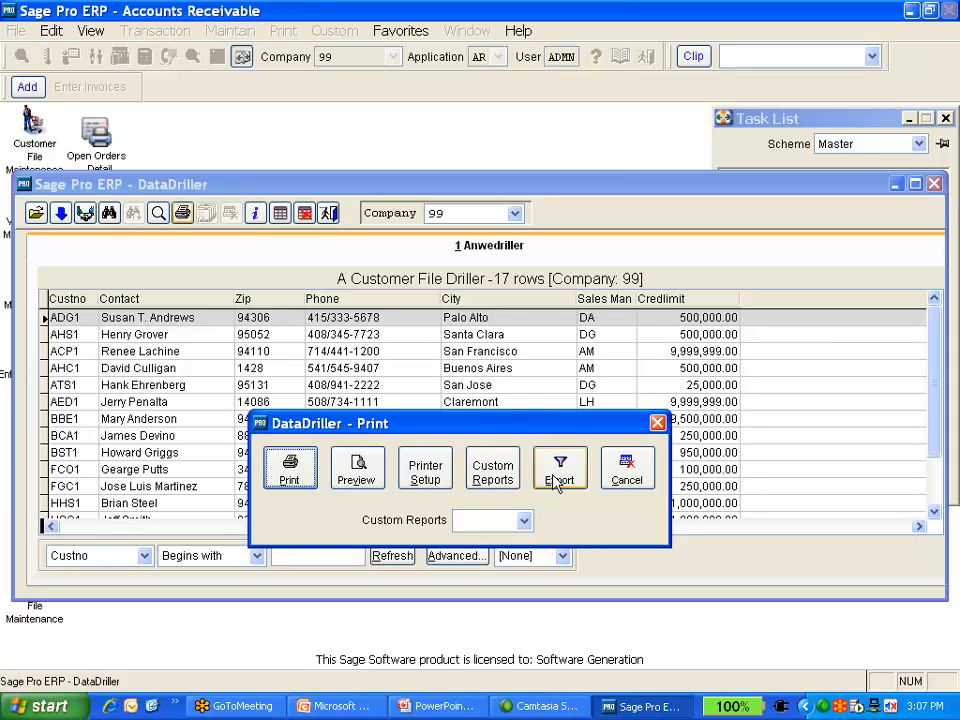
pyautogui.click(489, 478)
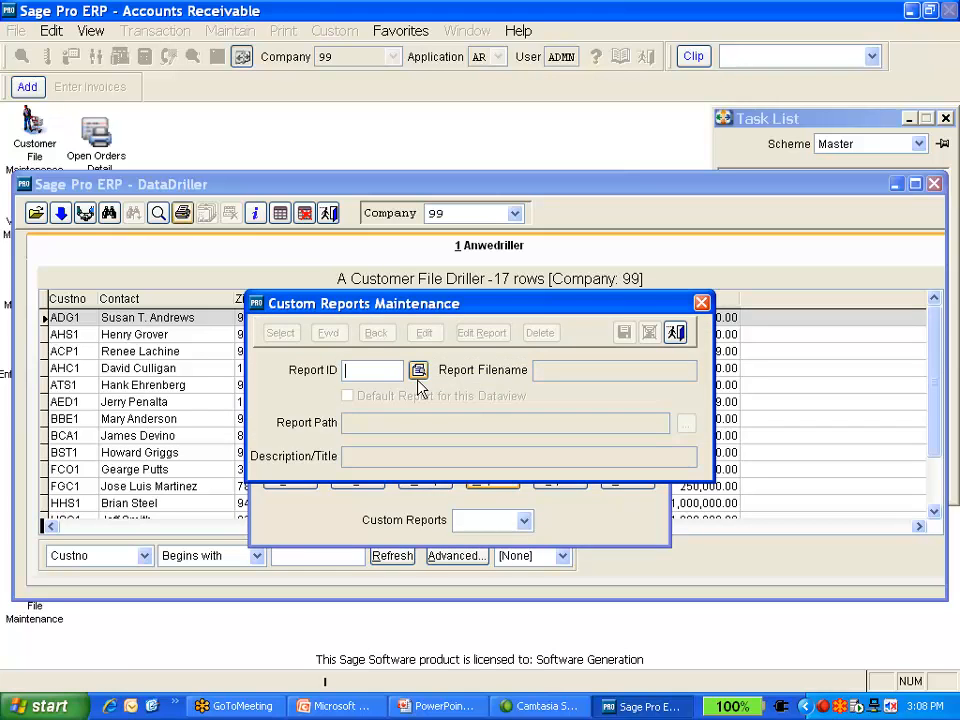
pyautogui.click(675, 333)
pyautogui.click(525, 521)
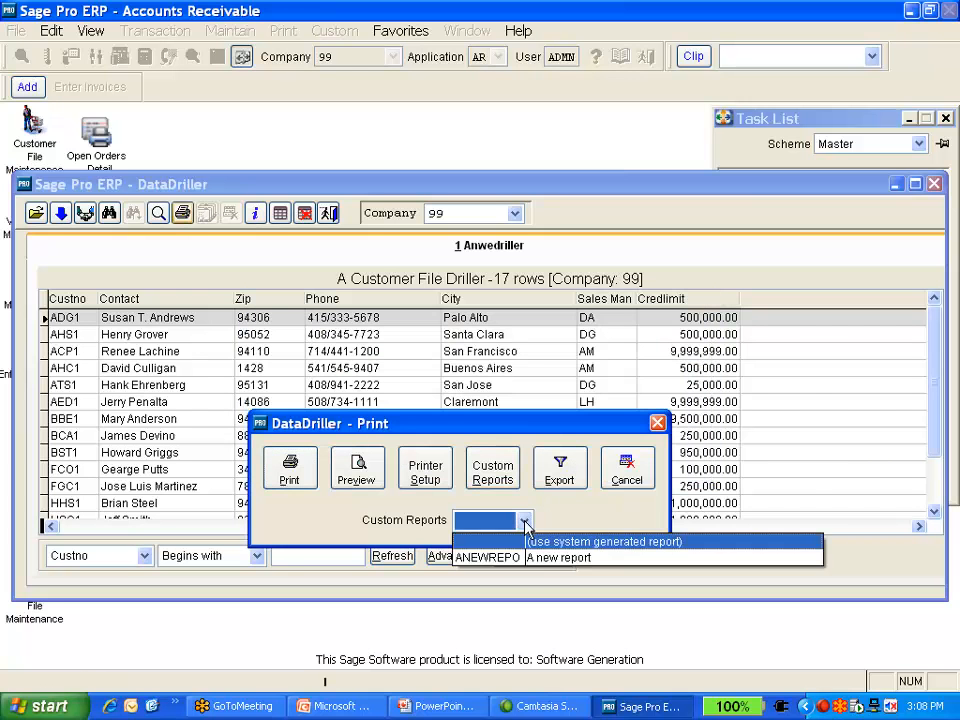
pyautogui.click(508, 563)
pyautogui.click(505, 484)
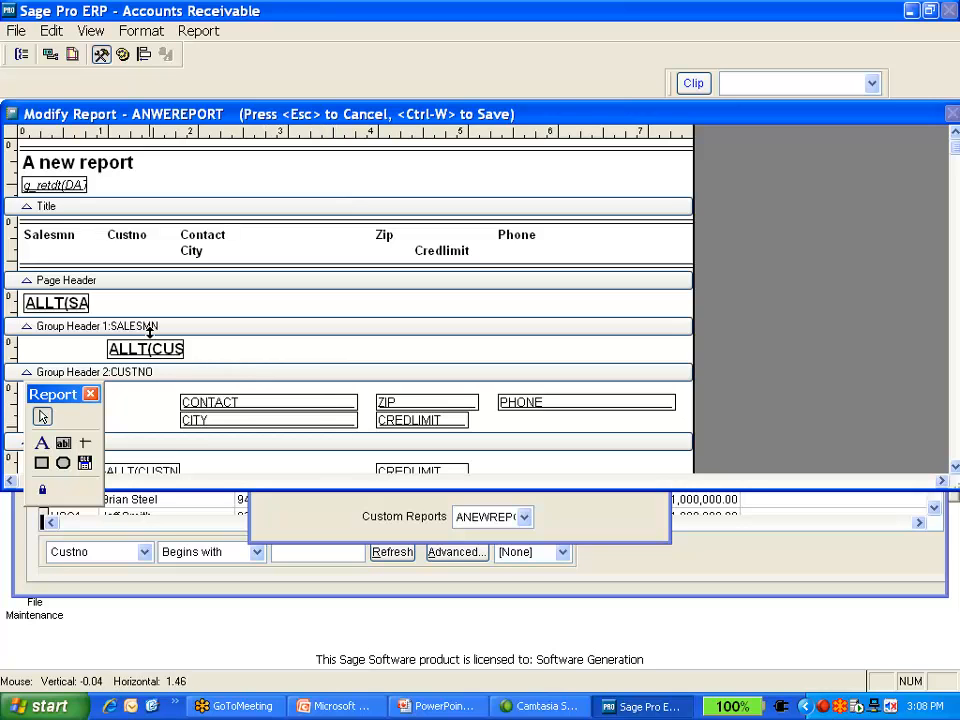
# Move the customer number field up beside the salesman field in Group Header 1 and collapse the Group Header 2 band
pyautogui.moveTo(154, 348); pyautogui.dragTo(163, 306)
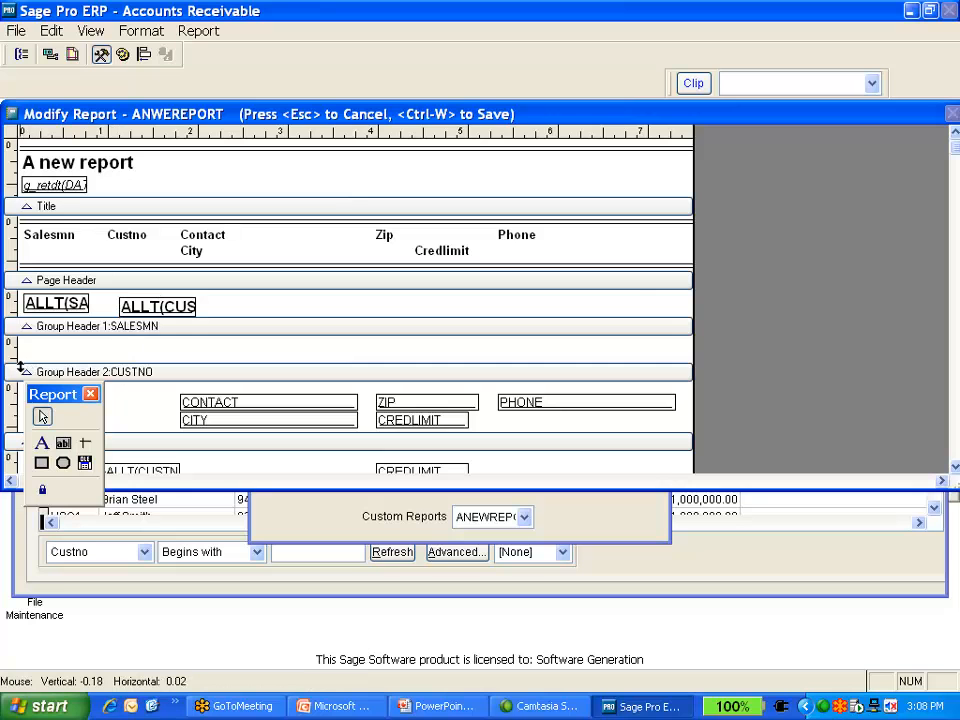
pyautogui.click(19, 368)
pyautogui.moveTo(19, 368); pyautogui.dragTo(22, 255)
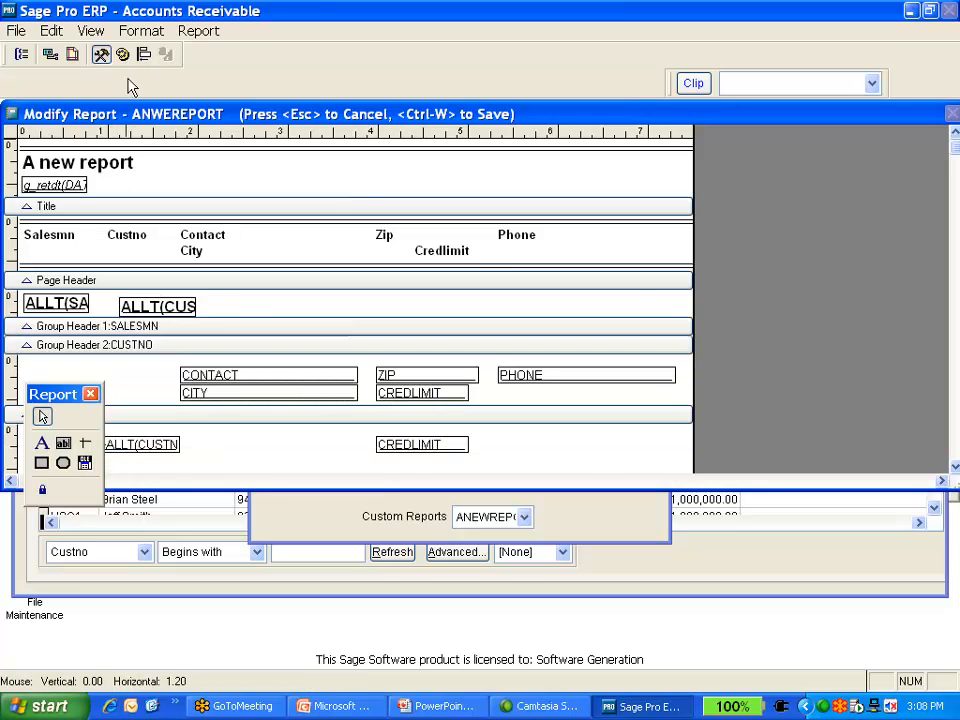
# Remove the CUSTNO data grouping from the report, keeping only the SALESMN grouping
pyautogui.click(196, 30)
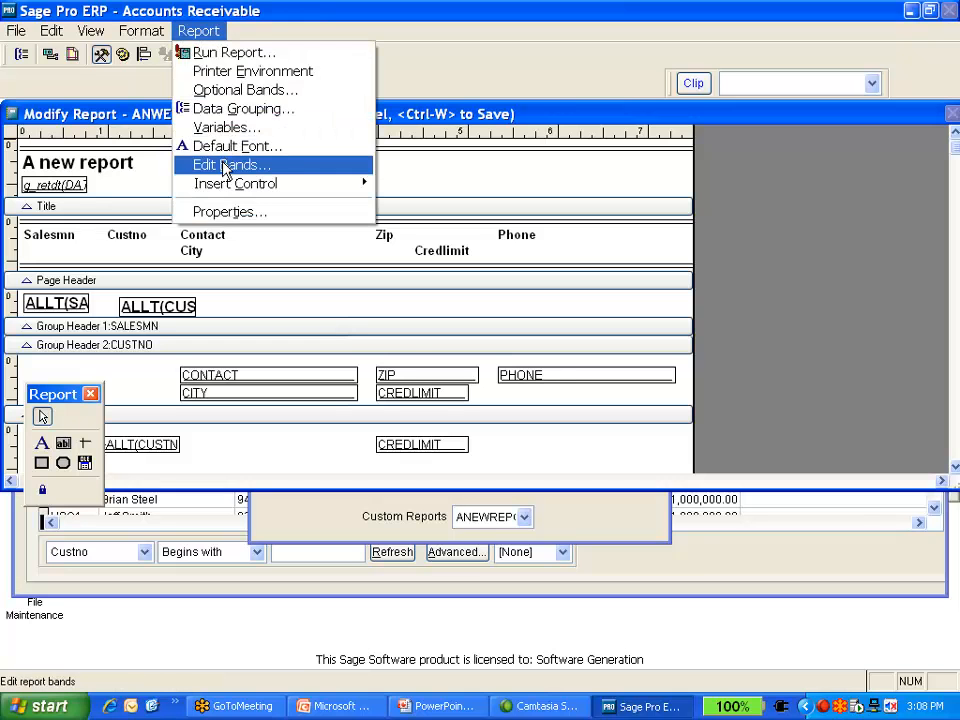
pyautogui.click(240, 108)
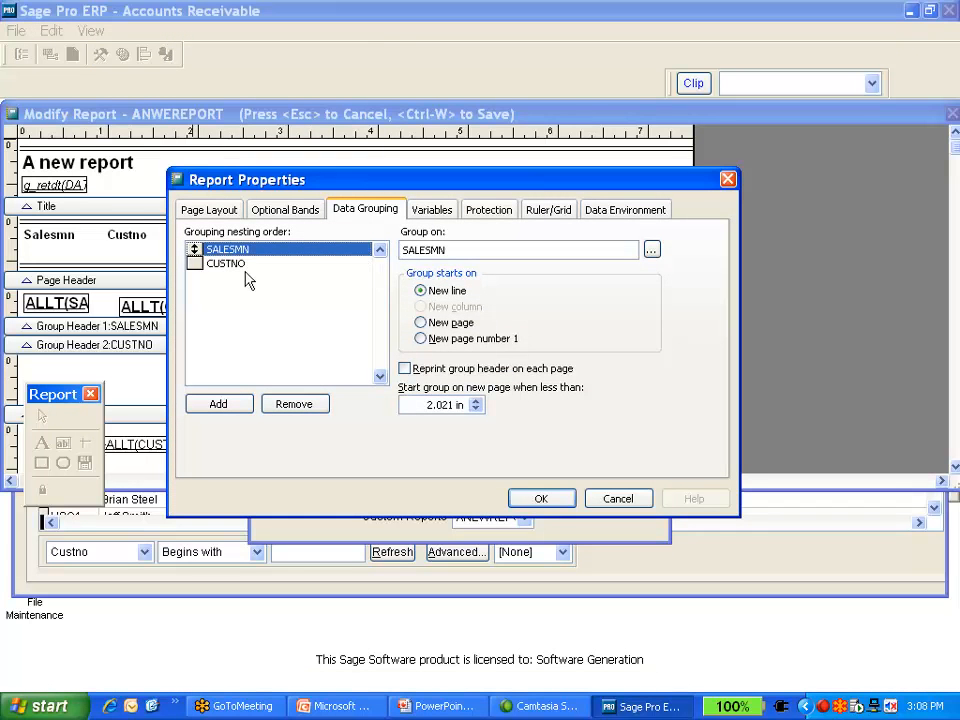
pyautogui.click(232, 264)
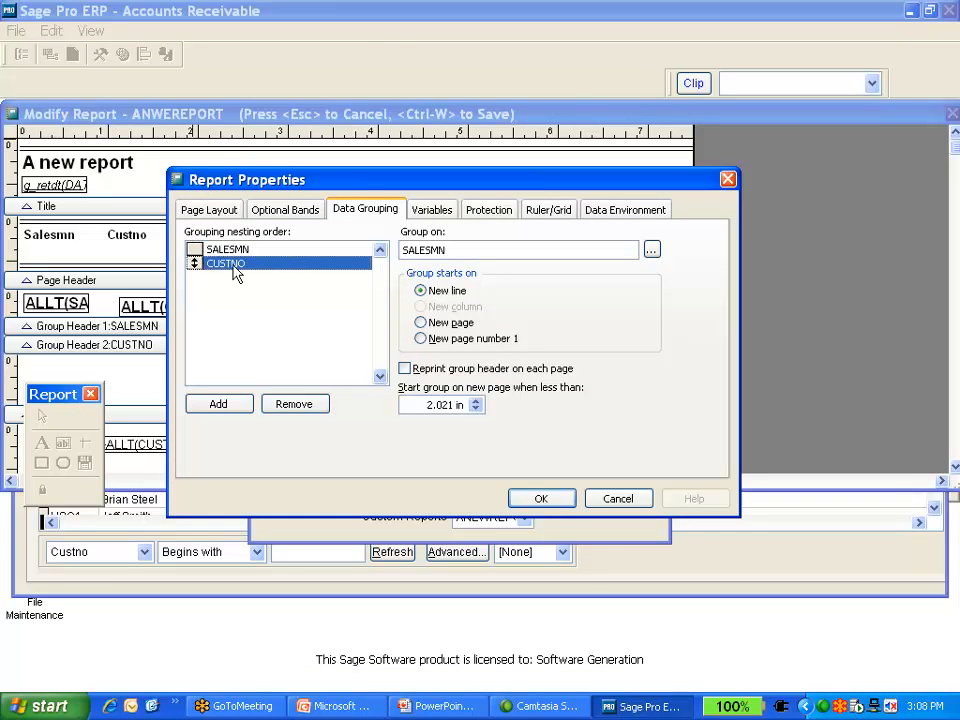
pyautogui.click(290, 406)
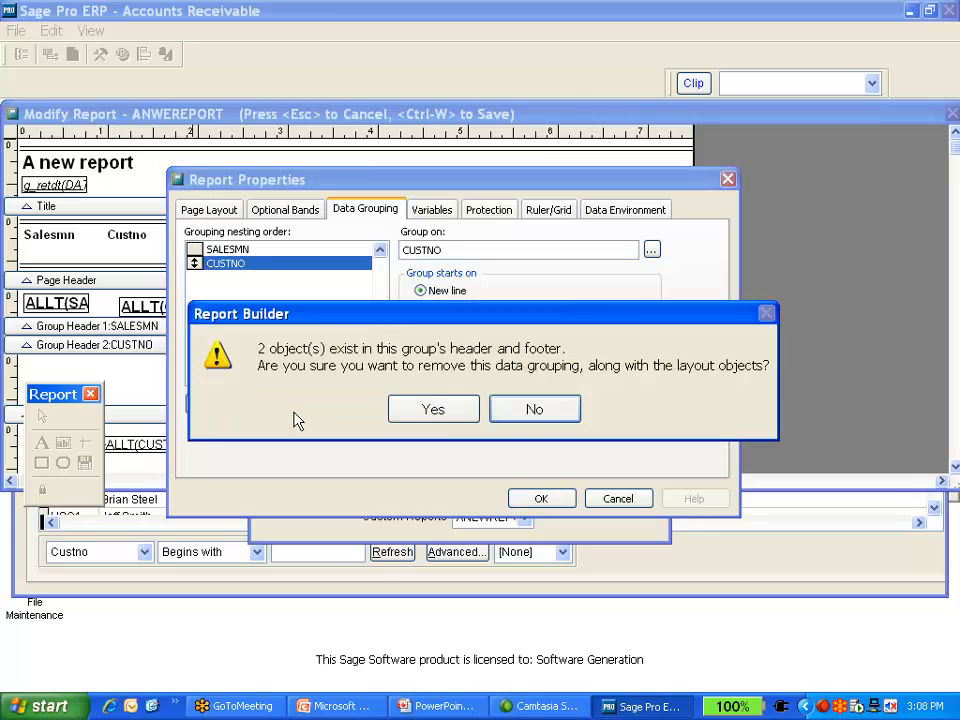
pyautogui.click(444, 414)
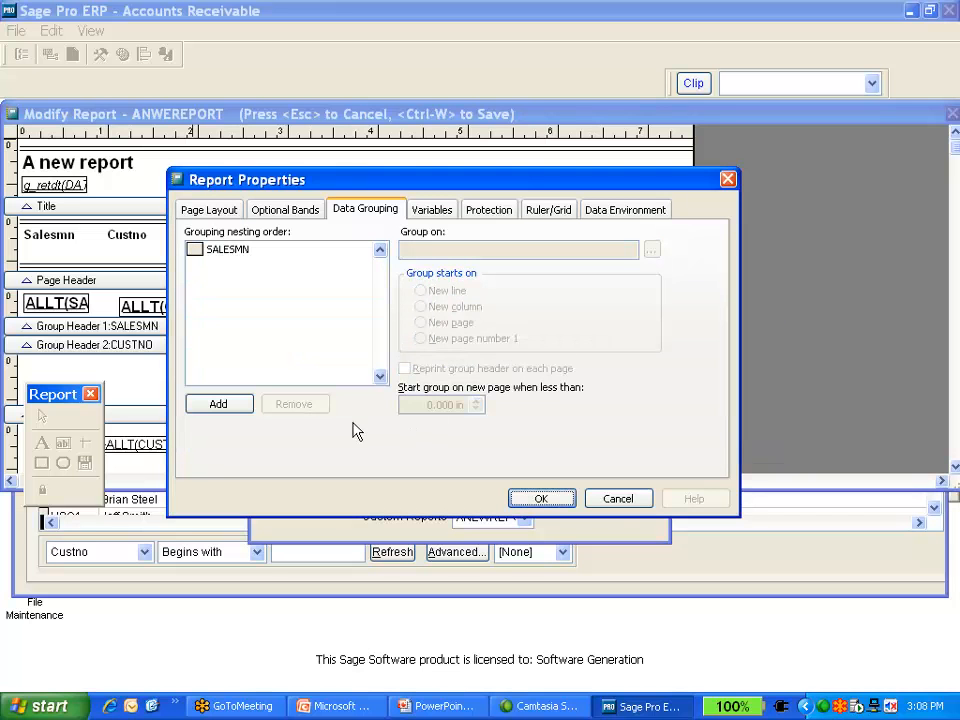
pyautogui.click(543, 500)
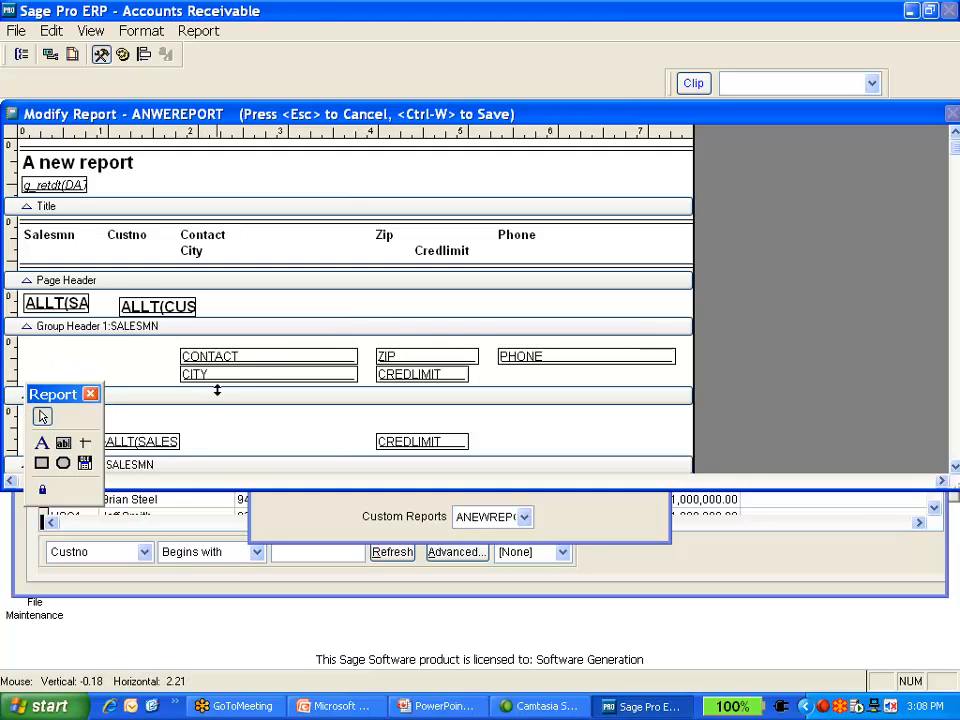
# Rearrange the CONTACT, ZIP, PHONE, CITY and CREDLIMIT fields onto a single row and shrink the detail band
pyautogui.moveTo(240, 365); pyautogui.dragTo(95, 360)
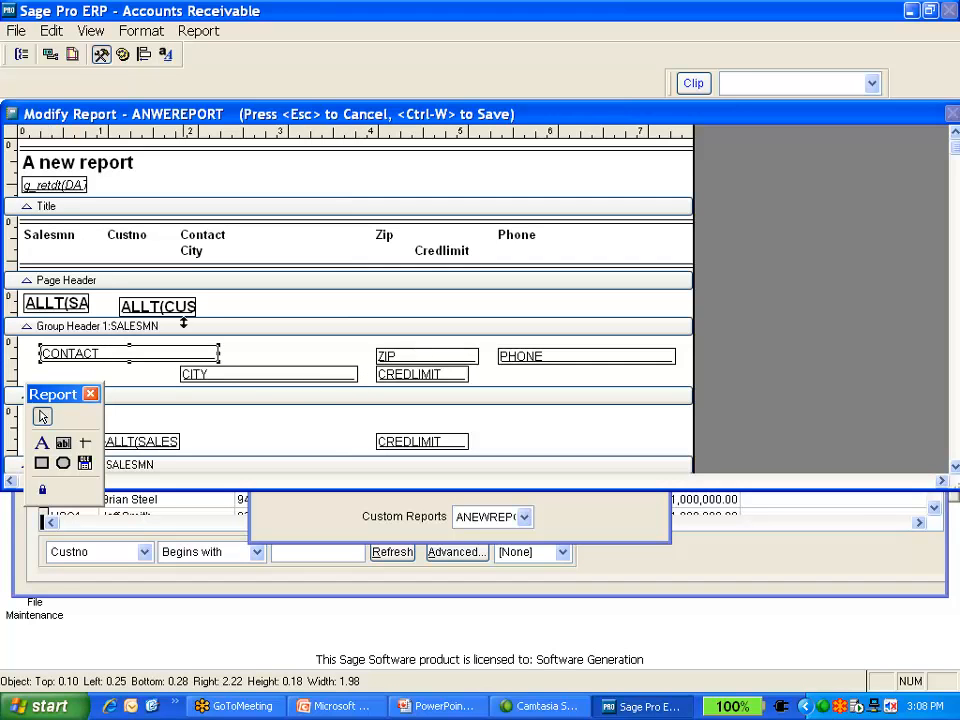
pyautogui.click(382, 356)
pyautogui.moveTo(382, 356); pyautogui.dragTo(249, 354)
pyautogui.moveTo(530, 365); pyautogui.dragTo(399, 360)
pyautogui.click(331, 379)
pyautogui.moveTo(333, 388); pyautogui.dragTo(672, 354)
pyautogui.moveTo(458, 371); pyautogui.dragTo(672, 364)
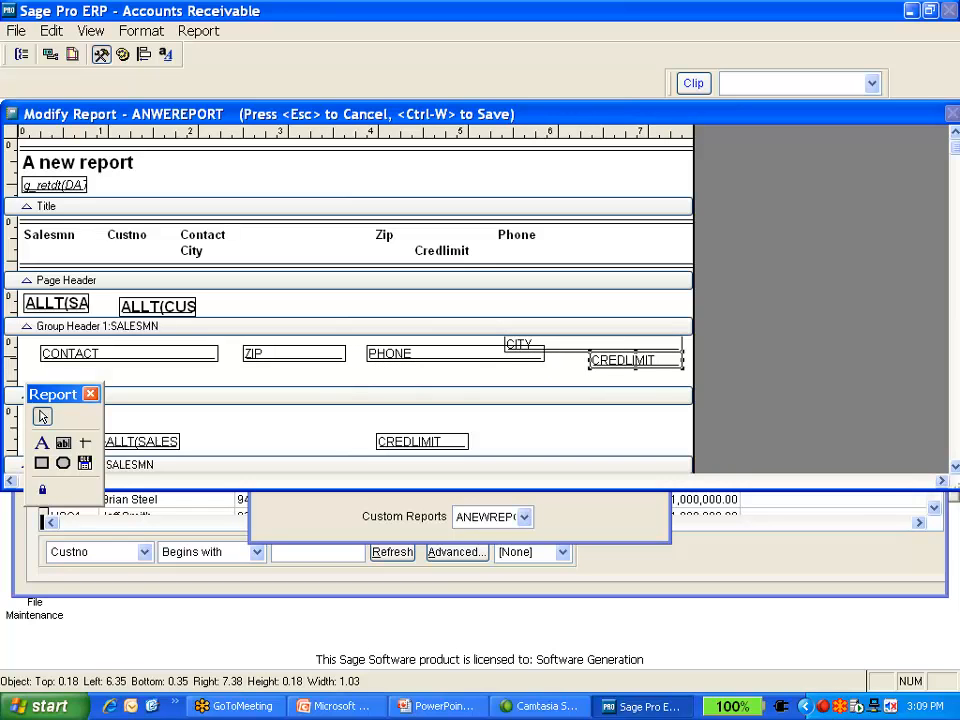
pyautogui.moveTo(18, 395); pyautogui.dragTo(18, 378)
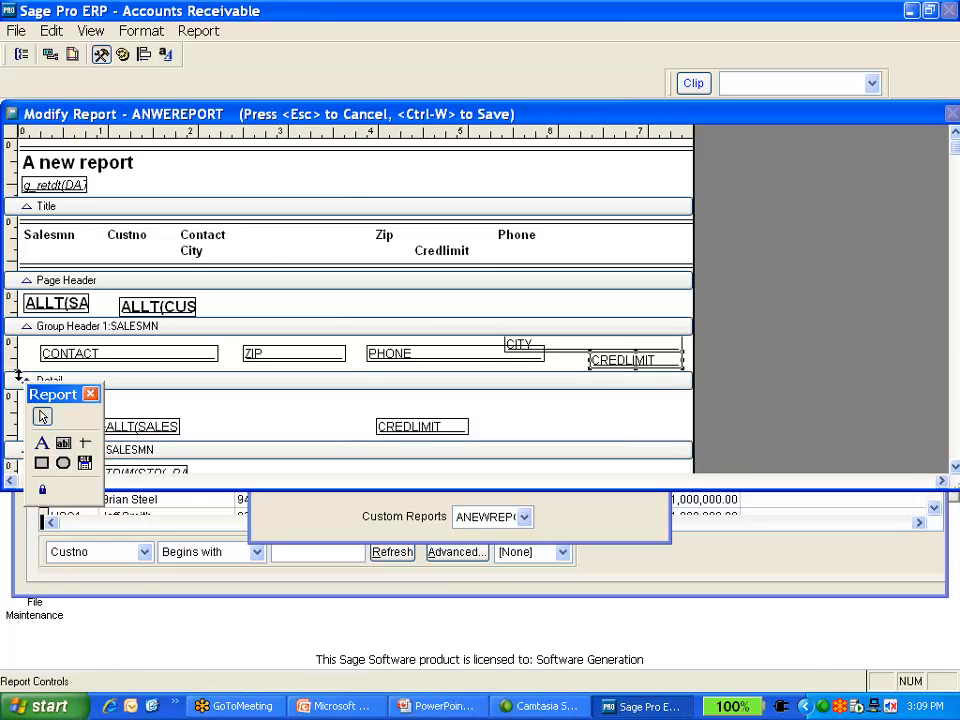
# Rearrange the page header labels Zip, Phone, Credlimit and City to line up with the detail fields
pyautogui.click(384, 237)
pyautogui.moveTo(385, 245); pyautogui.dragTo(273, 250)
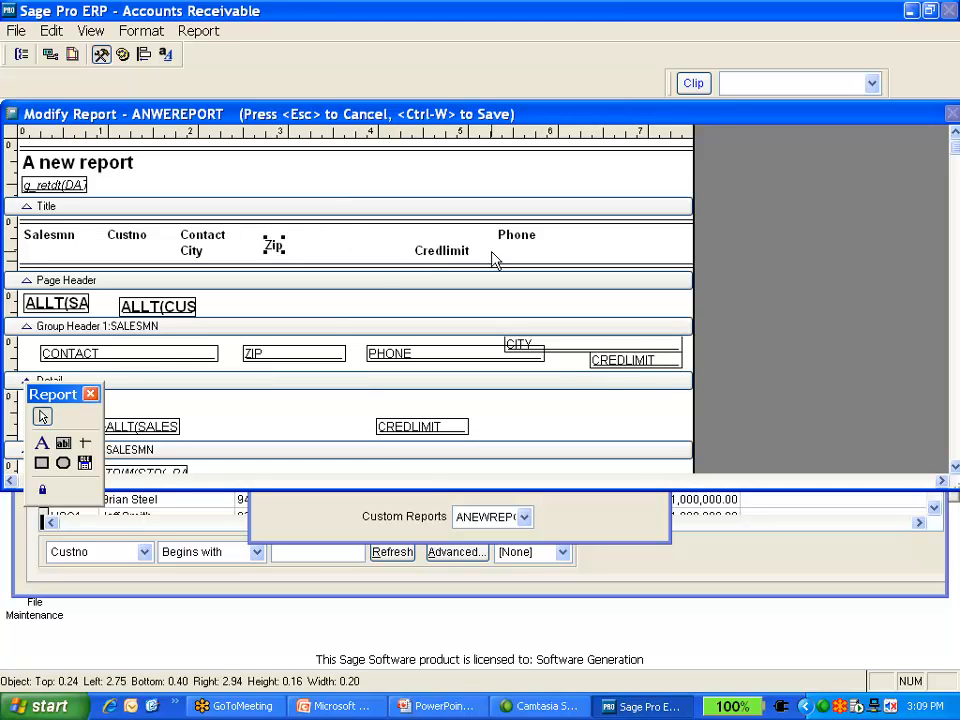
pyautogui.click(440, 250)
pyautogui.moveTo(438, 243); pyautogui.dragTo(578, 231)
pyautogui.moveTo(519, 238); pyautogui.dragTo(373, 235)
pyautogui.moveTo(190, 250); pyautogui.dragTo(637, 234)
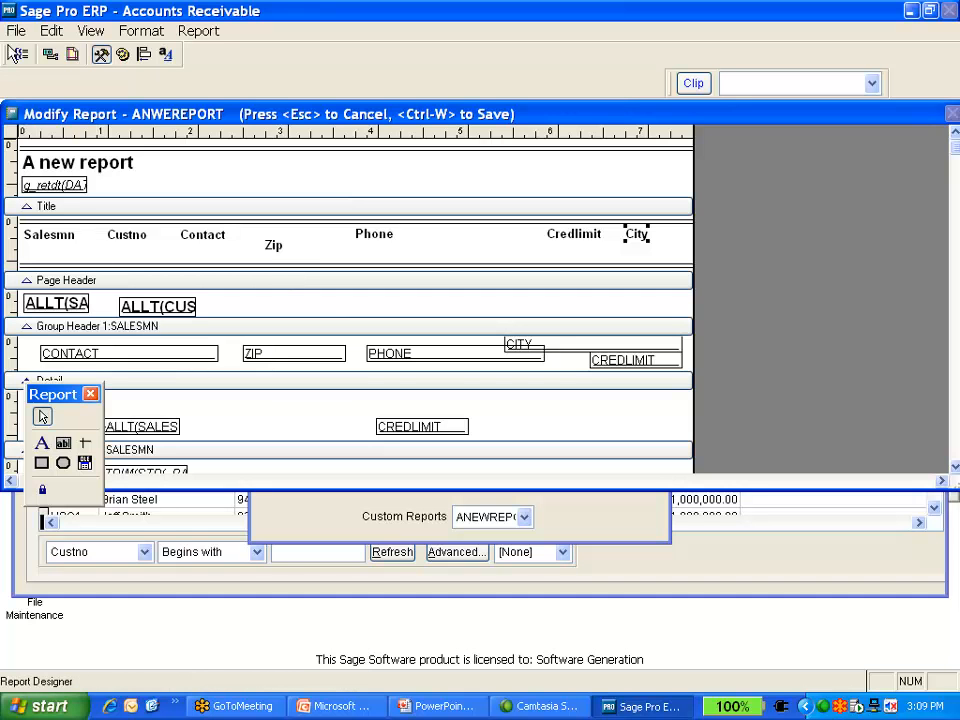
# Print-preview the modified report and close the preview
pyautogui.click(16, 30)
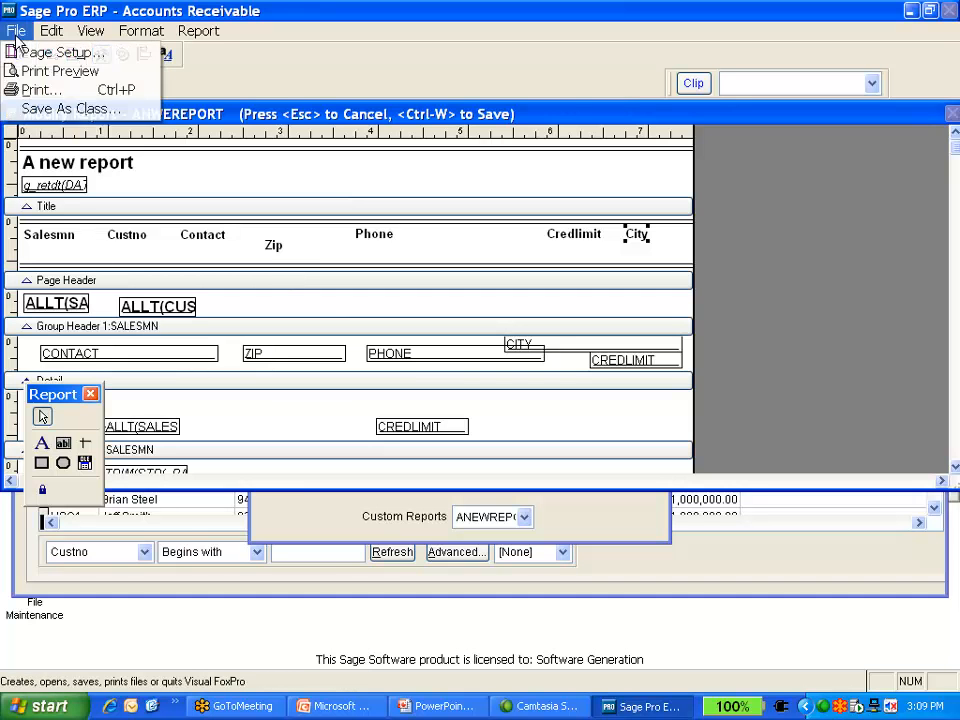
pyautogui.click(57, 74)
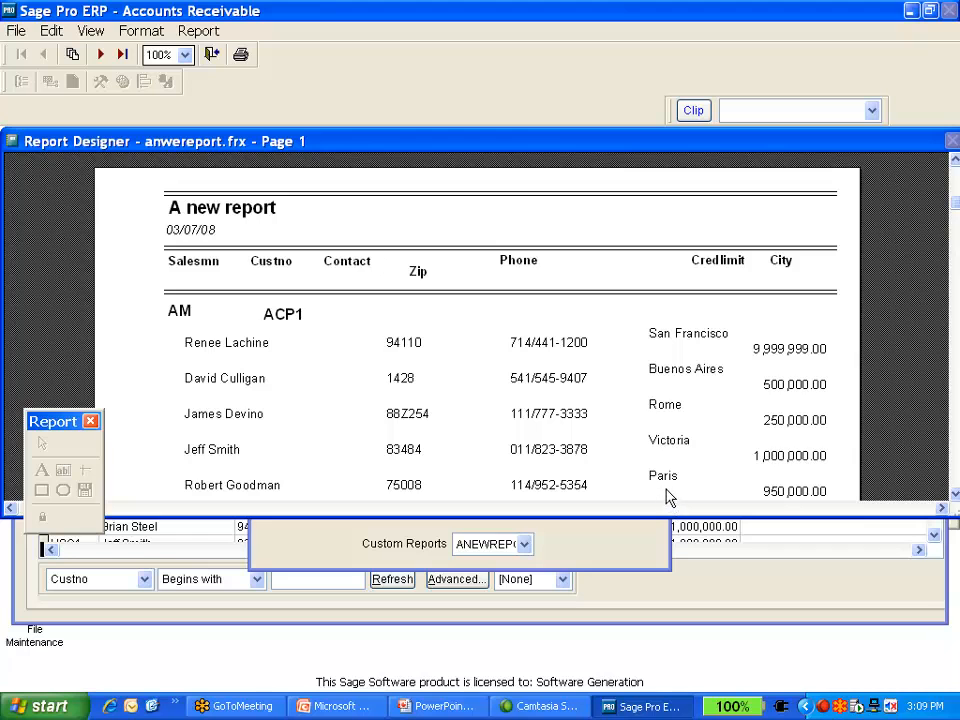
pyautogui.press('Escape')
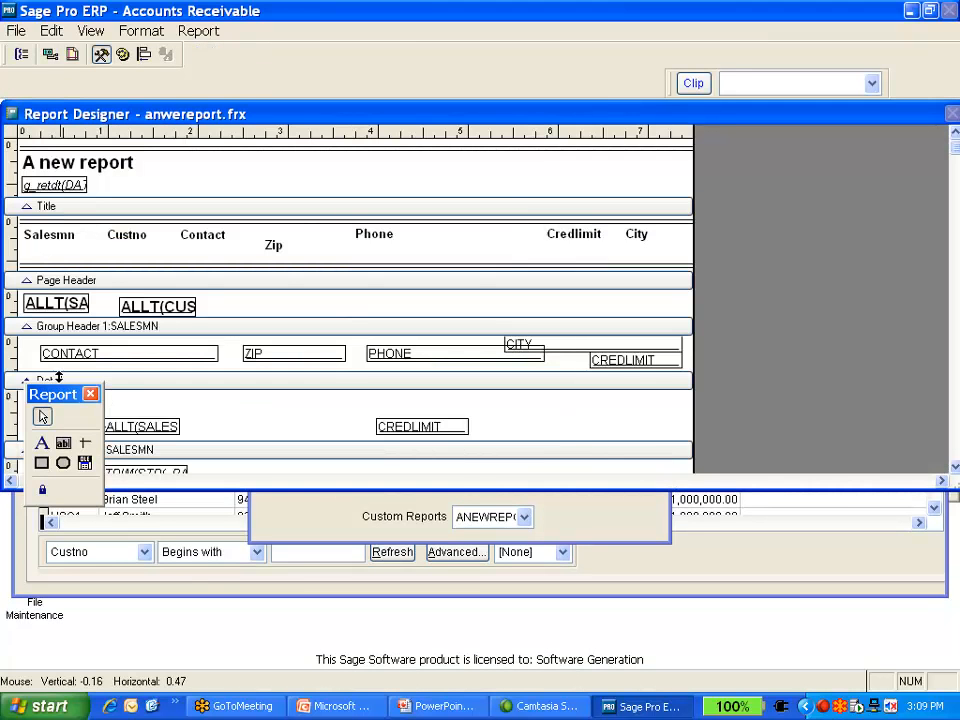
# Nudge the Detail band divider, then exit the report designer and discard the changes
pyautogui.moveTo(17, 376); pyautogui.dragTo(17, 373)
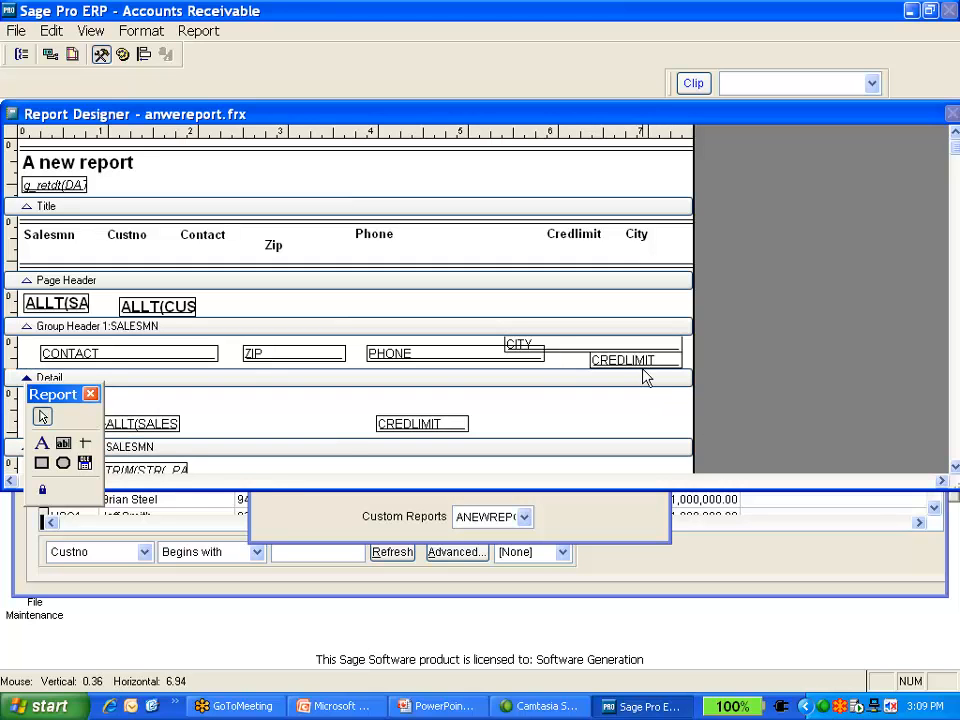
pyautogui.click(180, 354)
pyautogui.press('Escape')
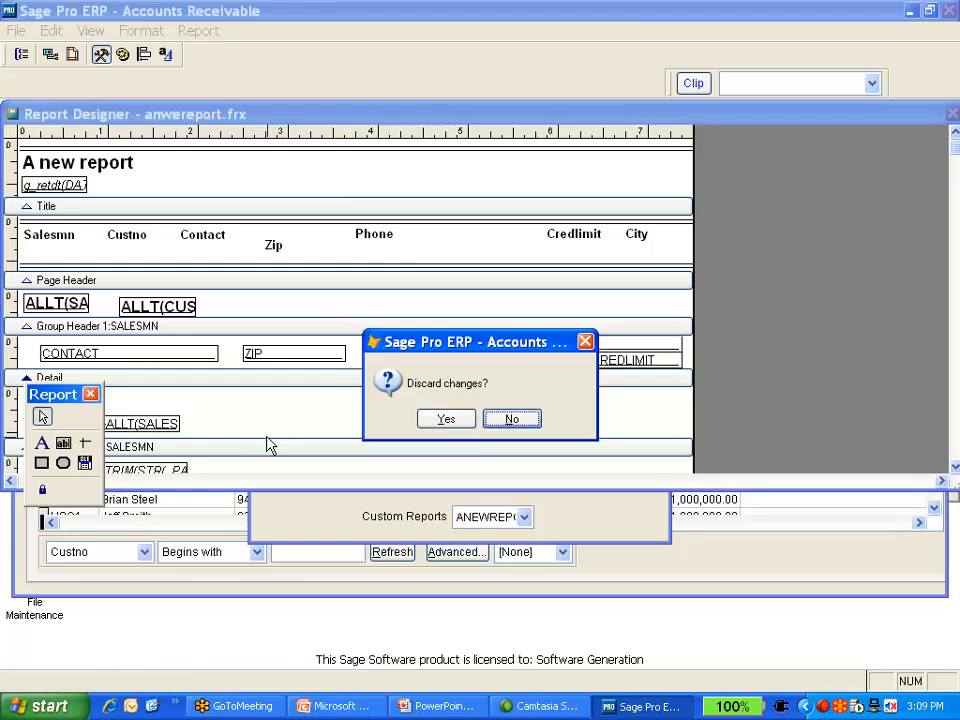
pyautogui.click(441, 422)
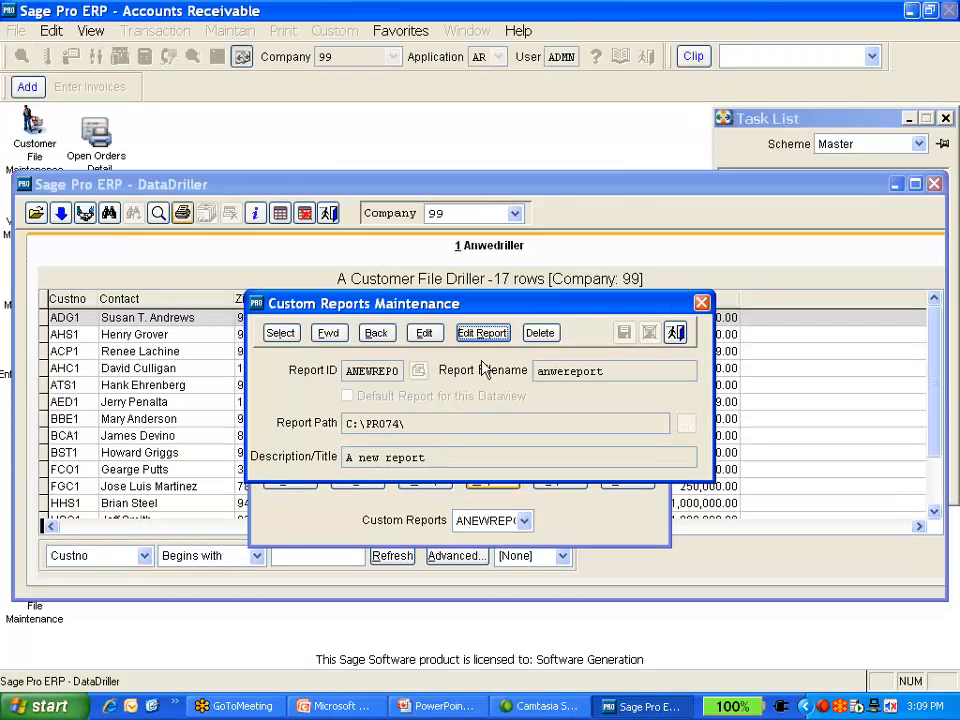
# Close the Custom Reports Maintenance window and cancel the DataDriller Print dialog
pyautogui.click(677, 333)
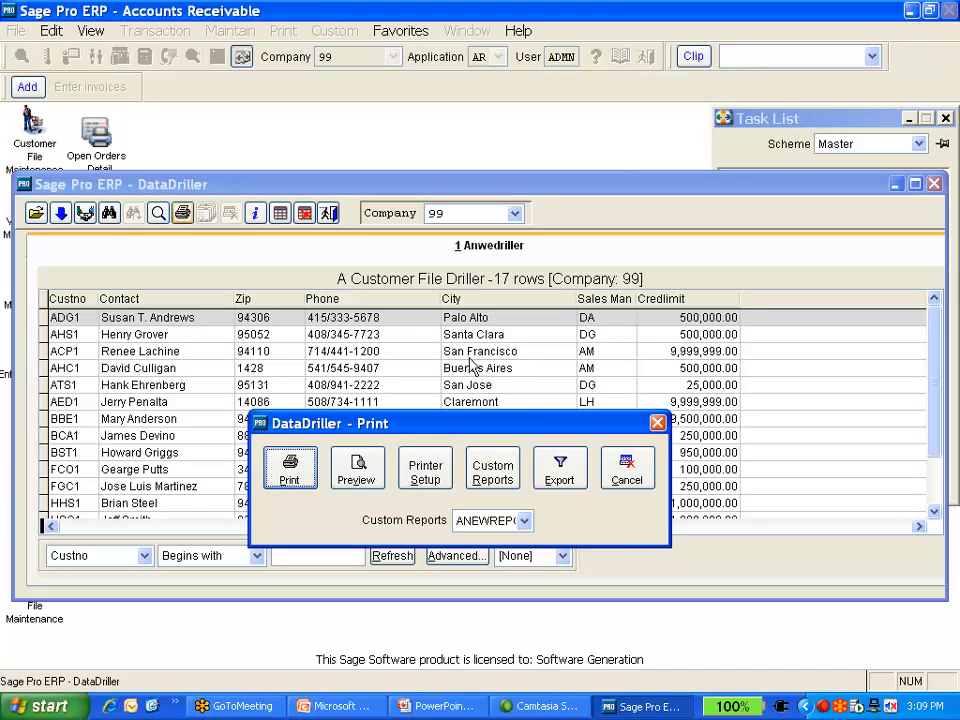
pyautogui.click(627, 468)
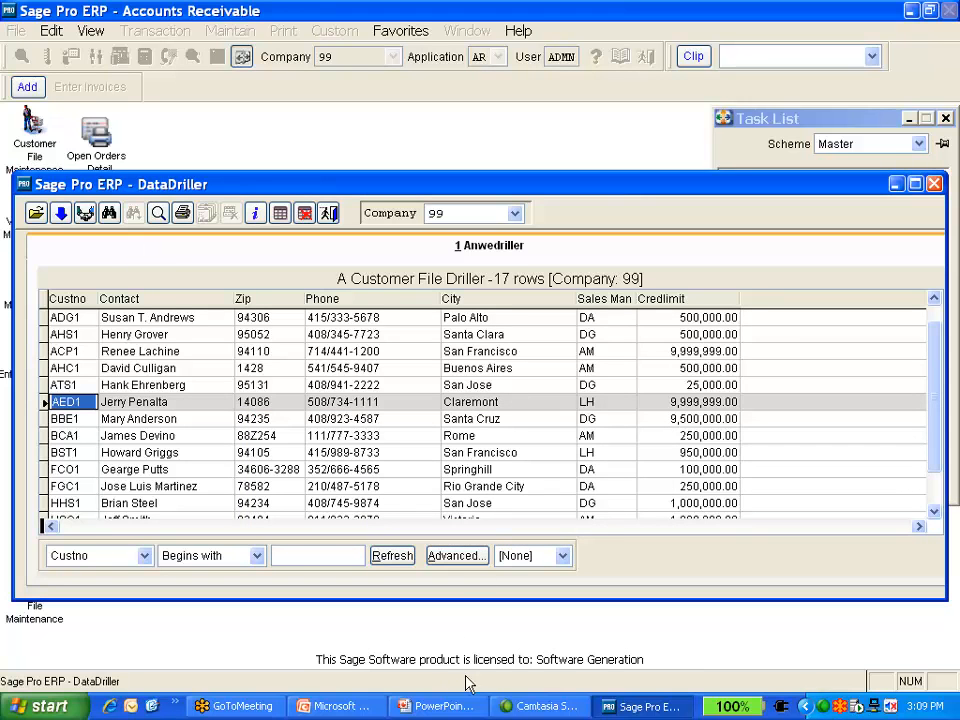
pyautogui.click(456, 705)
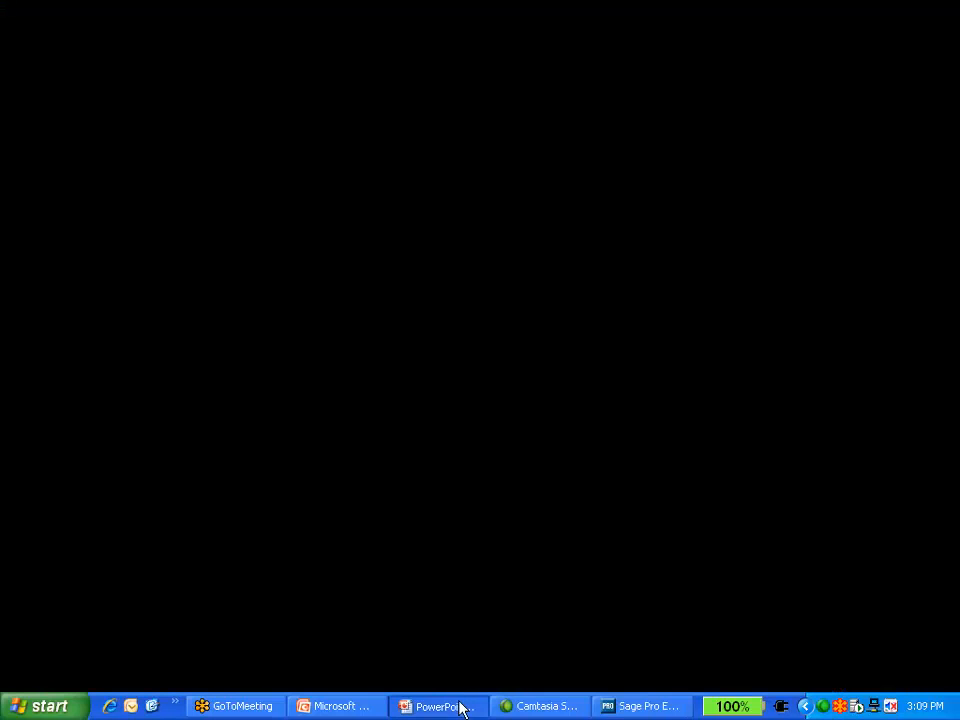
pyautogui.click(473, 609)
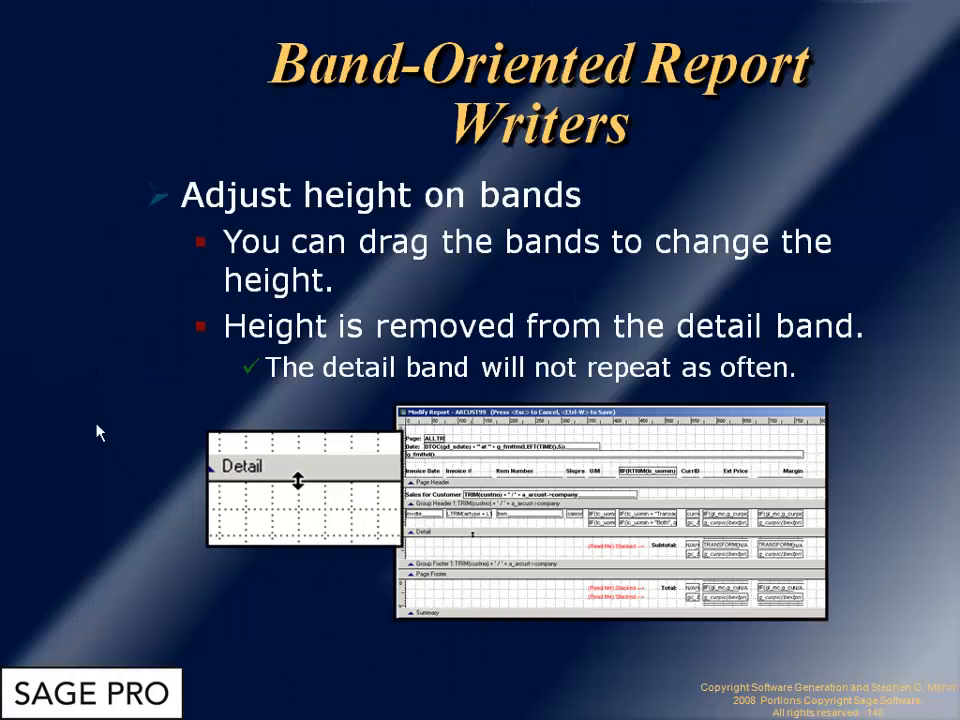
pyautogui.click(123, 407)
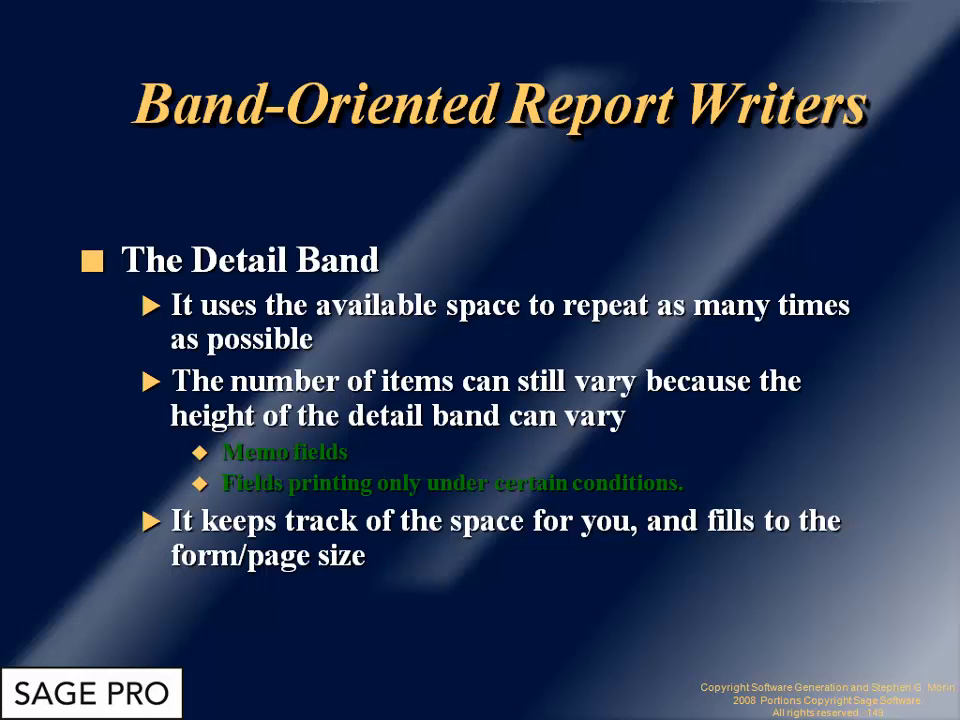
pyautogui.click(468, 593)
pyautogui.click(468, 593)
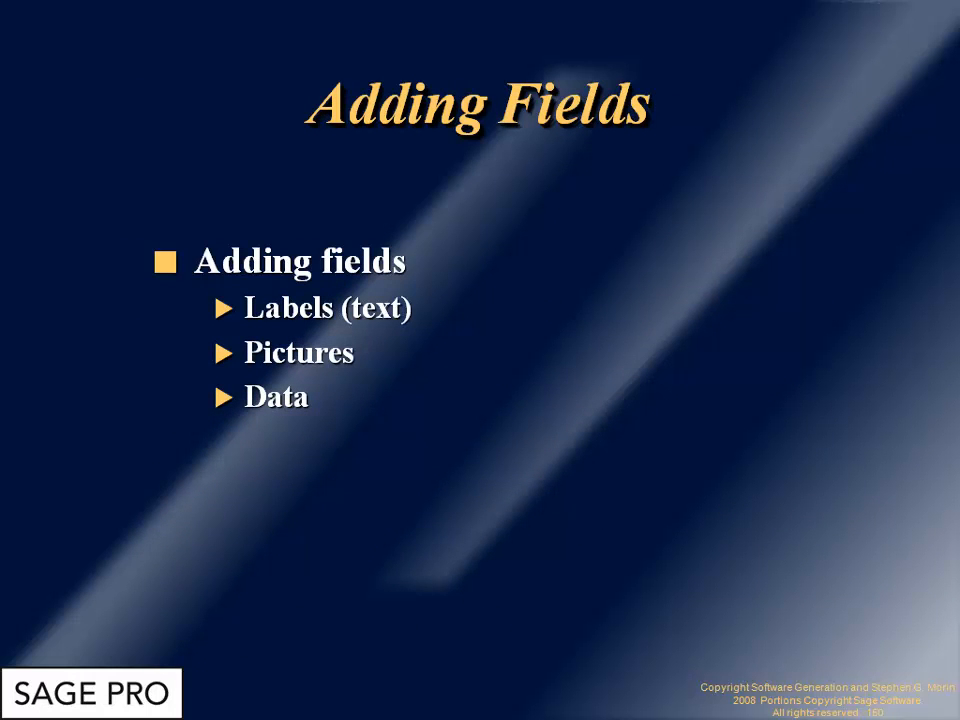
pyautogui.press('Right')
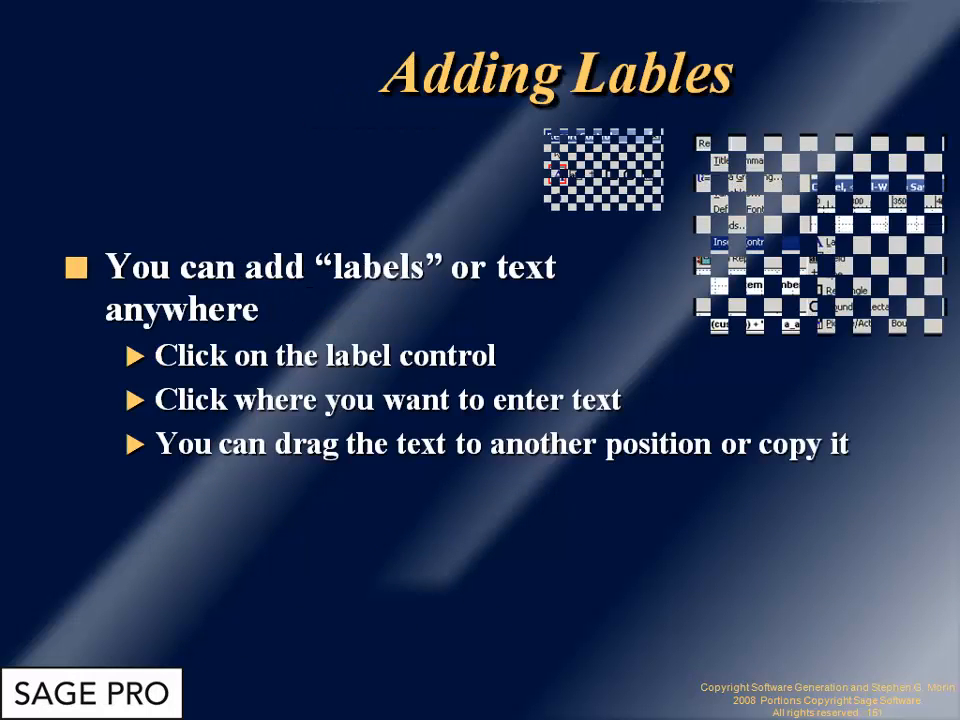